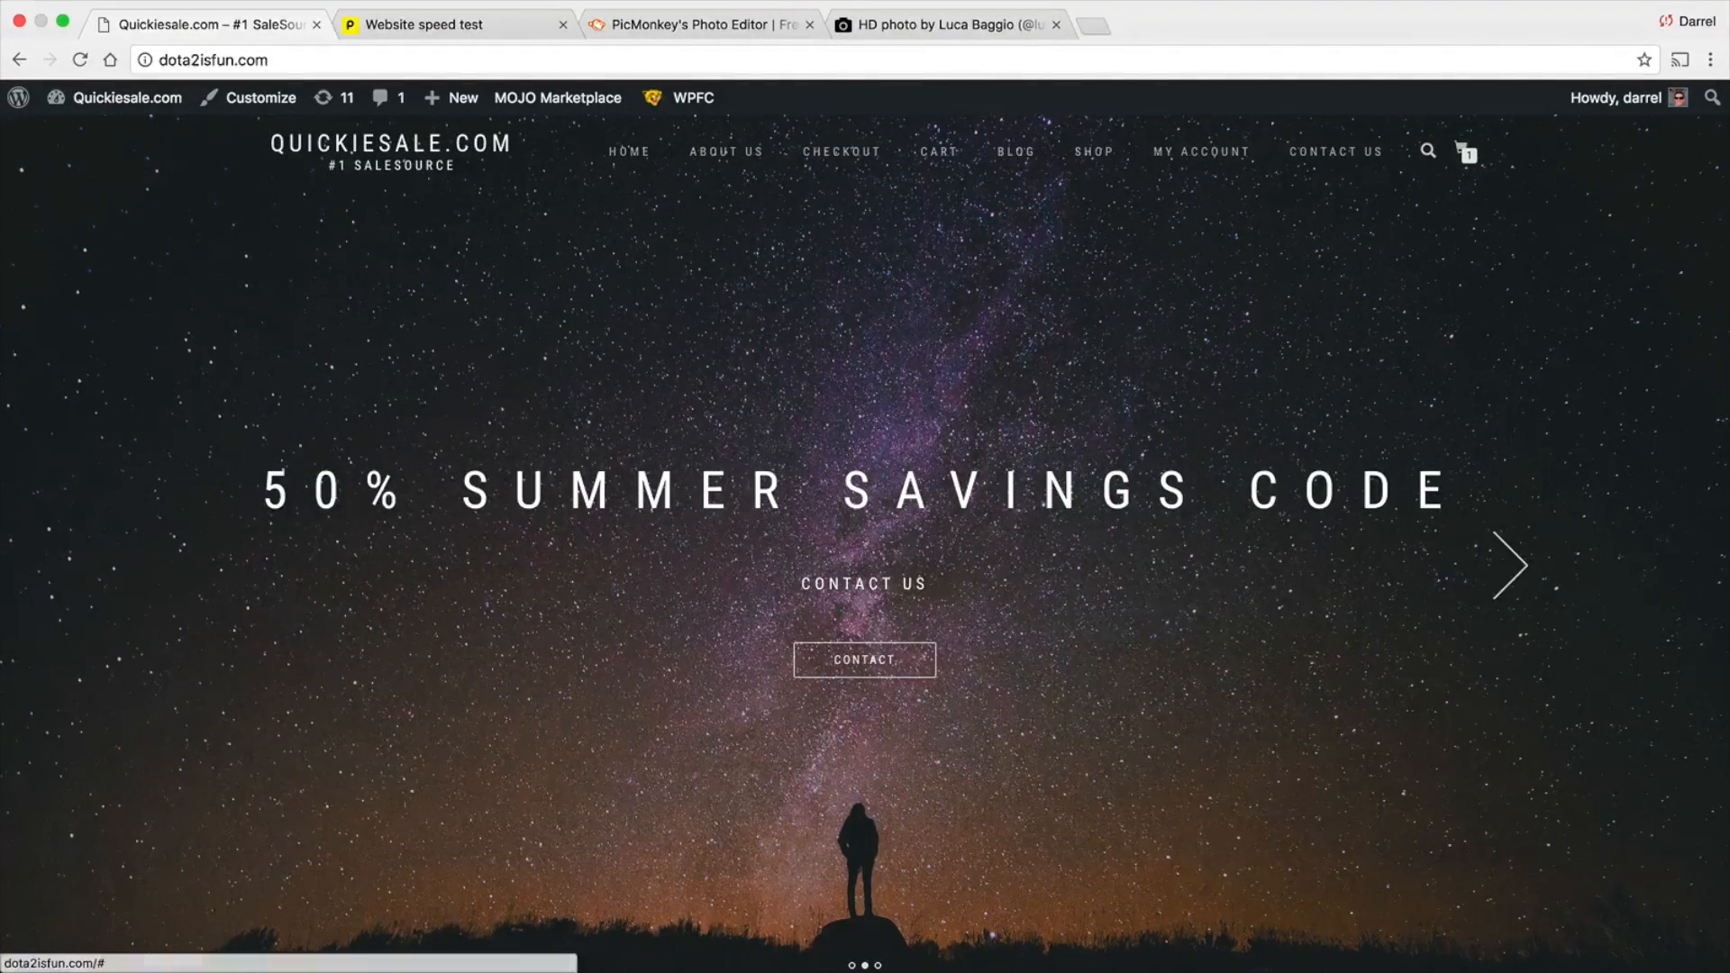
Look through the dota2isfun.com home page from the hero slider down to the footer and return to its start
scroll(1449, 537, "down", 7)
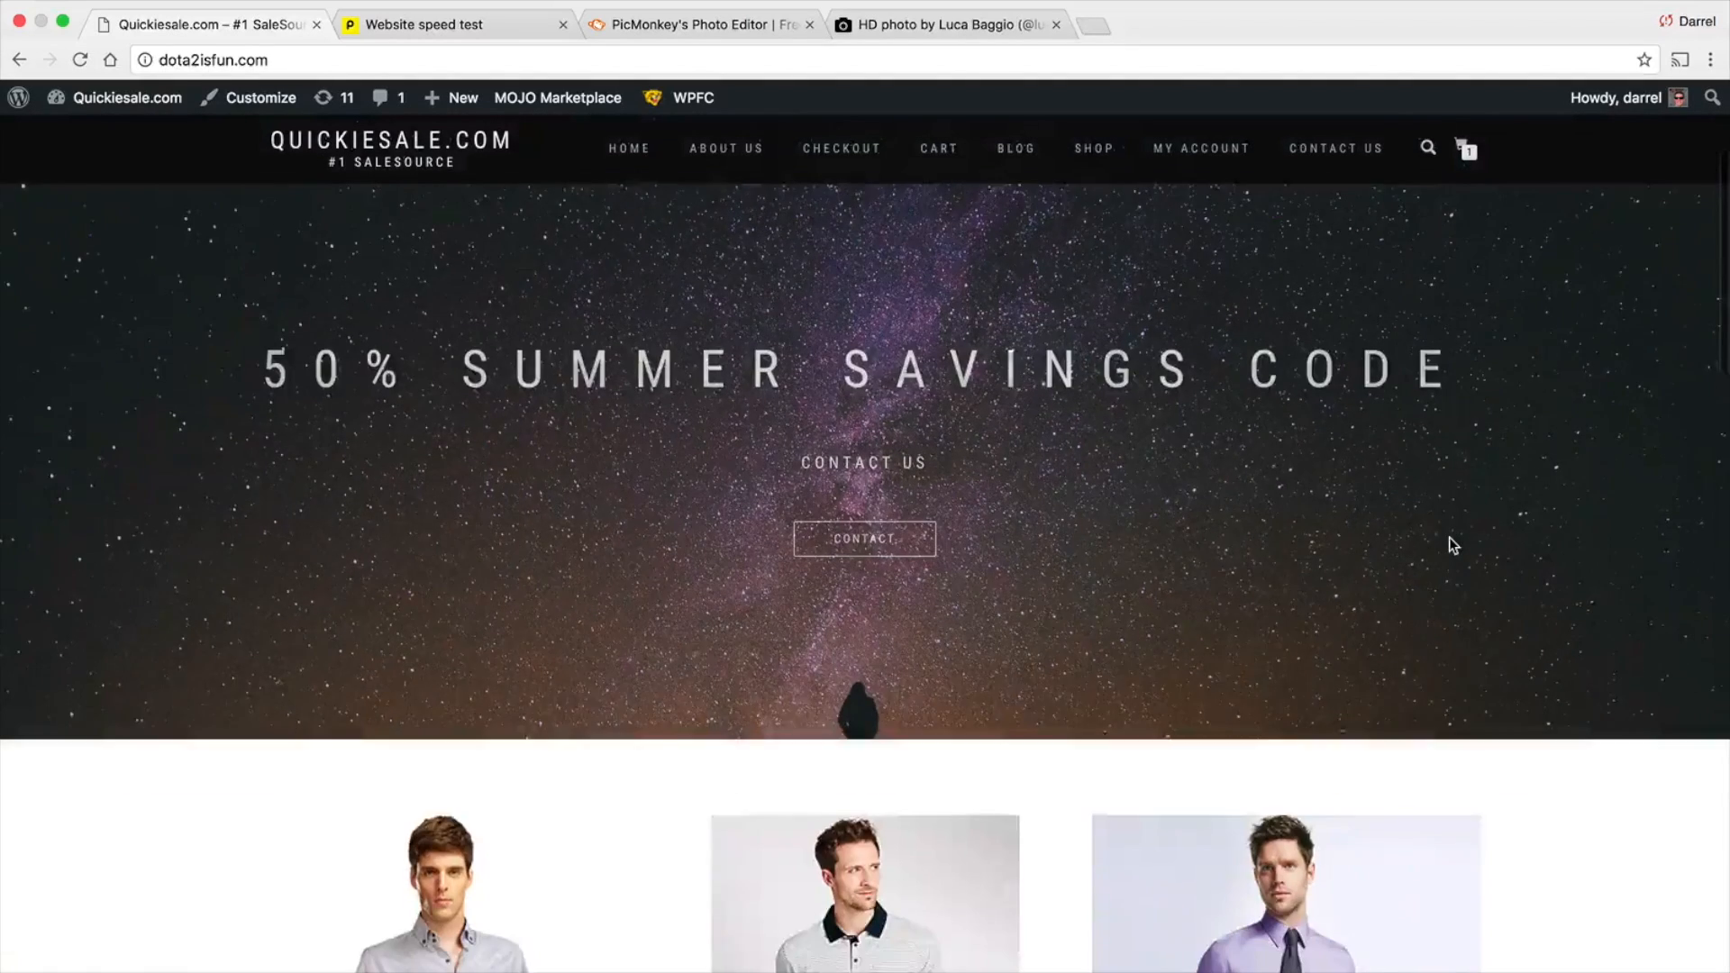
scroll(1448, 544, "down", 3)
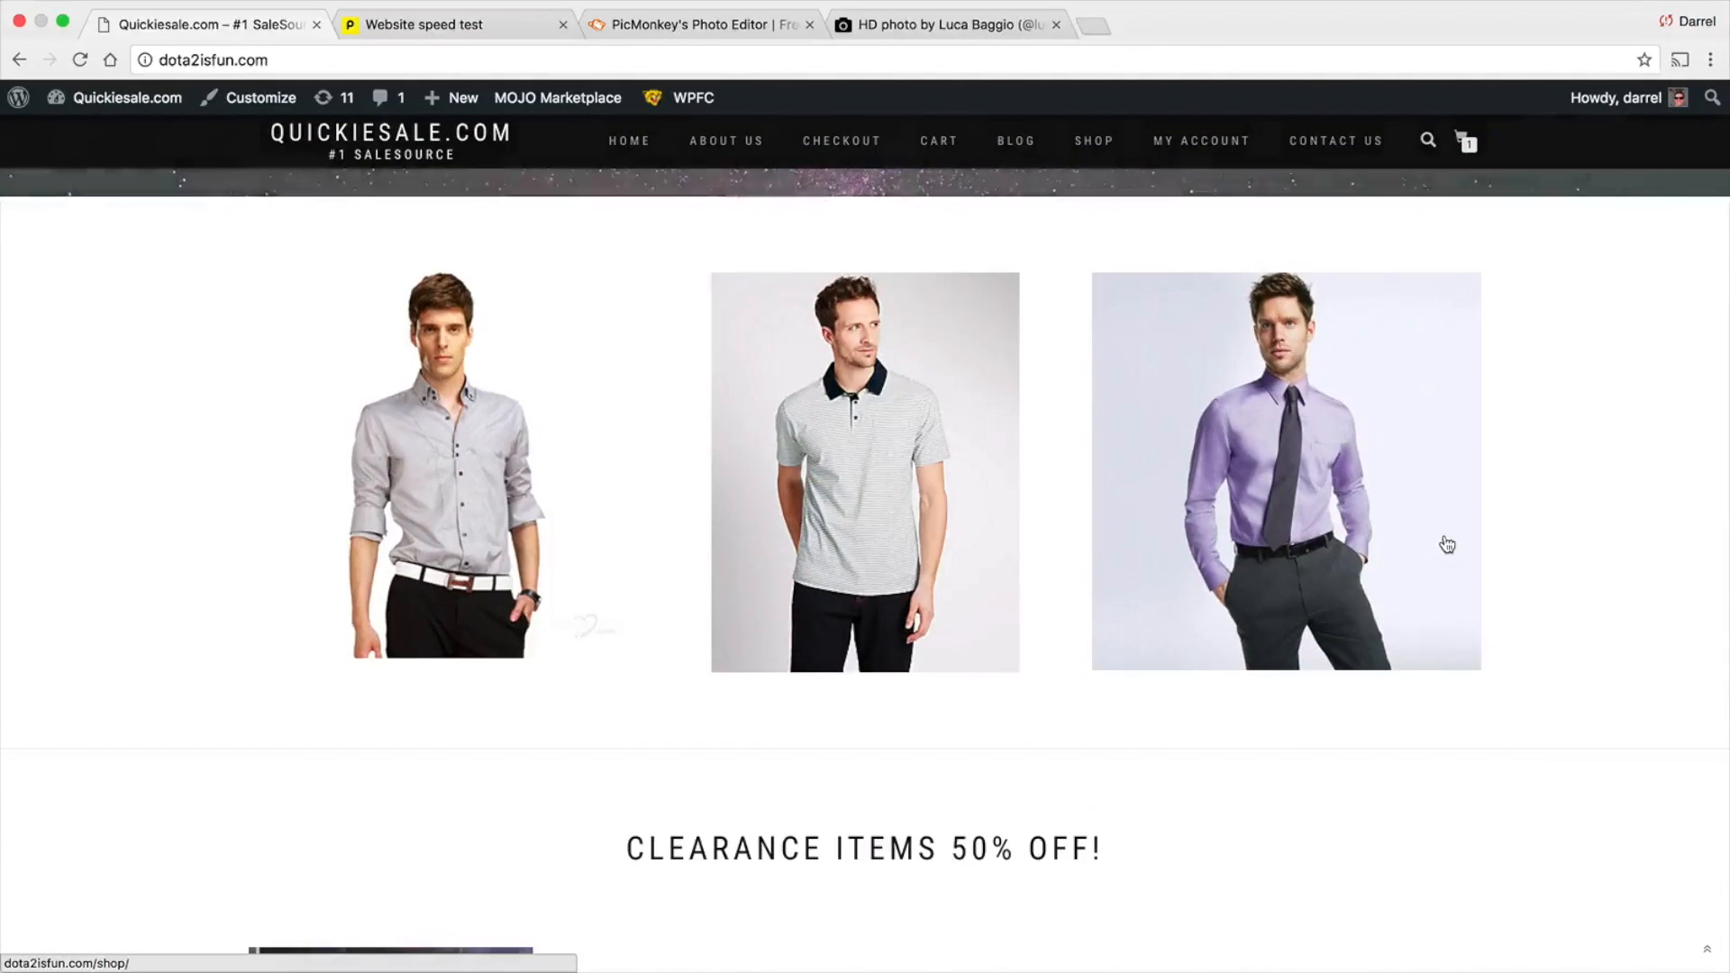
scroll(1440, 544, "down", 12)
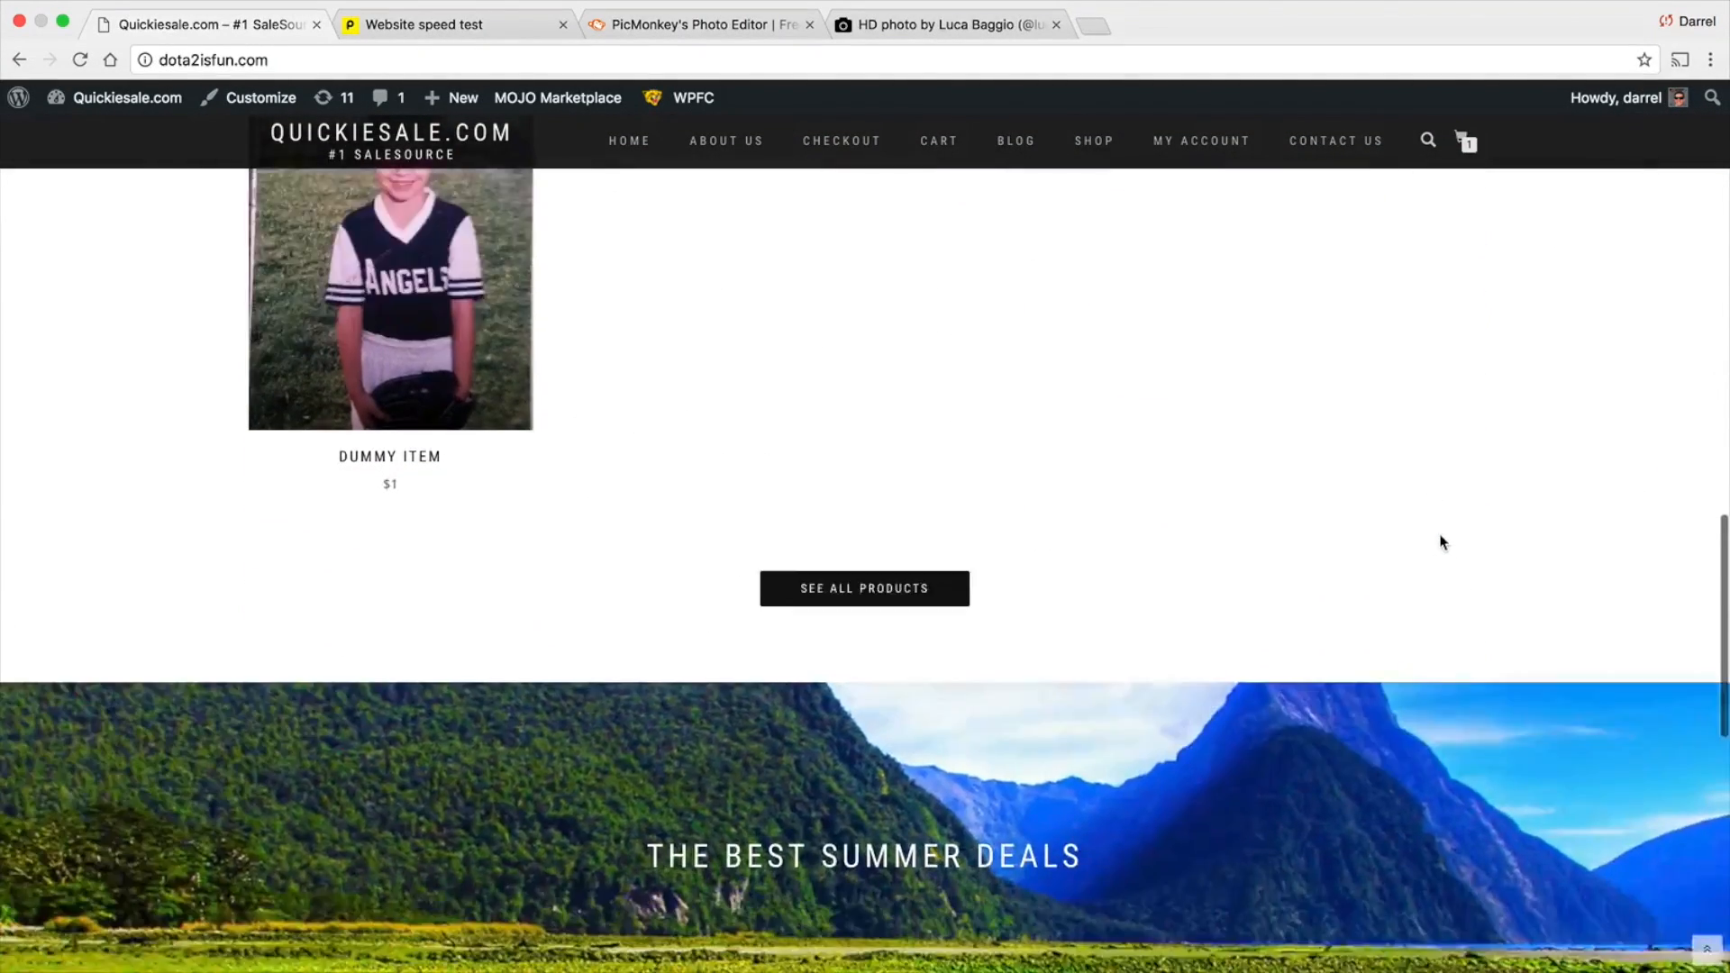
scroll(1441, 542, "down", 2)
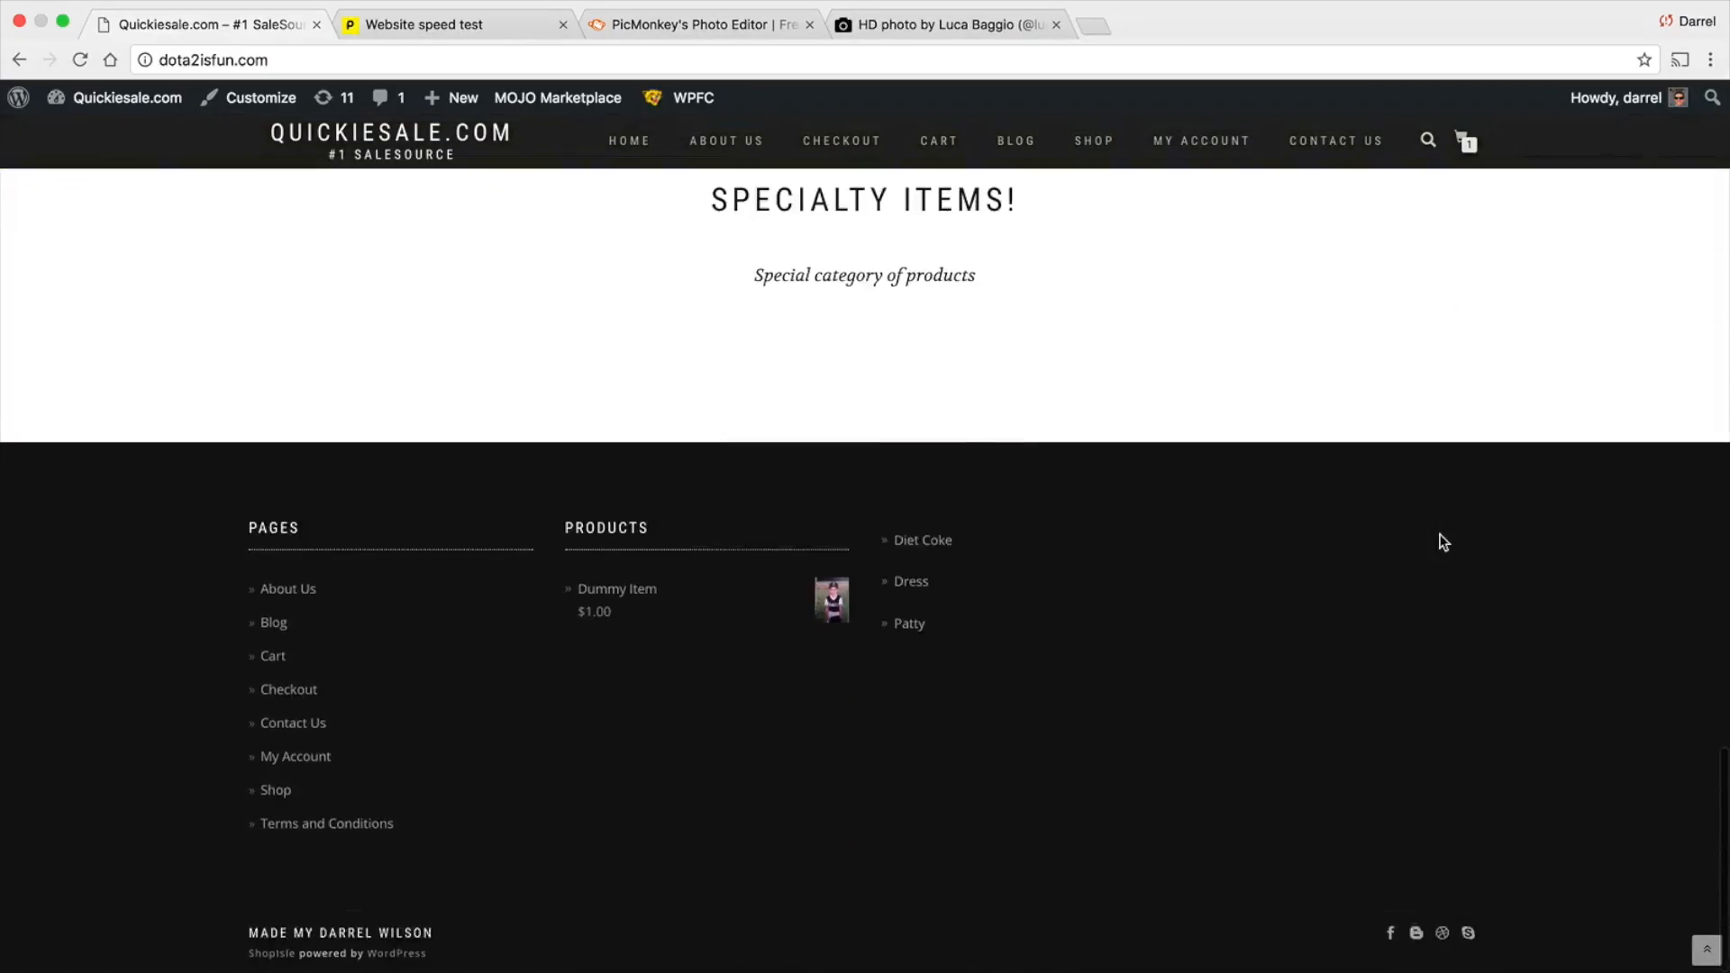
scroll(1442, 543, "up", 20)
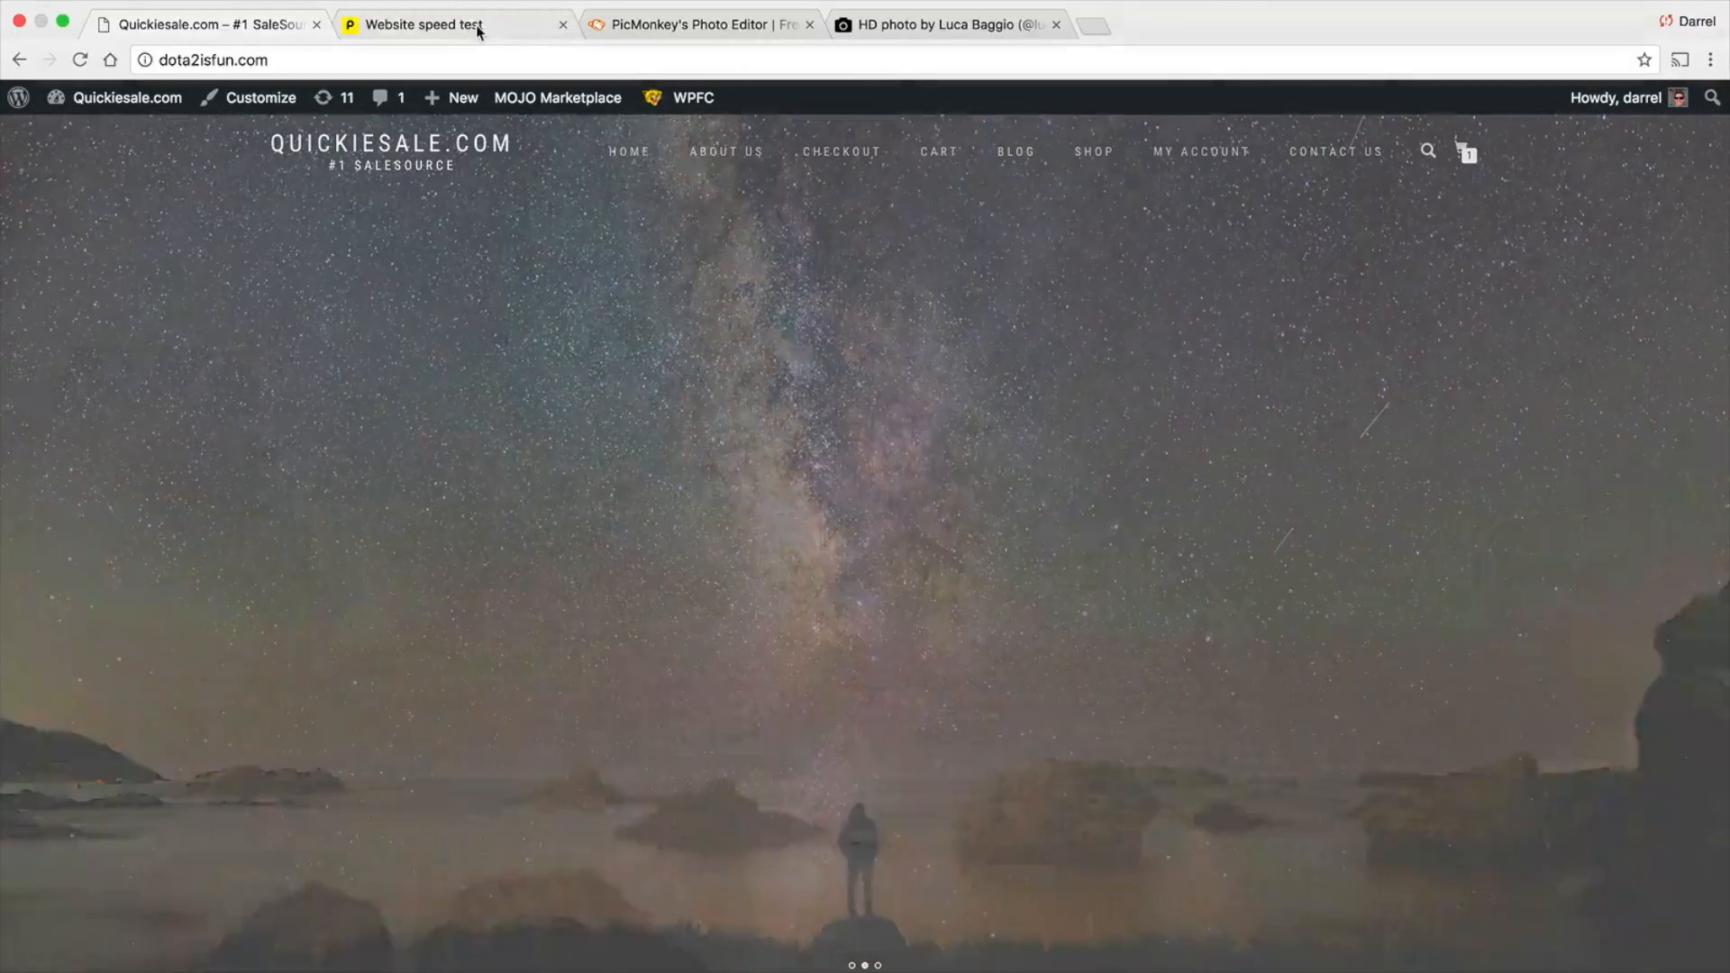
left_click(477, 27)
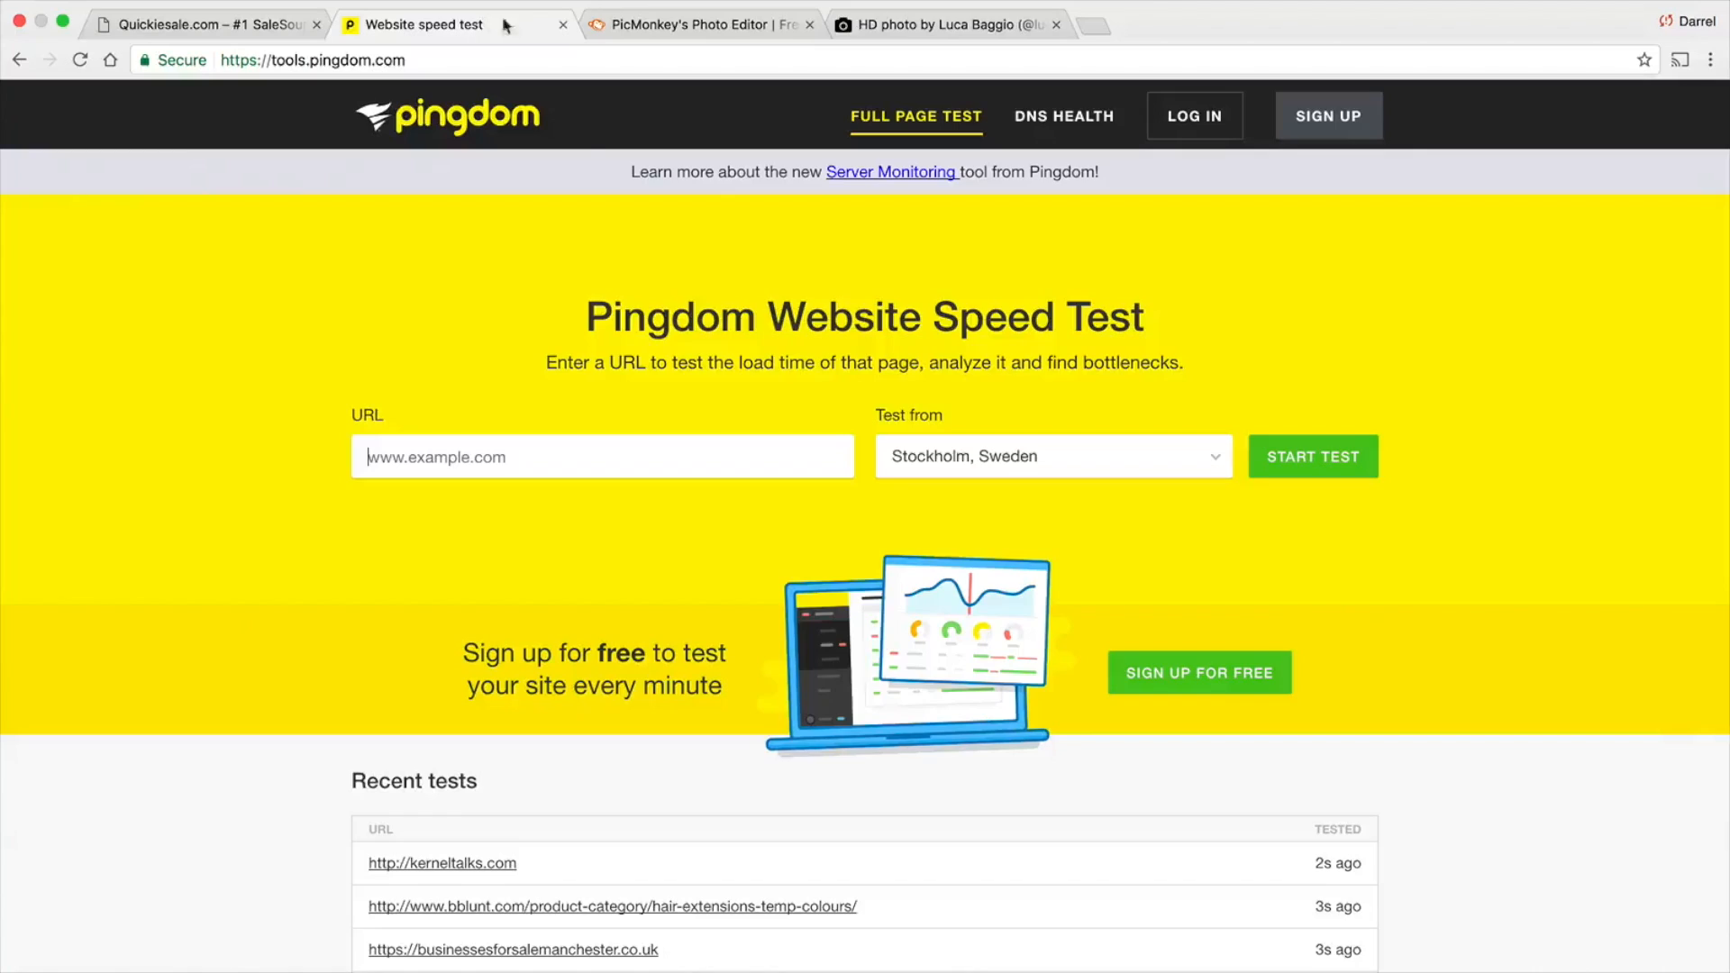
right_click(646, 450)
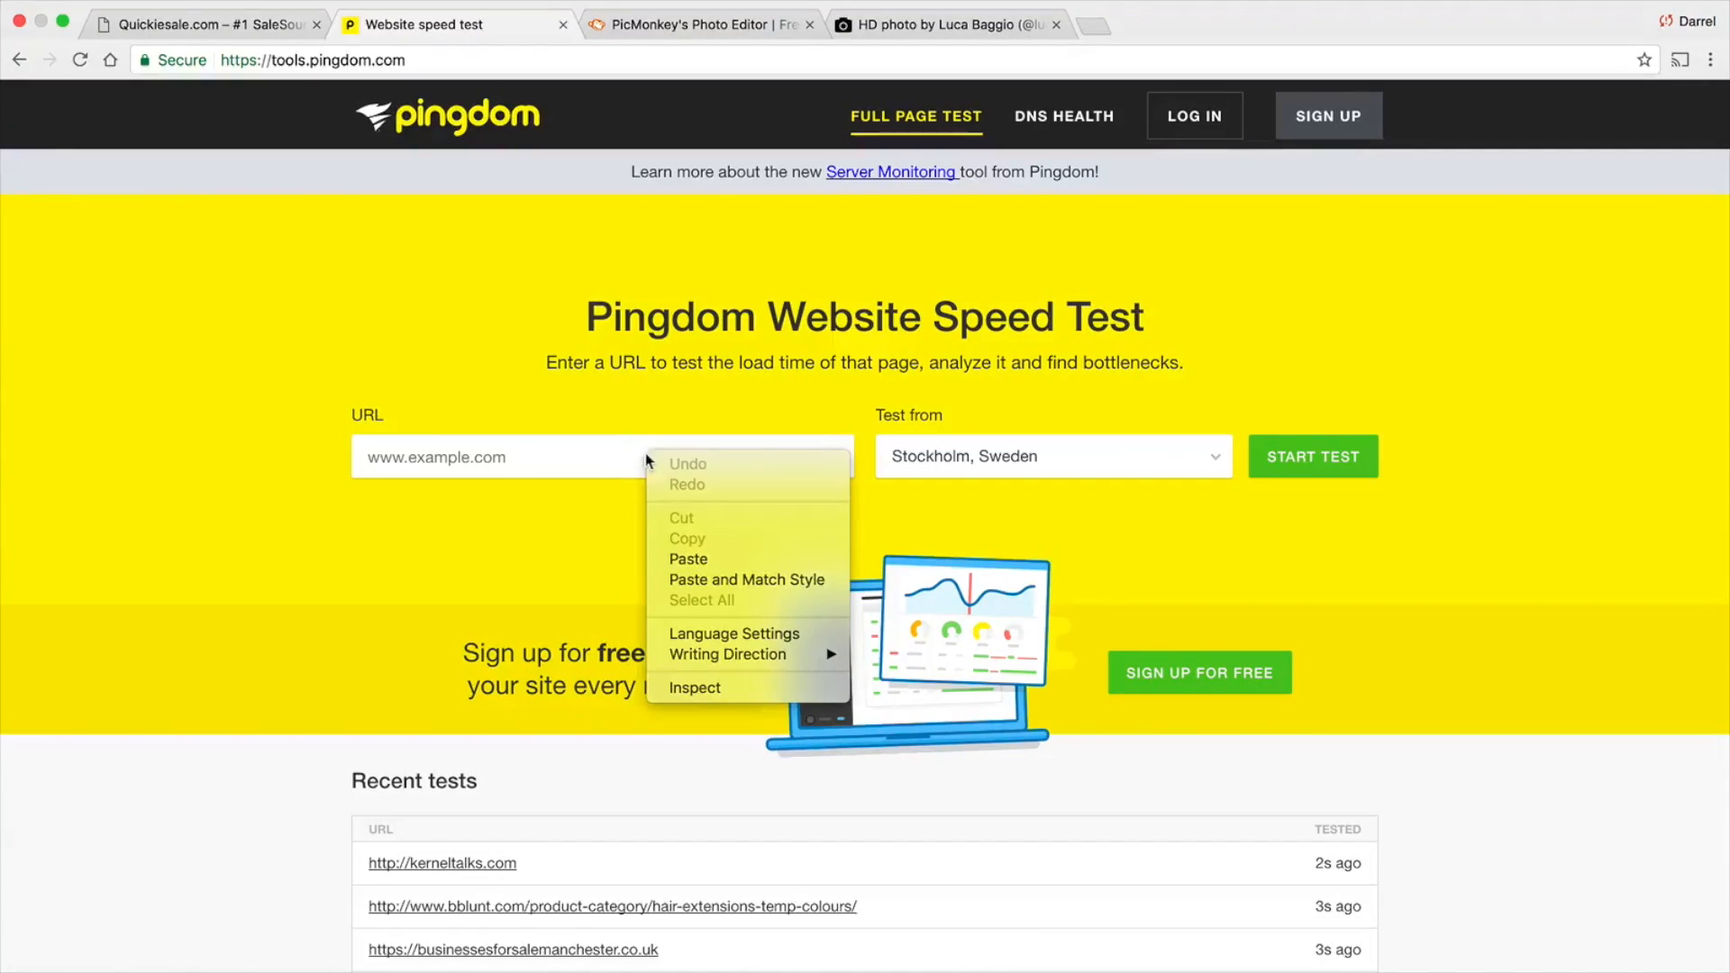
left_click(705, 558)
left_click(934, 469)
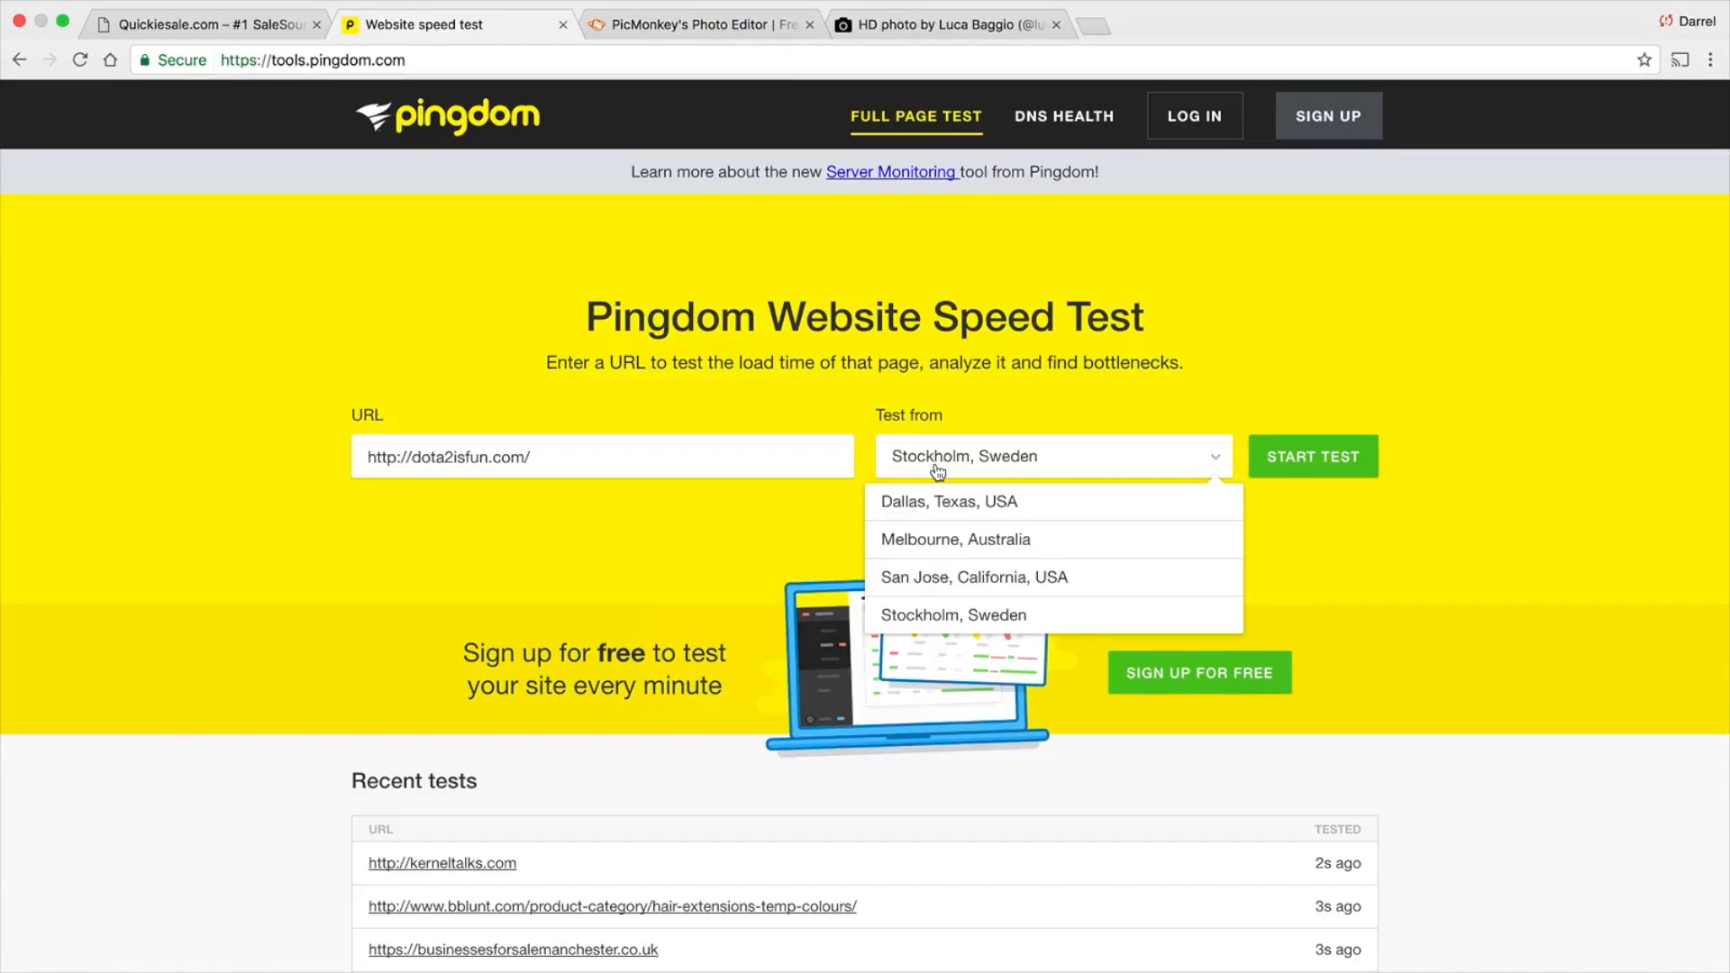
left_click(941, 578)
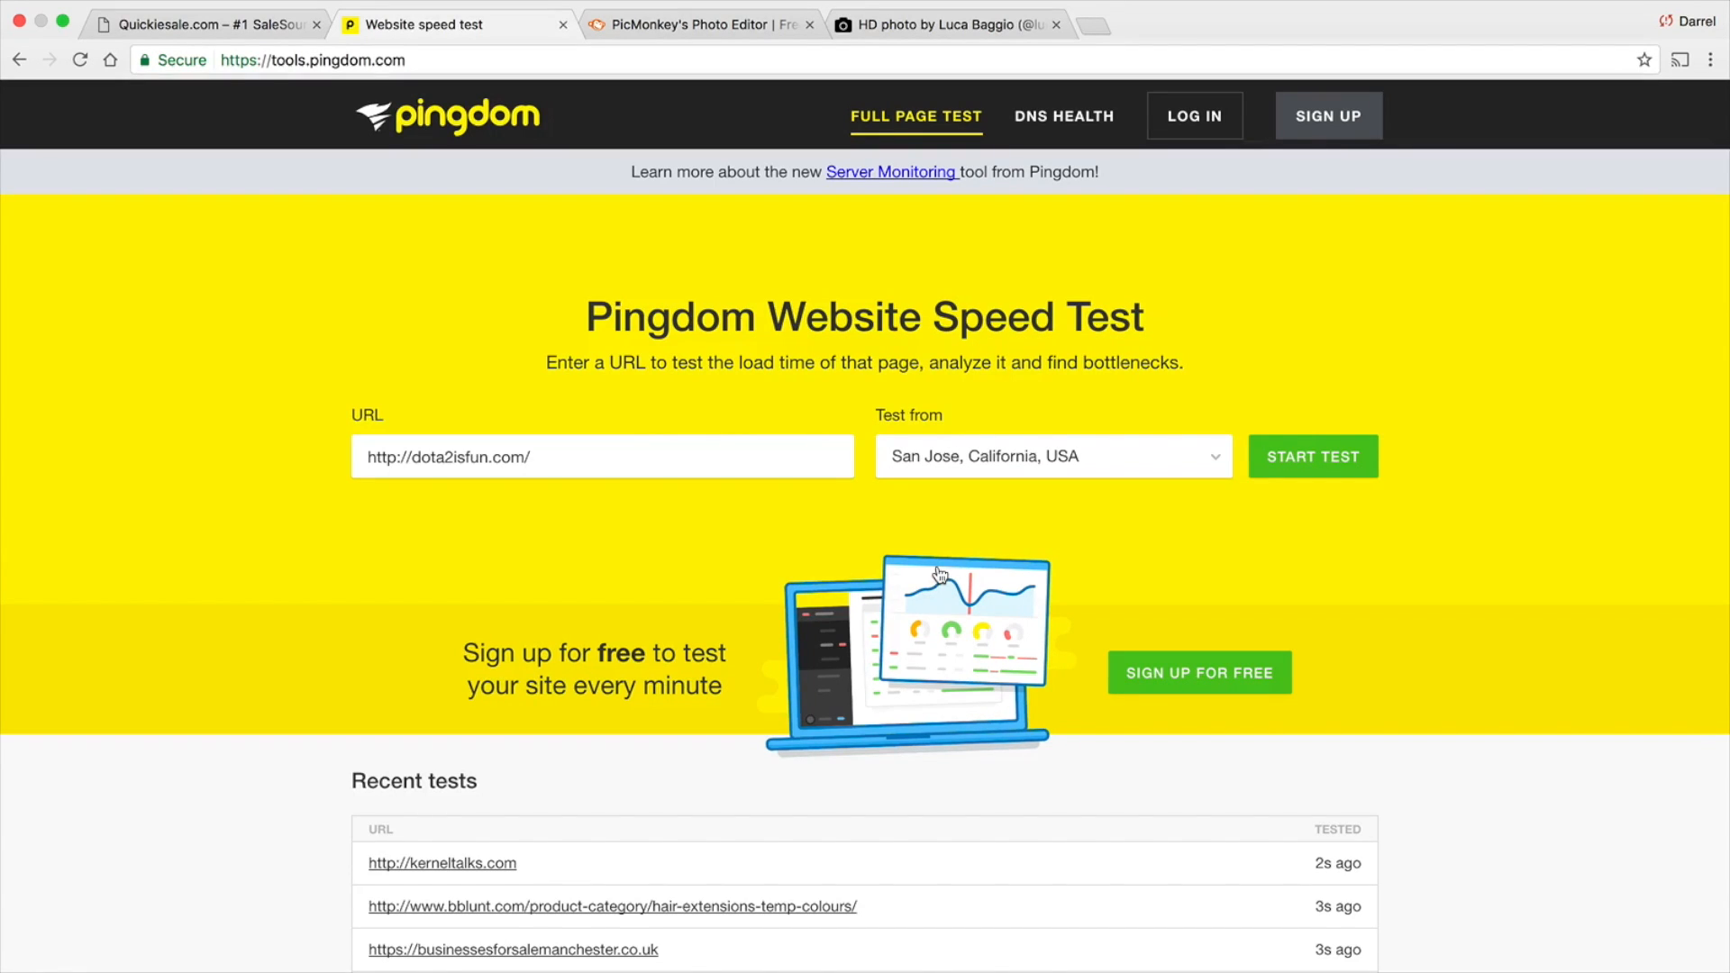
left_click(1302, 467)
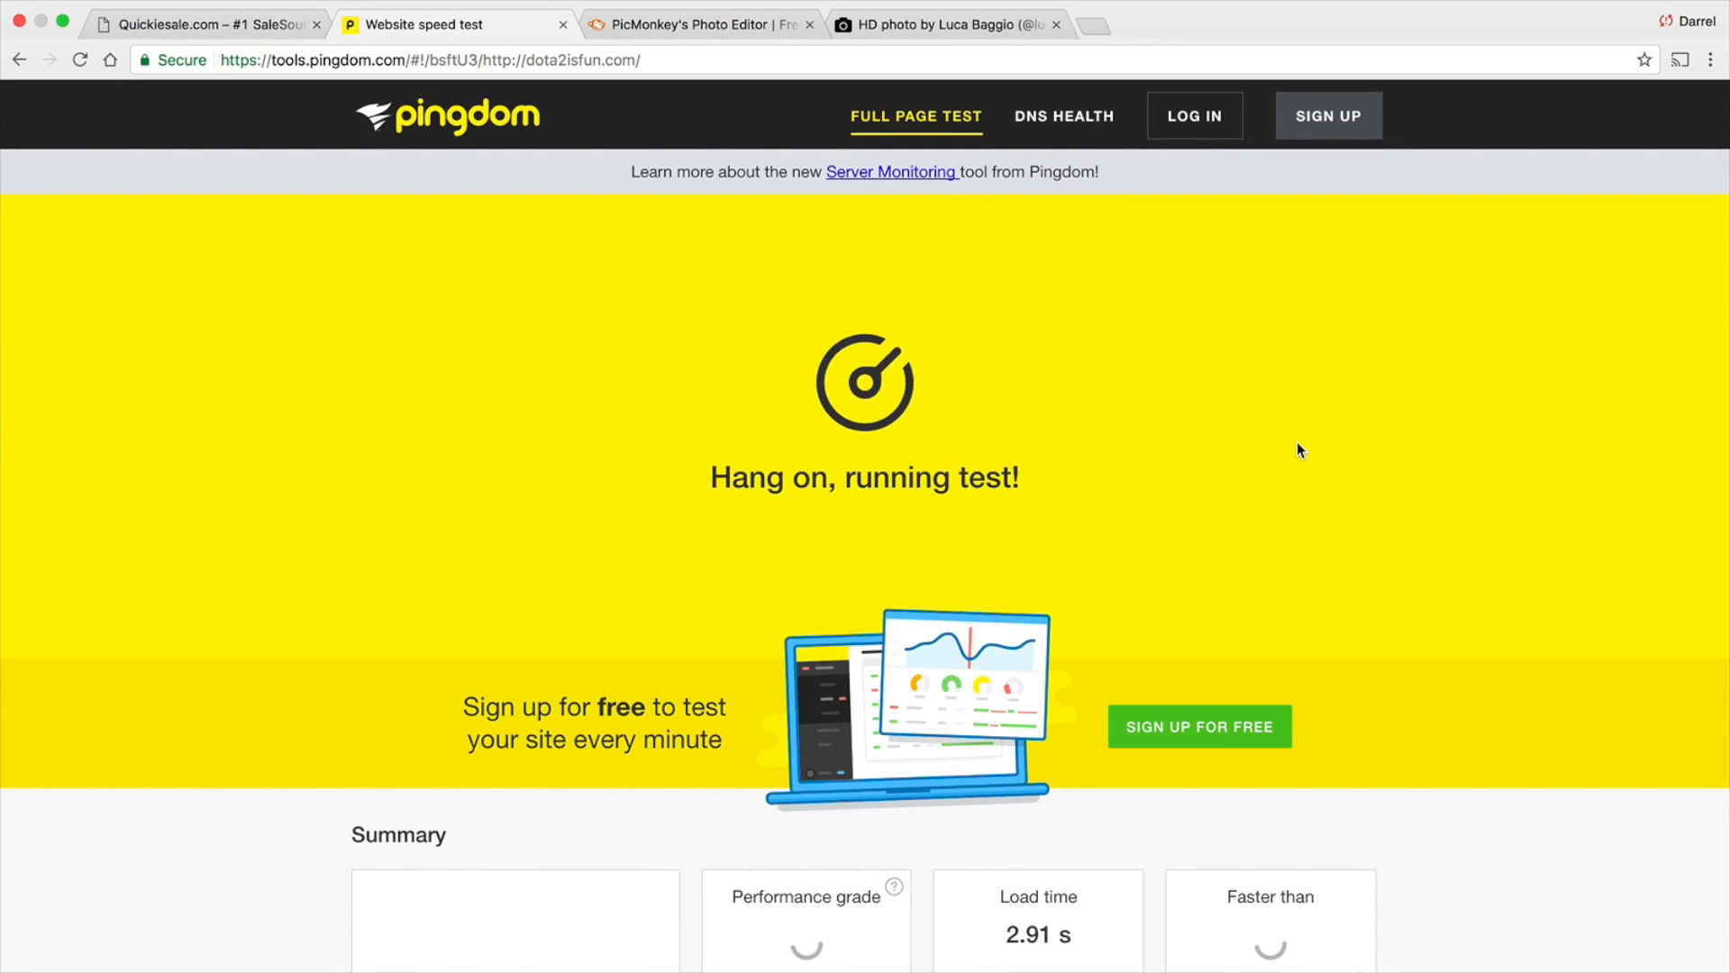
Examine the speed test summary for the site, especially the page size
scroll(1297, 447, "down", 2)
scroll(1300, 441, "down", 4)
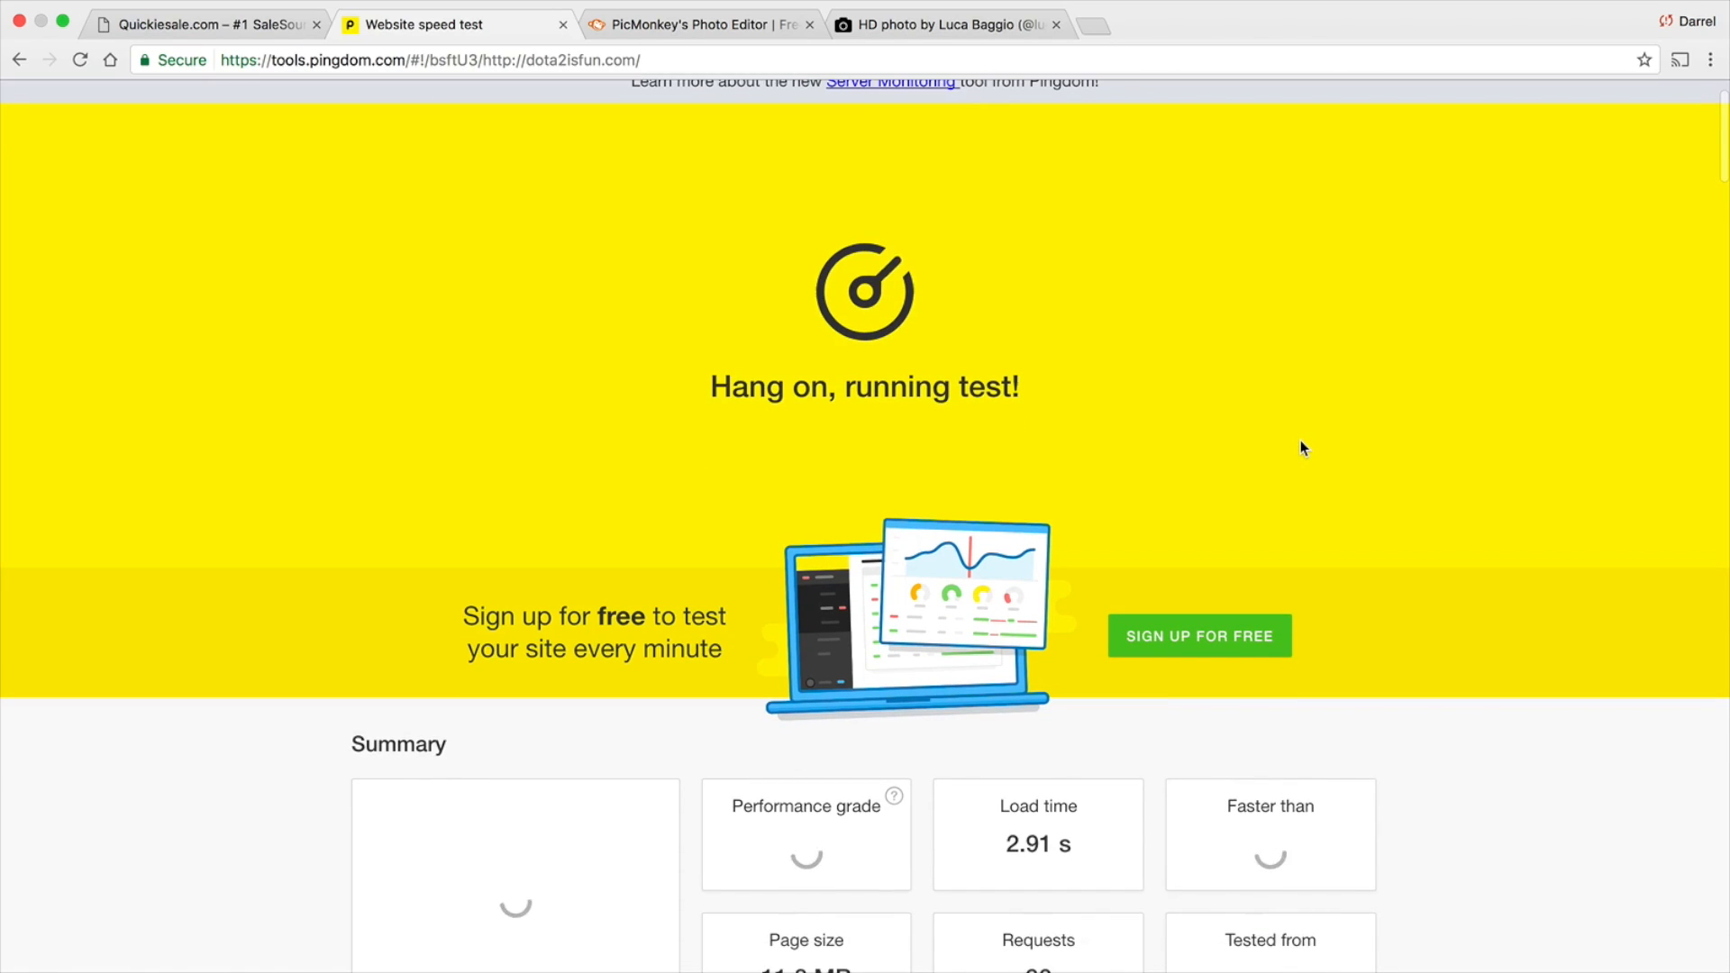
scroll(1311, 442, "down", 2)
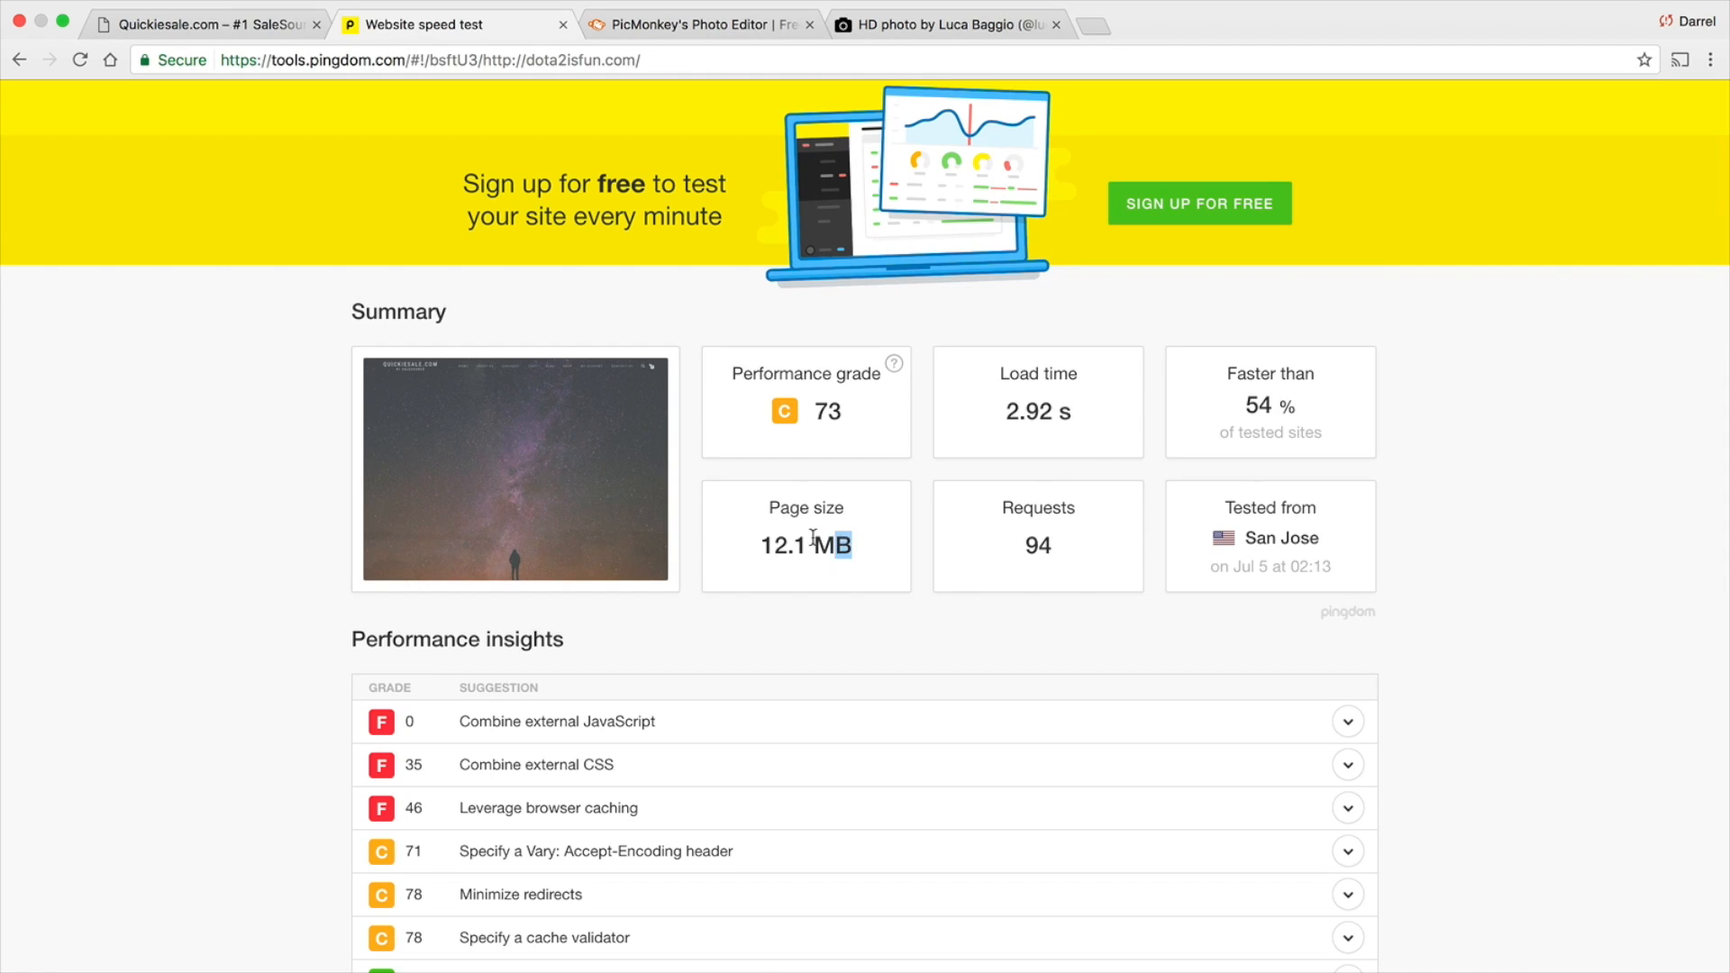
left_click_drag(814, 538, 776, 531)
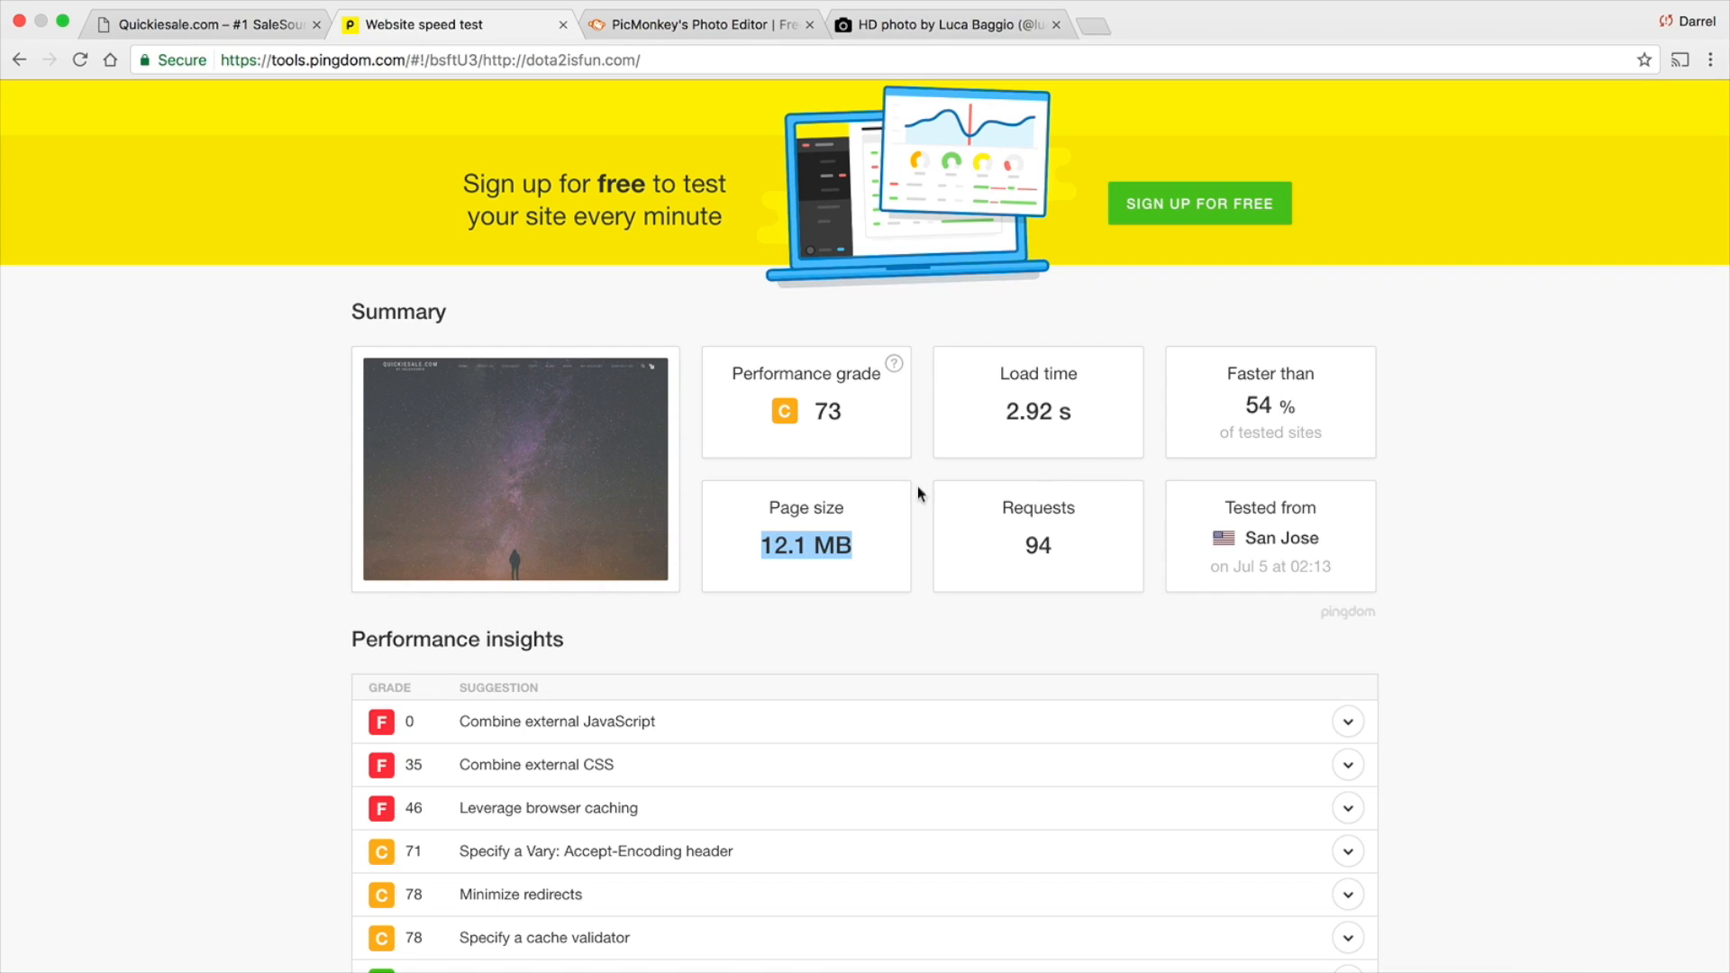
Revisit the site's hero image, switch to the Unsplash sky collection and browse its photos back to the start of the collection
left_click(246, 27)
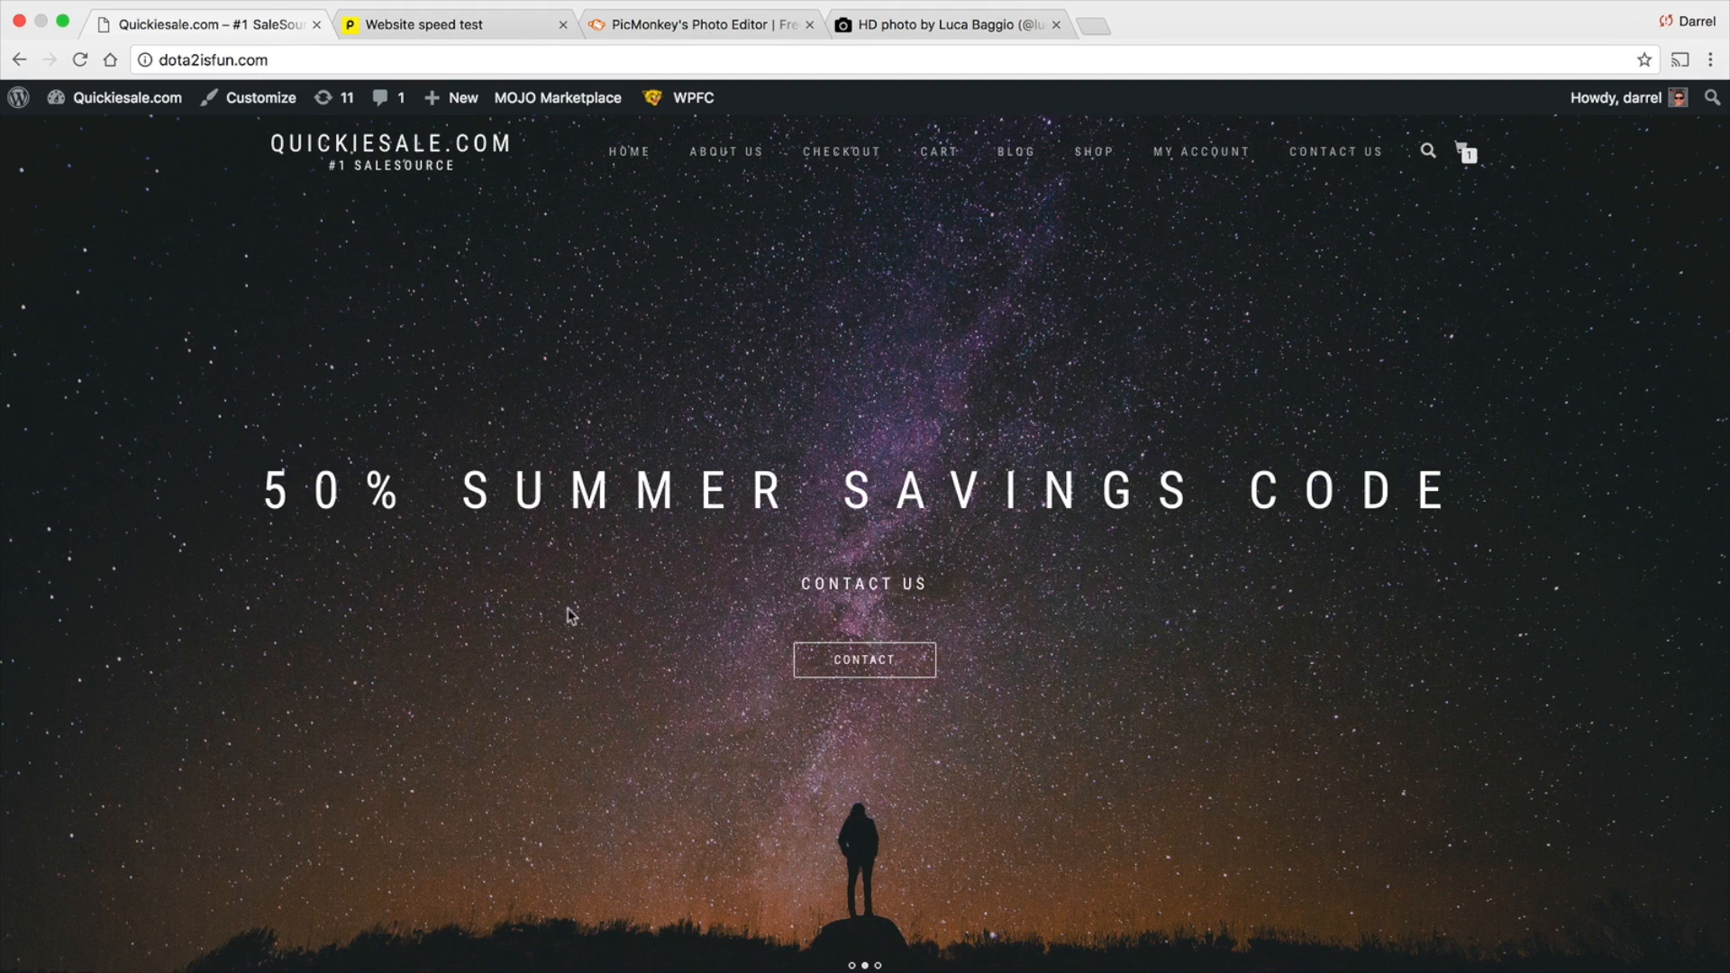
left_click(928, 25)
scroll(1142, 483, "down", 10)
scroll(1145, 486, "up", 4)
scroll(1145, 486, "up", 5)
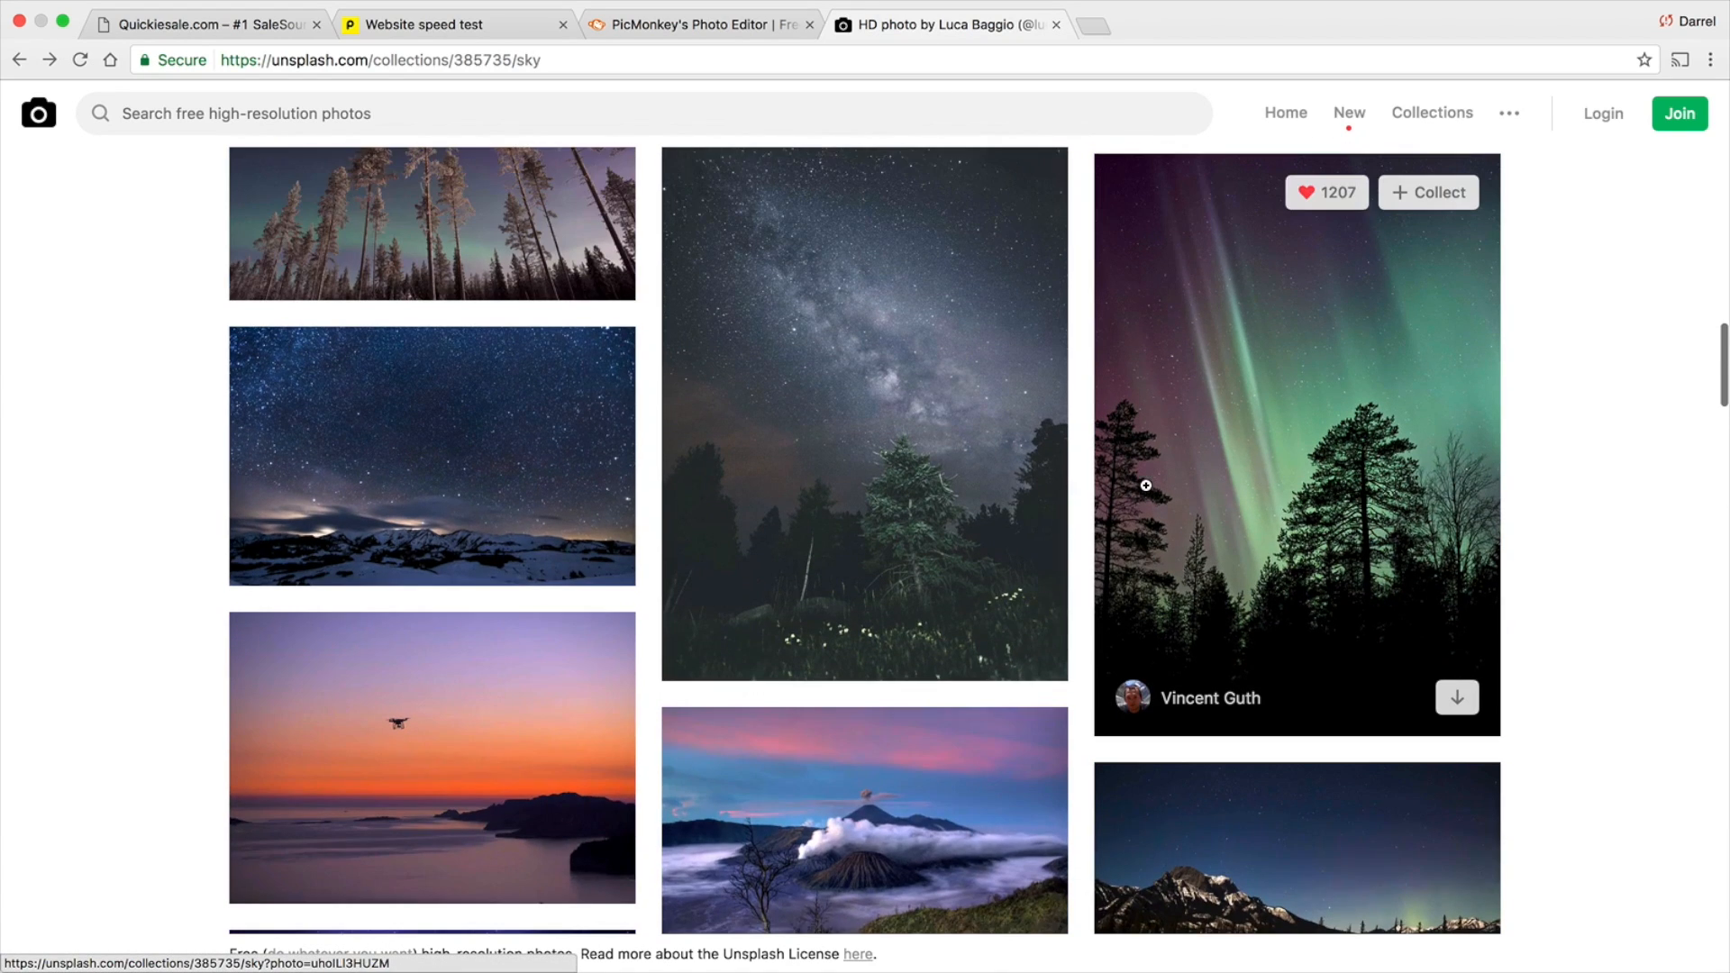
scroll(1140, 486, "up", 2)
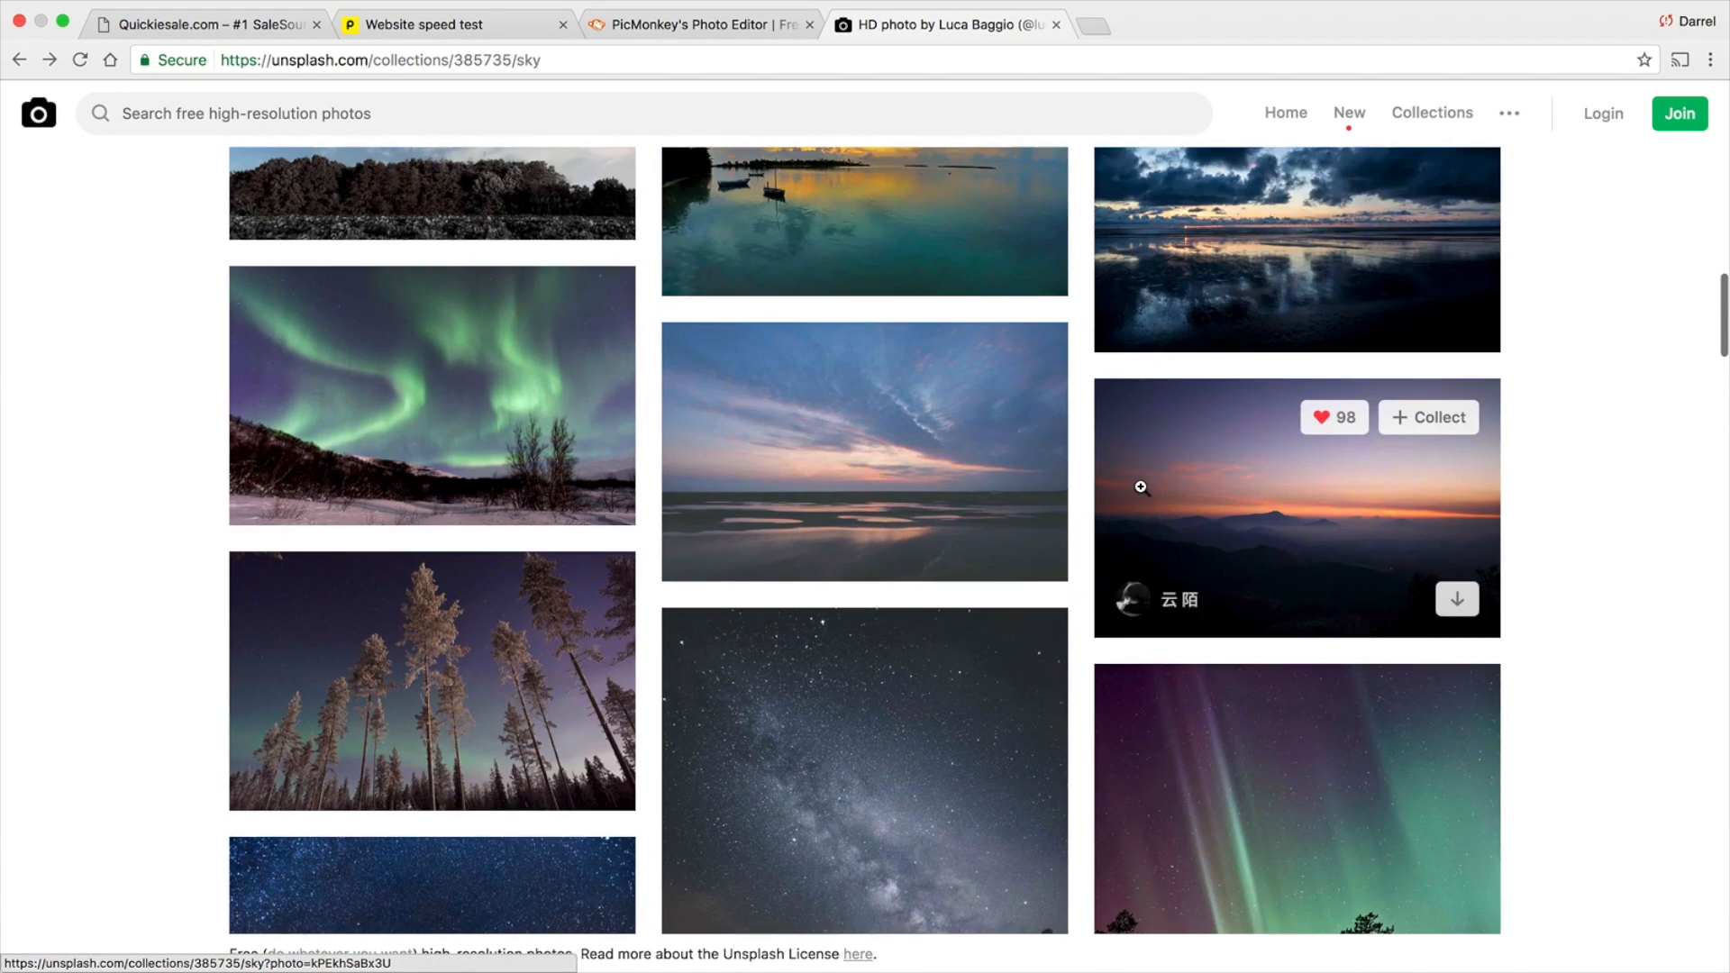
scroll(1140, 486, "up", 6)
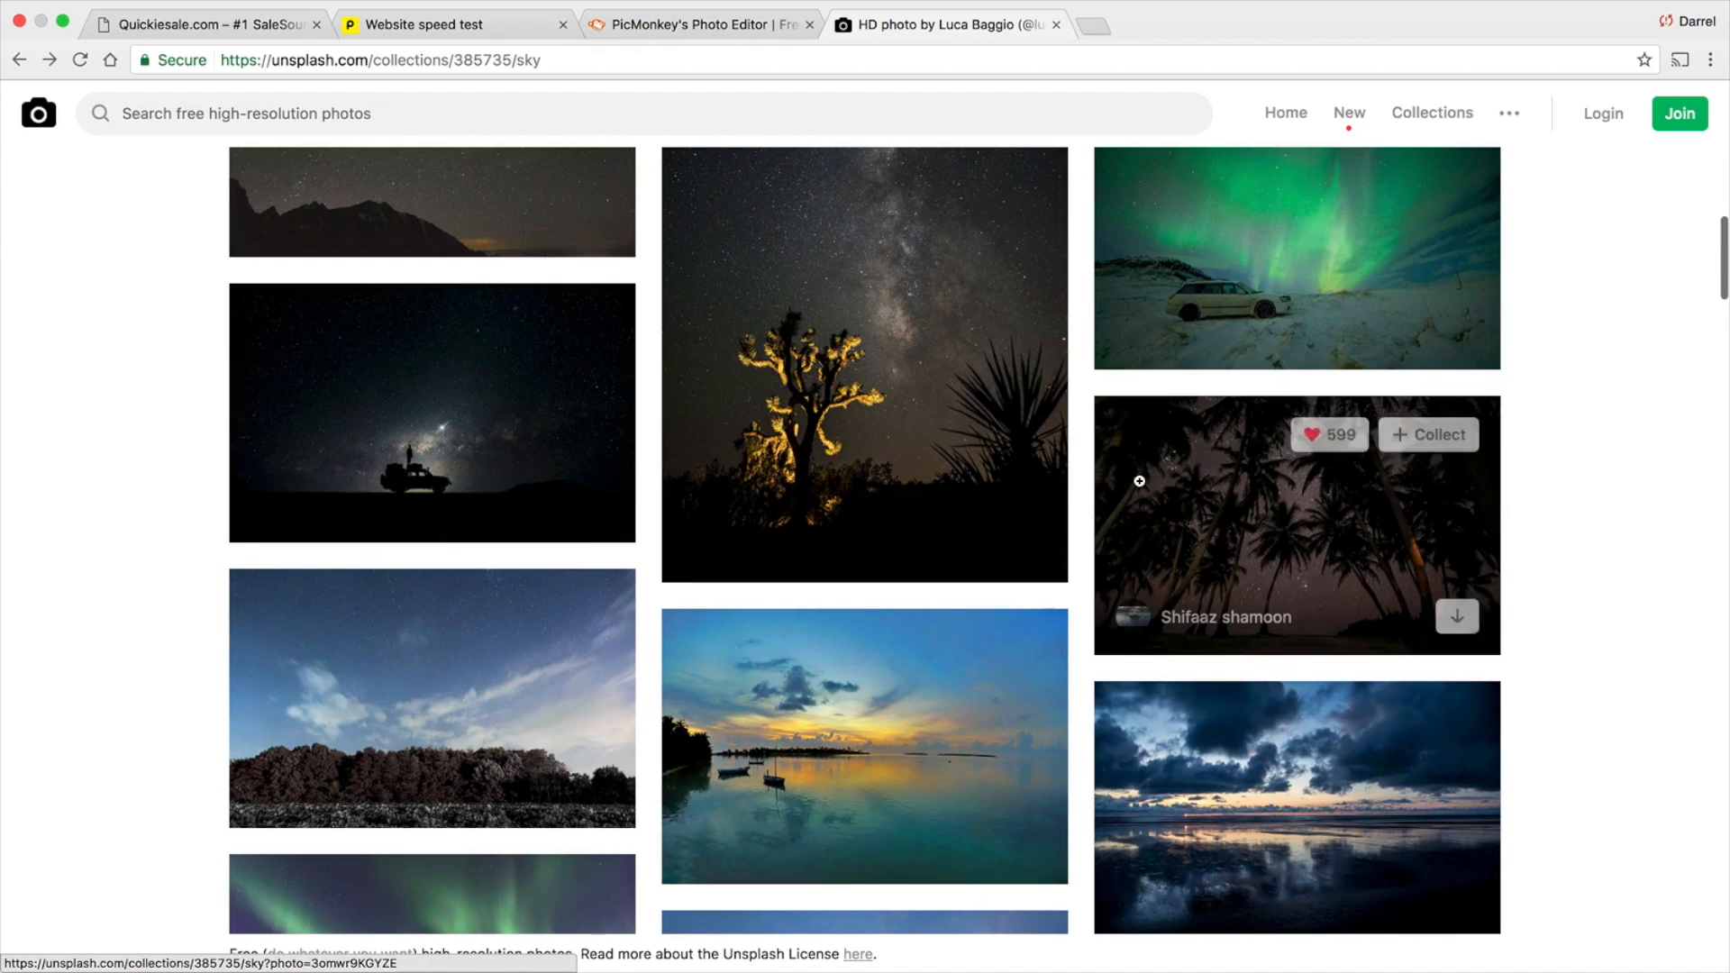
scroll(1036, 450, "up", 3)
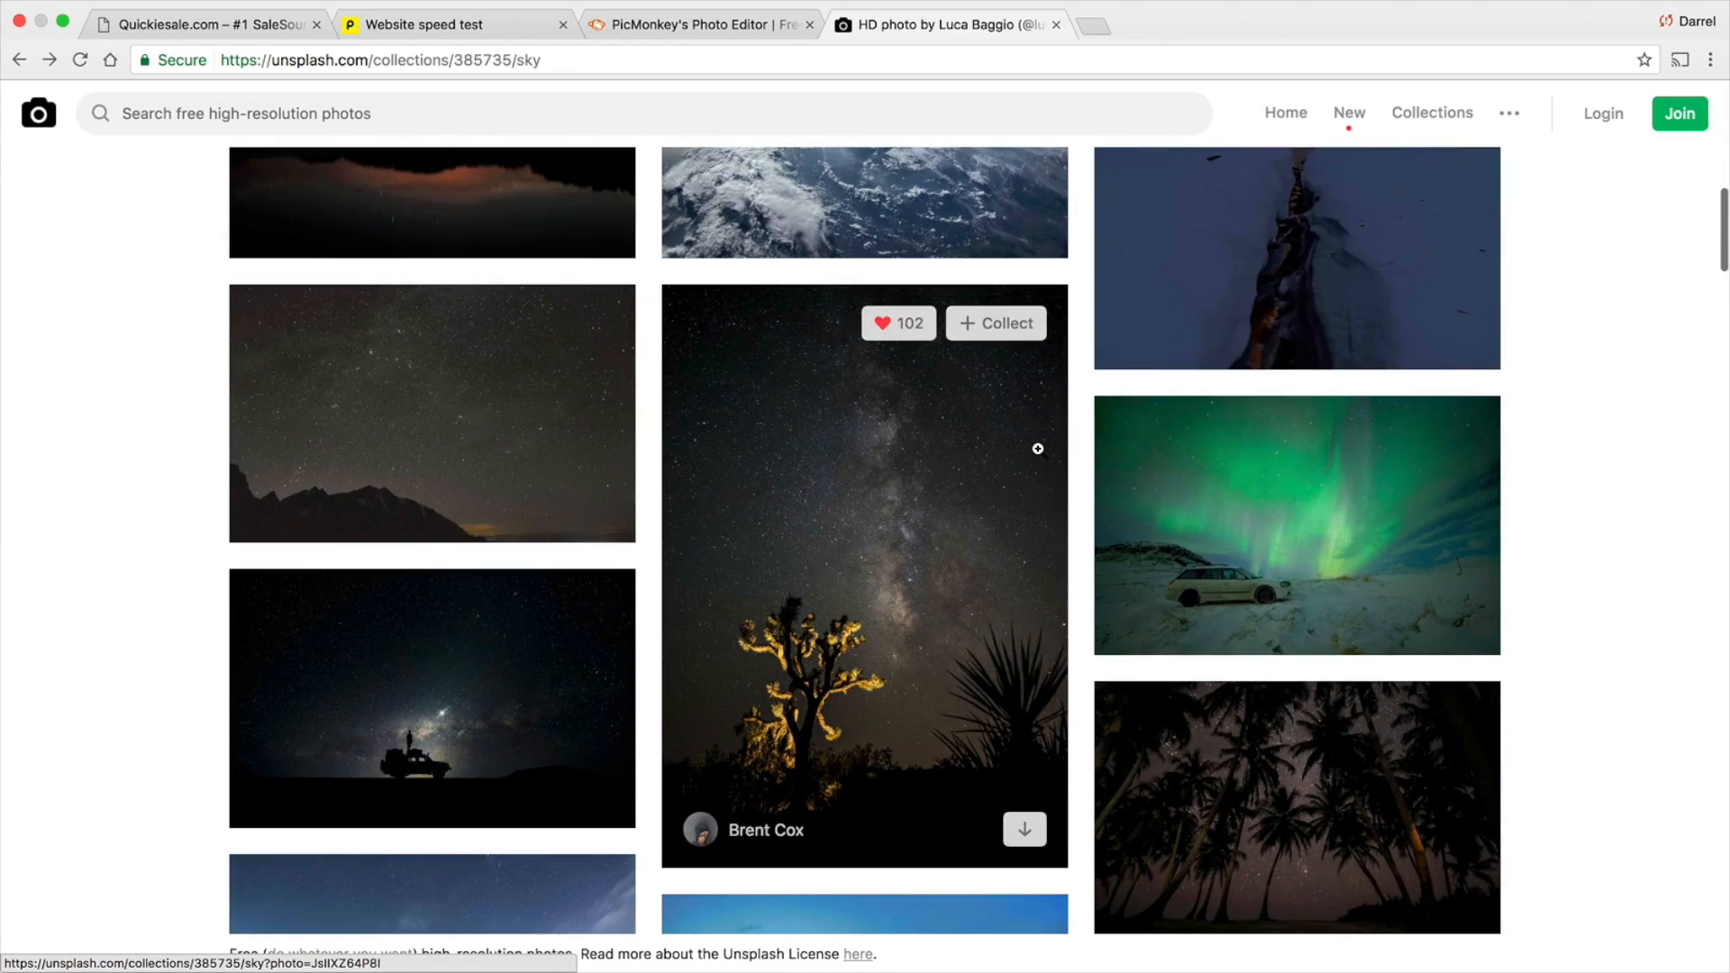
scroll(1036, 448, "up", 6)
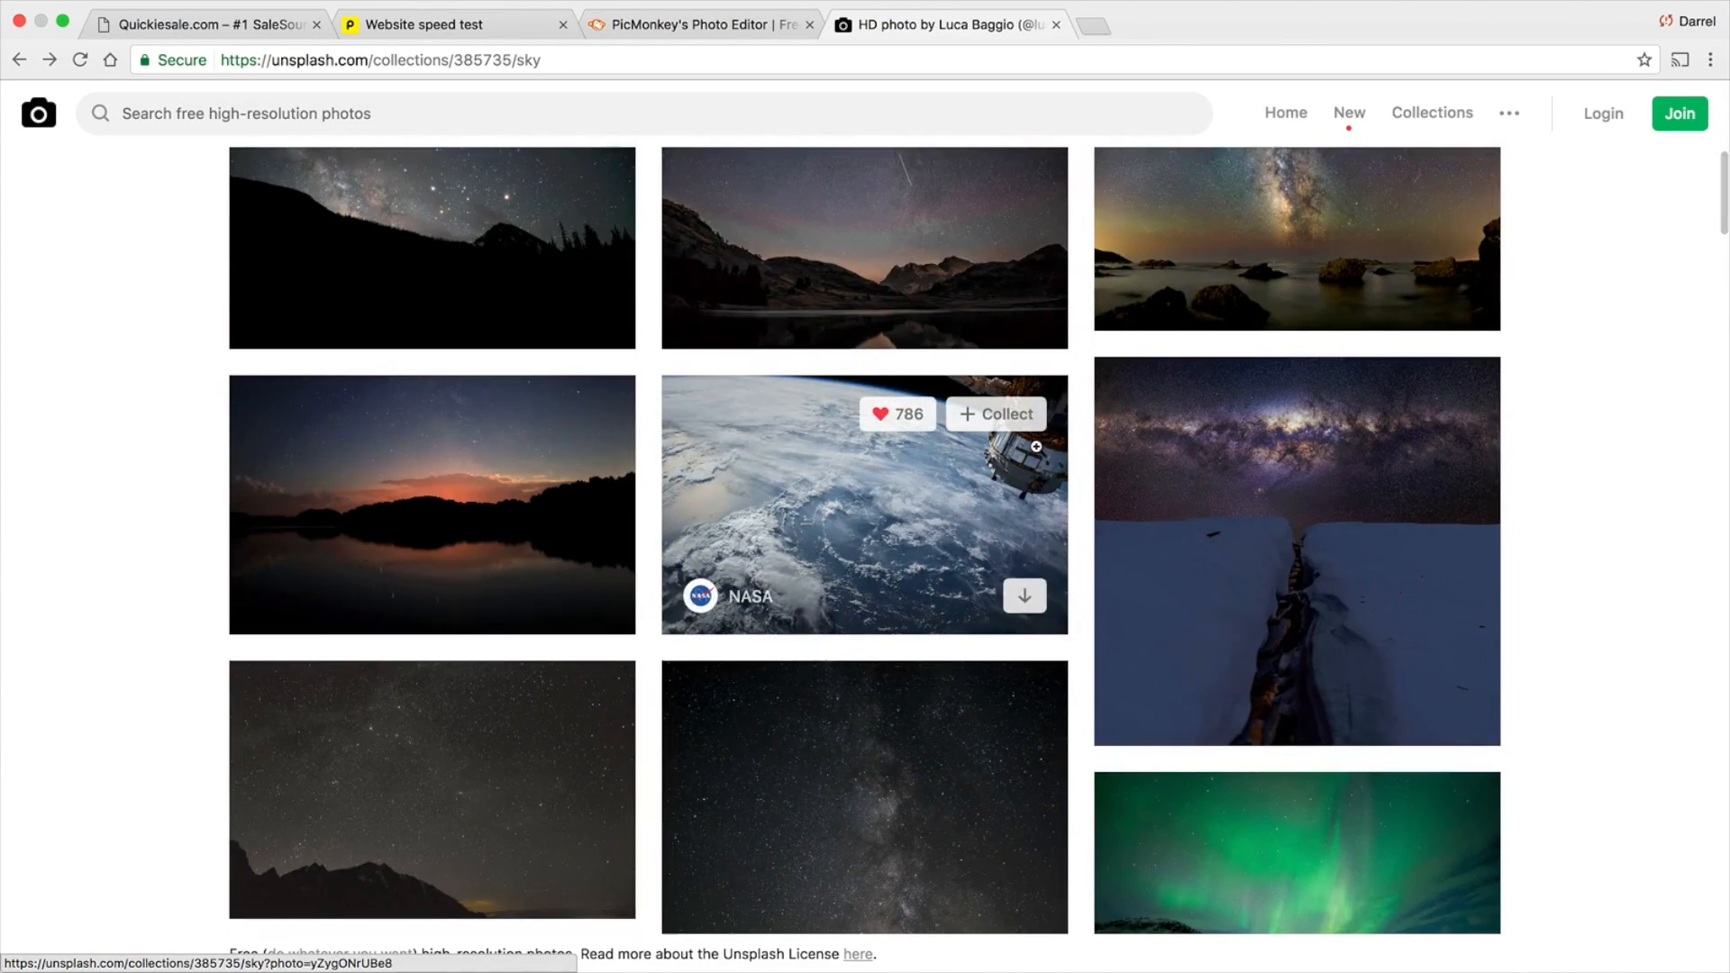
scroll(1035, 445, "up", 4)
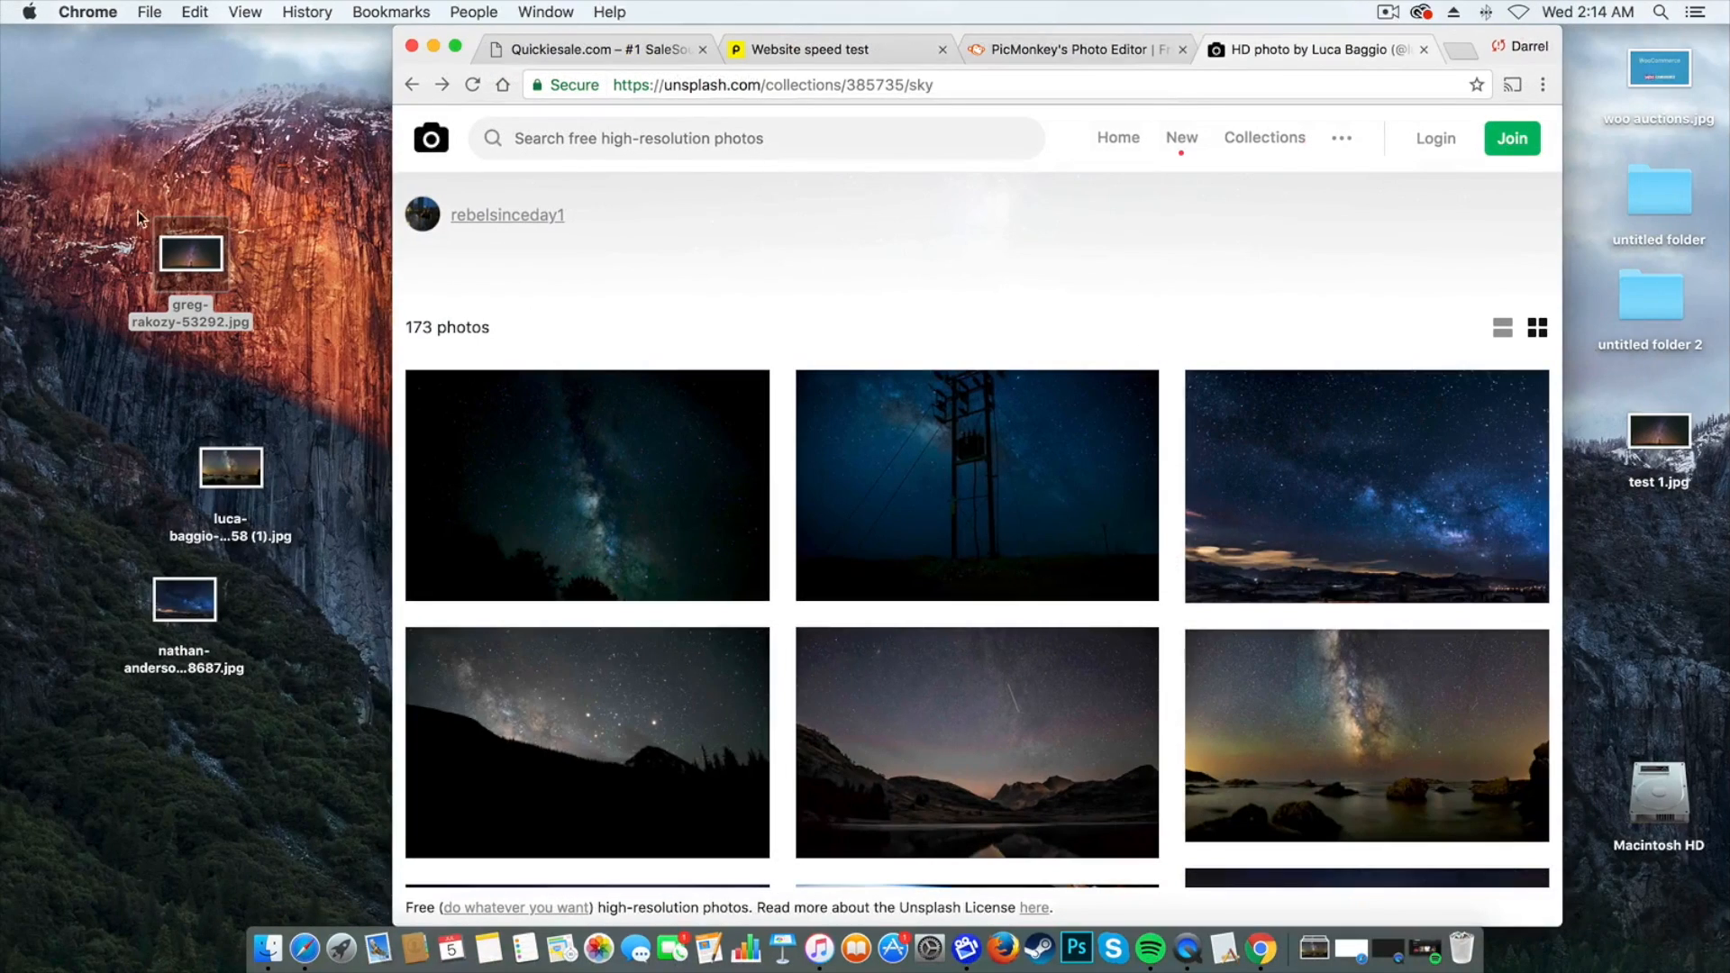
Check the file size of the desktop JPEG ending in 53292 in its file information, and close the information window
right_click(206, 306)
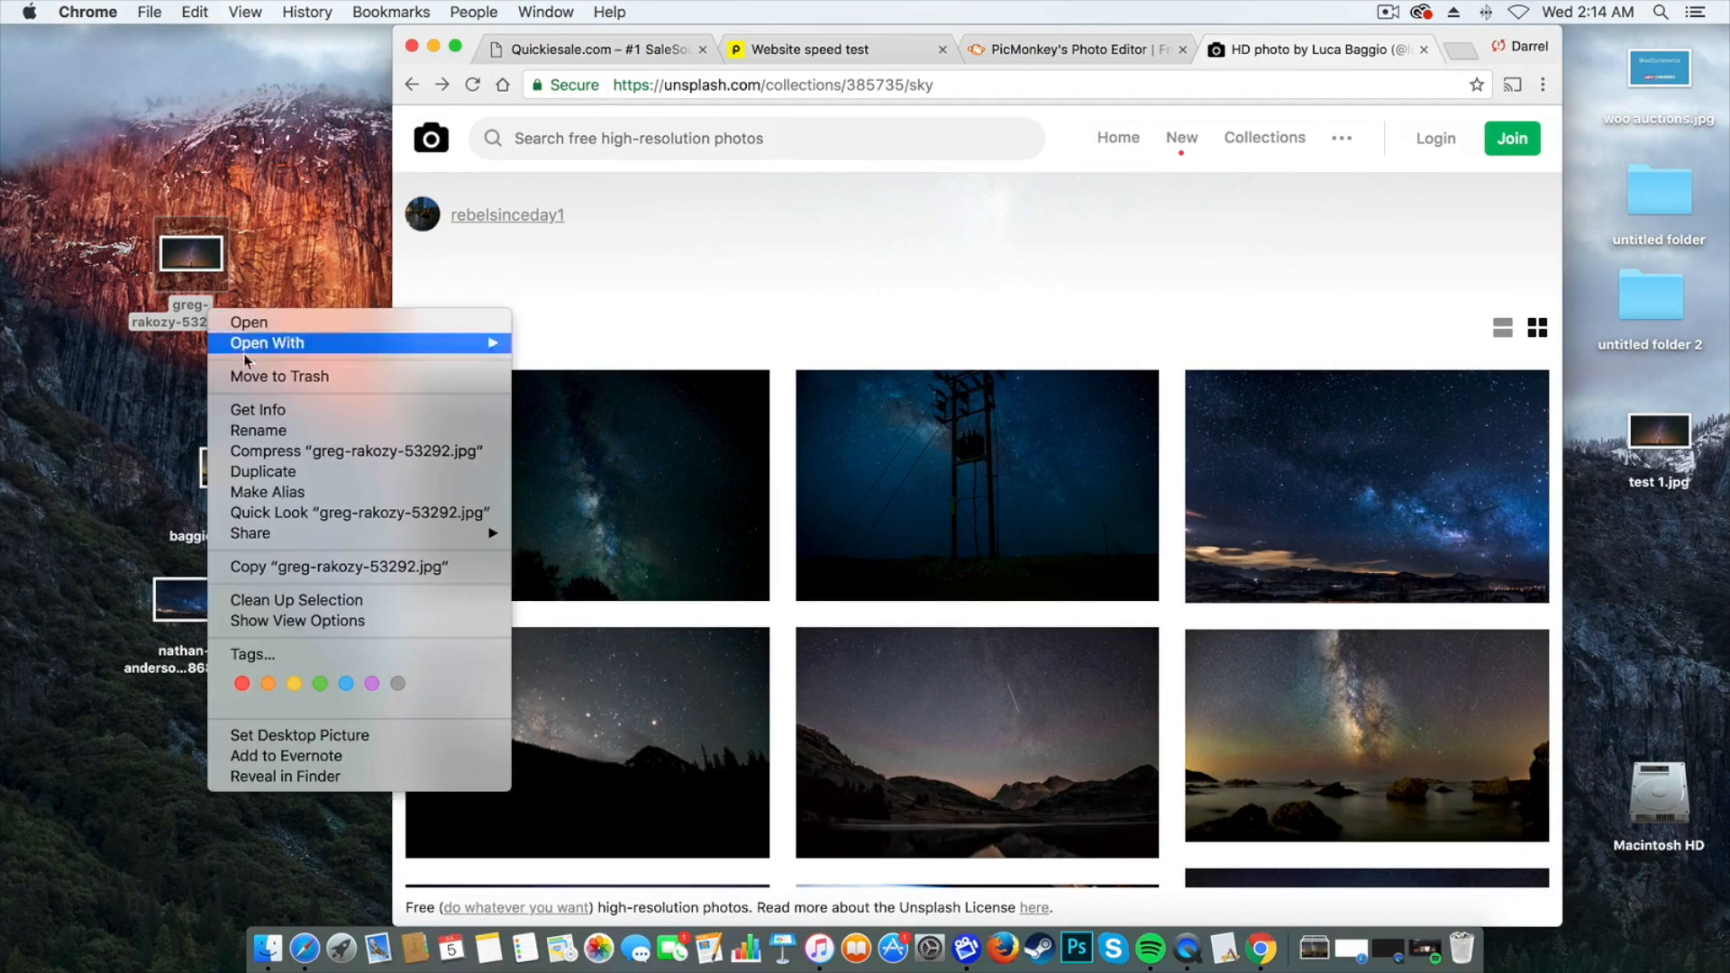
left_click(271, 413)
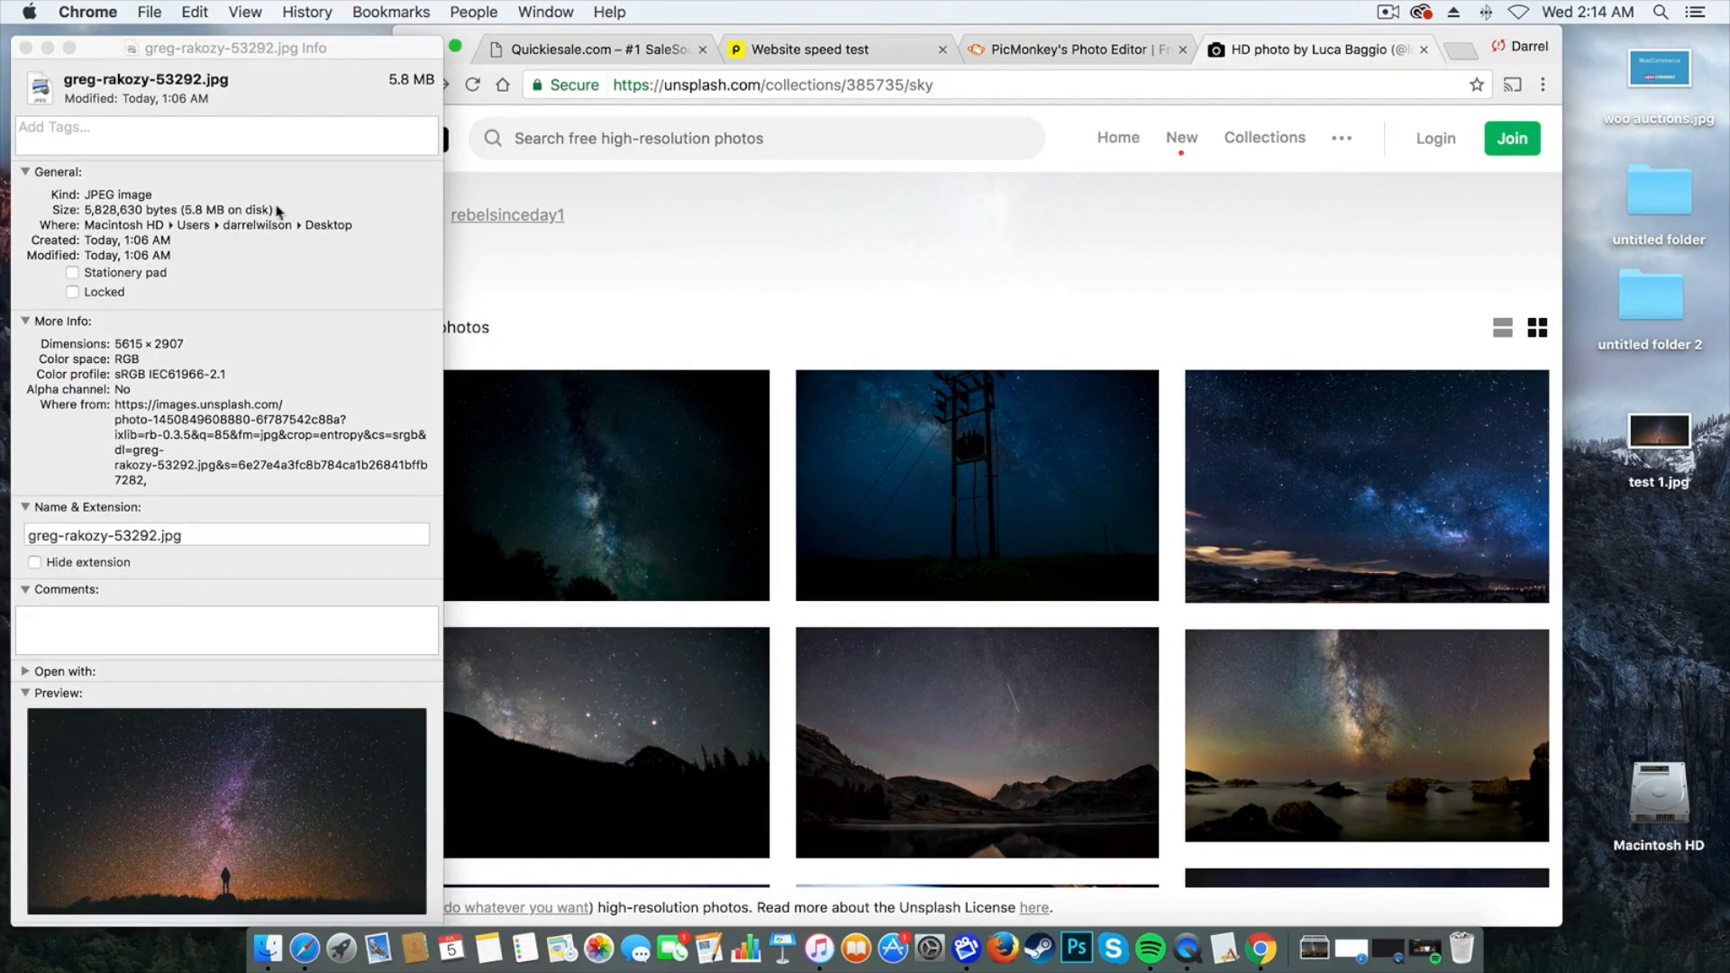
left_click_drag(274, 210, 183, 211)
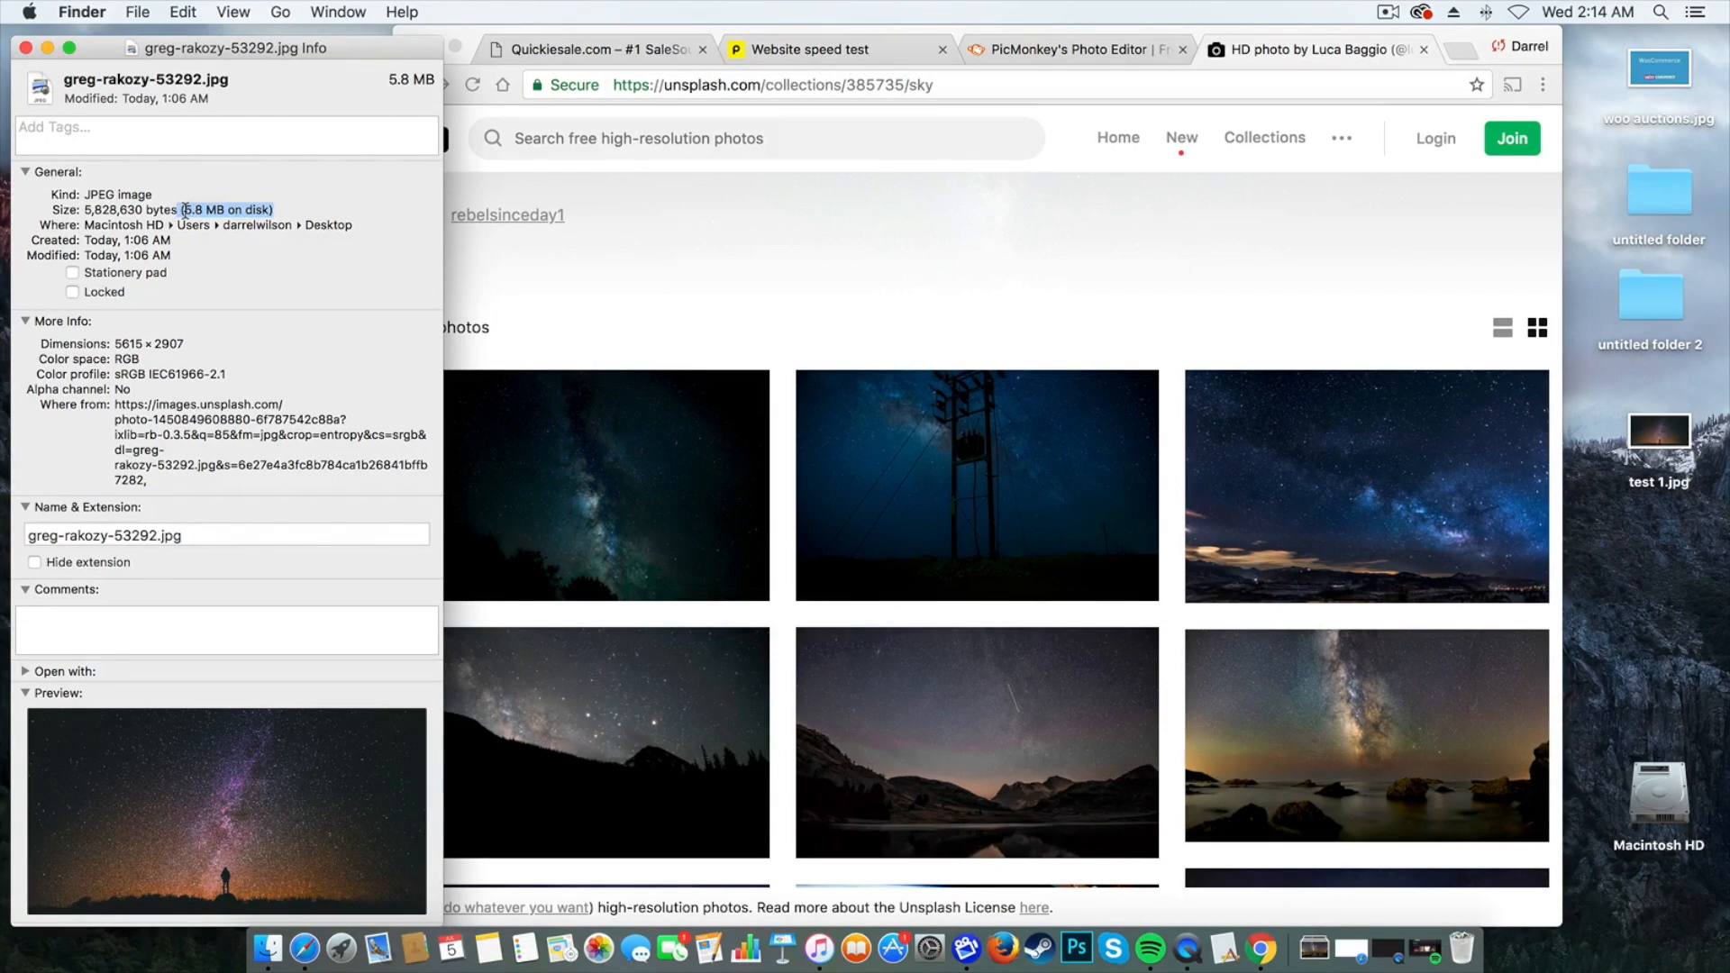
left_click(26, 48)
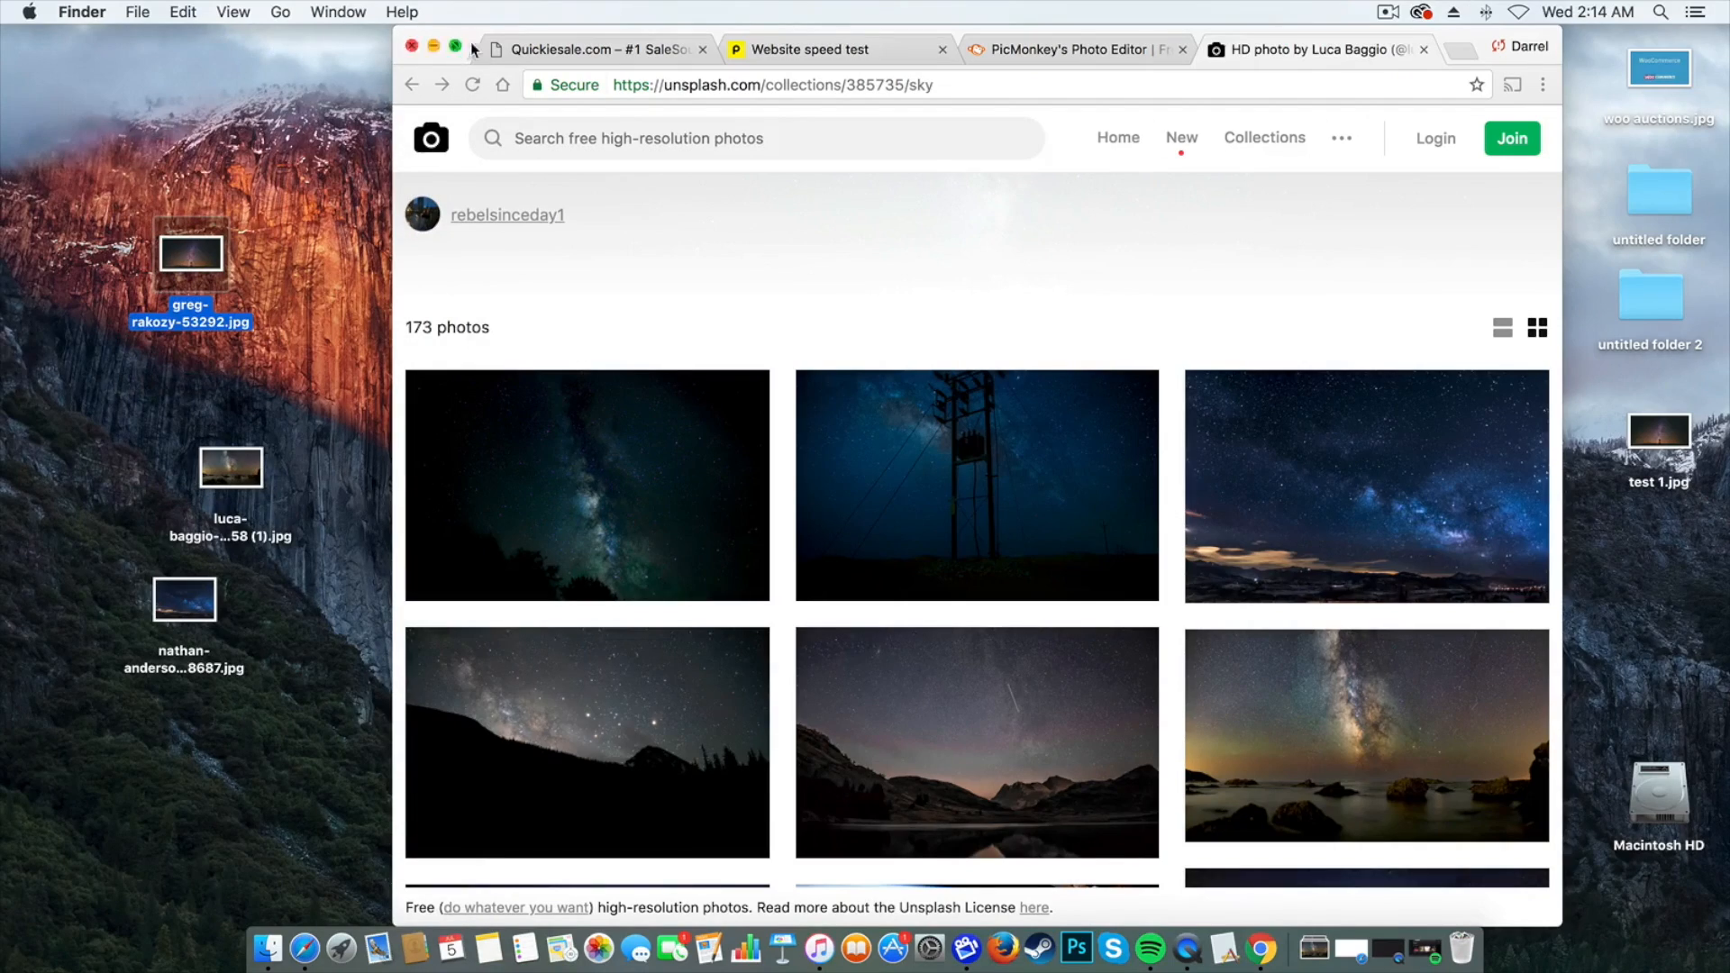
Return the browser to full screen and open the desktop JPEG ending in 53292 in PicMonkey's photo editor
left_click(455, 46)
left_click(669, 27)
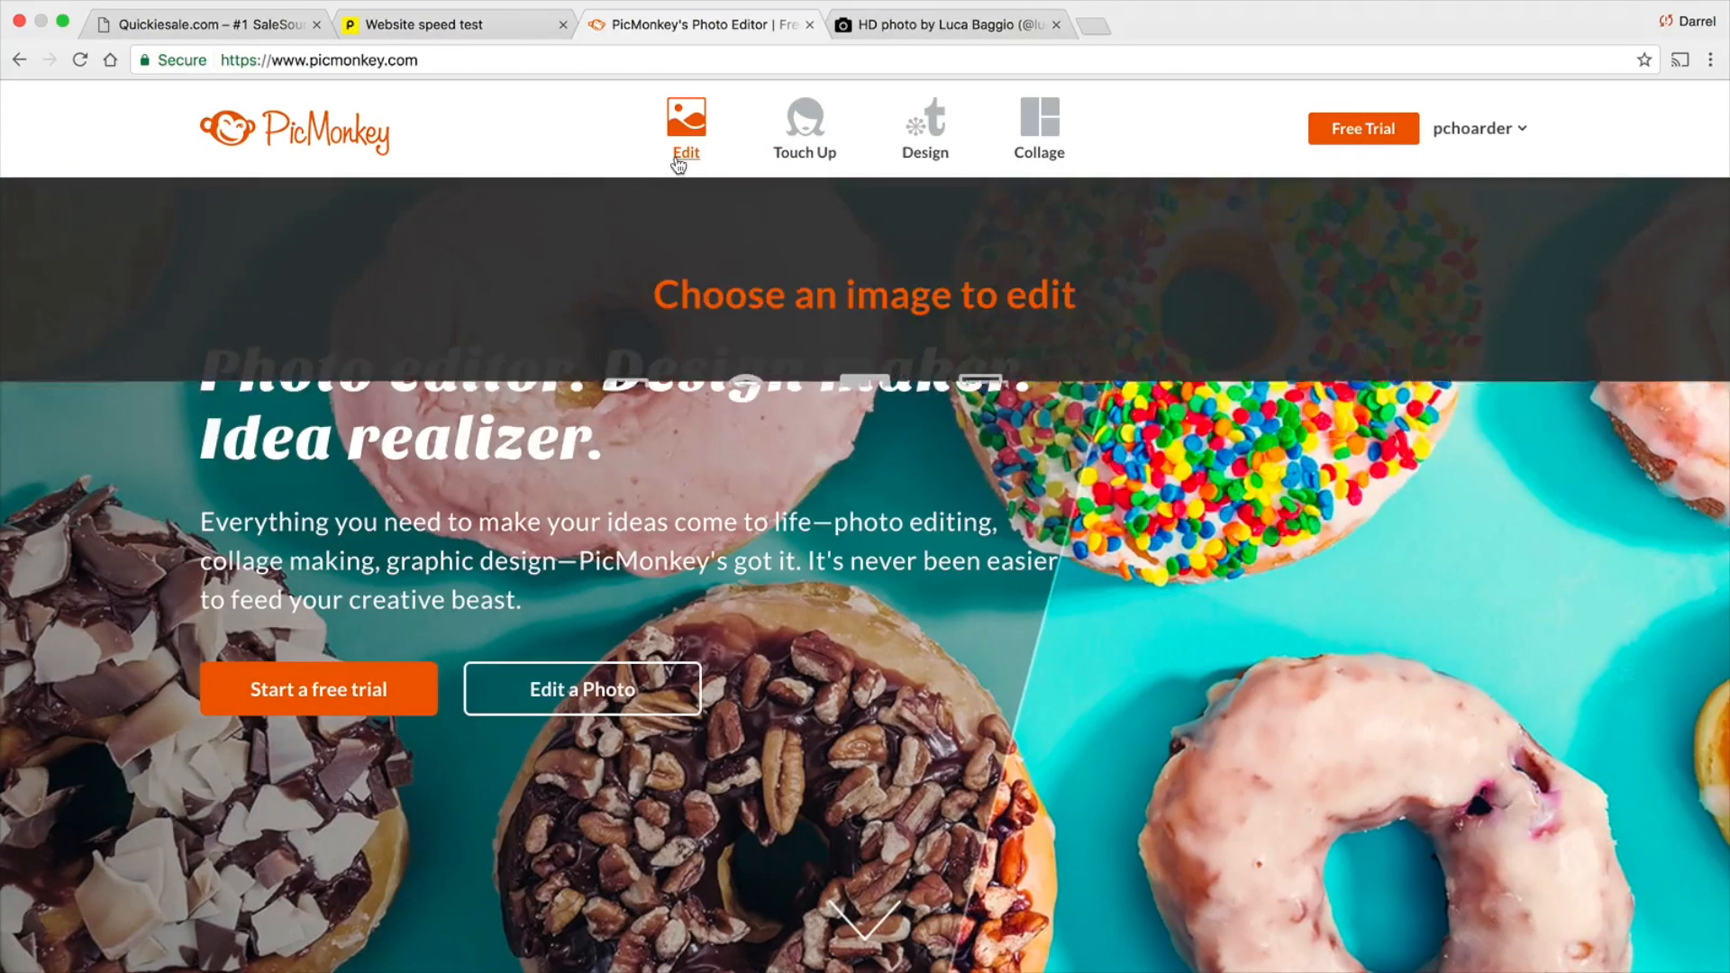
left_click(676, 155)
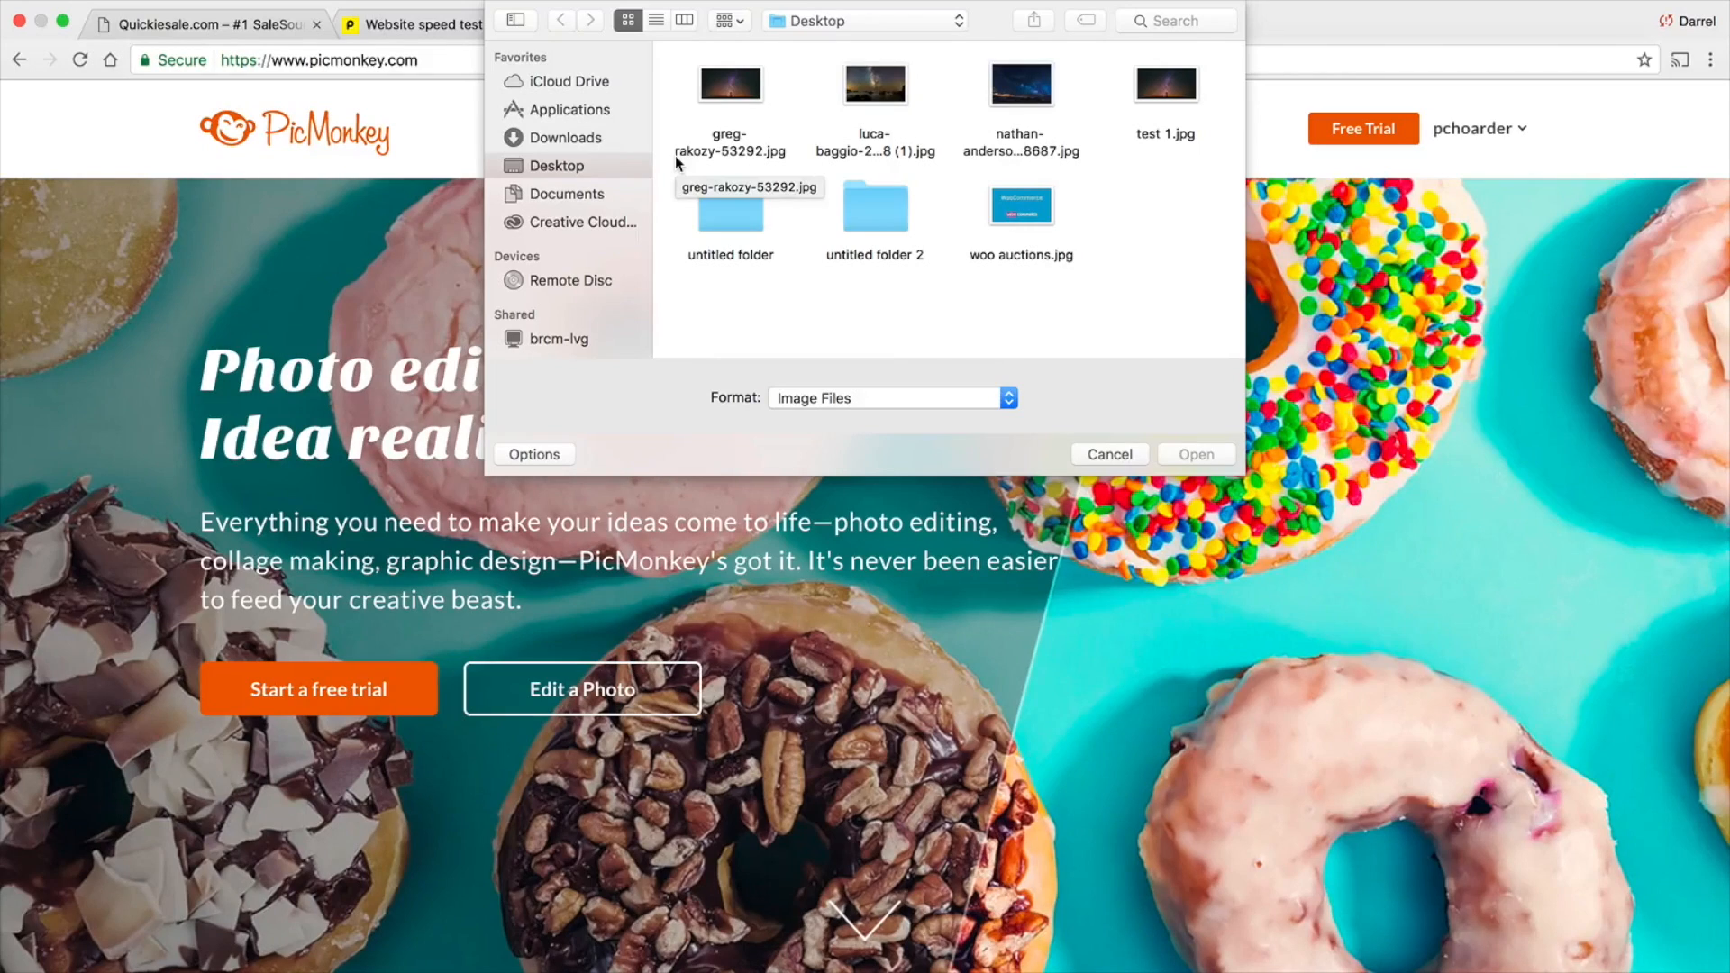
double_click(729, 88)
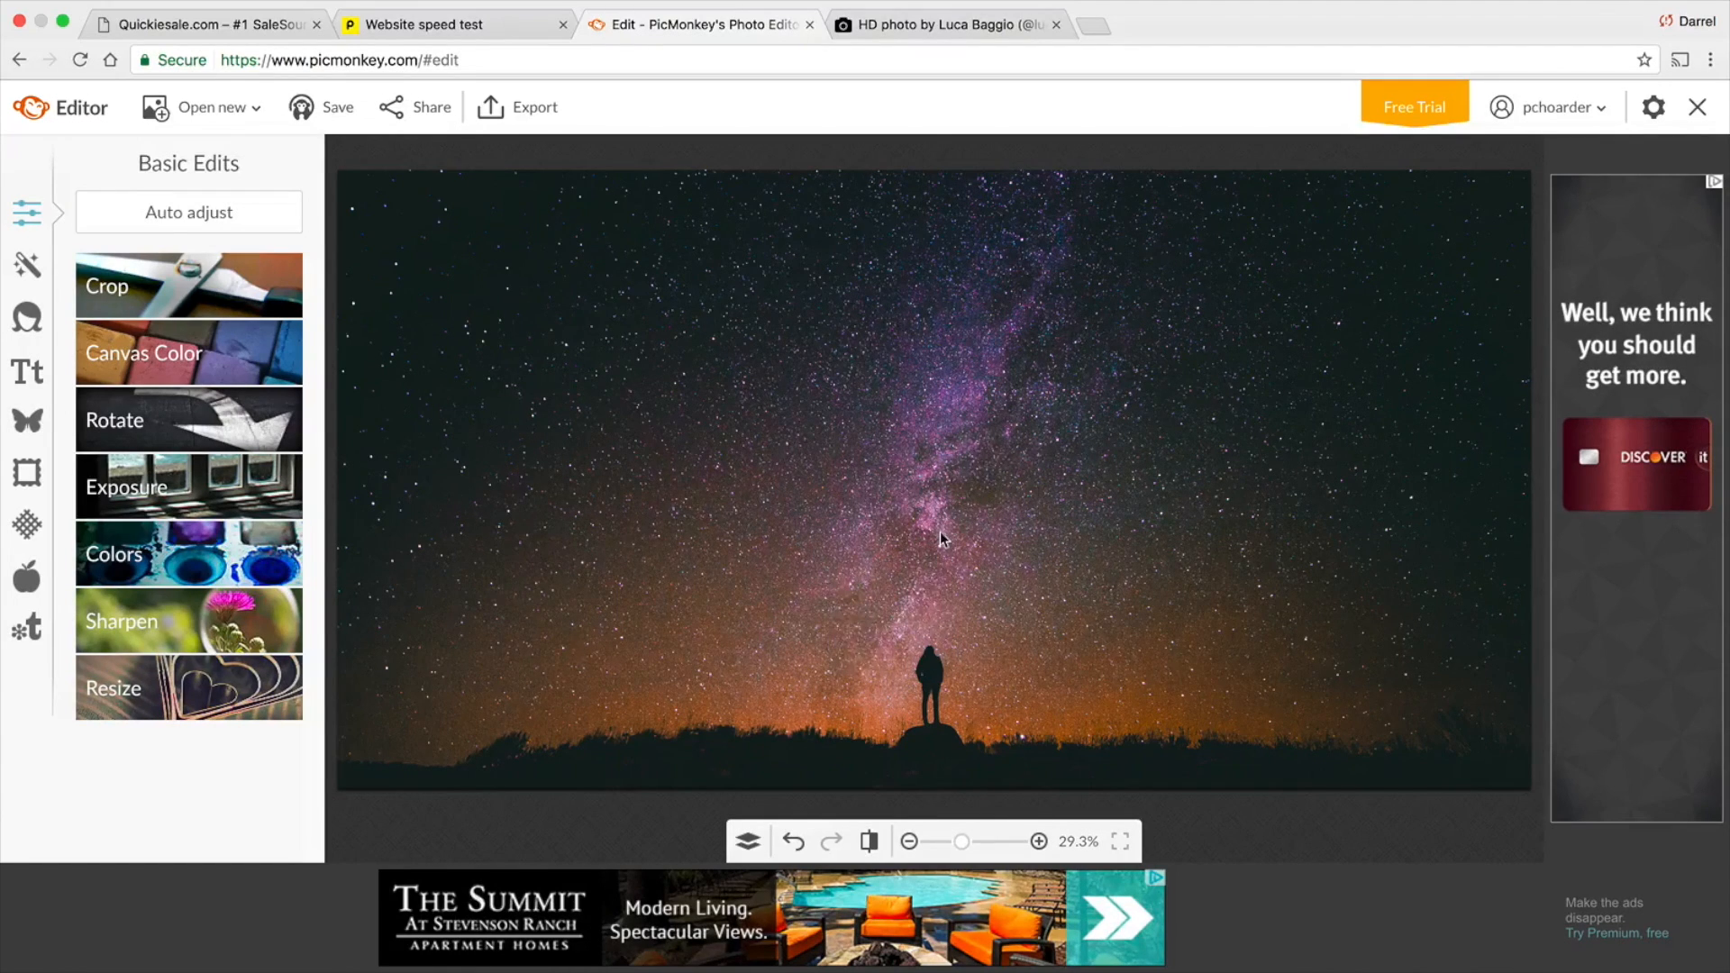
Resize the photo to 1980 px wide by 1025 px high, keeping its proportions
left_click(239, 693)
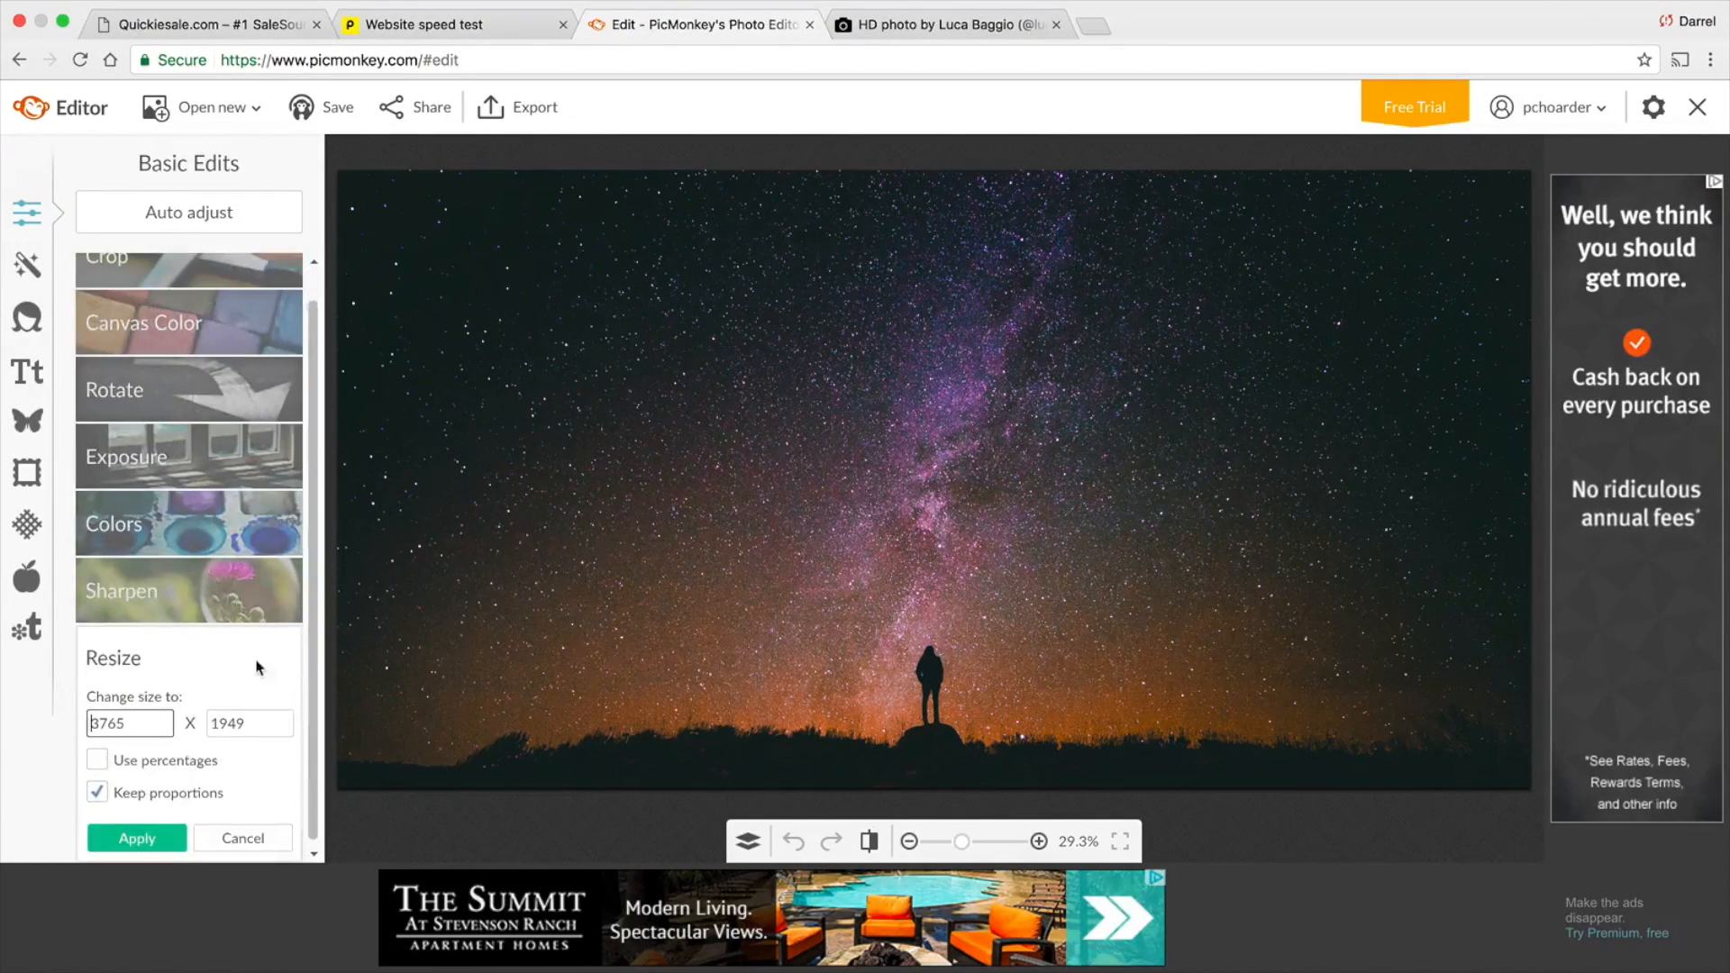
double_click(144, 718)
type("1980")
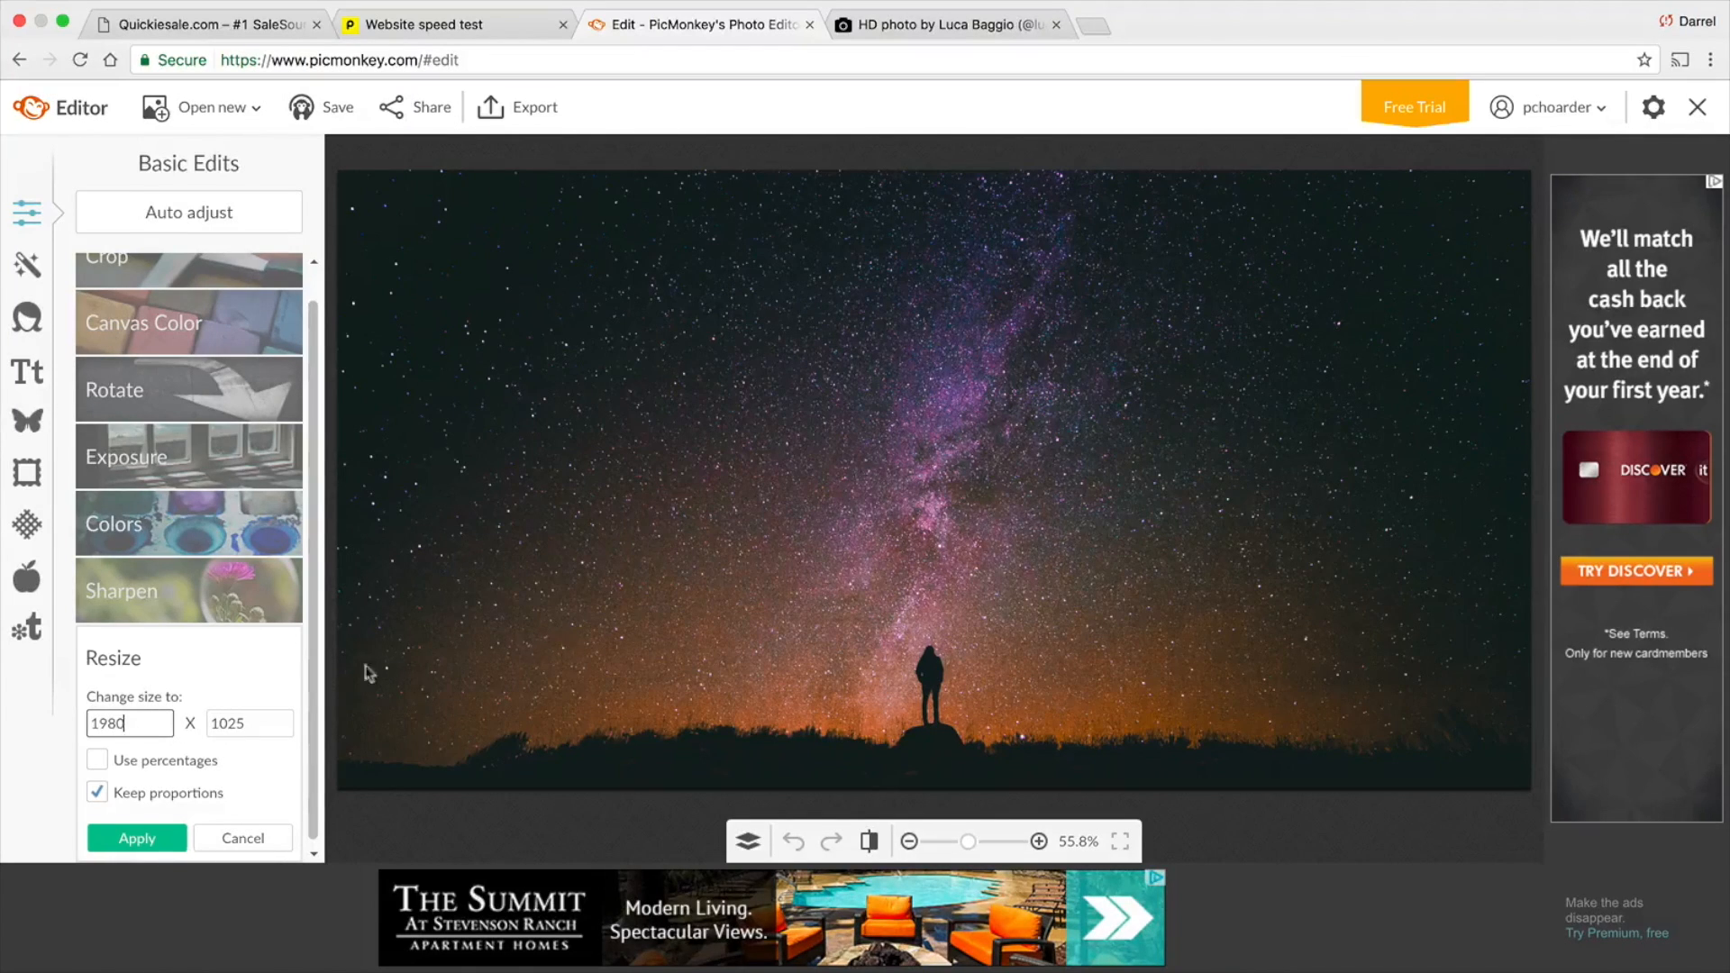
left_click(154, 843)
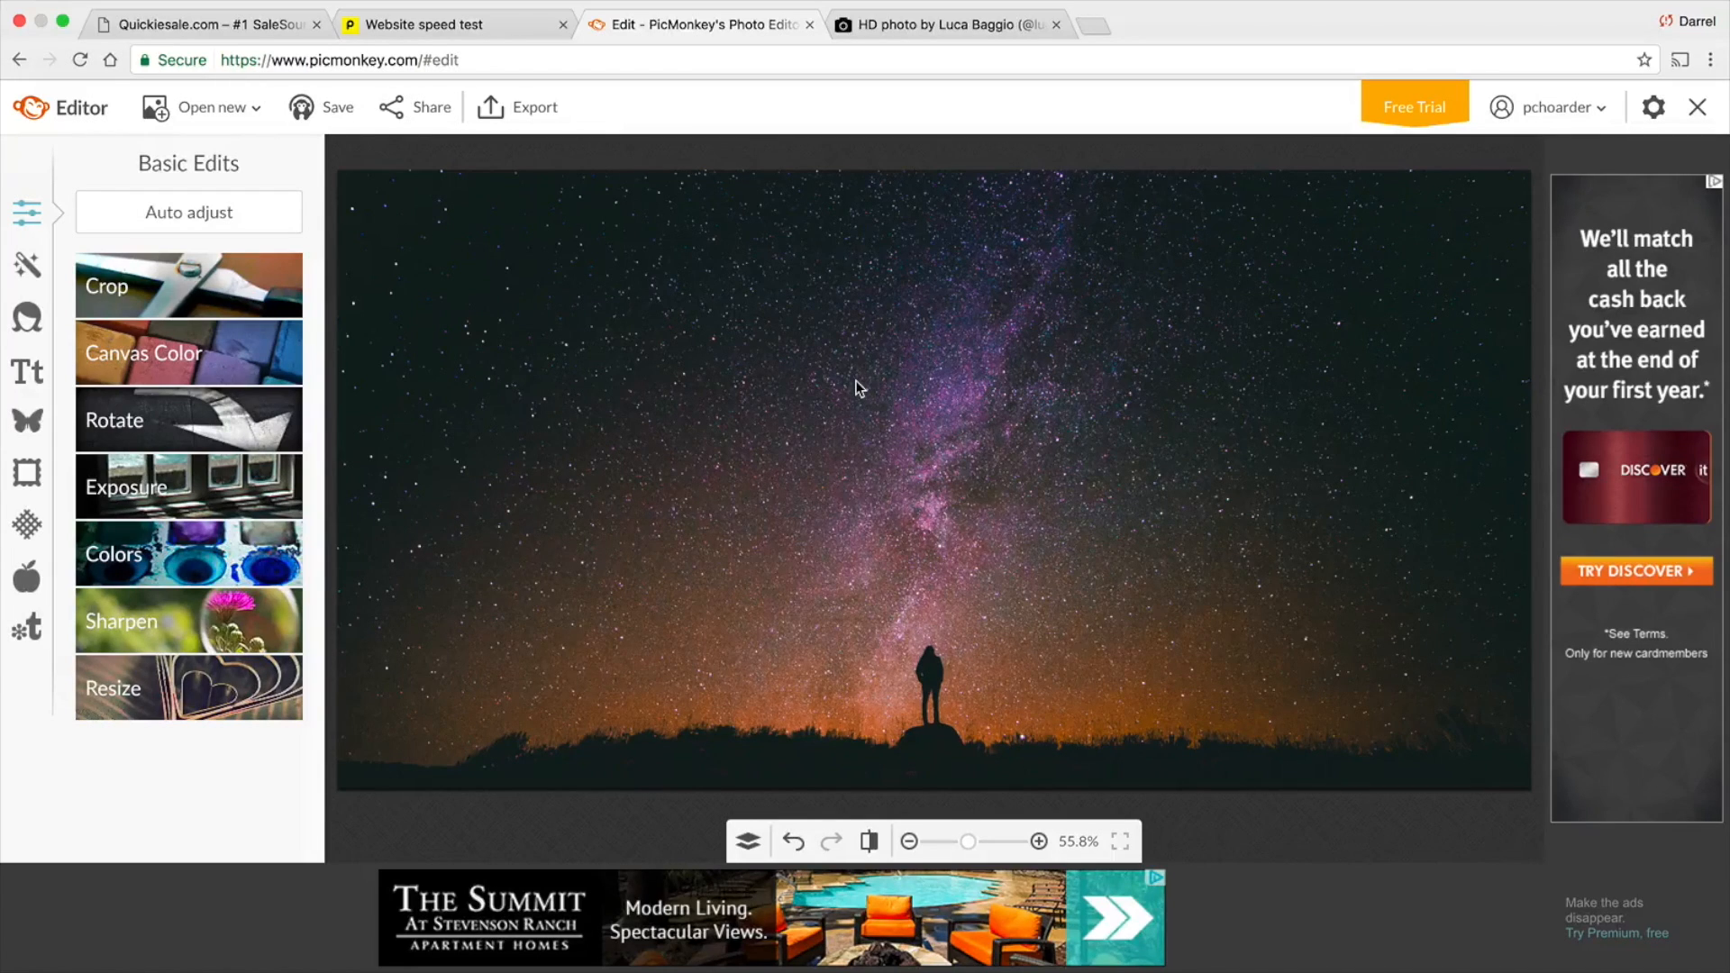
Open the export settings for the resized photo, compare the quality presets and choose Roger quality
left_click(529, 108)
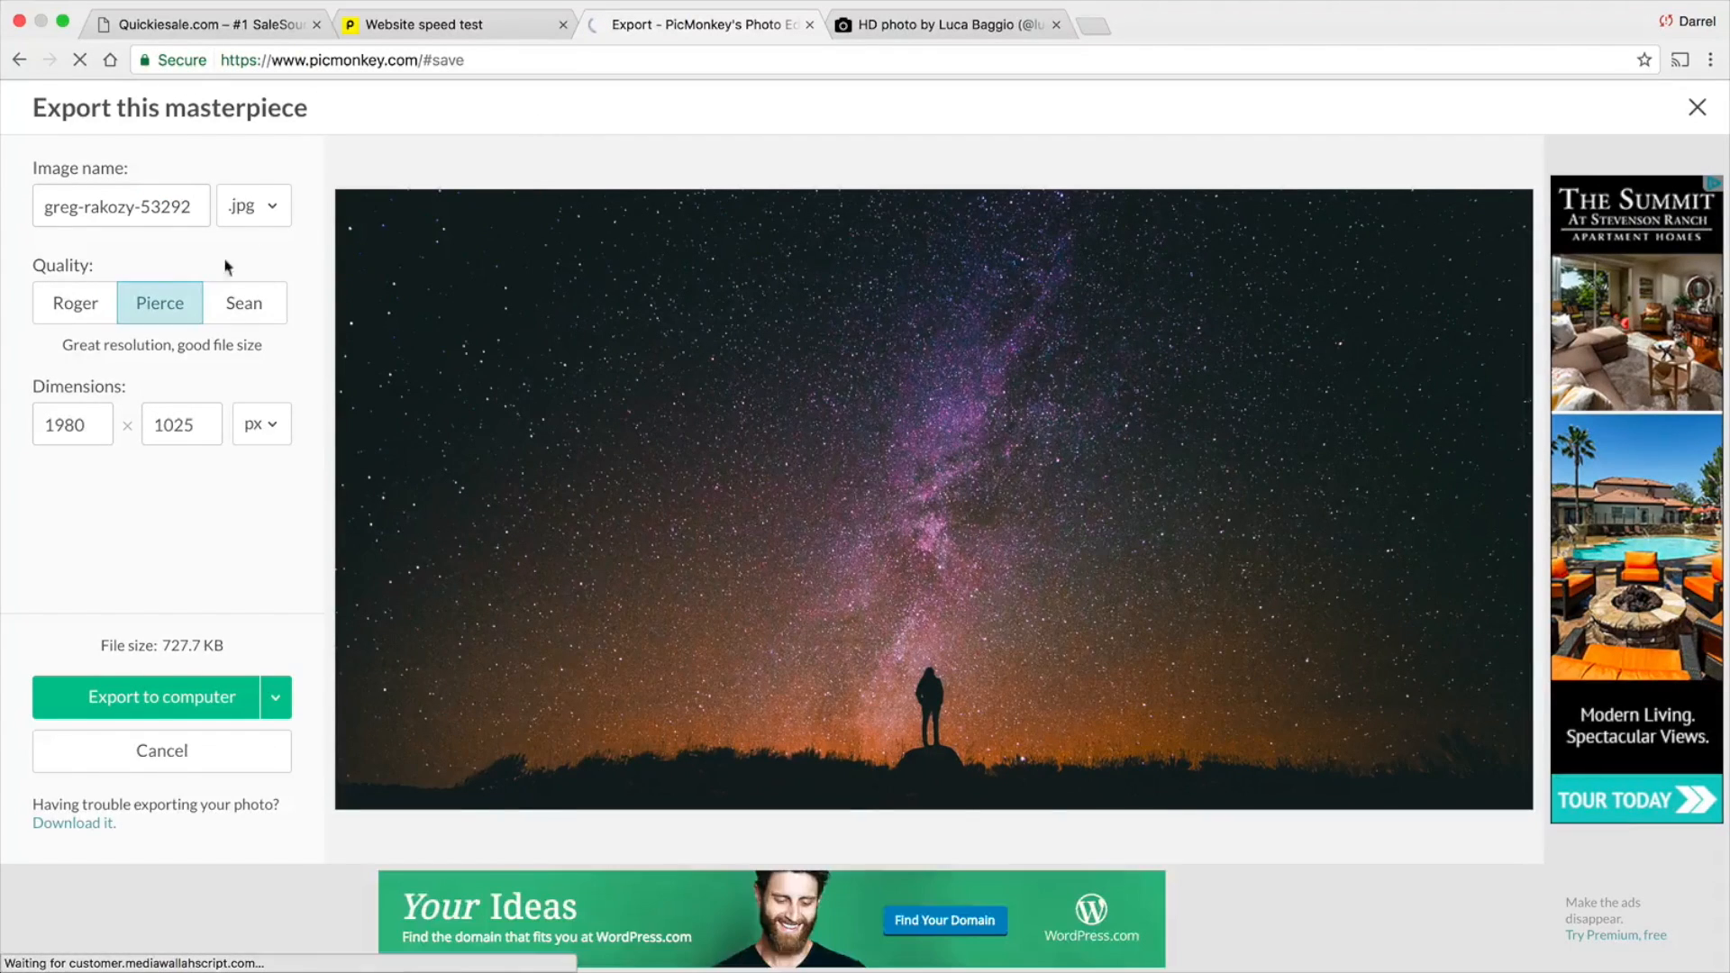
left_click(85, 311)
left_click(165, 303)
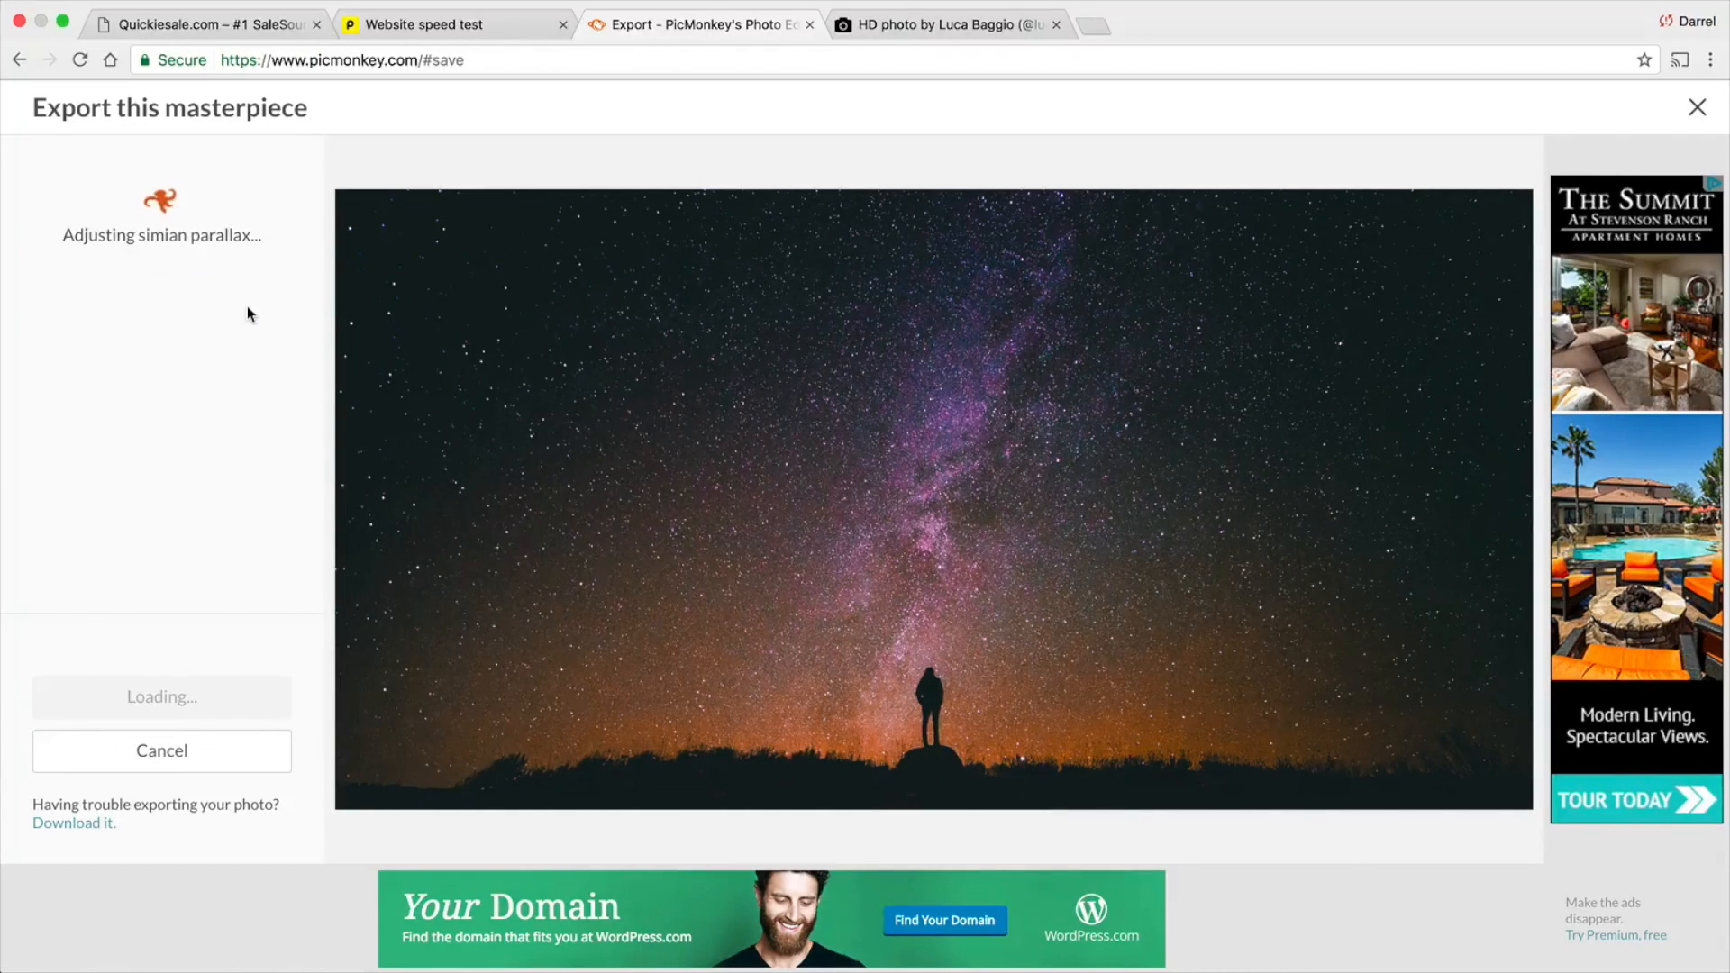
left_click(143, 302)
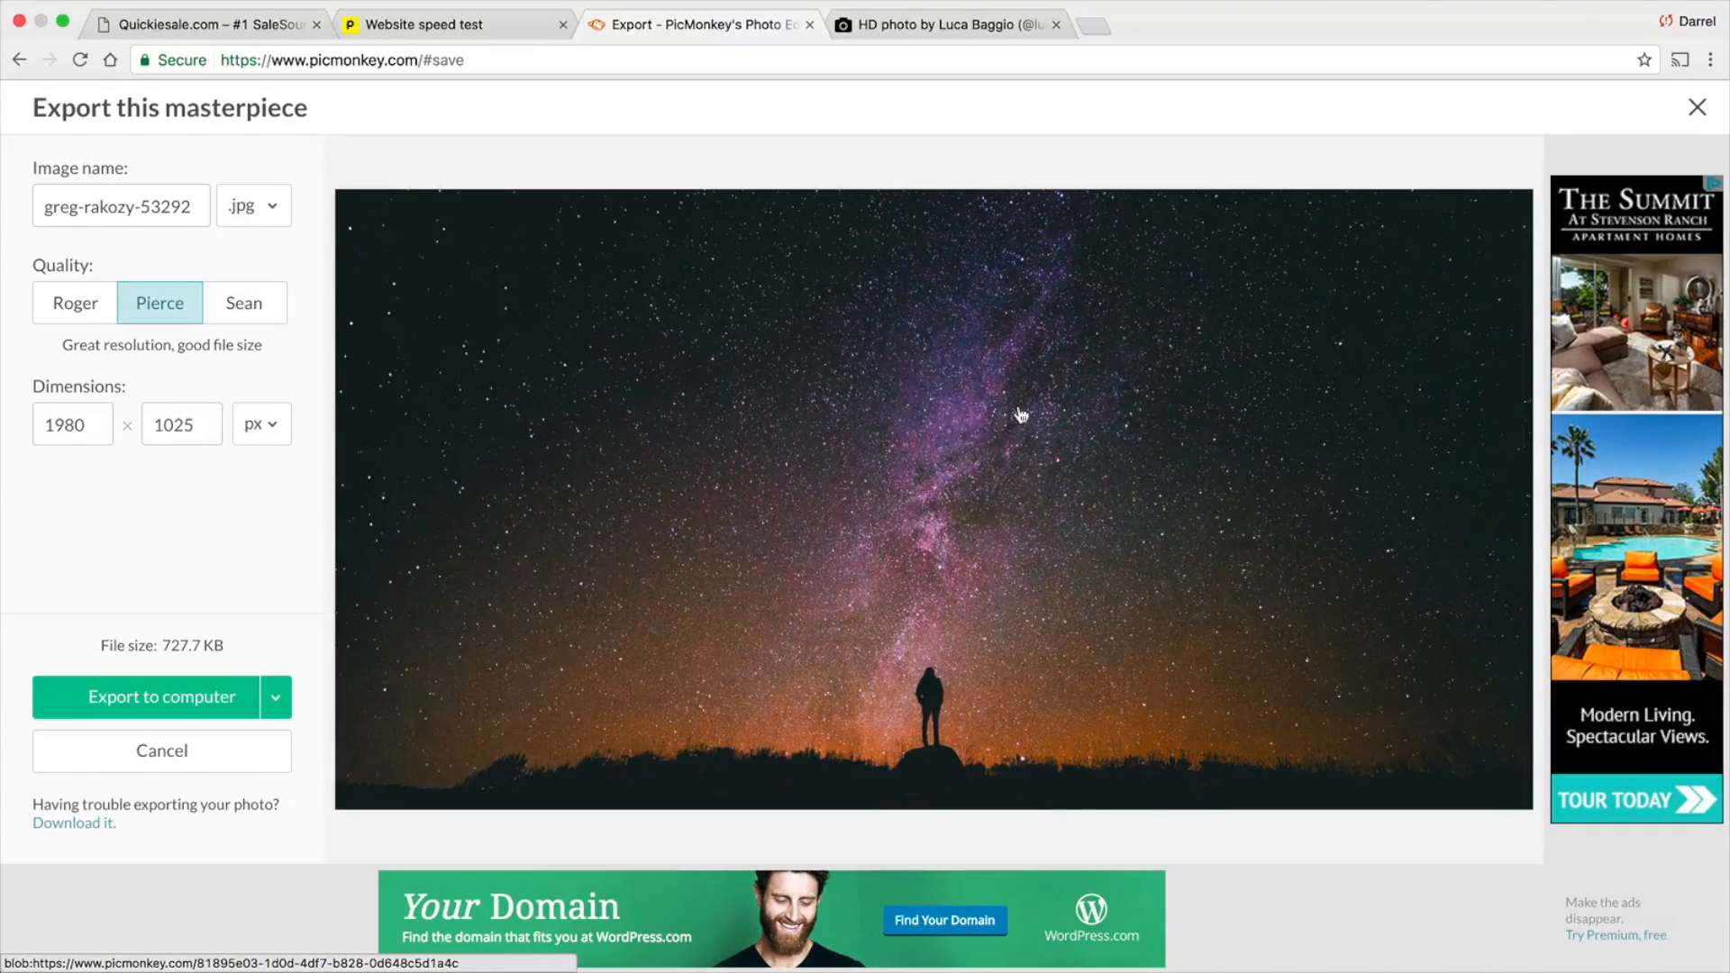
left_click(58, 321)
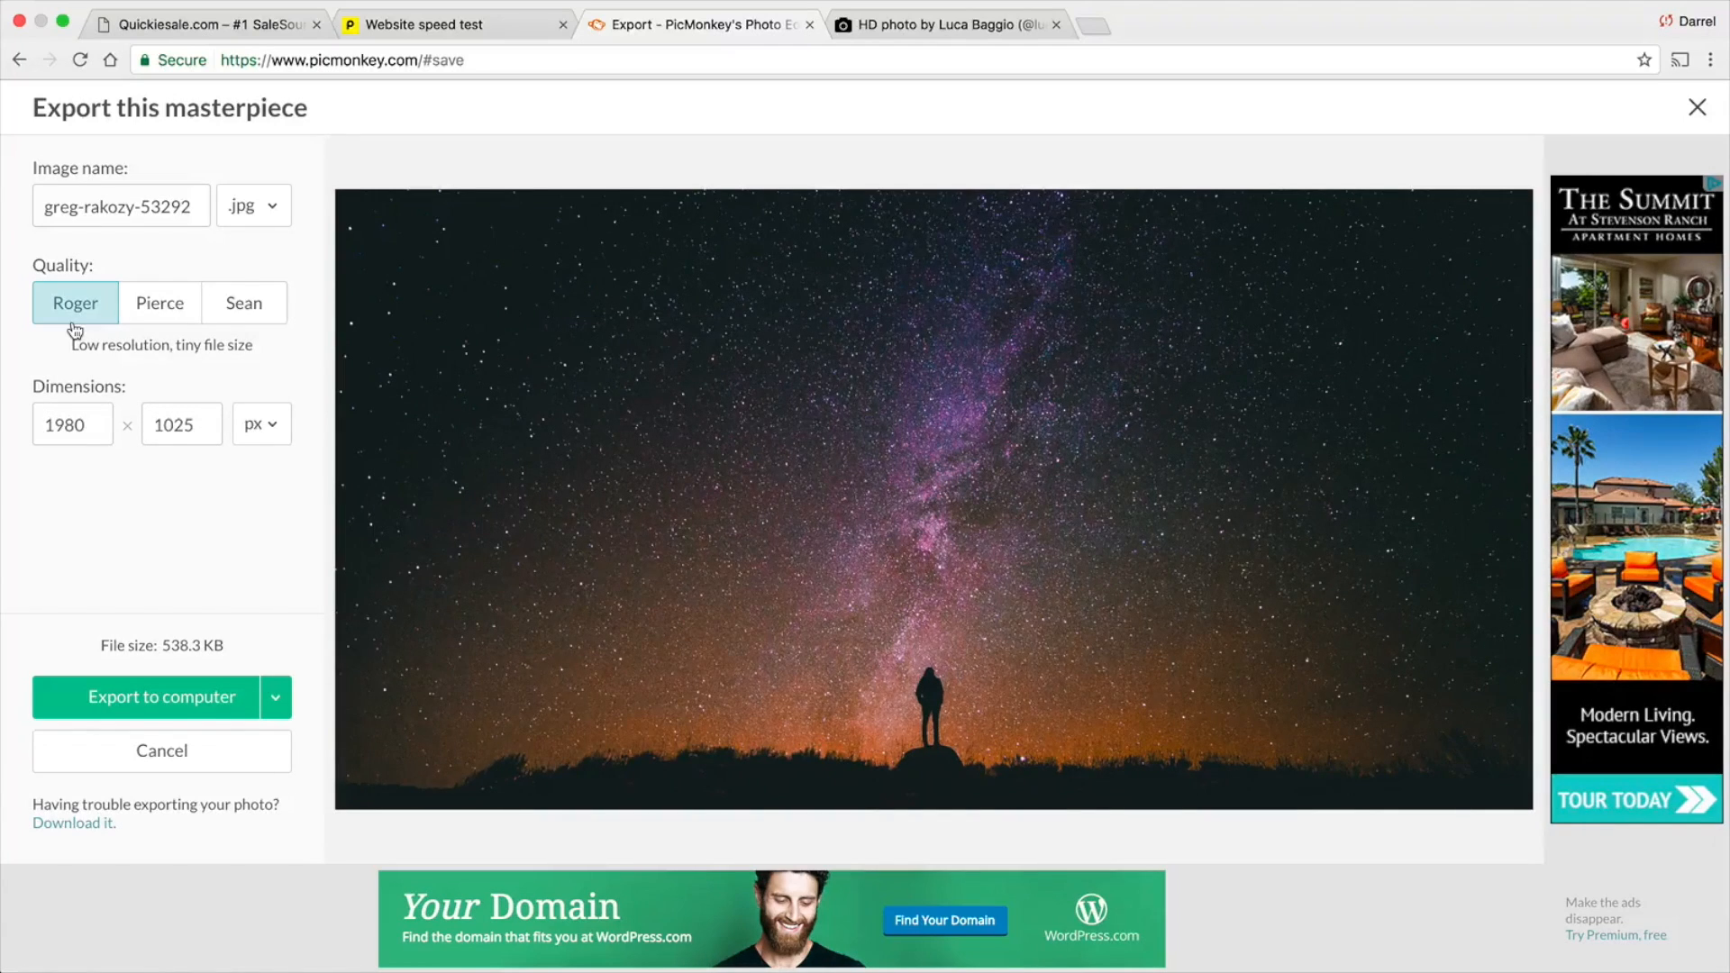
Try the .png export format to check its file size, and return the format to .jpg
left_click(250, 209)
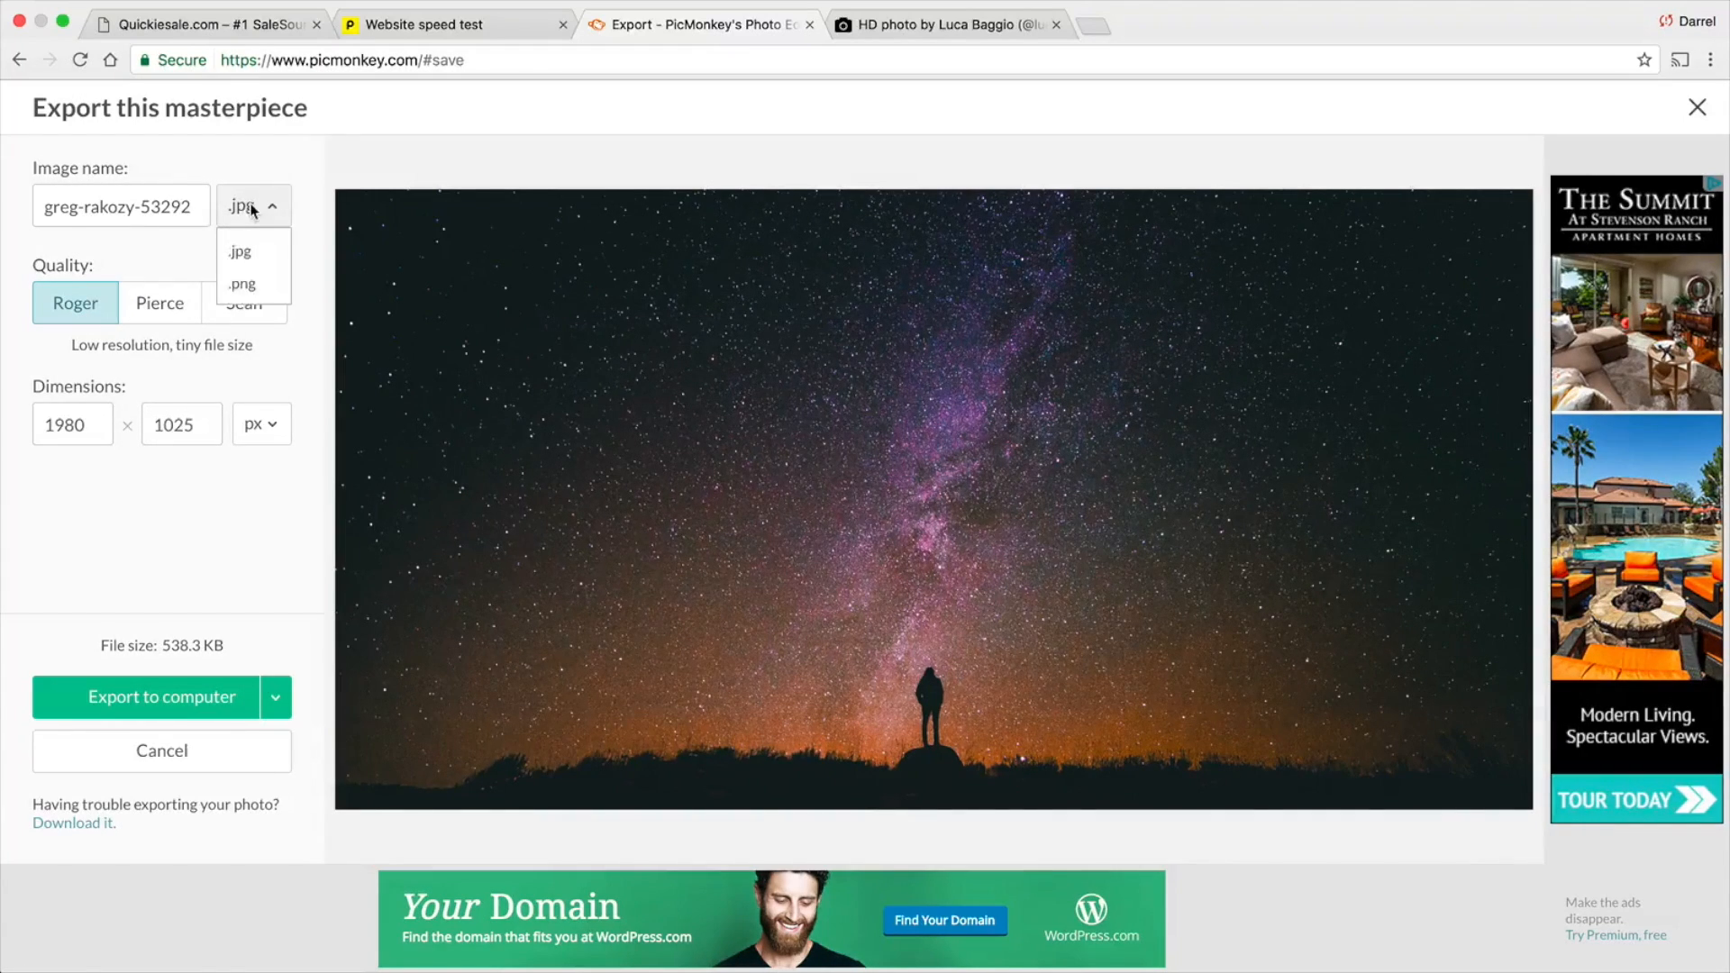
left_click(253, 288)
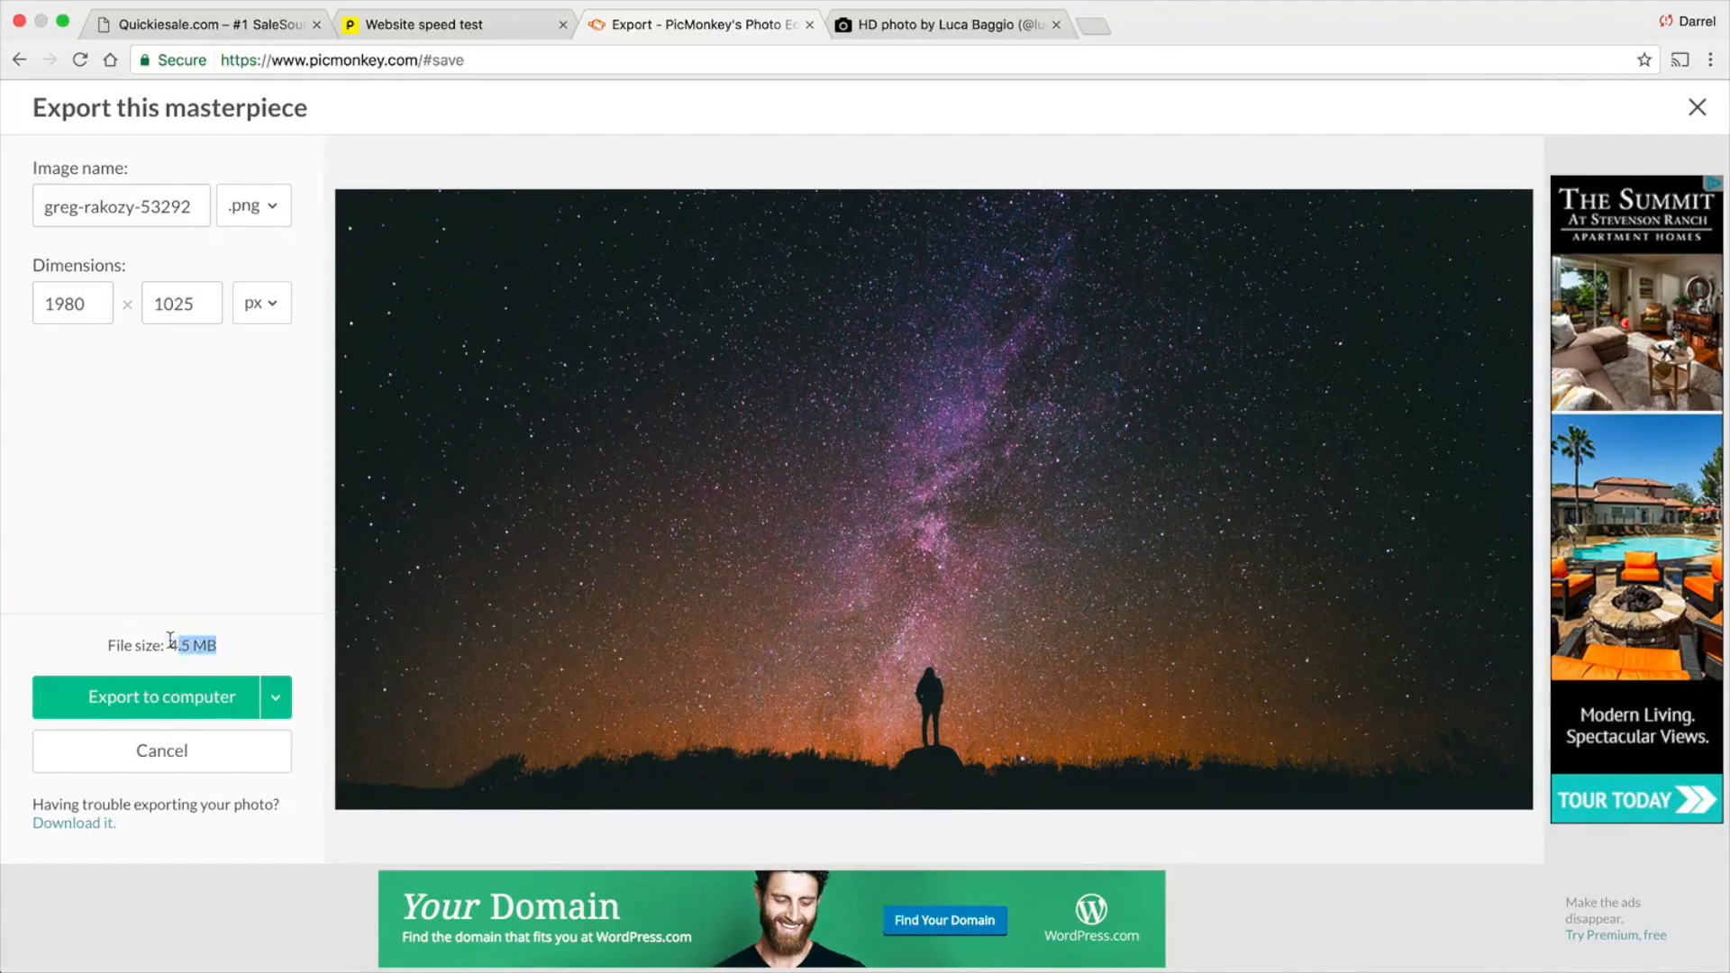
left_click_drag(171, 639, 100, 639)
left_click(254, 205)
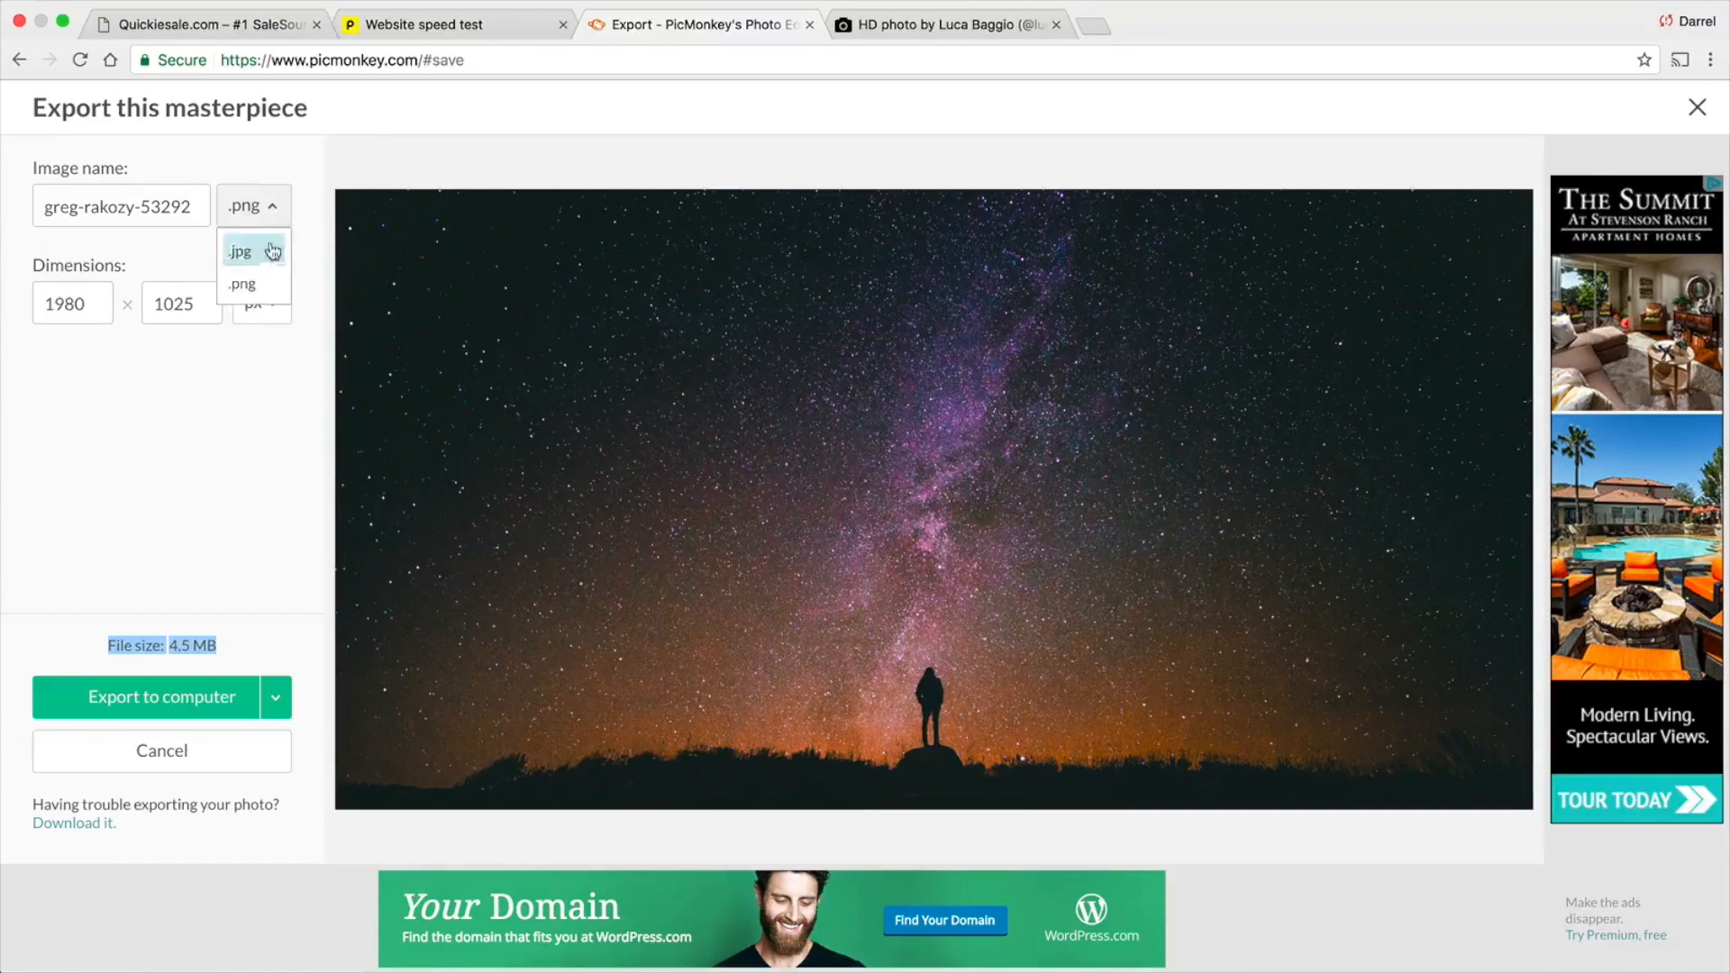
left_click(259, 270)
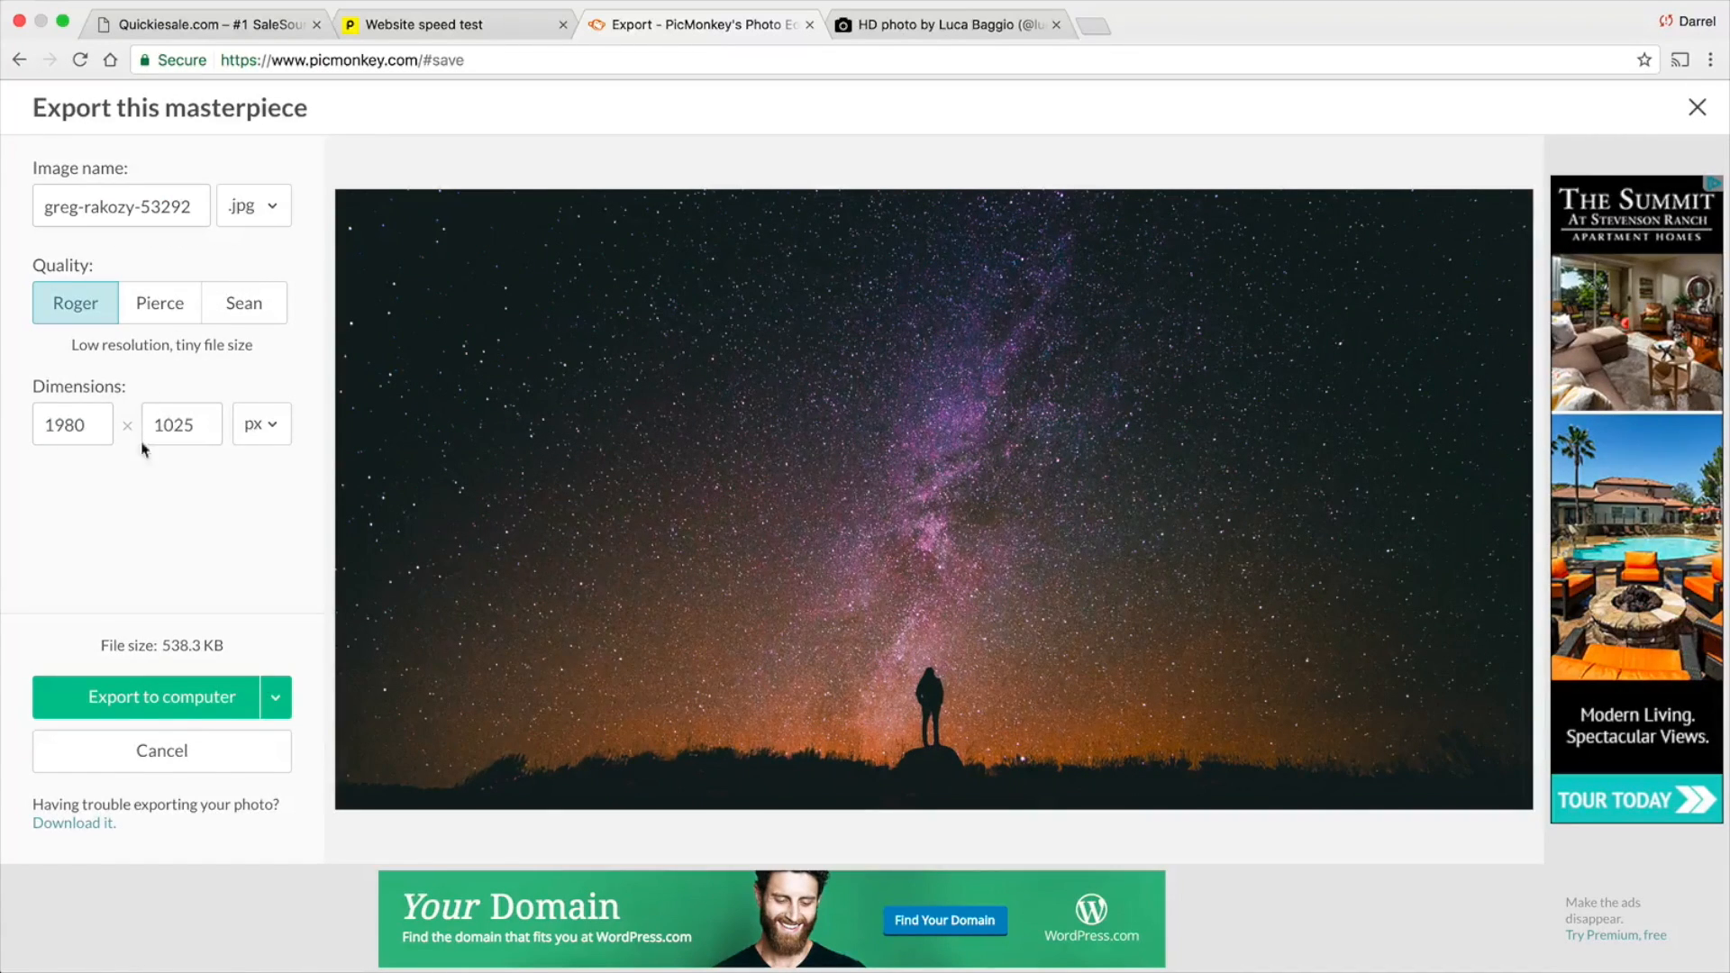
Set the export width to 1800 px with a proportional height of 932 px, and check the file size
double_click(90, 417)
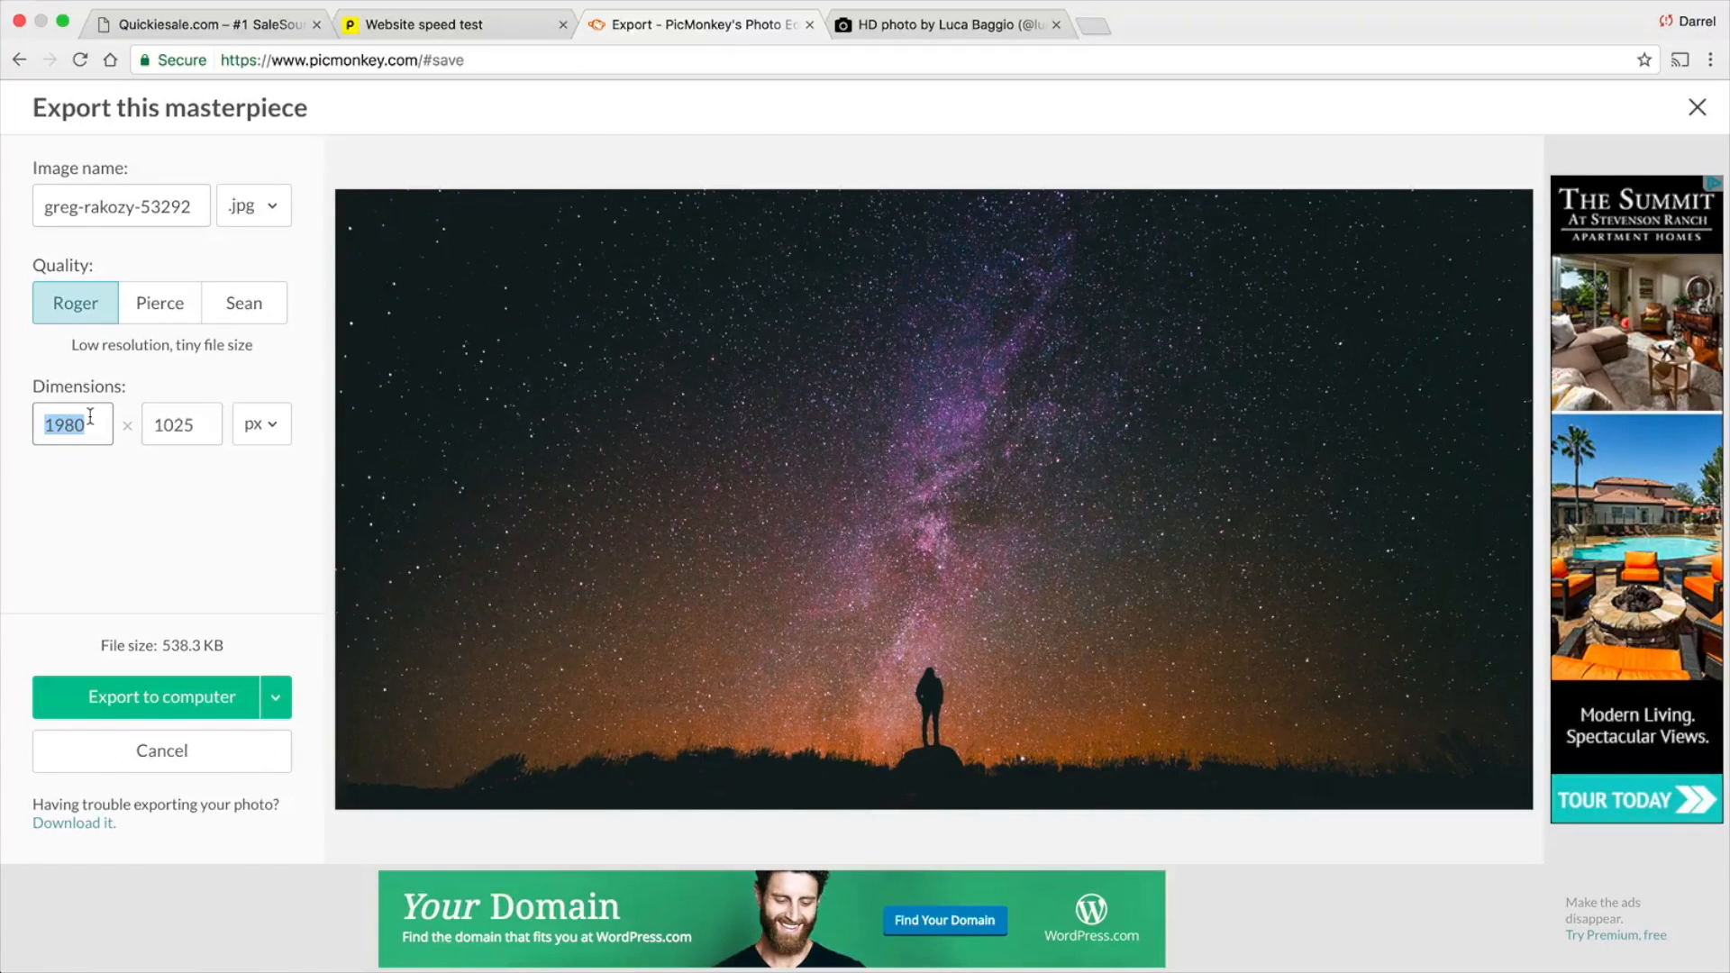
type("1800")
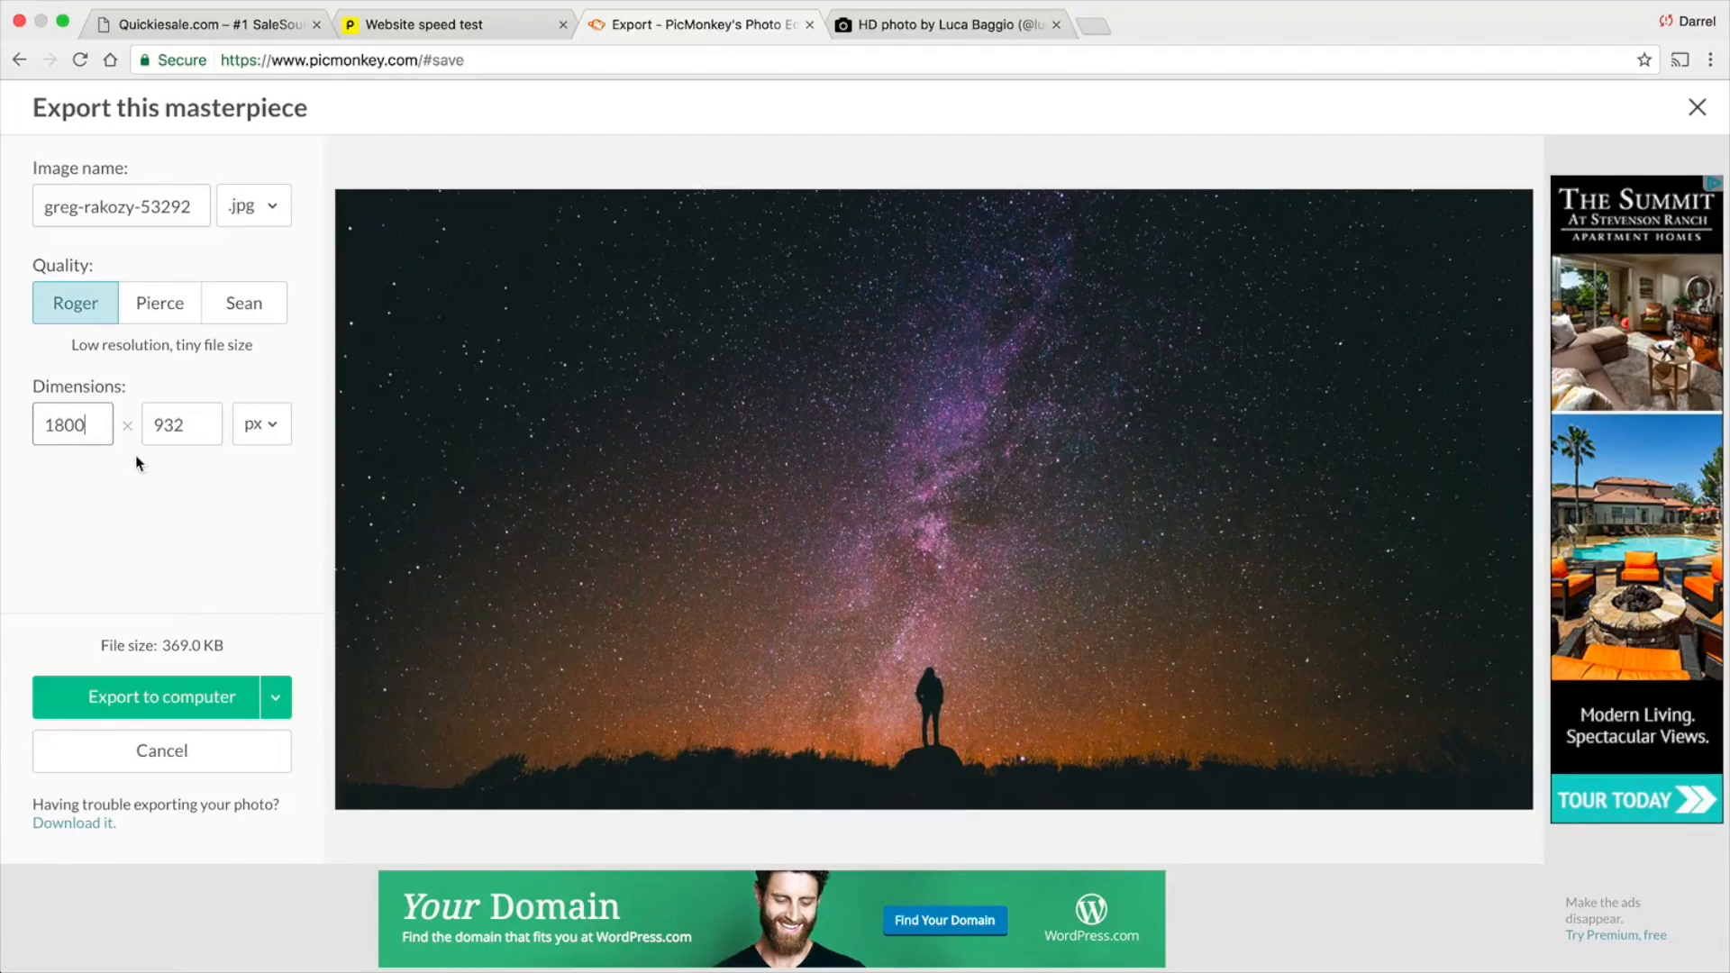
left_click_drag(230, 645, 80, 636)
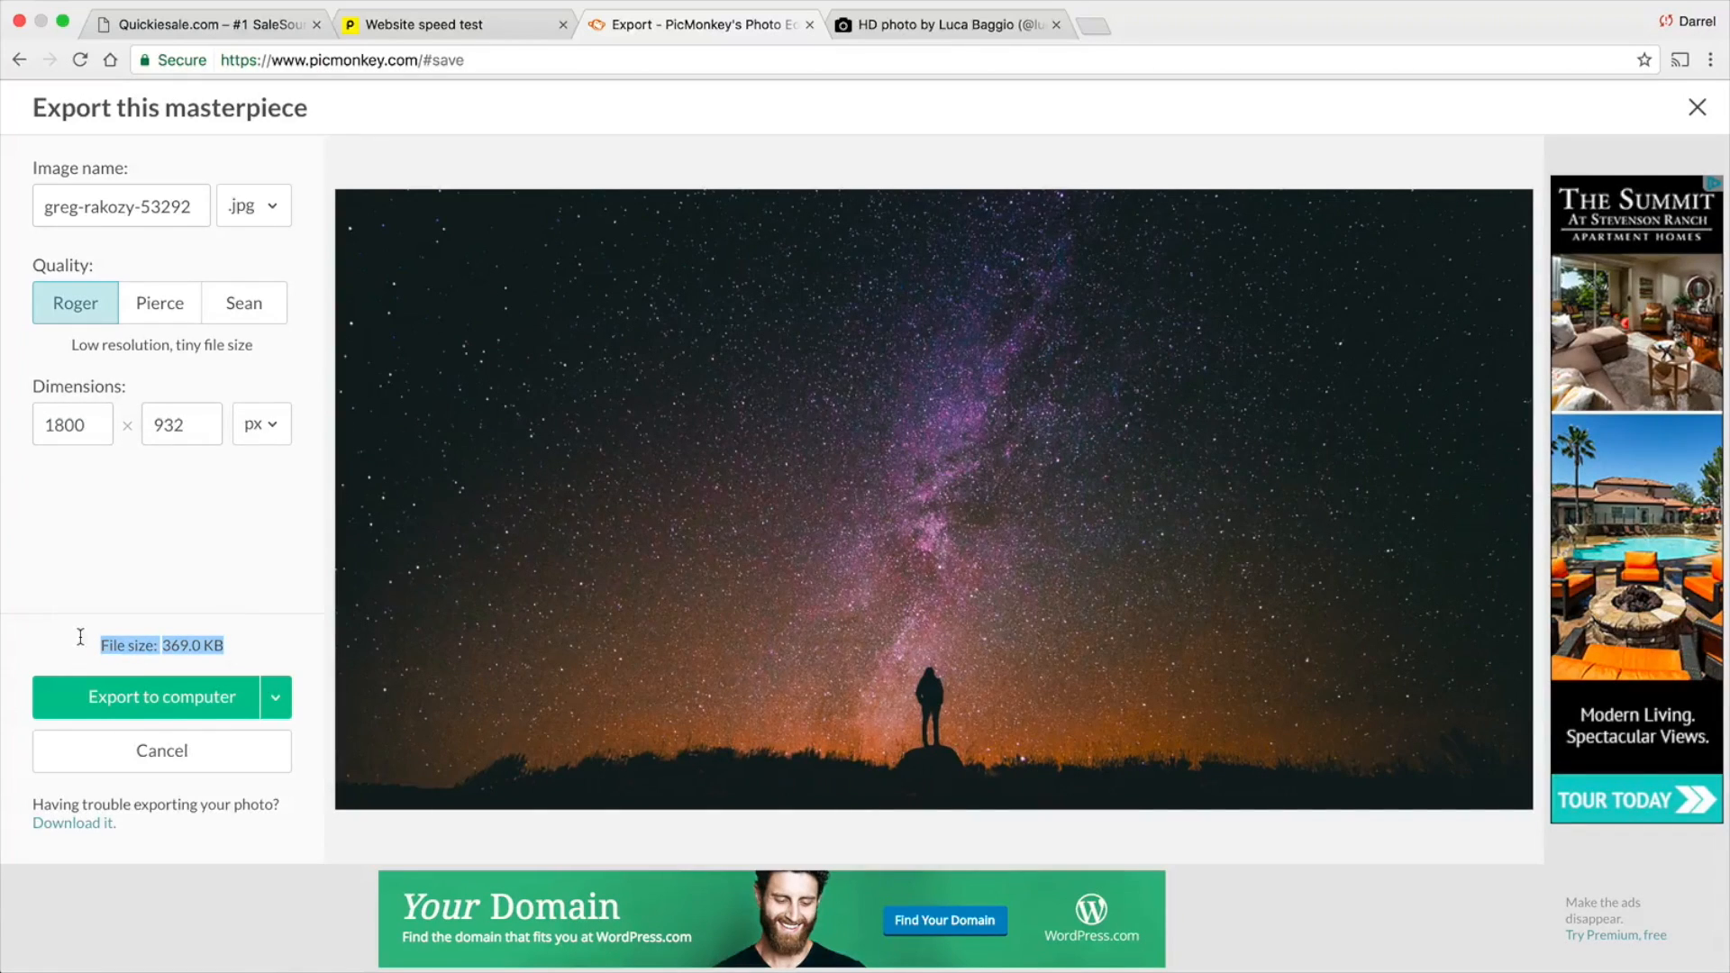
Name the image test111 and export it to the desktop as a JPEG
triple_click(146, 210)
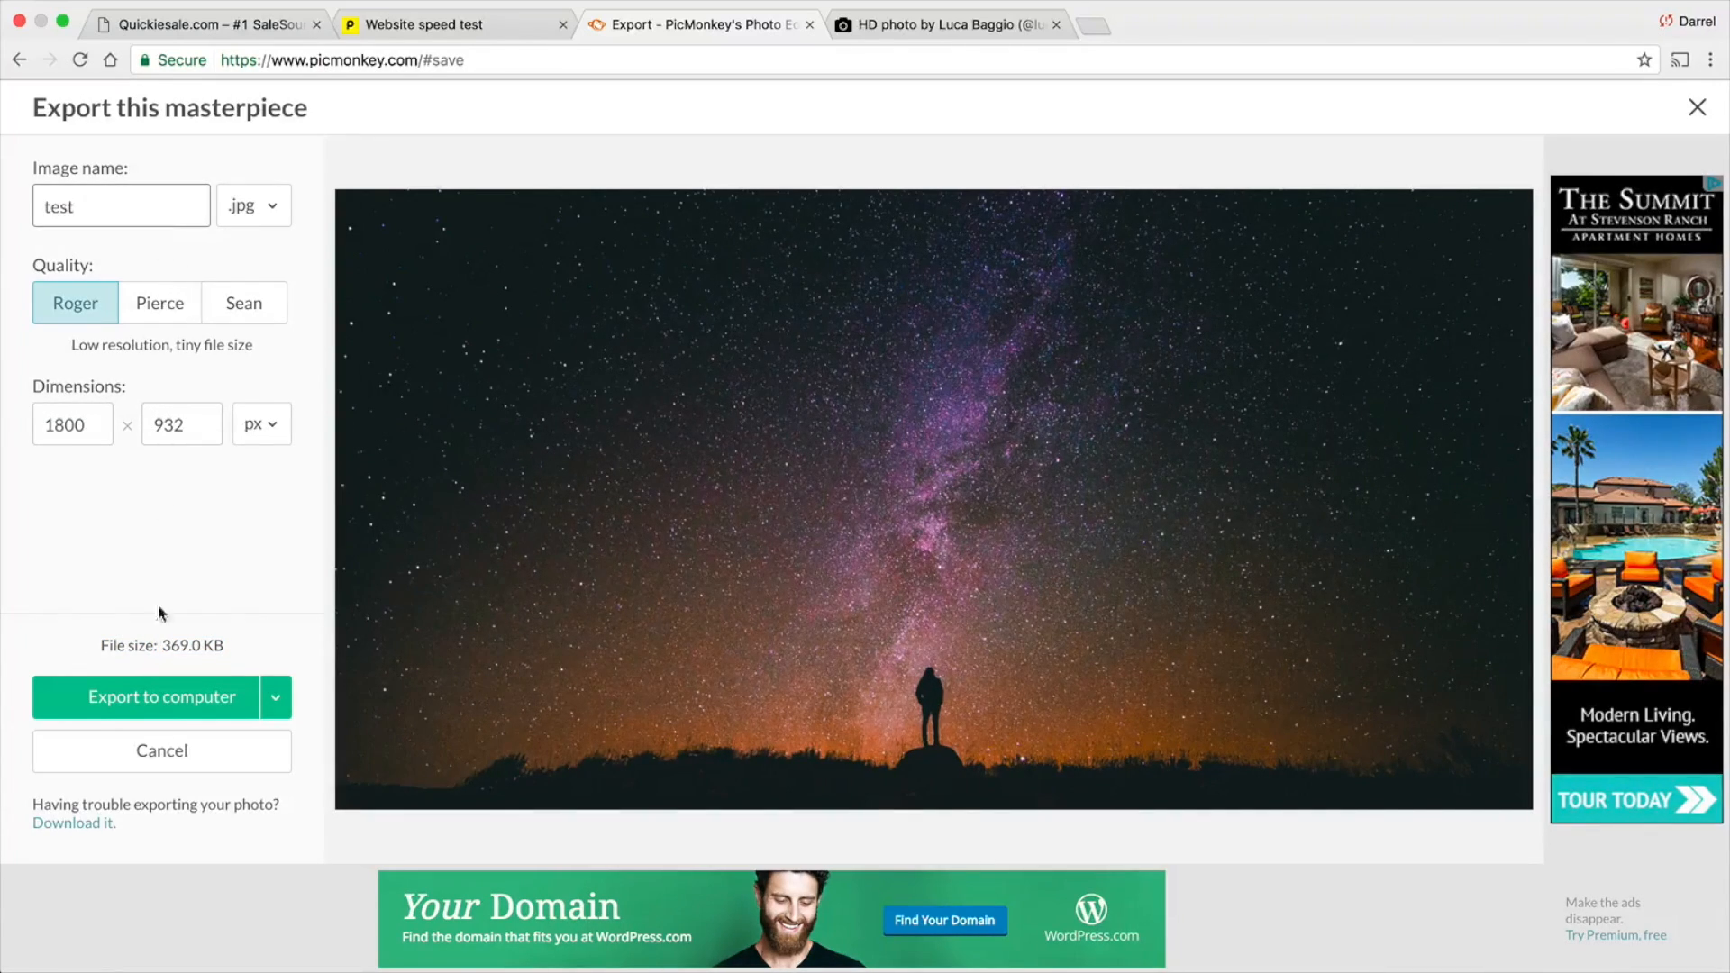
left_click(213, 688)
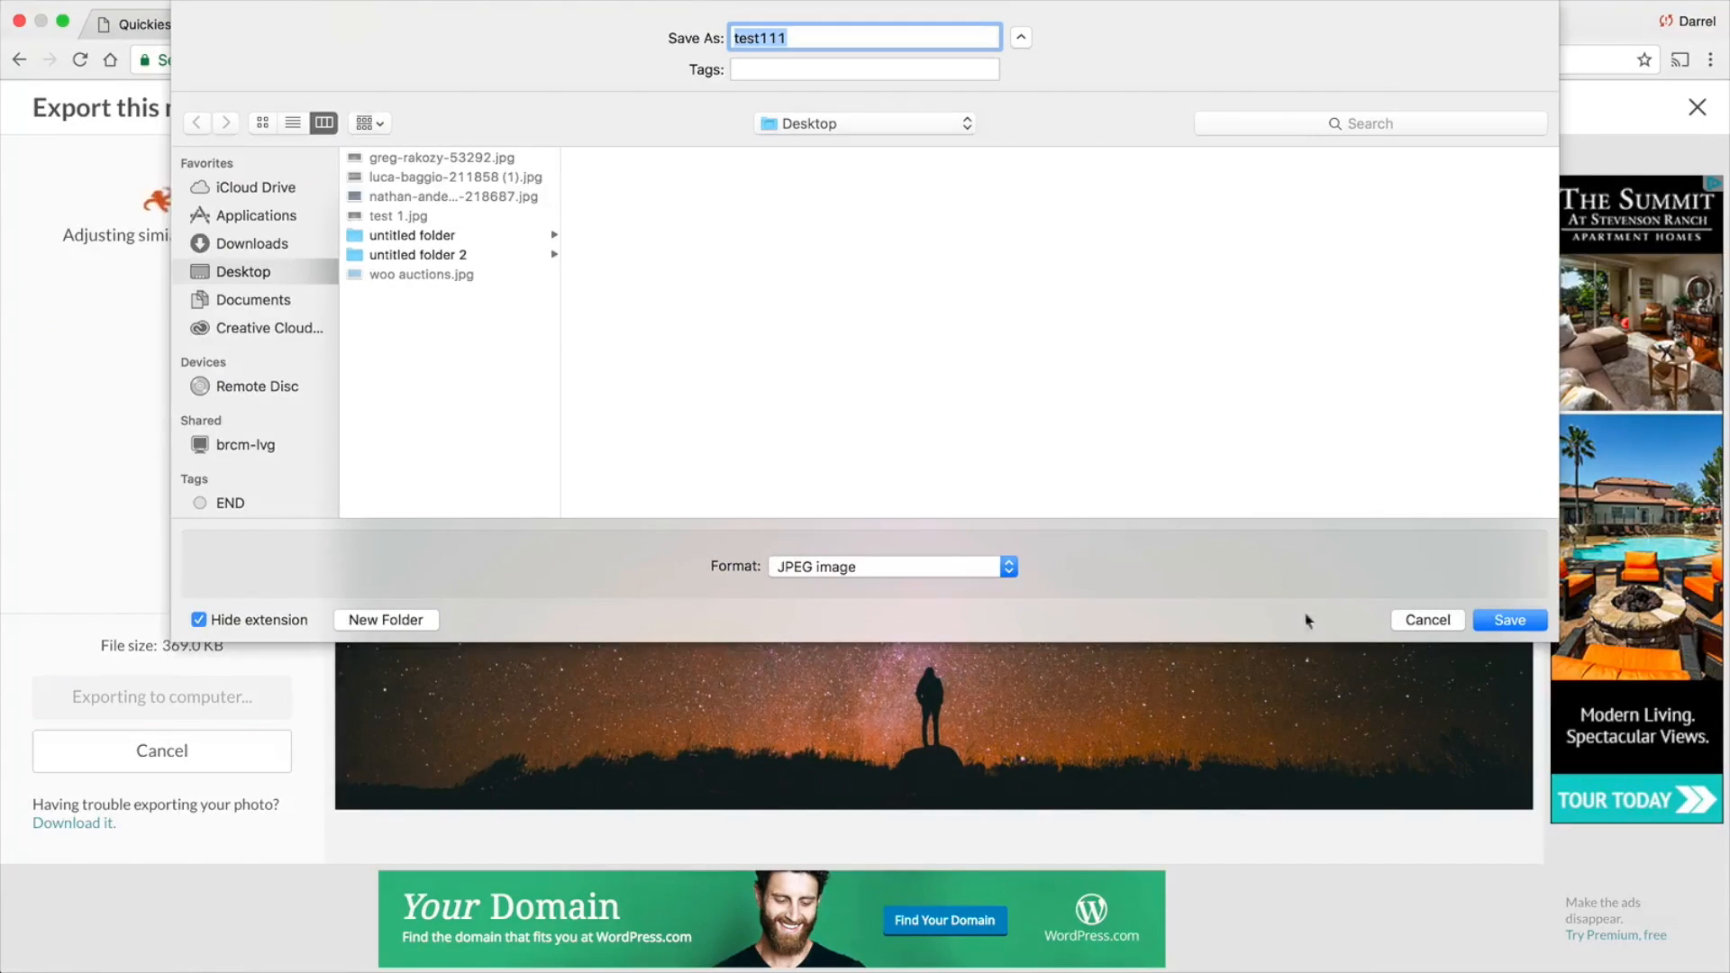
left_click(1510, 620)
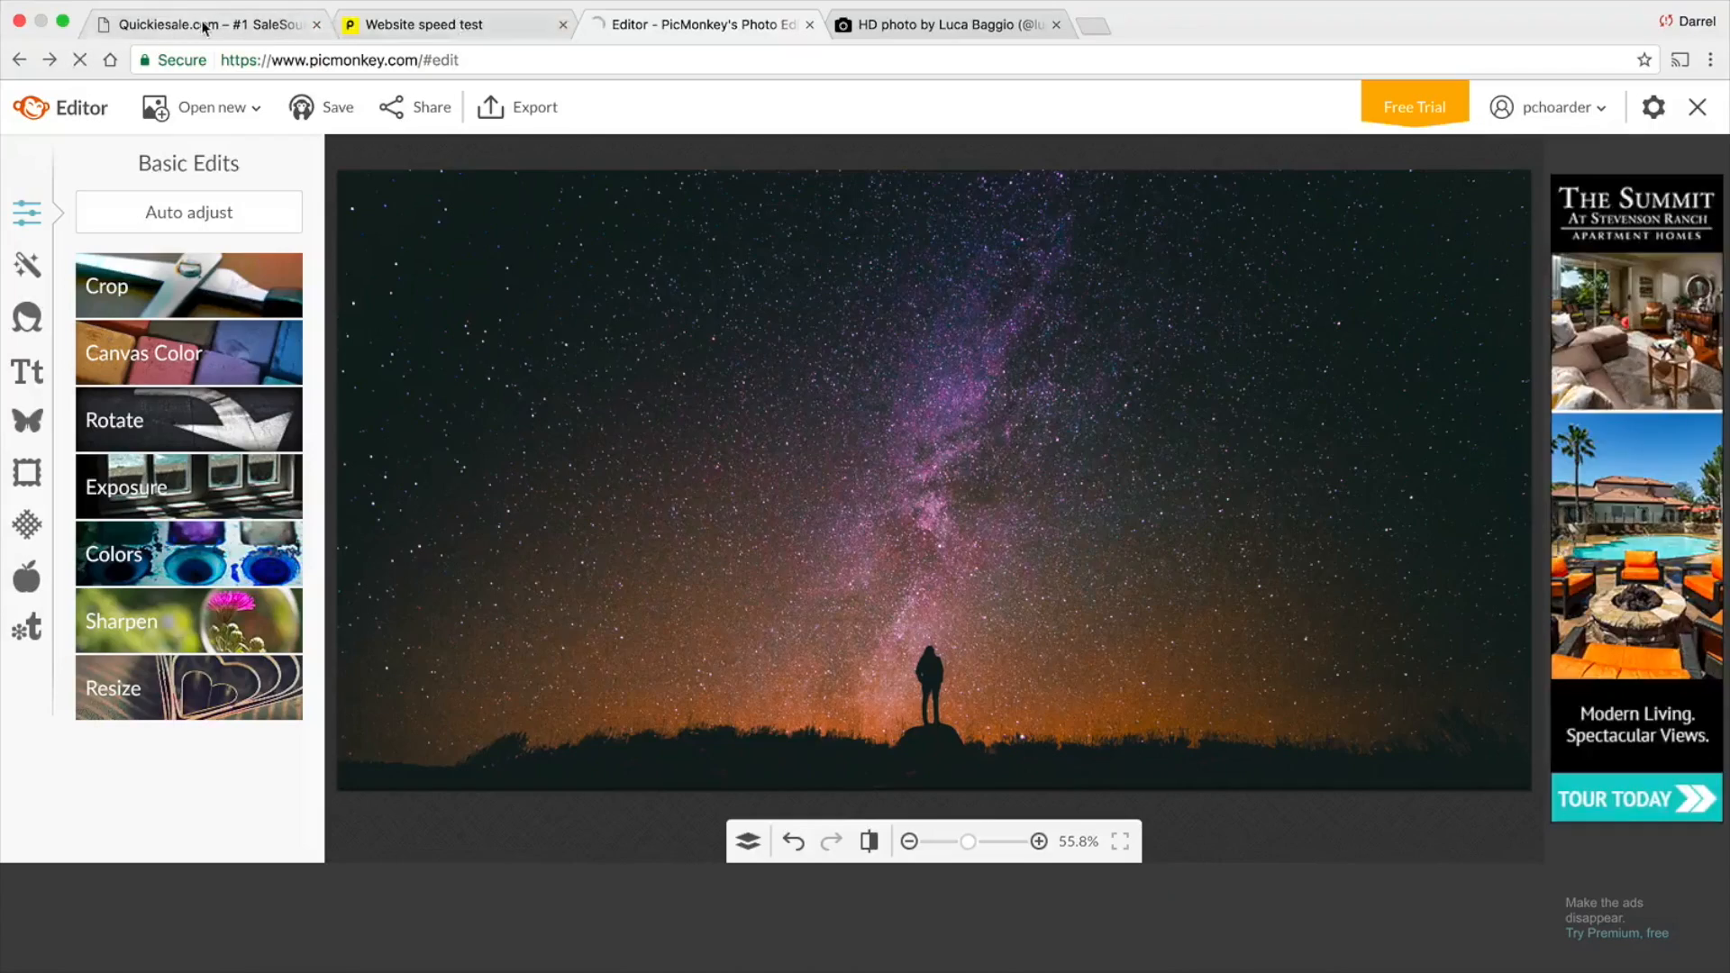
Switch to the Quickiesale.com site, start customizing it and expand the first slide in the Slider section
left_click(205, 26)
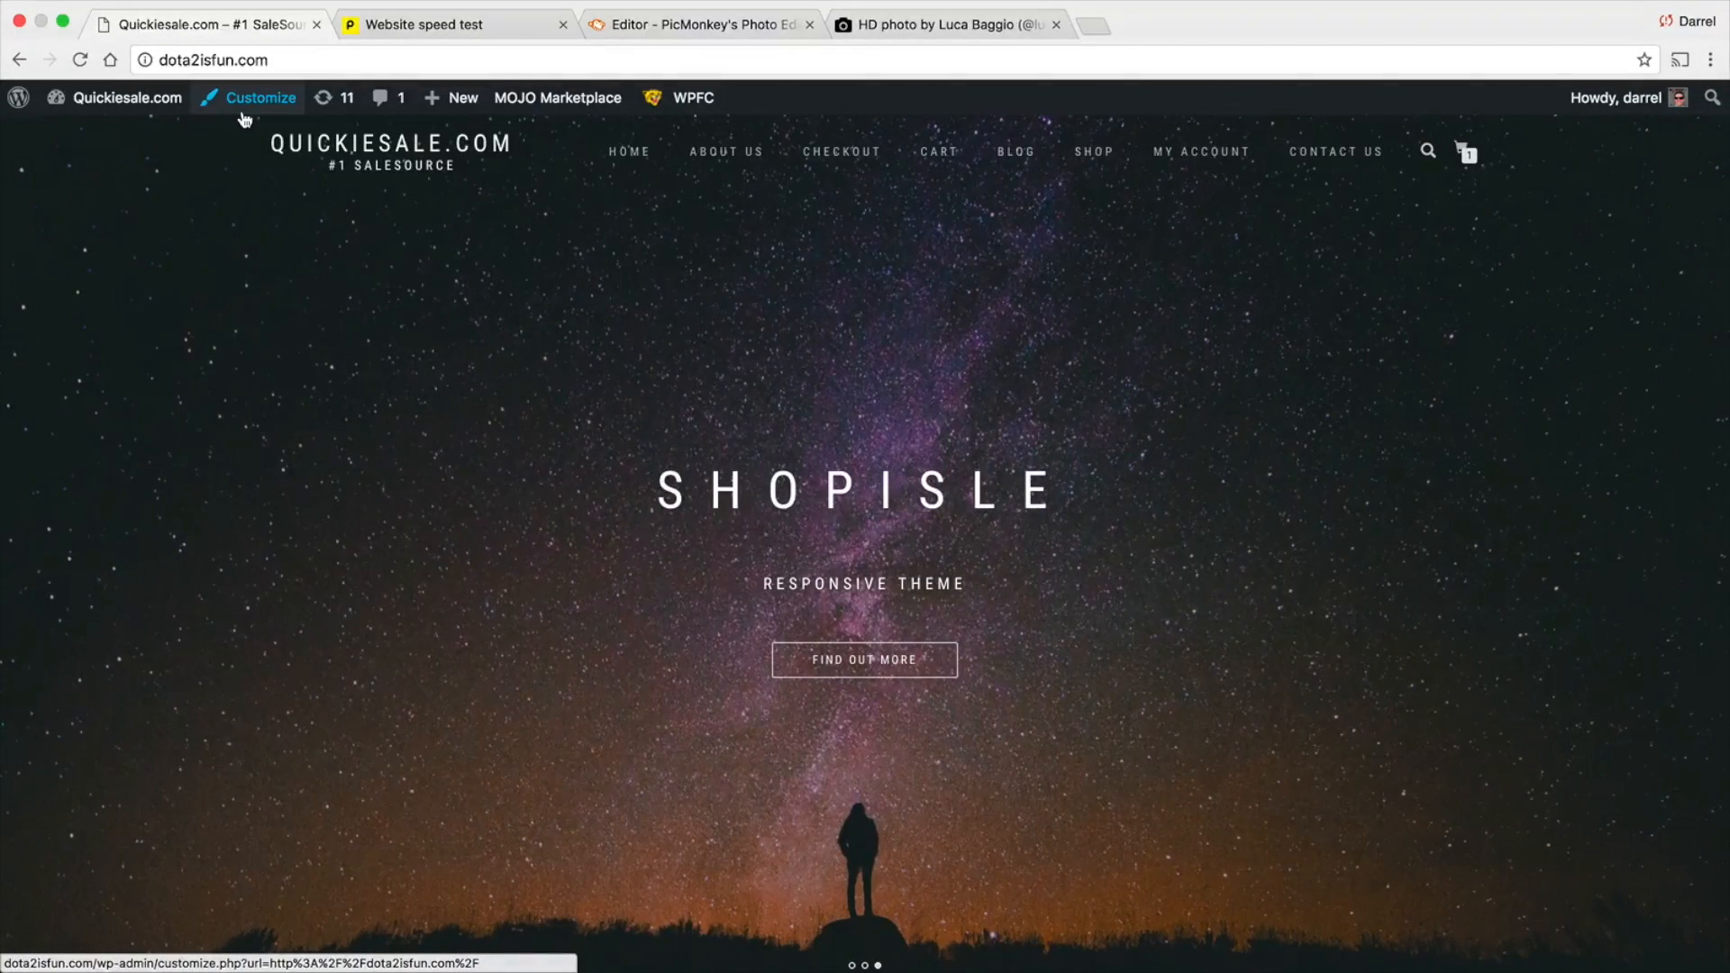
left_click(245, 118)
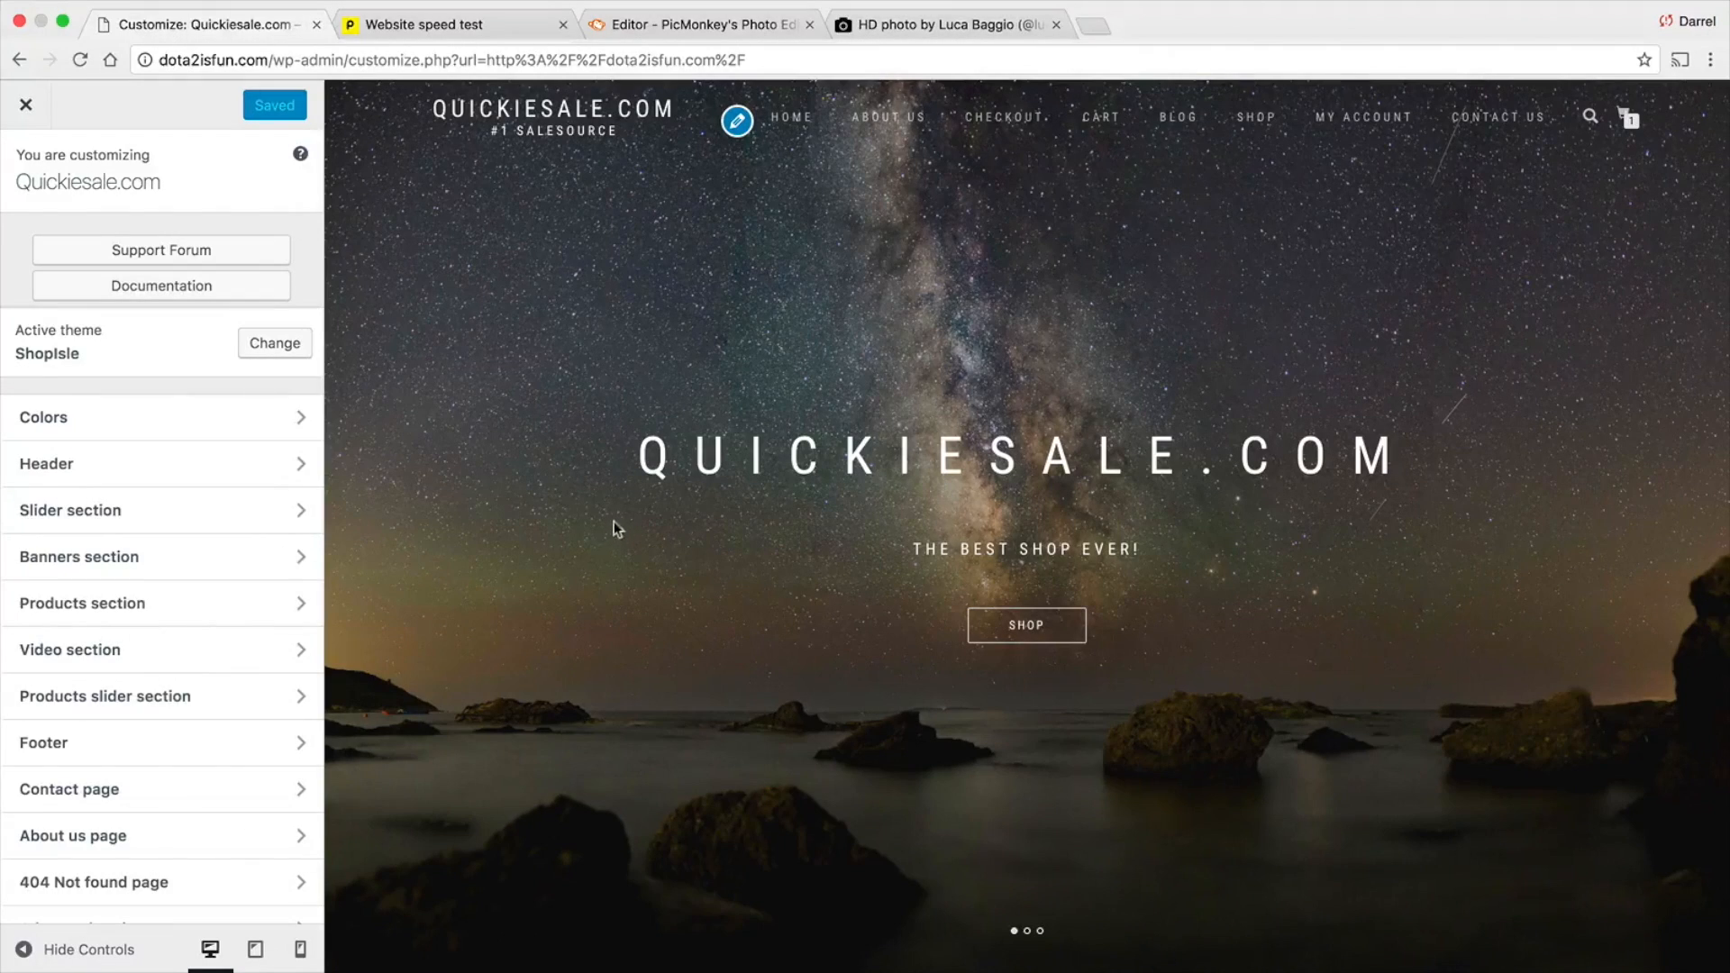
scroll(1365, 566, "down", 15)
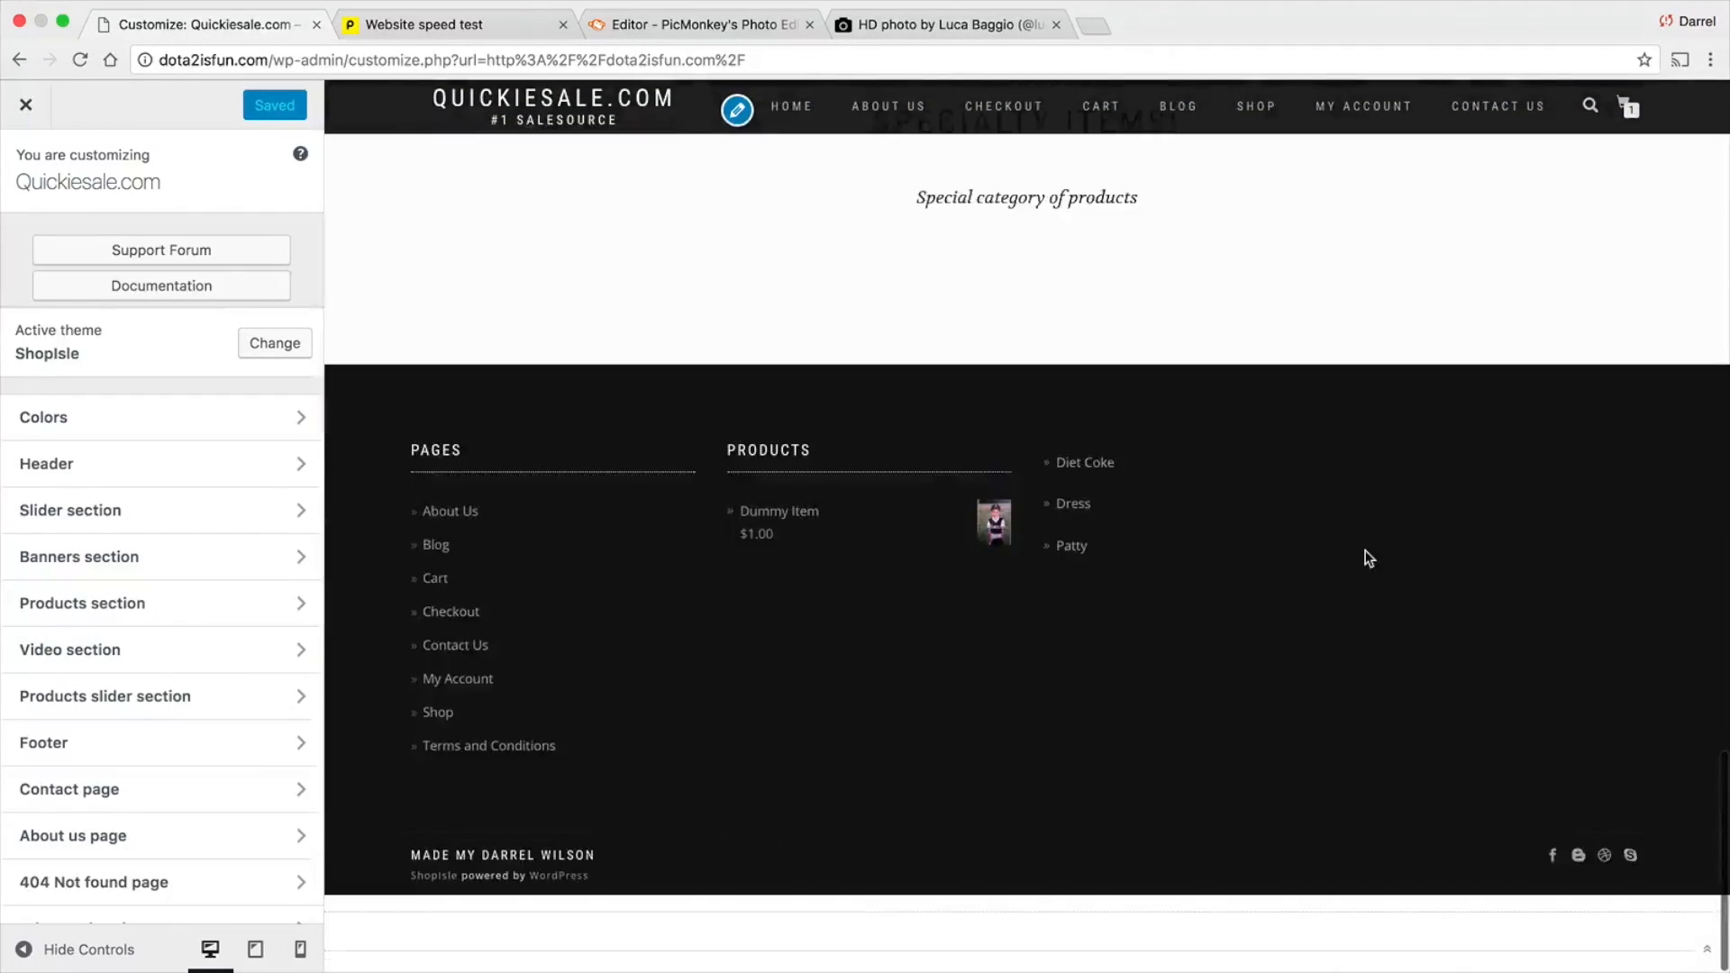
scroll(1360, 552, "up", 15)
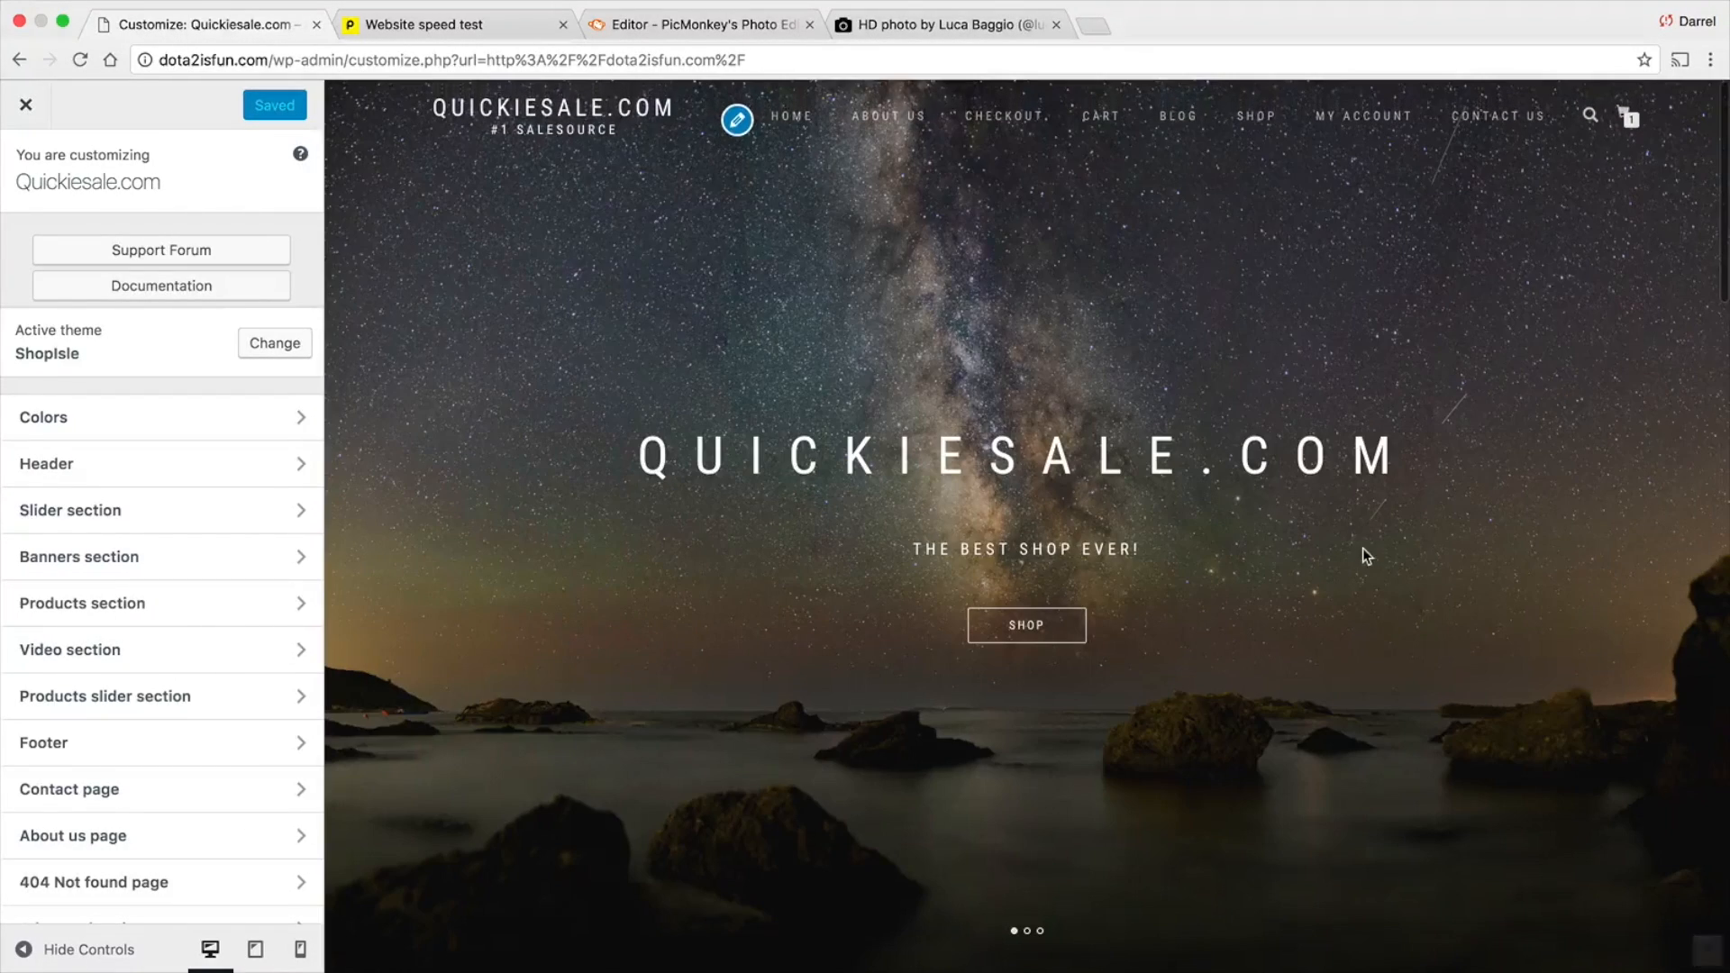
left_click(43, 515)
left_click(111, 467)
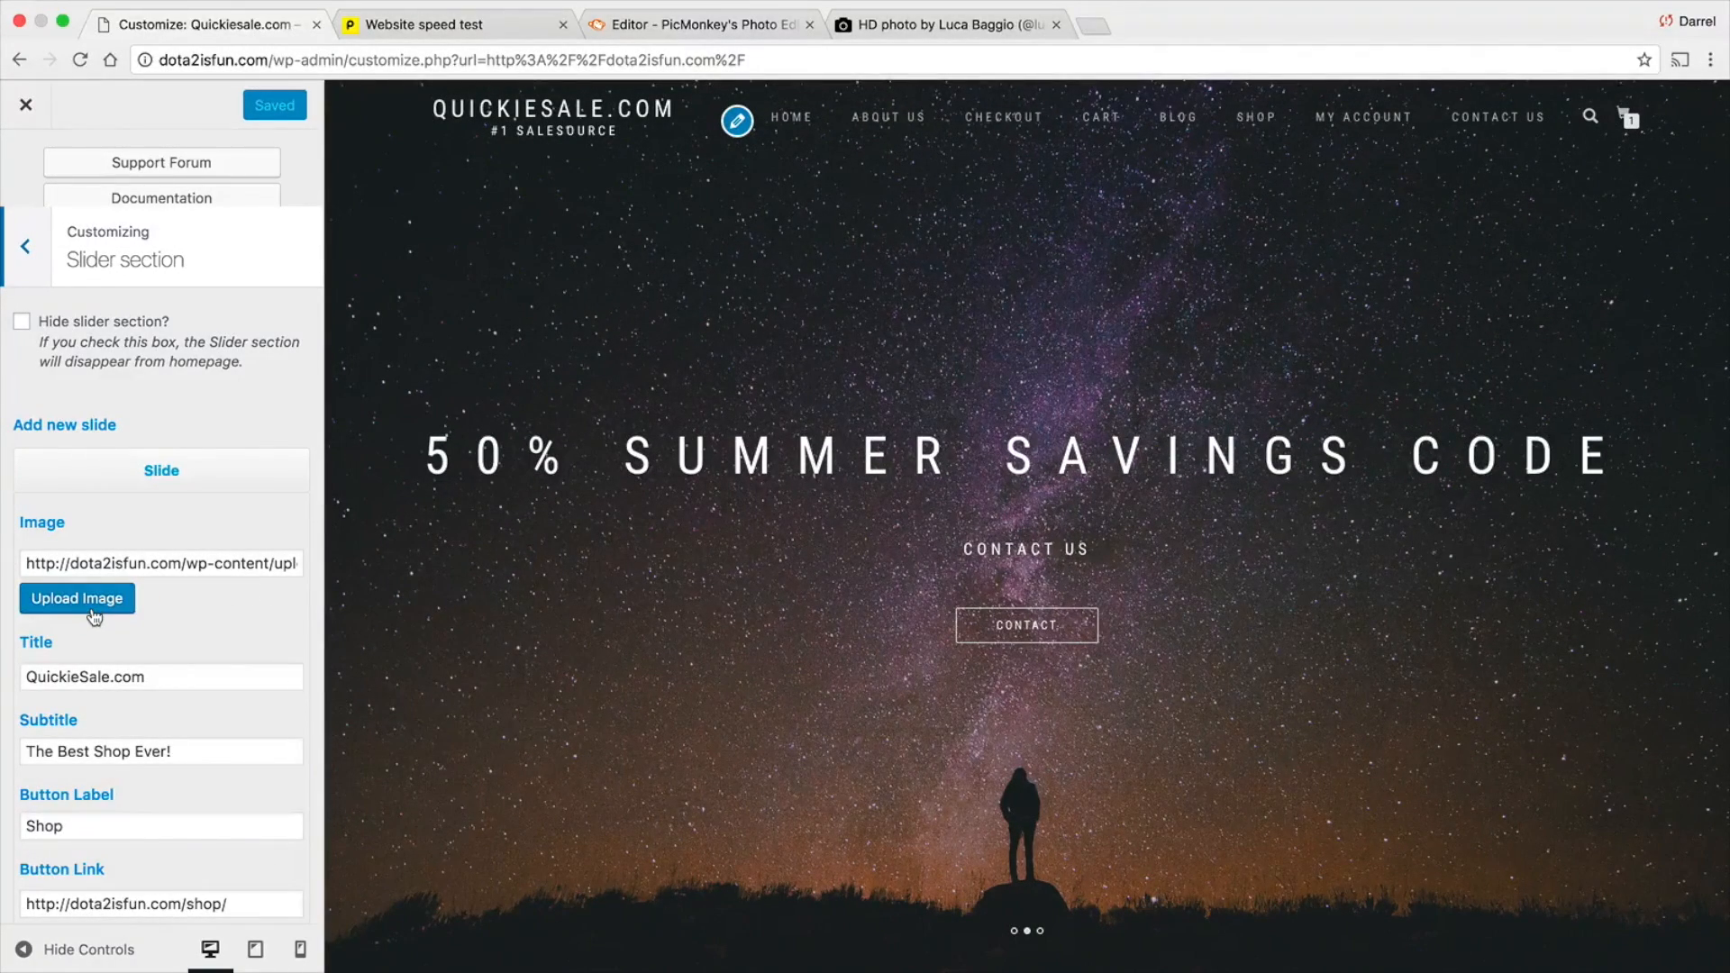
Upload test111.jpg from the desktop to the media library and insert it as the first slide's image
left_click(123, 599)
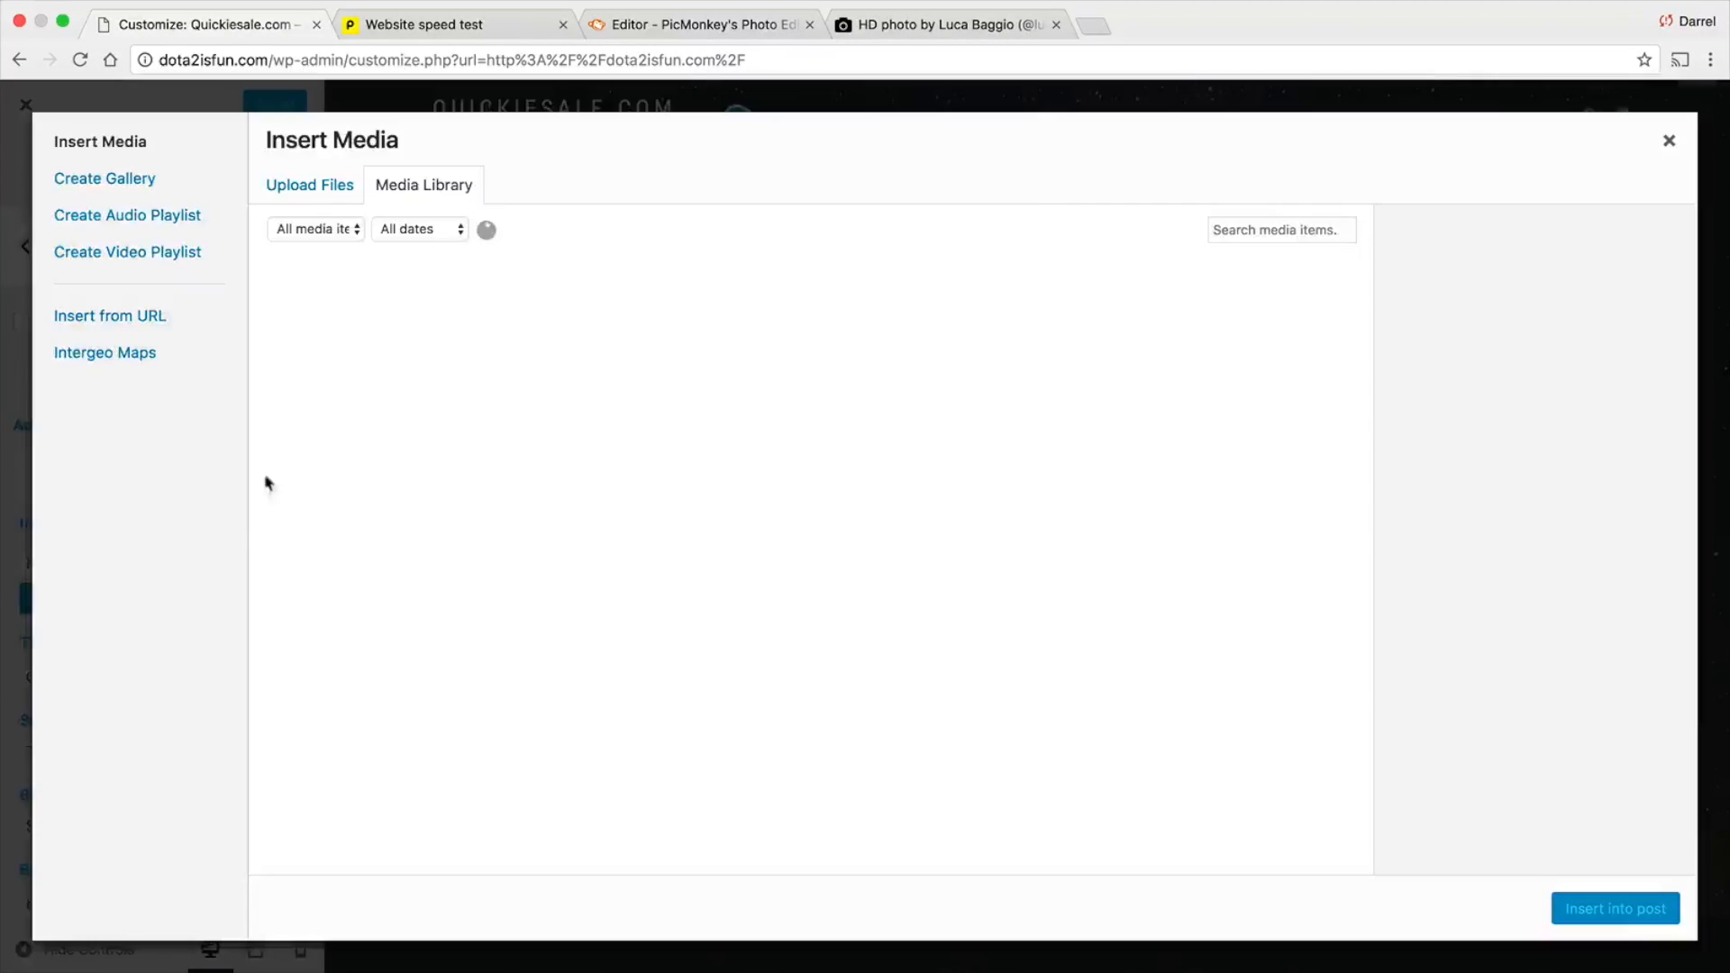
left_click(311, 183)
left_click(917, 520)
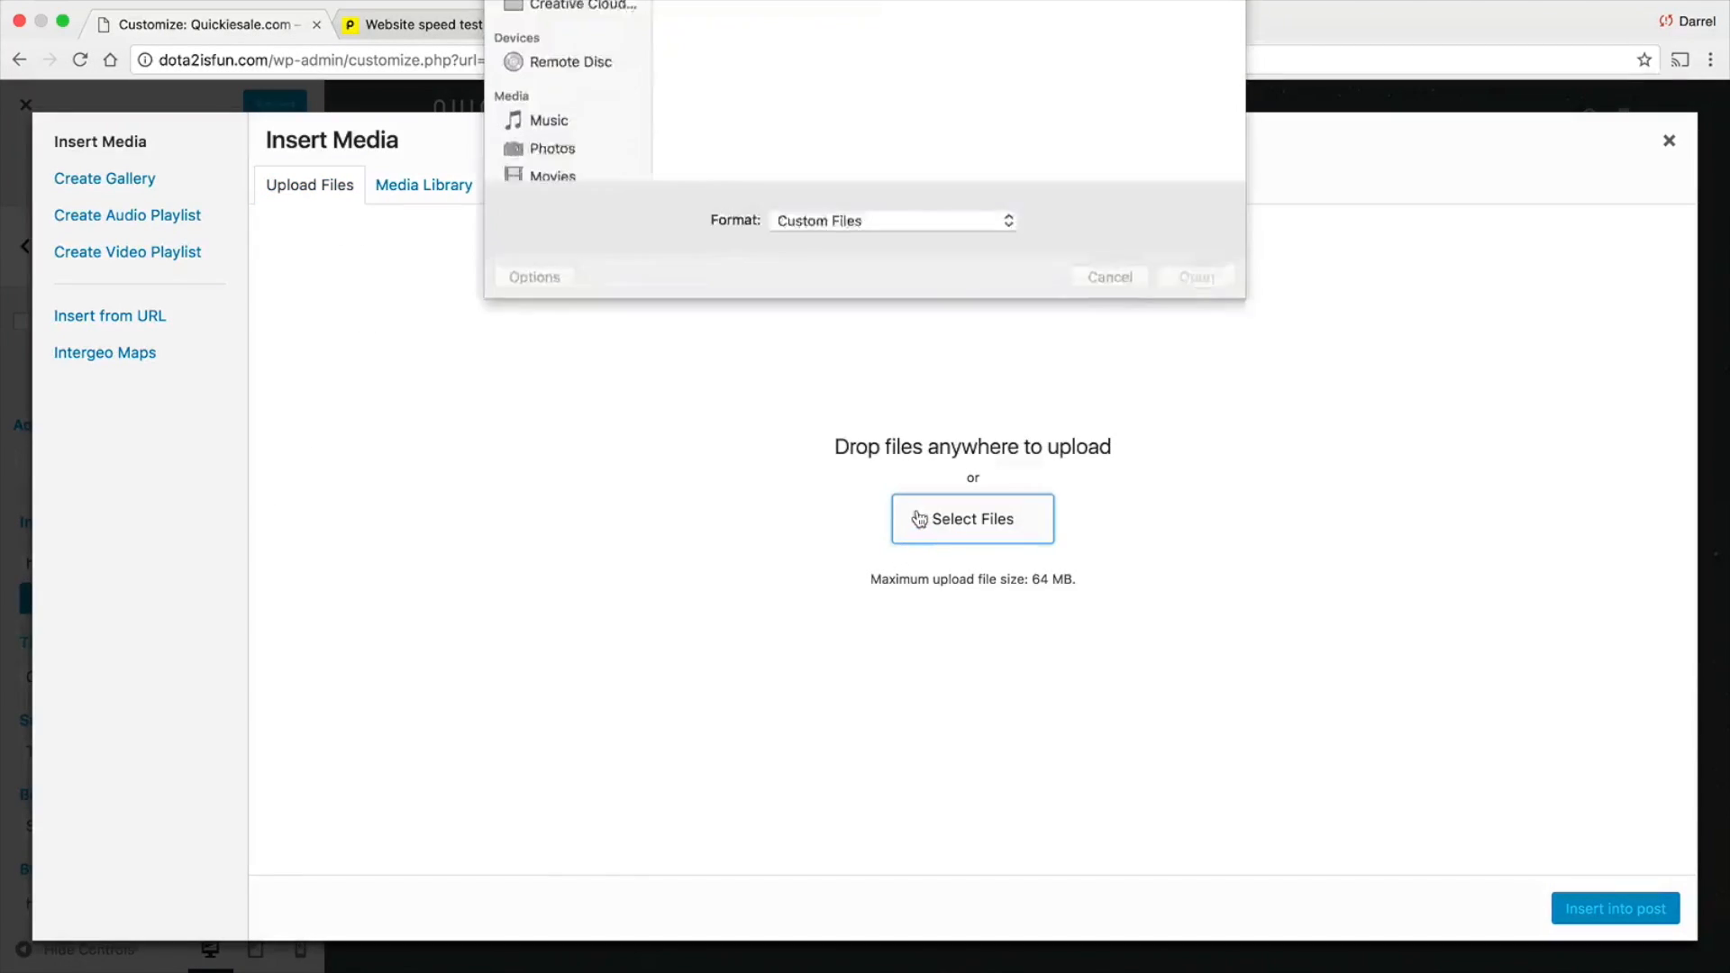
double_click(759, 227)
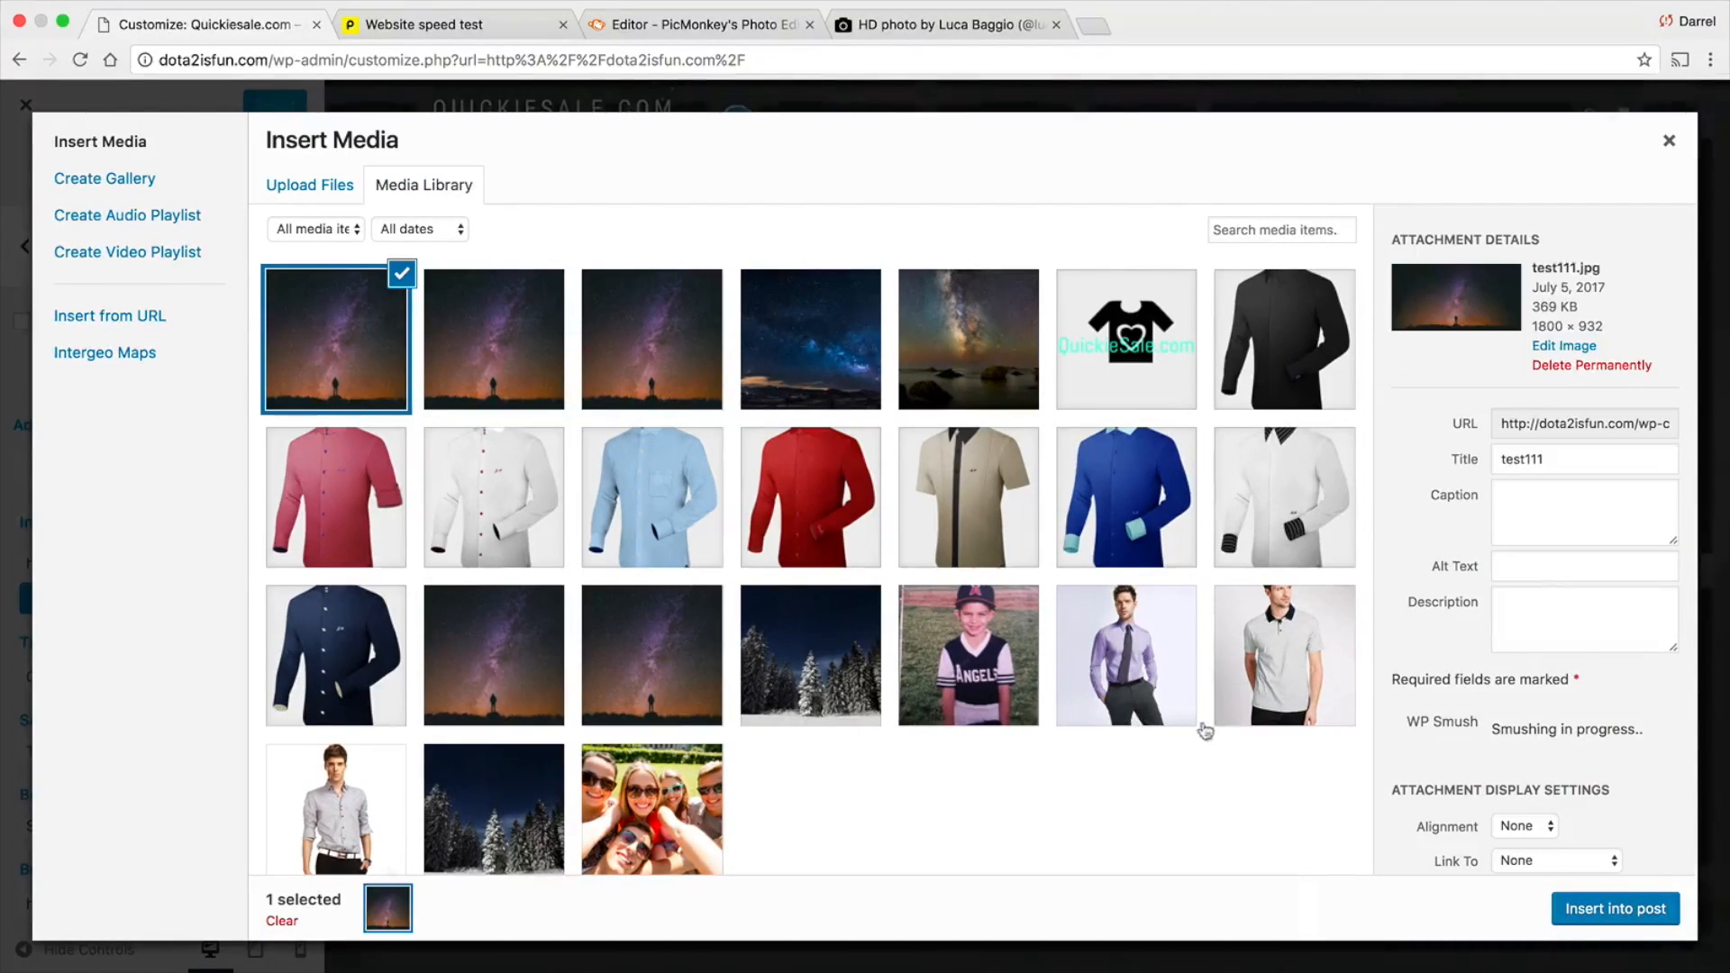
left_click(1614, 908)
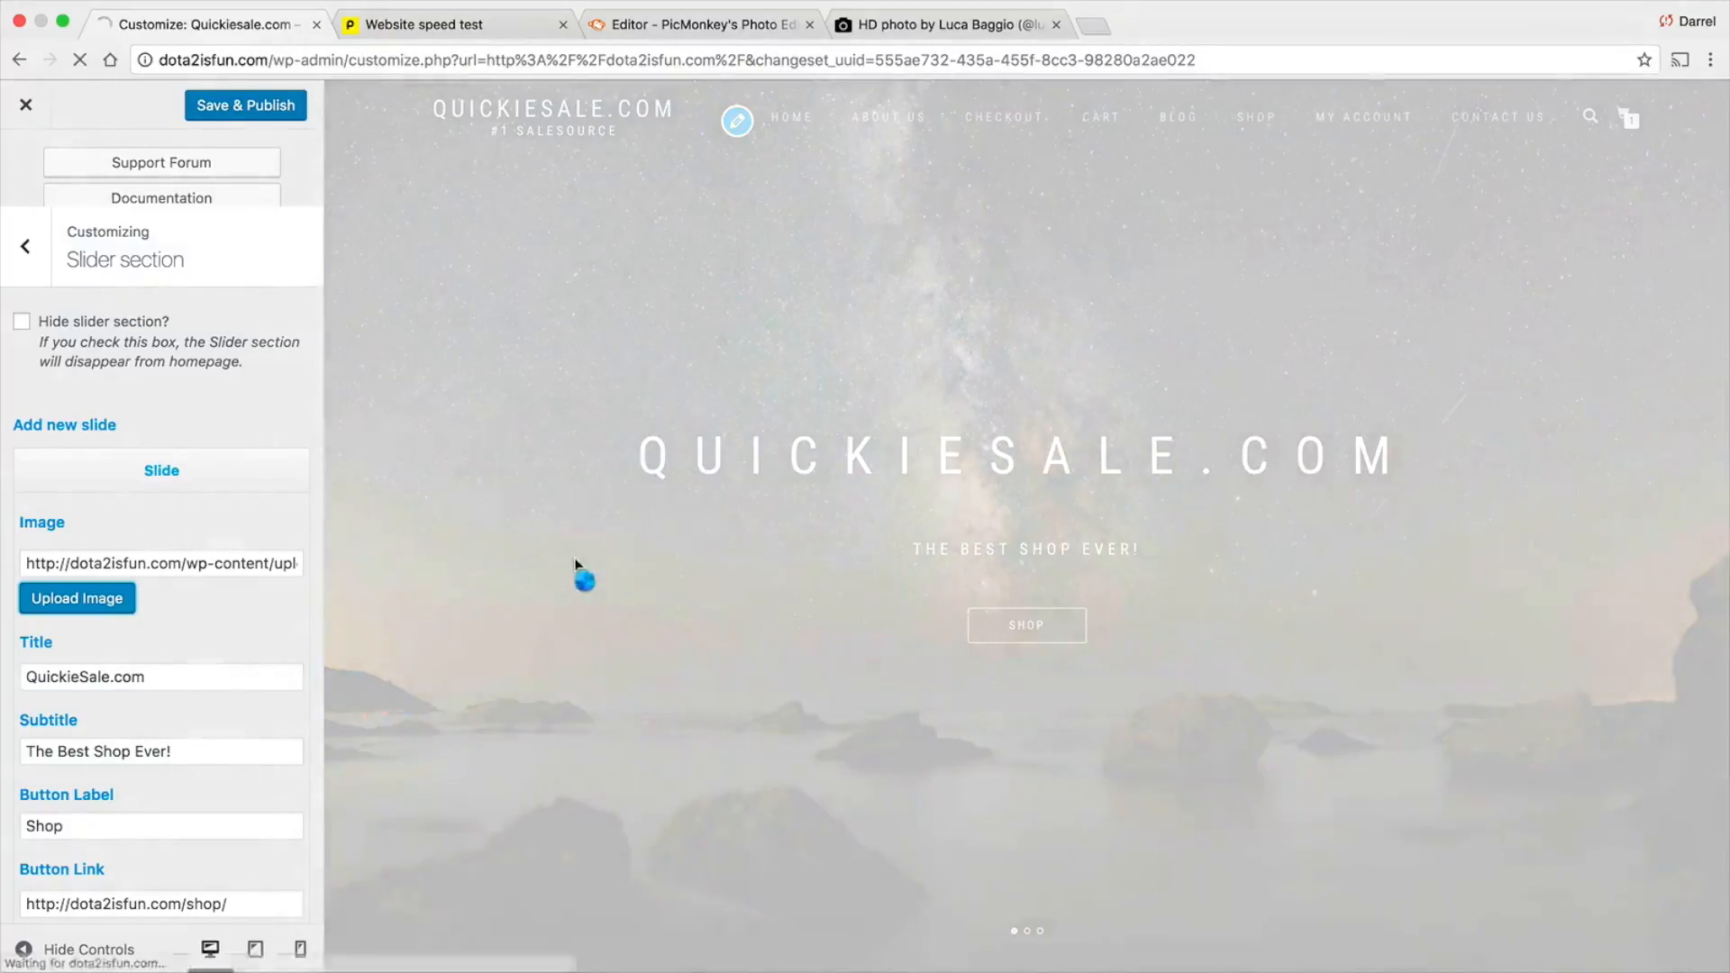
Collapse the first slide and set the image of the "50% Summer Savings Code" slide to test111.jpg from the media library
scroll(230, 554, "down", 1)
scroll(142, 475, "up", 1)
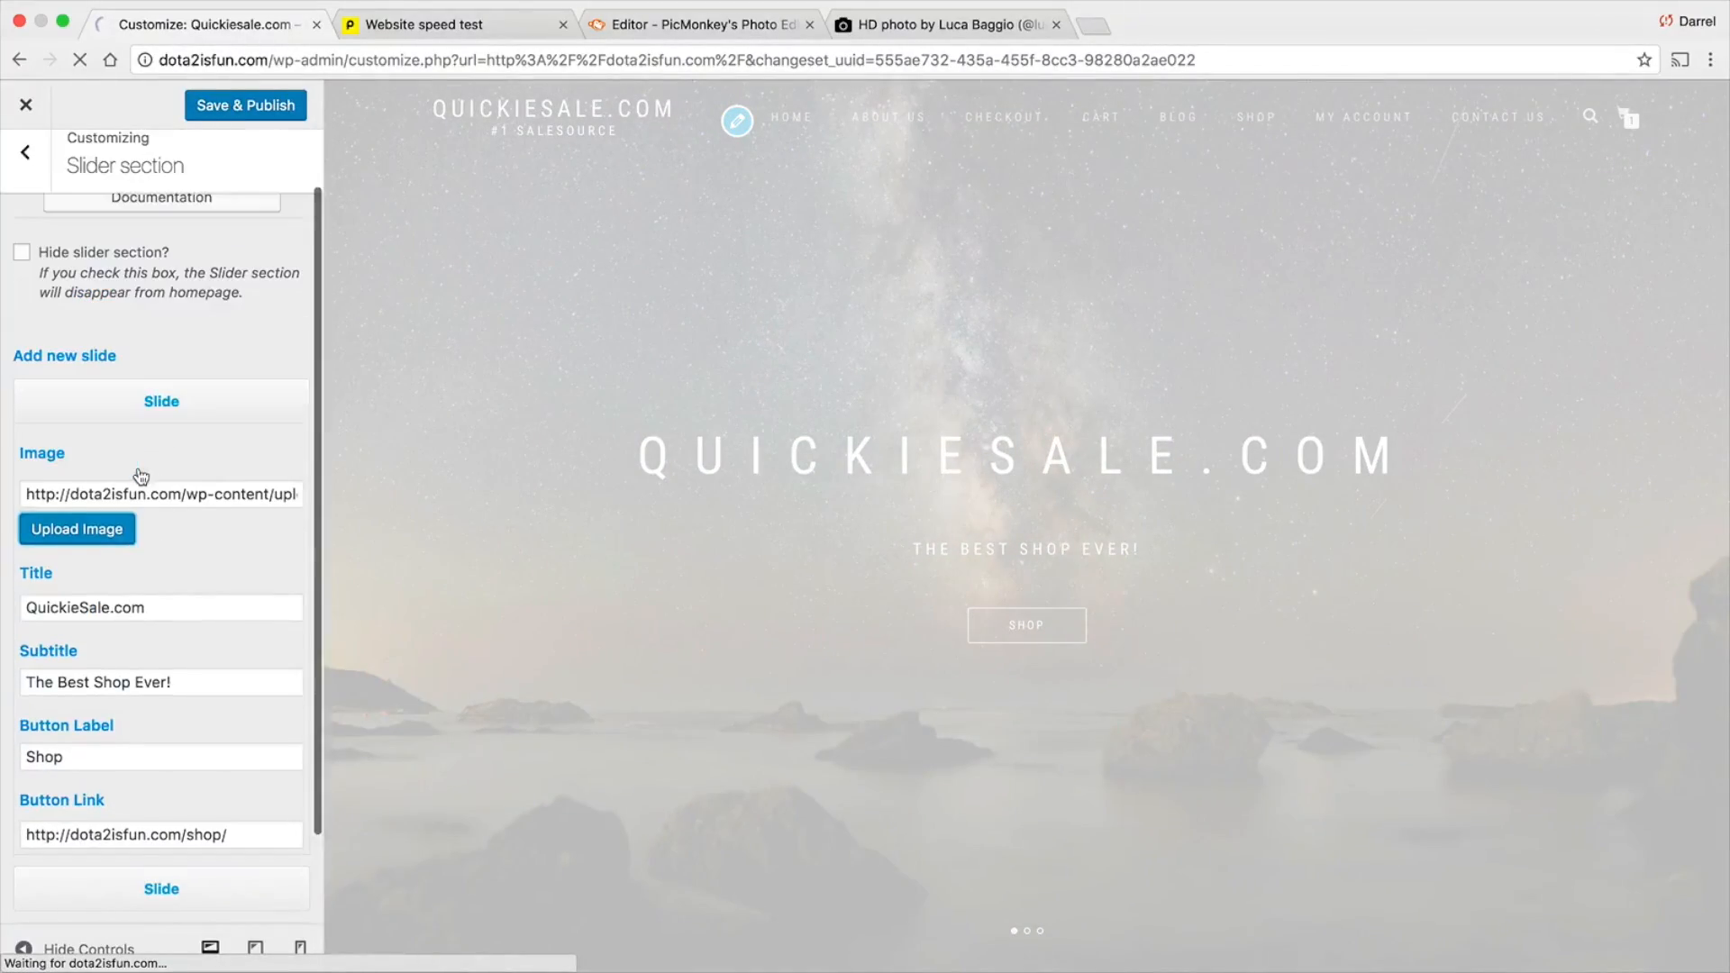
left_click(168, 413)
left_click(159, 522)
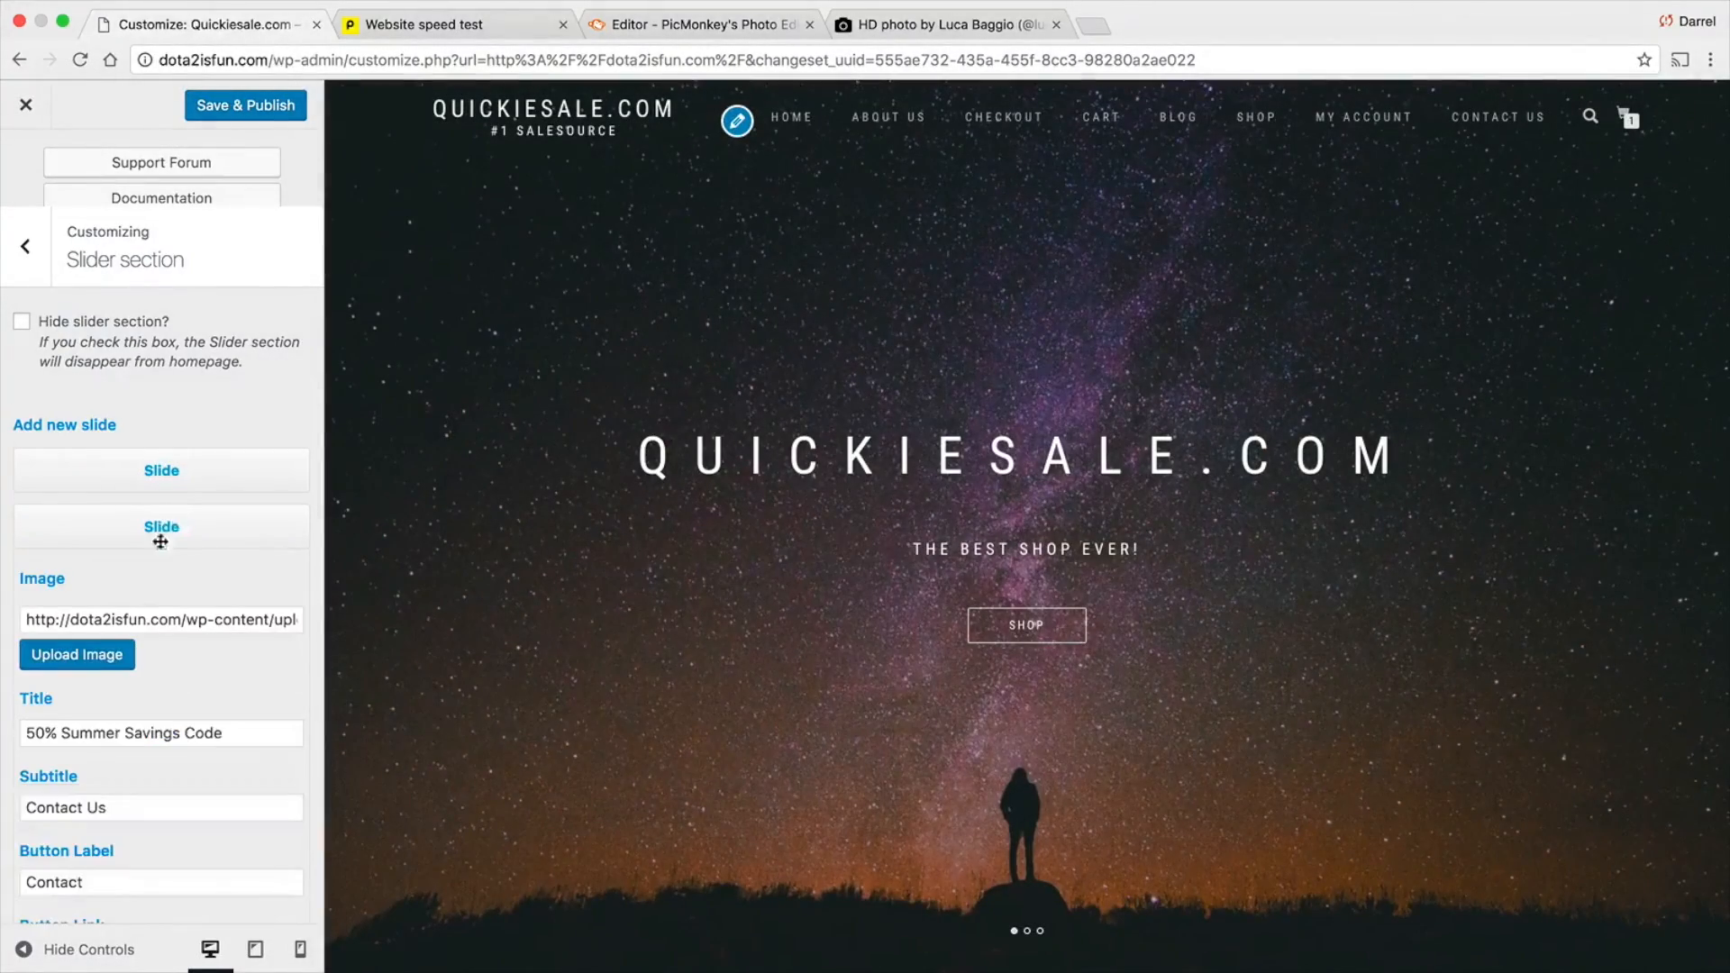
left_click(77, 656)
left_click(335, 341)
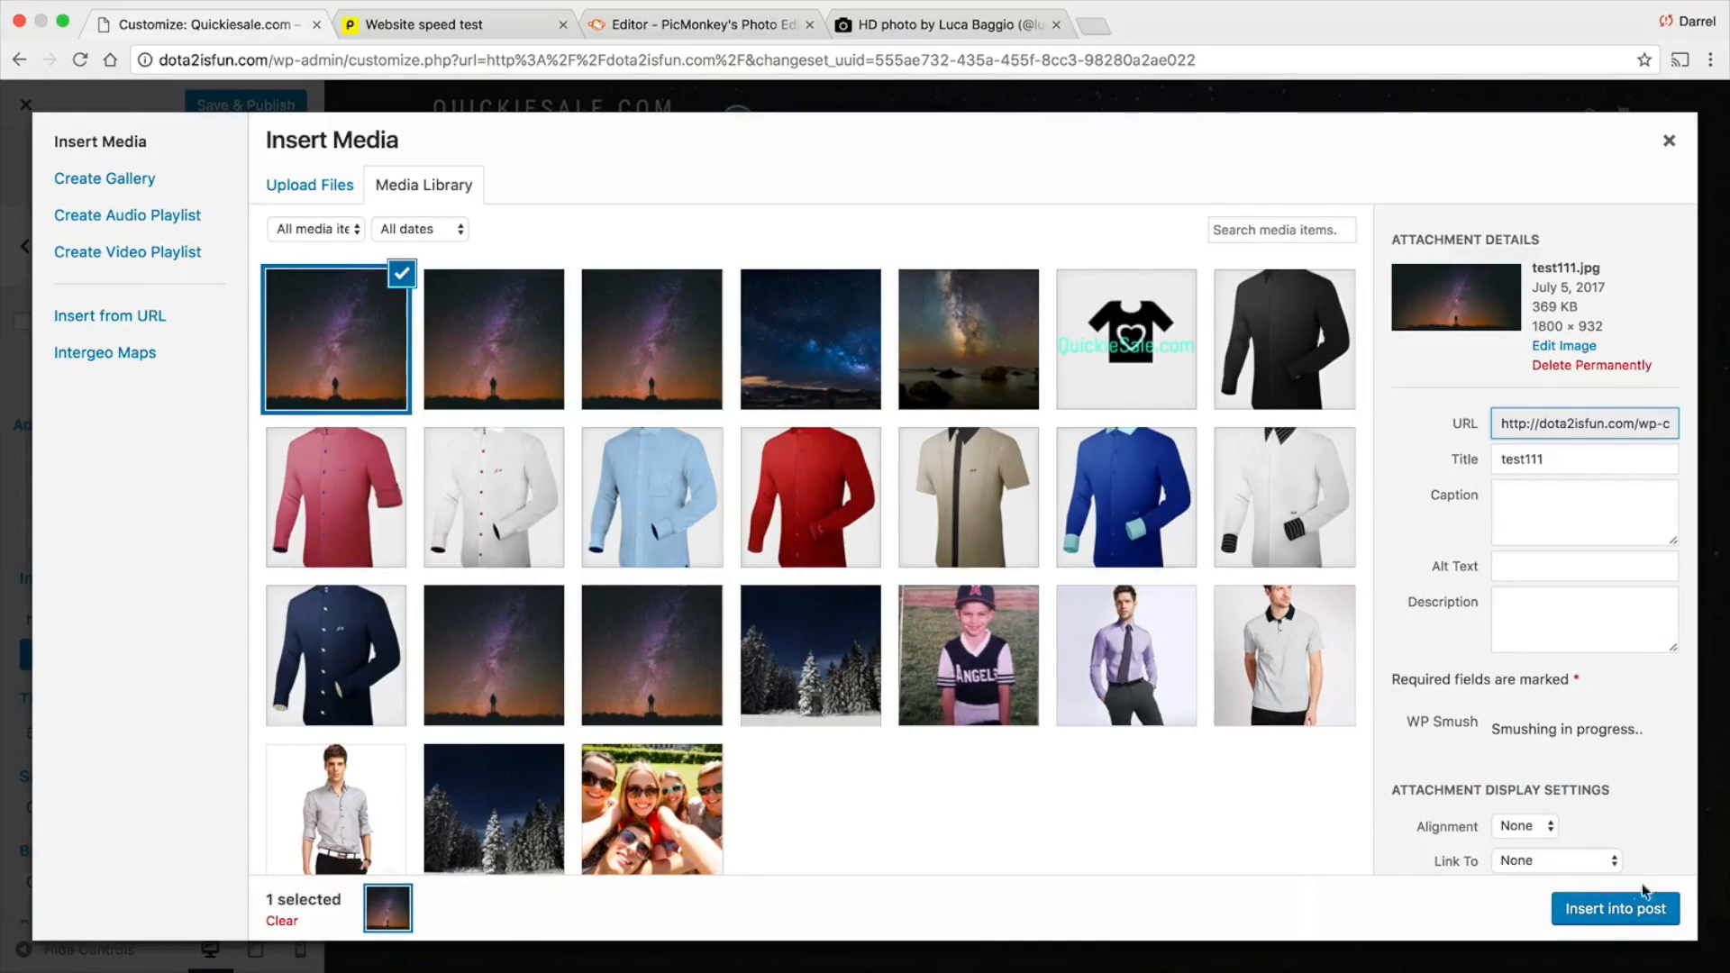
left_click(1614, 908)
Collapse the second slide and set the image of the "ShopIsle" slide to test111.jpg from the media library
scroll(223, 604, "down", 1)
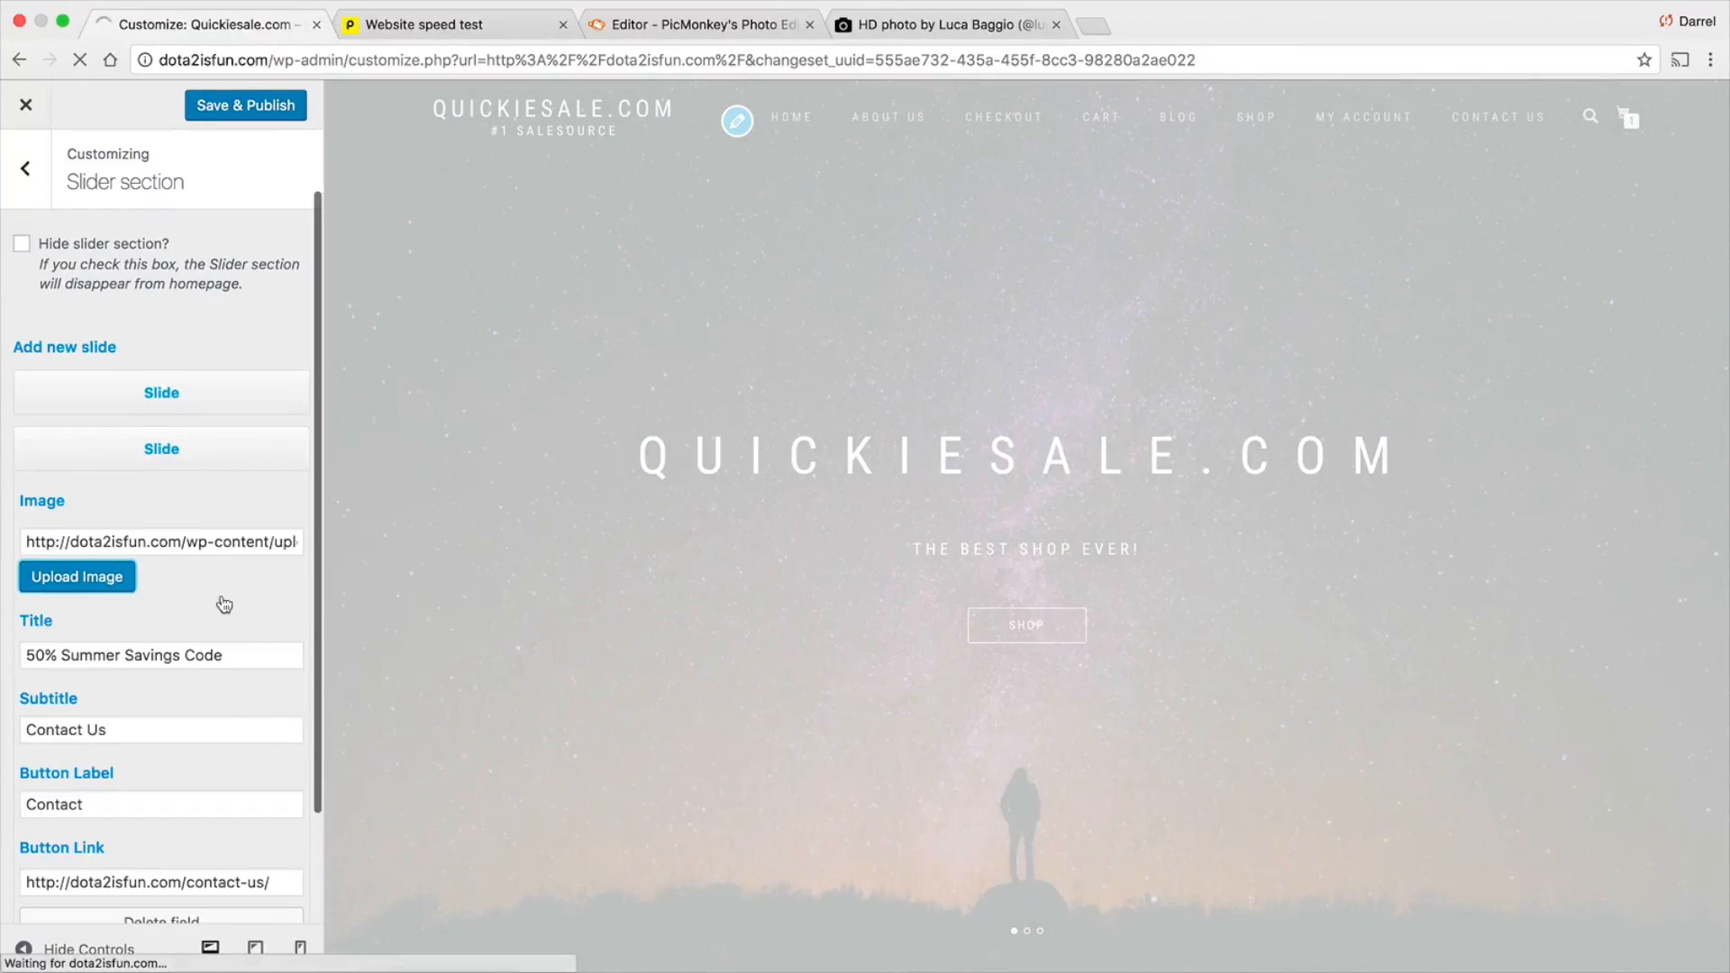
left_click(225, 455)
left_click(199, 580)
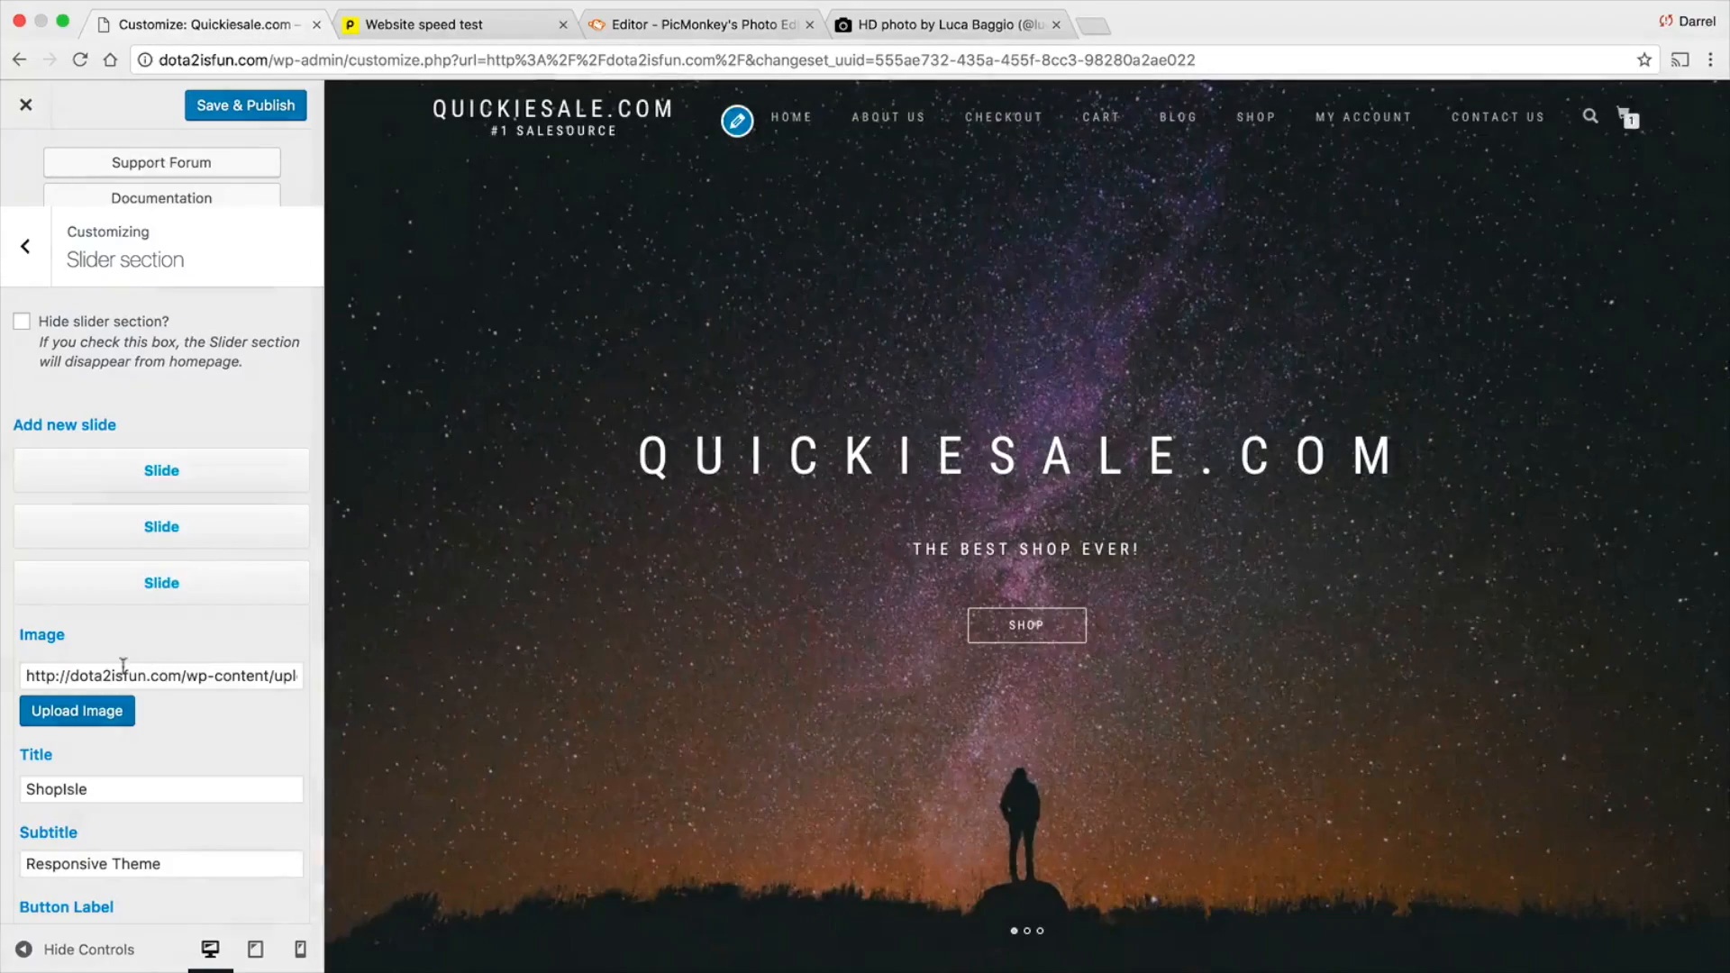
left_click(111, 695)
left_click(335, 341)
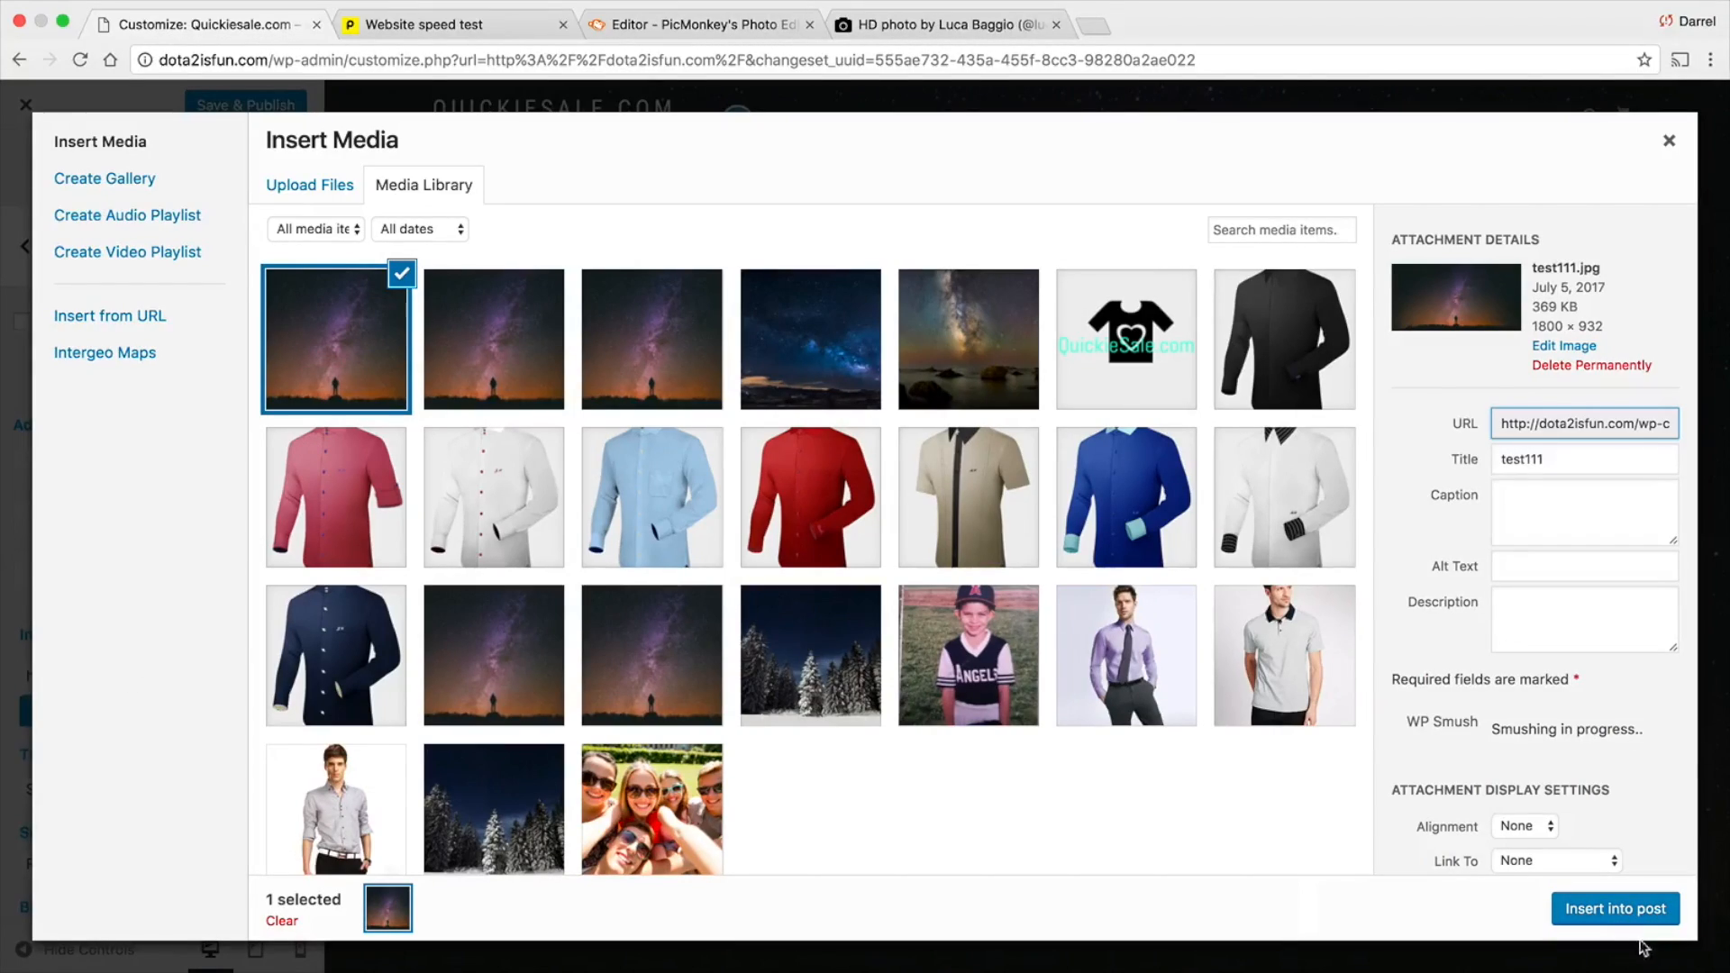
left_click(1640, 912)
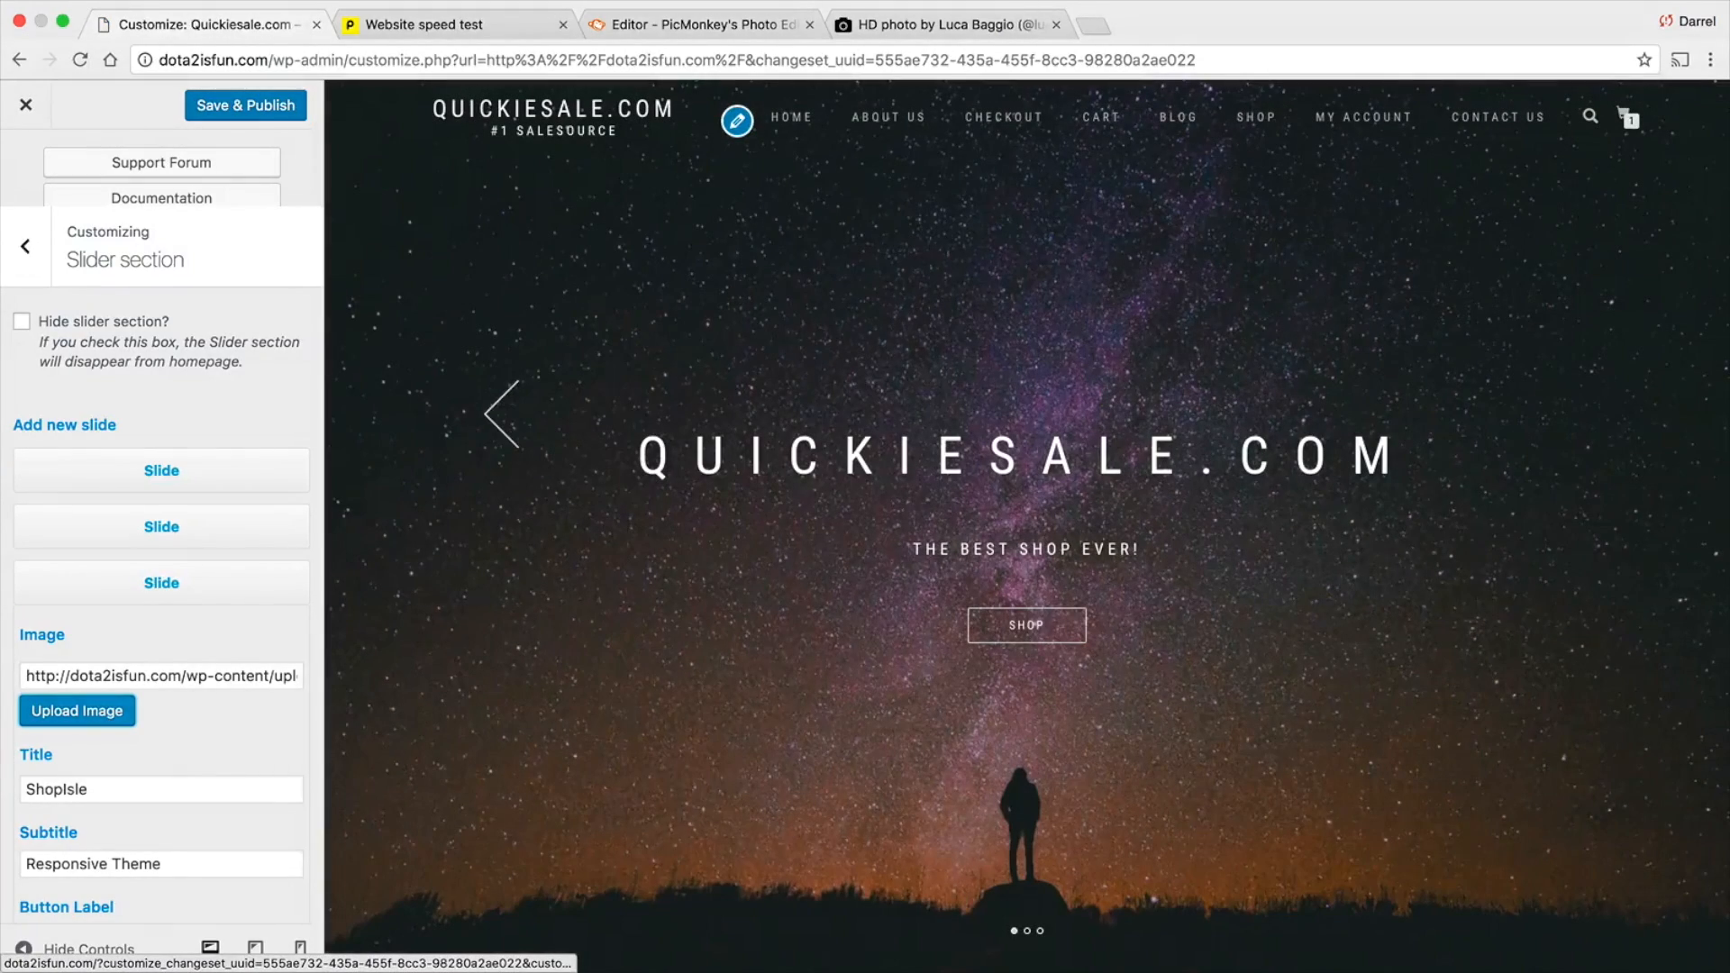
Save and publish the slider changes, and leave the customizer after reviewing the homepage preview
scroll(227, 374, "down", 3)
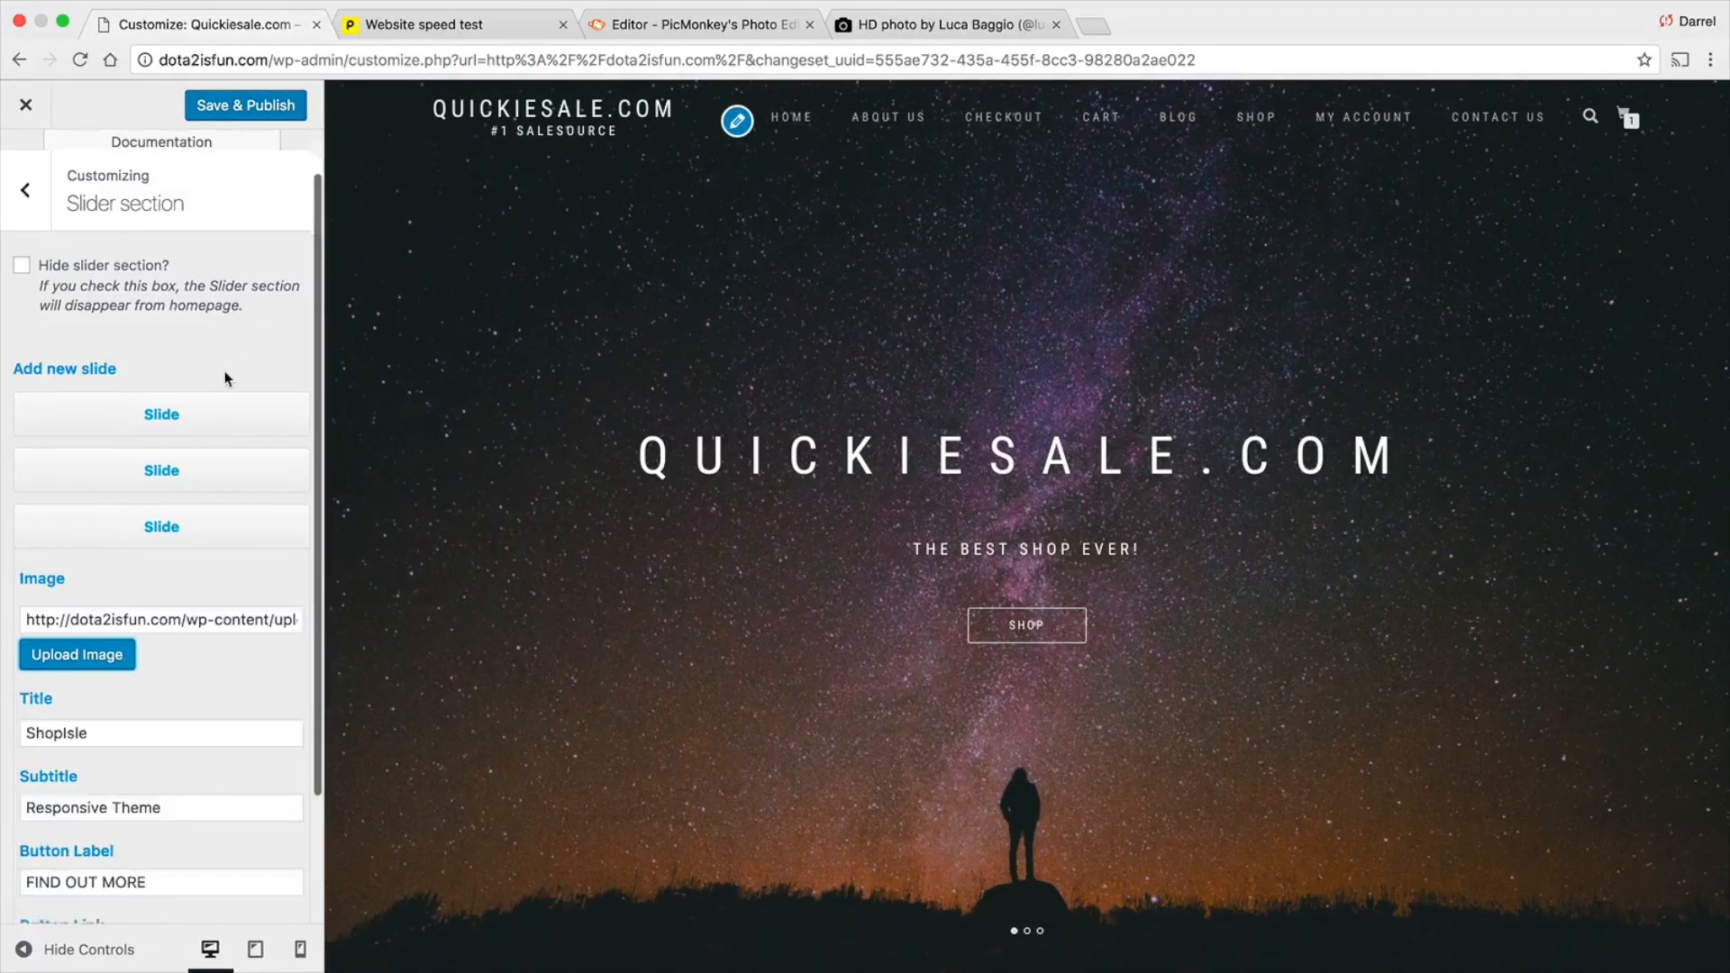
scroll(227, 378, "up", 3)
left_click(241, 110)
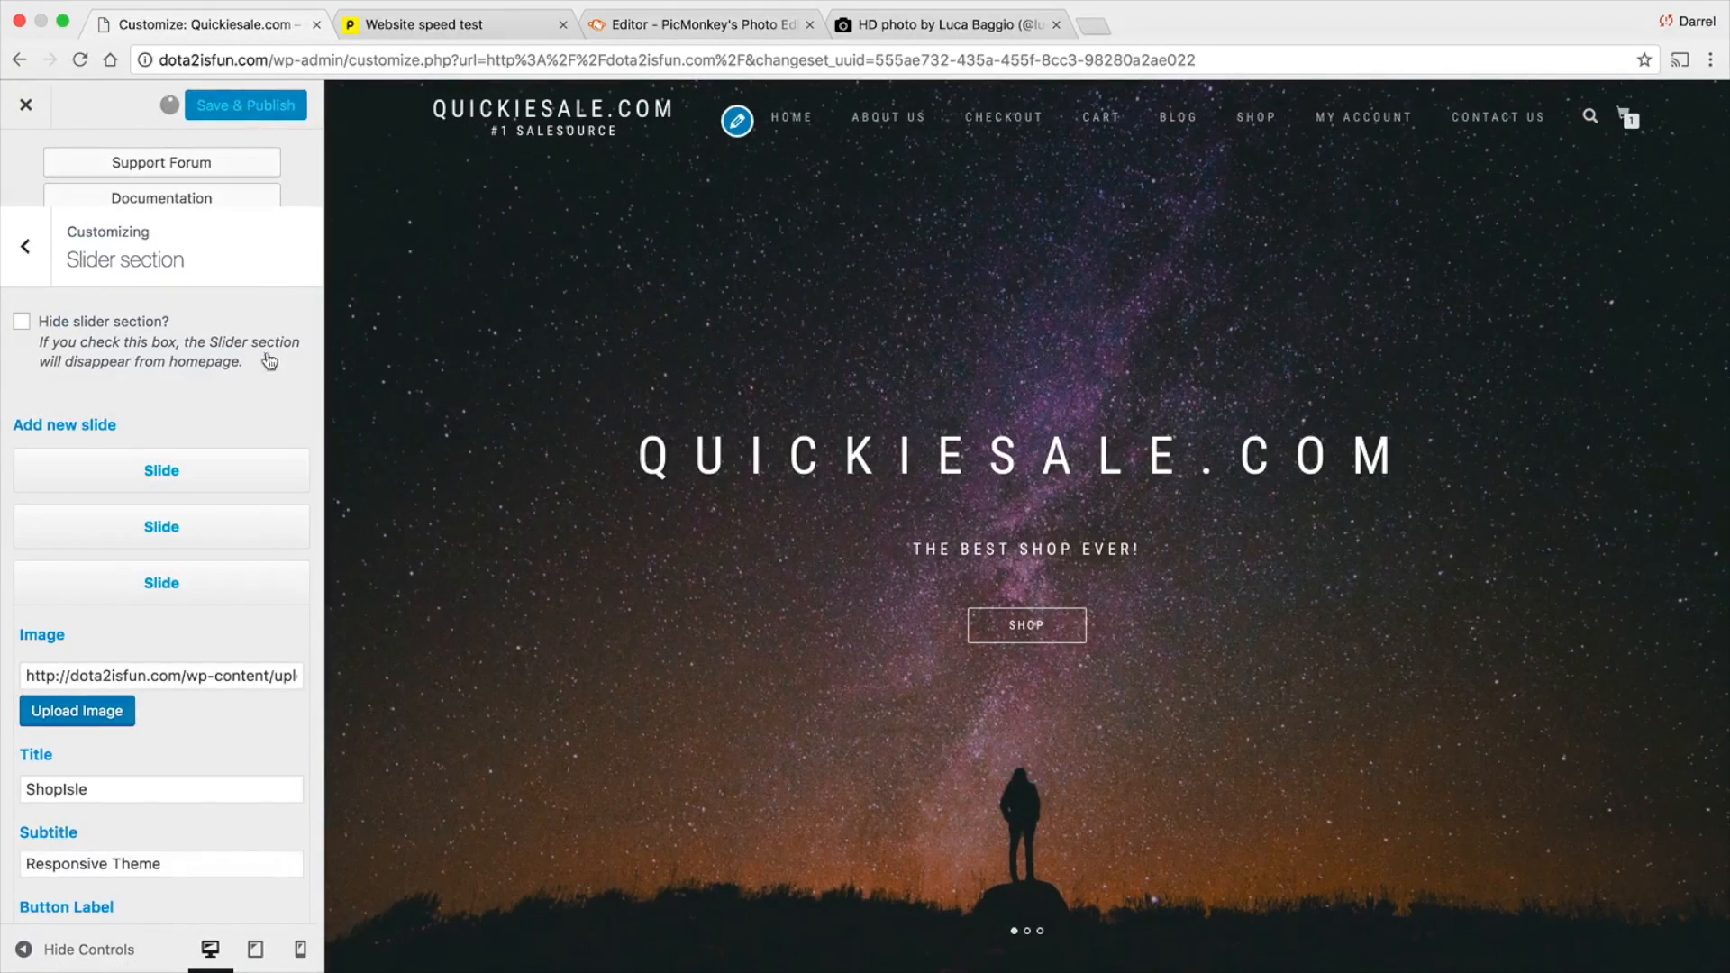
scroll(676, 495, "down", 3)
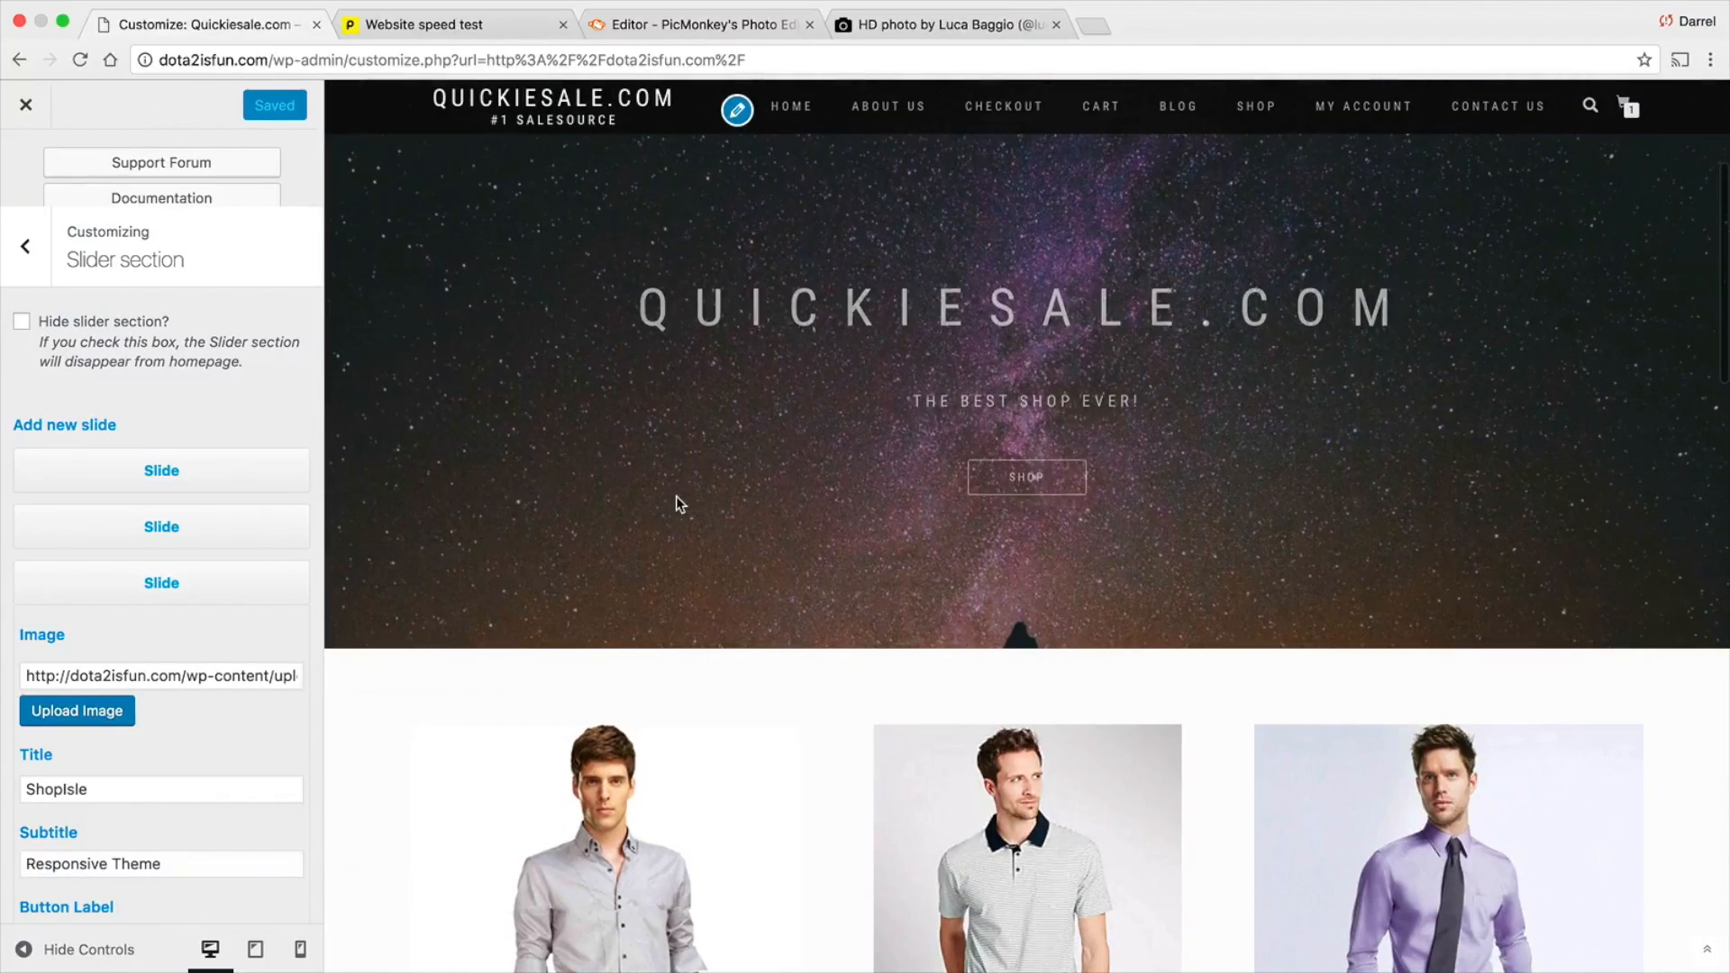
scroll(674, 489, "down", 2)
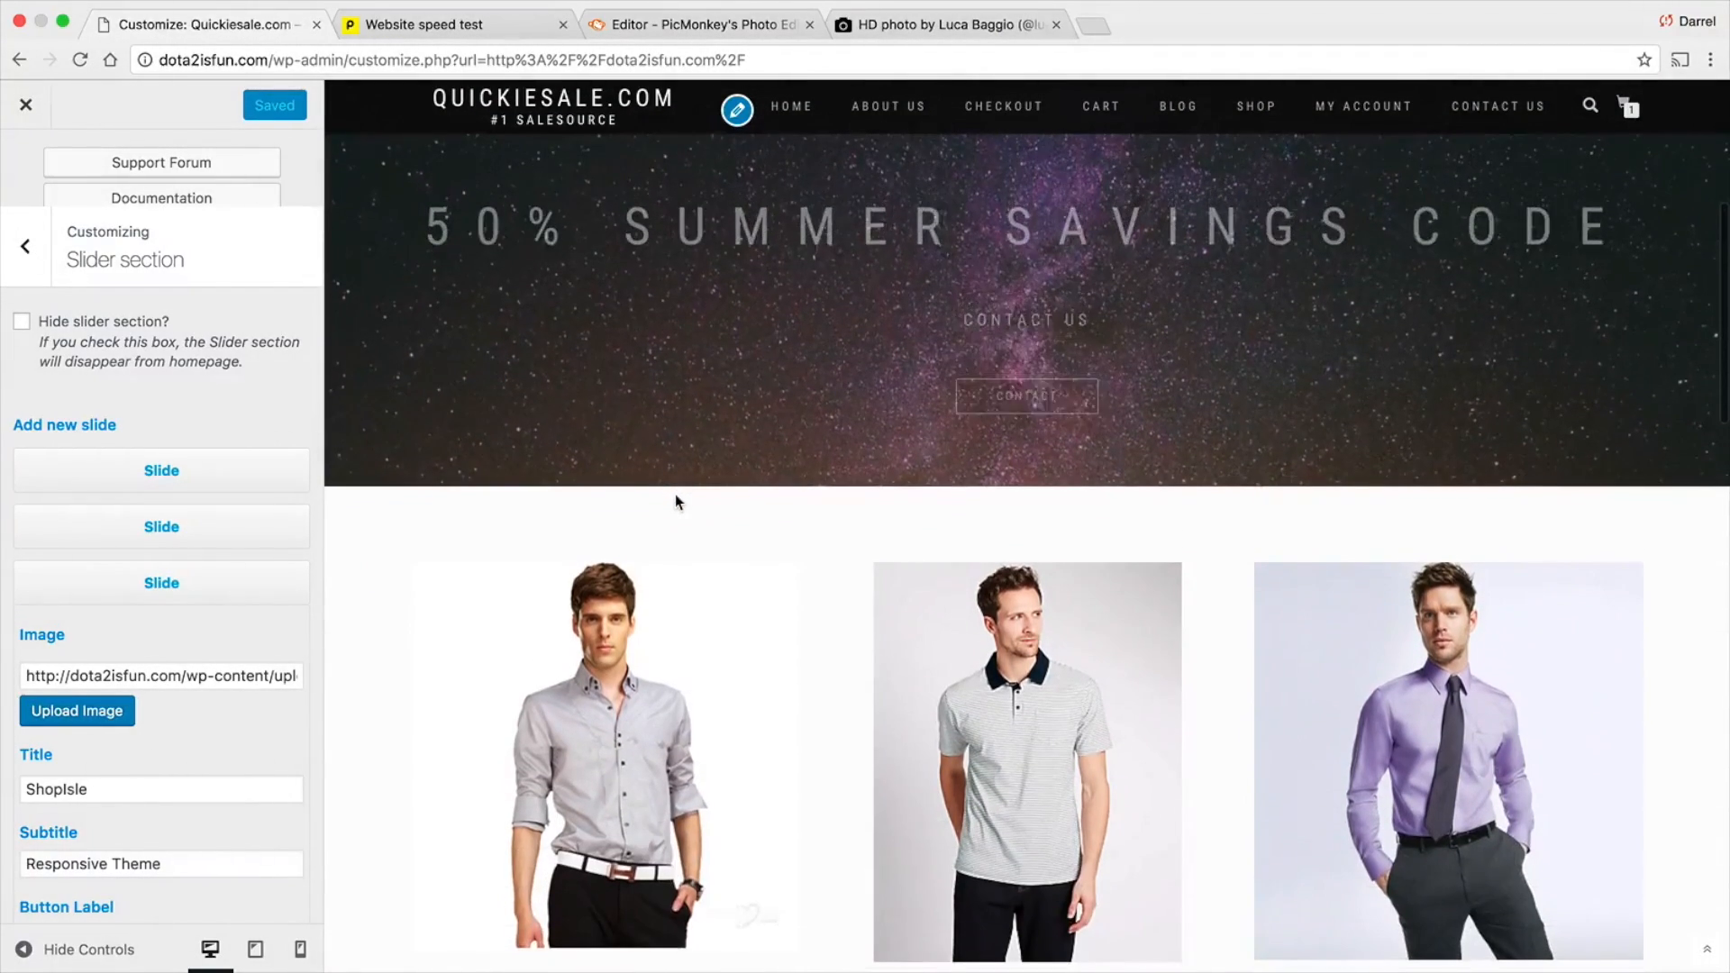
scroll(675, 496, "down", 2)
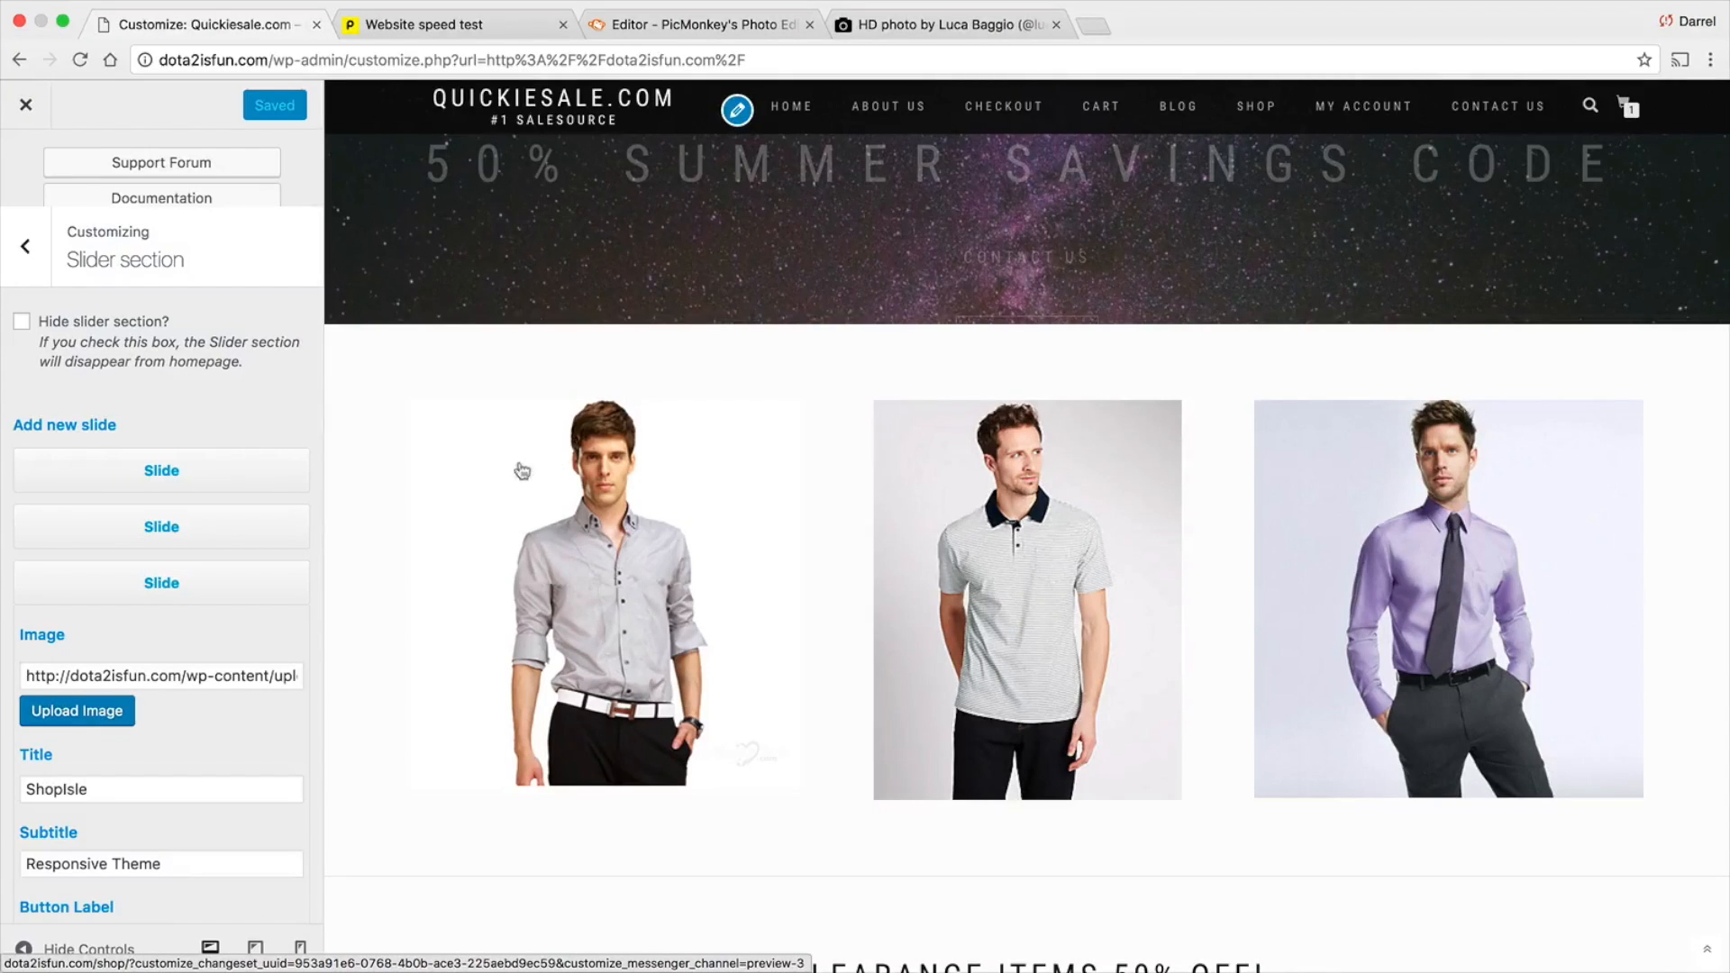
left_click(29, 110)
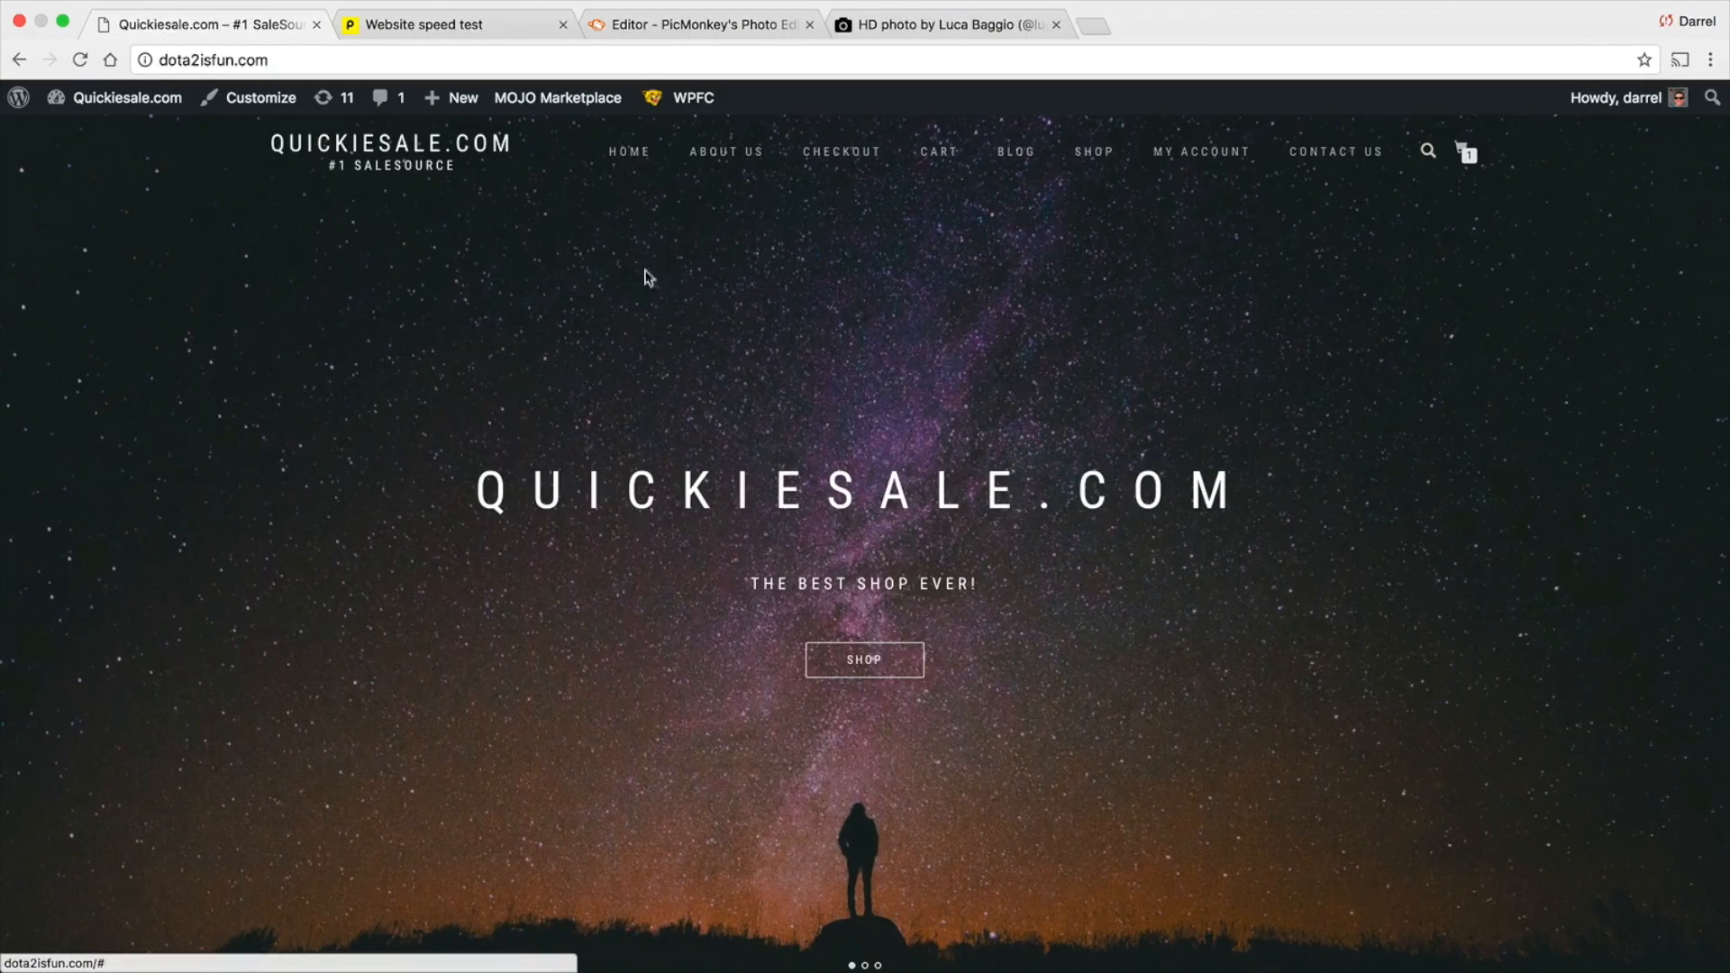
Copy the site's web address, dota2isfun.com, from the homepage
left_click(189, 62)
right_click(189, 62)
left_click(216, 86)
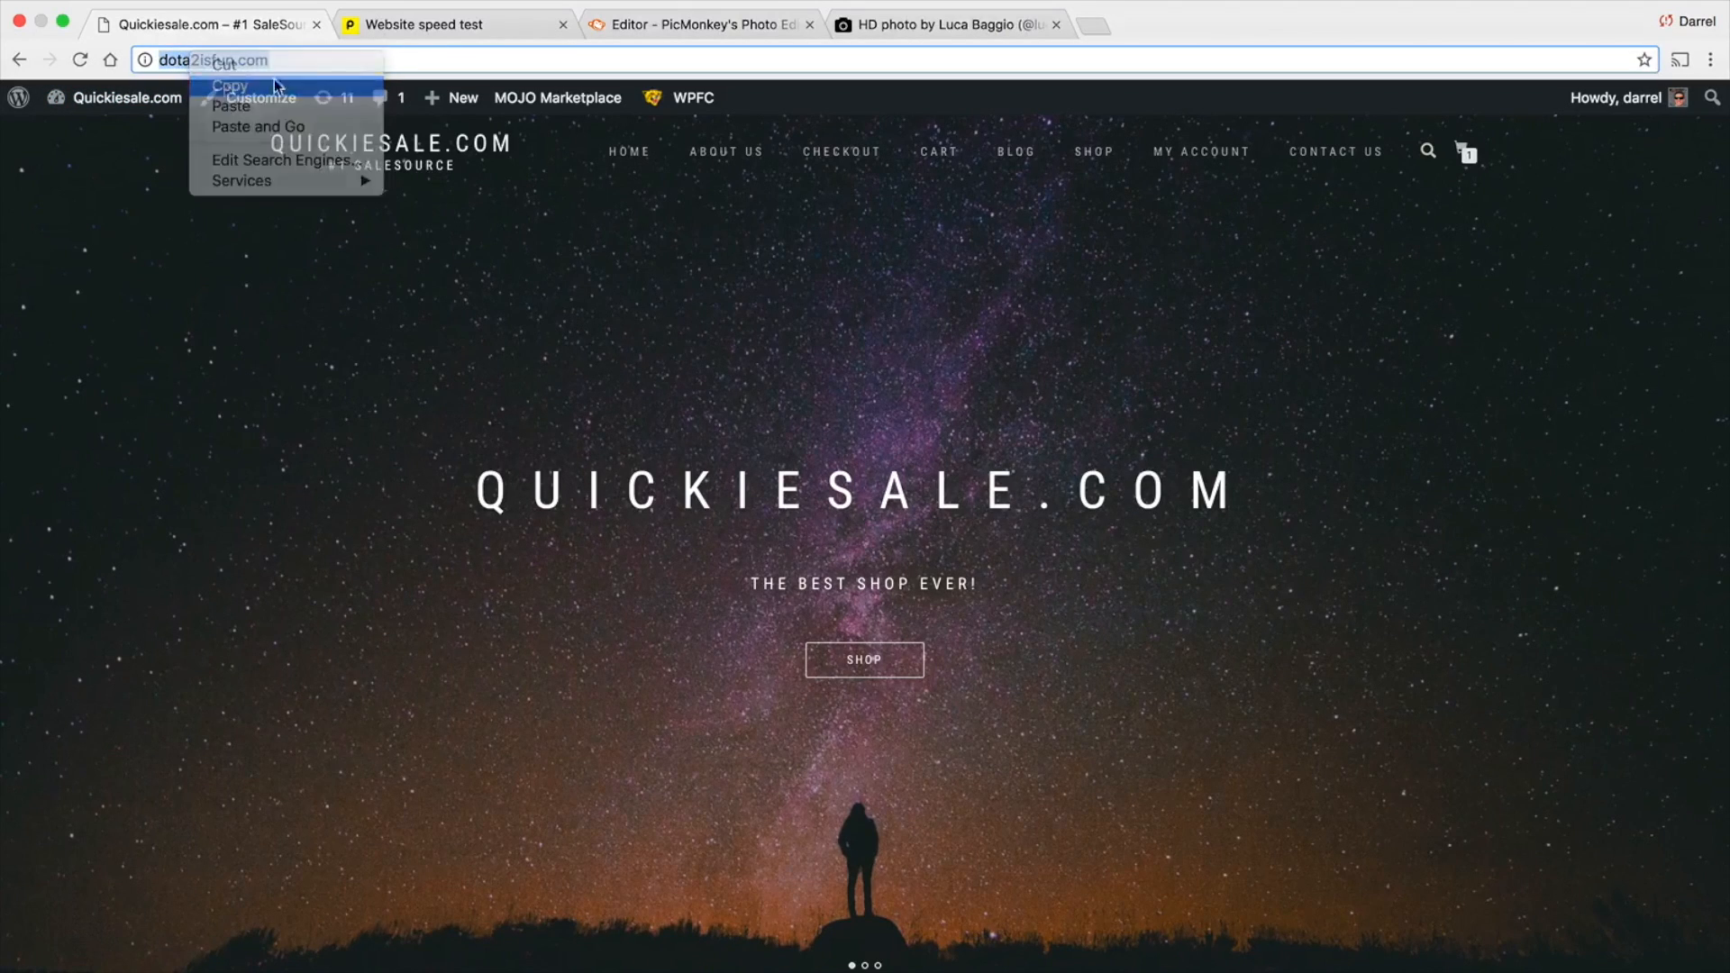
Rerun the Pingdom speed test for dota2isfun.com from San Jose, California, USA, and bring up the result summary
left_click(424, 25)
scroll(430, 276, "up", 6)
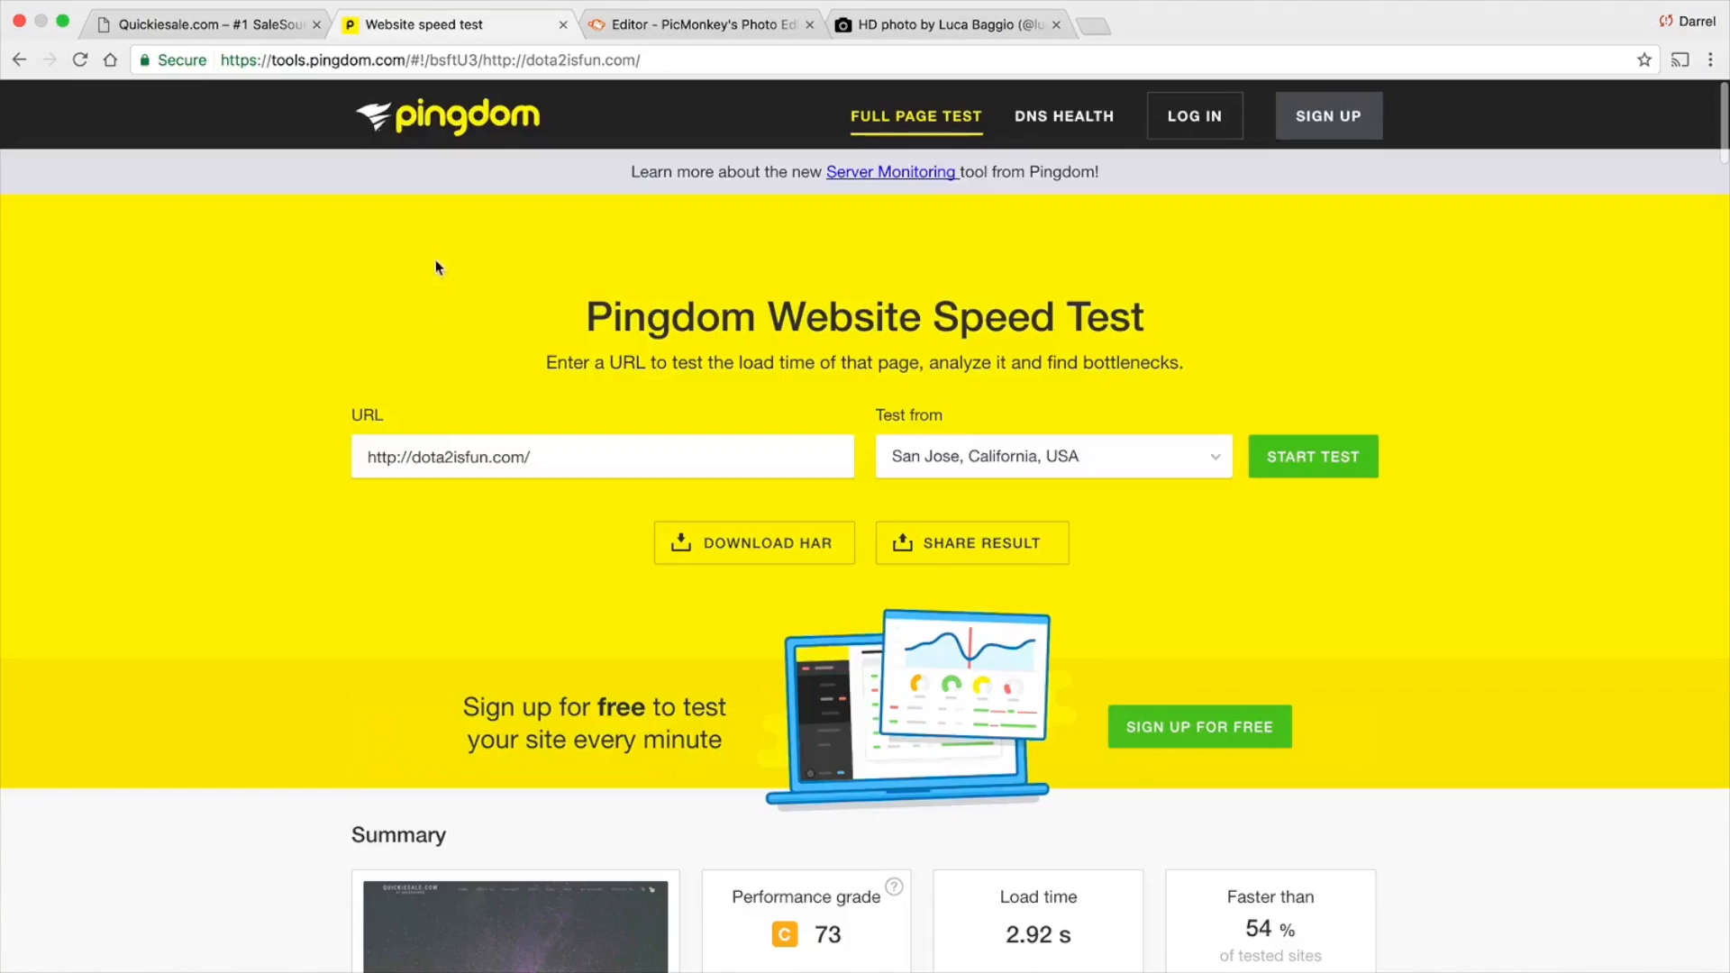
left_click(439, 464)
right_click(439, 464)
left_click(609, 603)
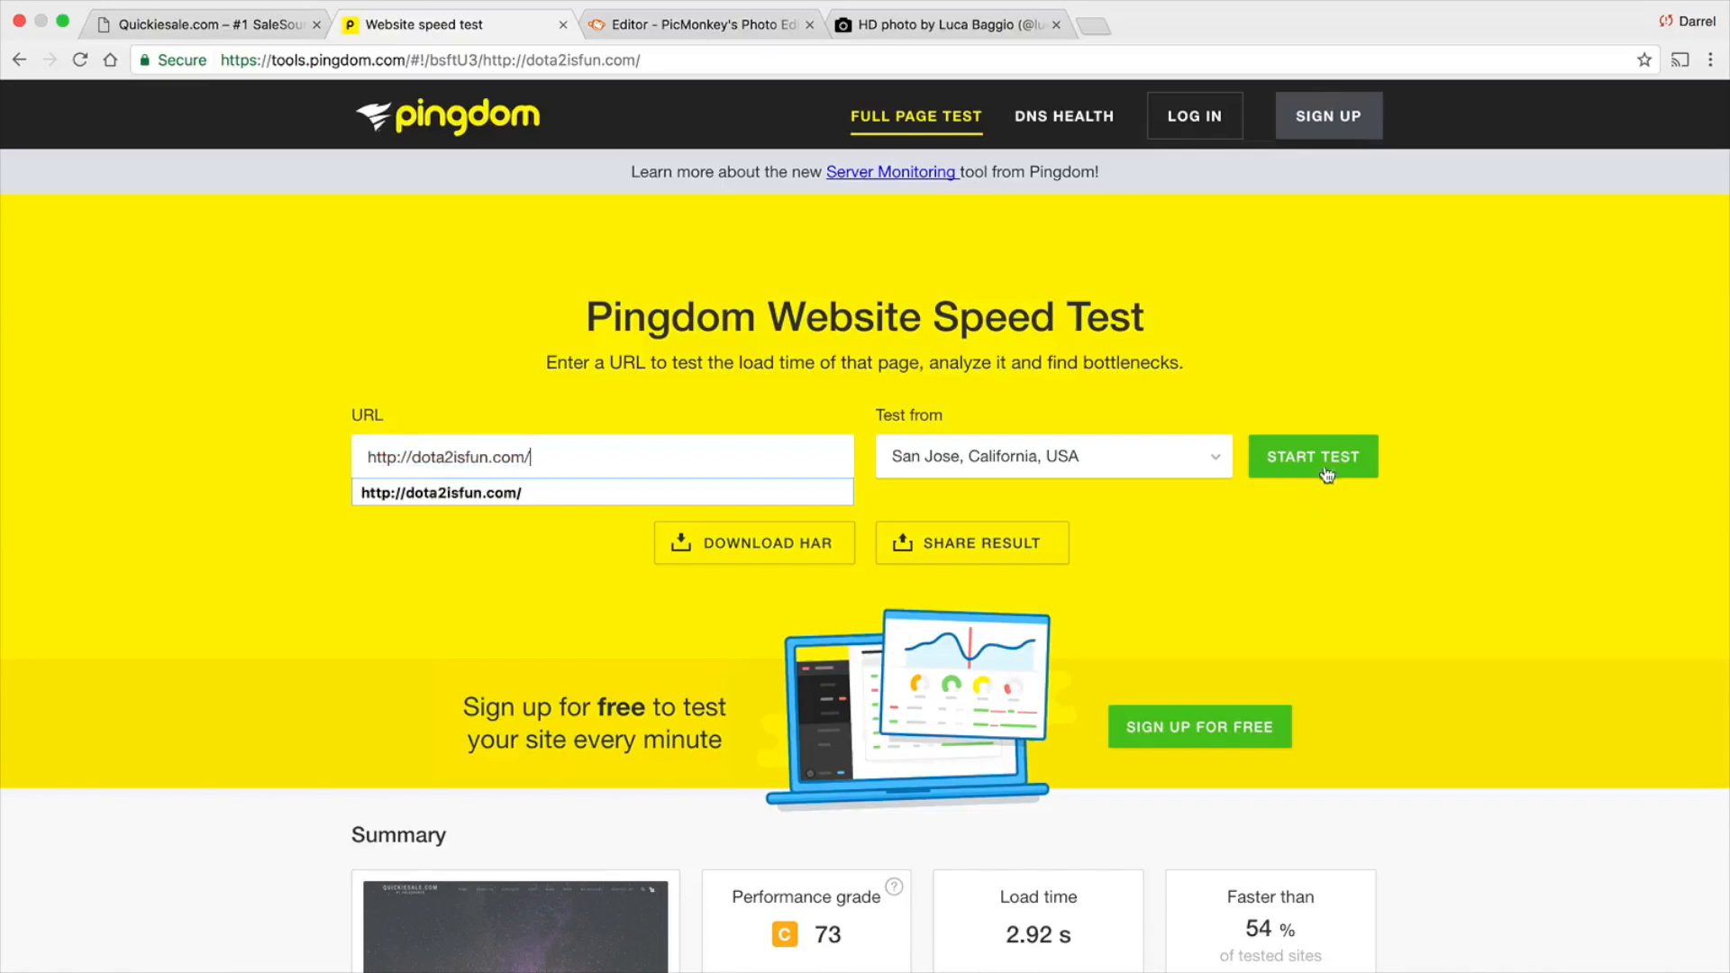
left_click(1311, 464)
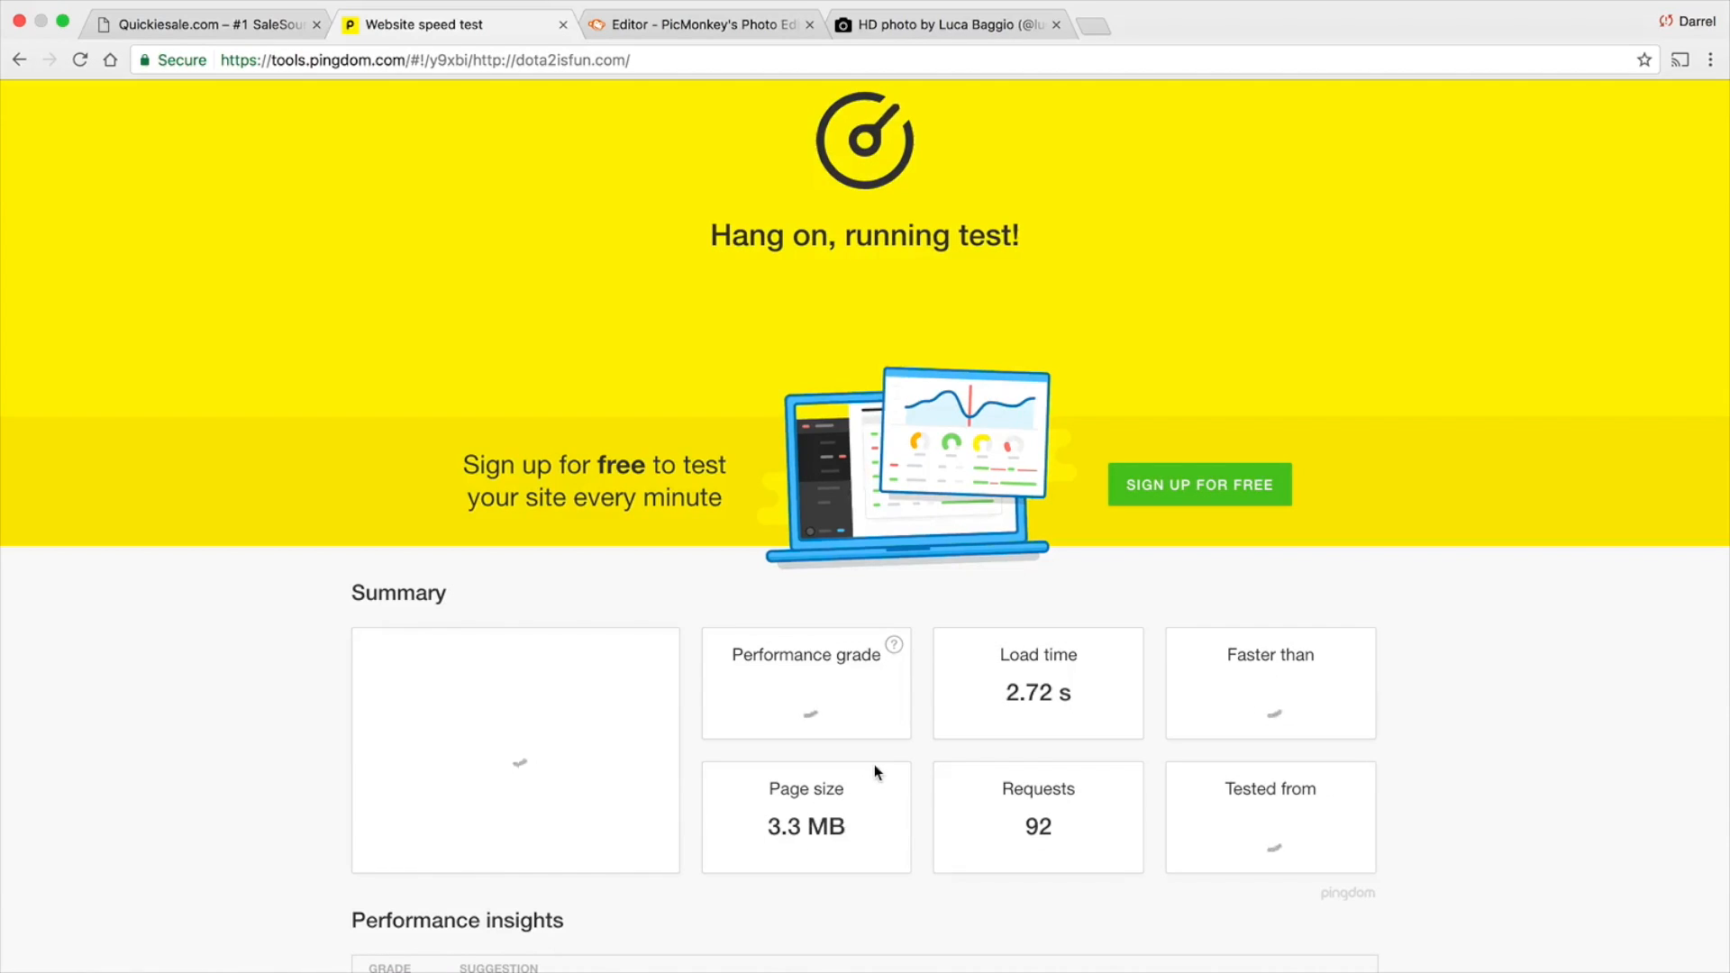
scroll(872, 770, "down", 1)
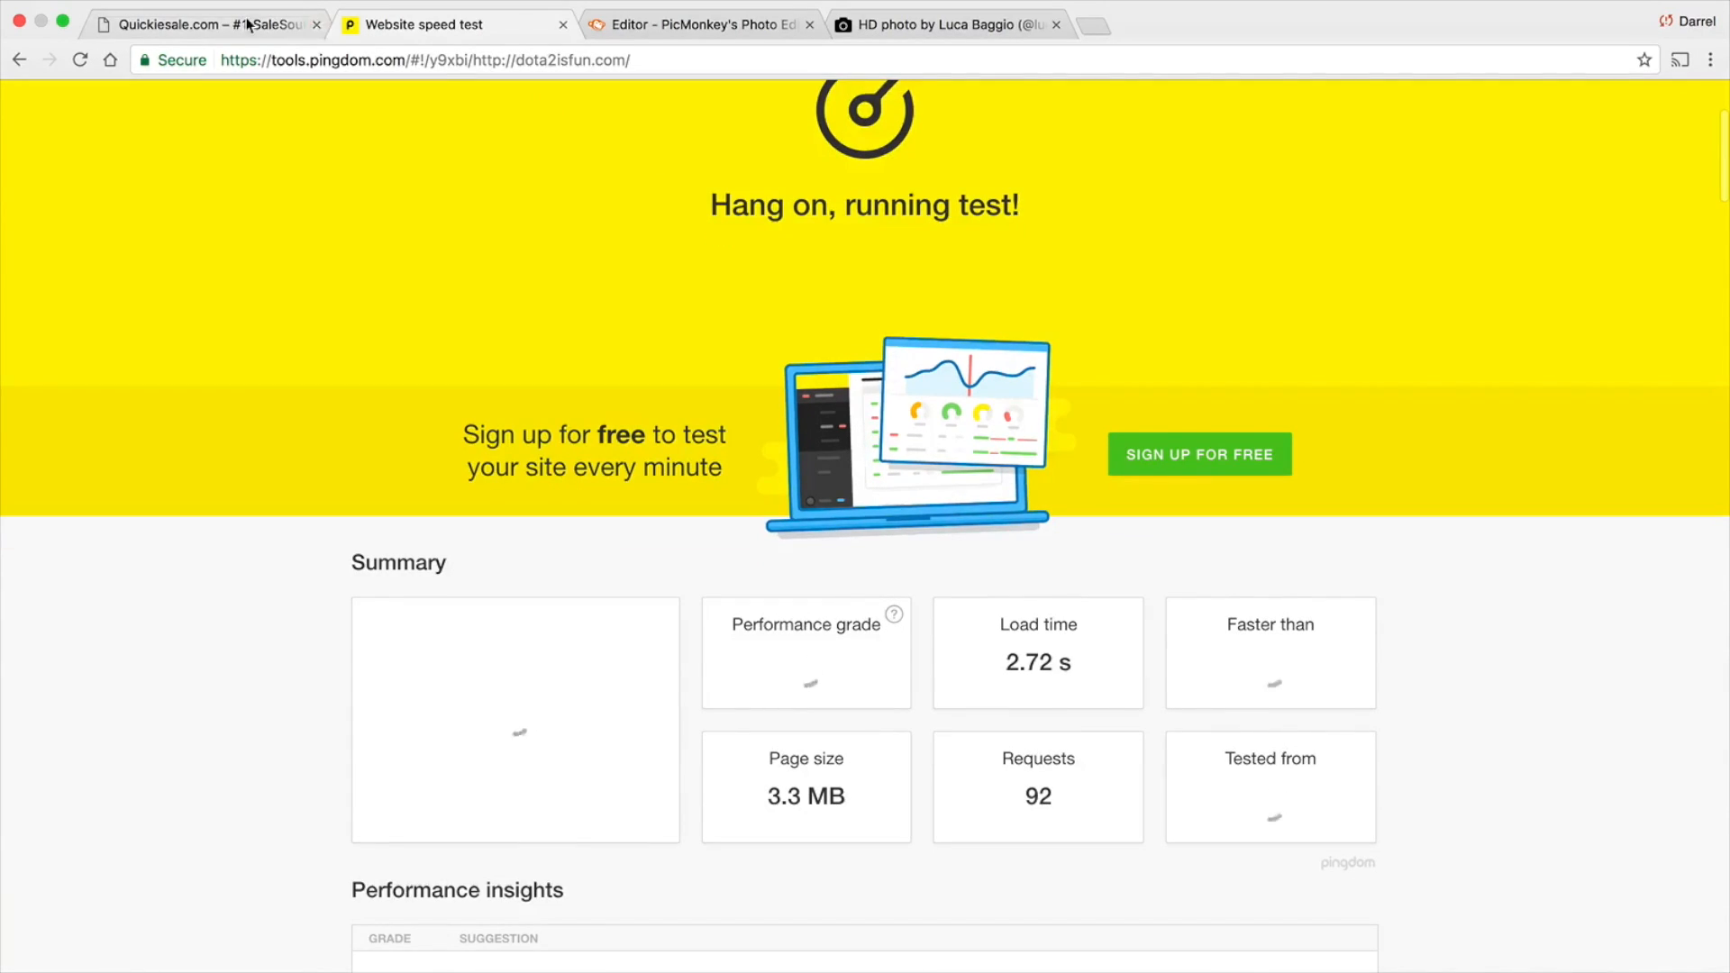
Look through the site's homepage and Shop page to check their images while the speed test runs, and return to the homepage
left_click(207, 25)
scroll(496, 480, "down", 15)
scroll(500, 433, "up", 1)
scroll(477, 297, "up", 2)
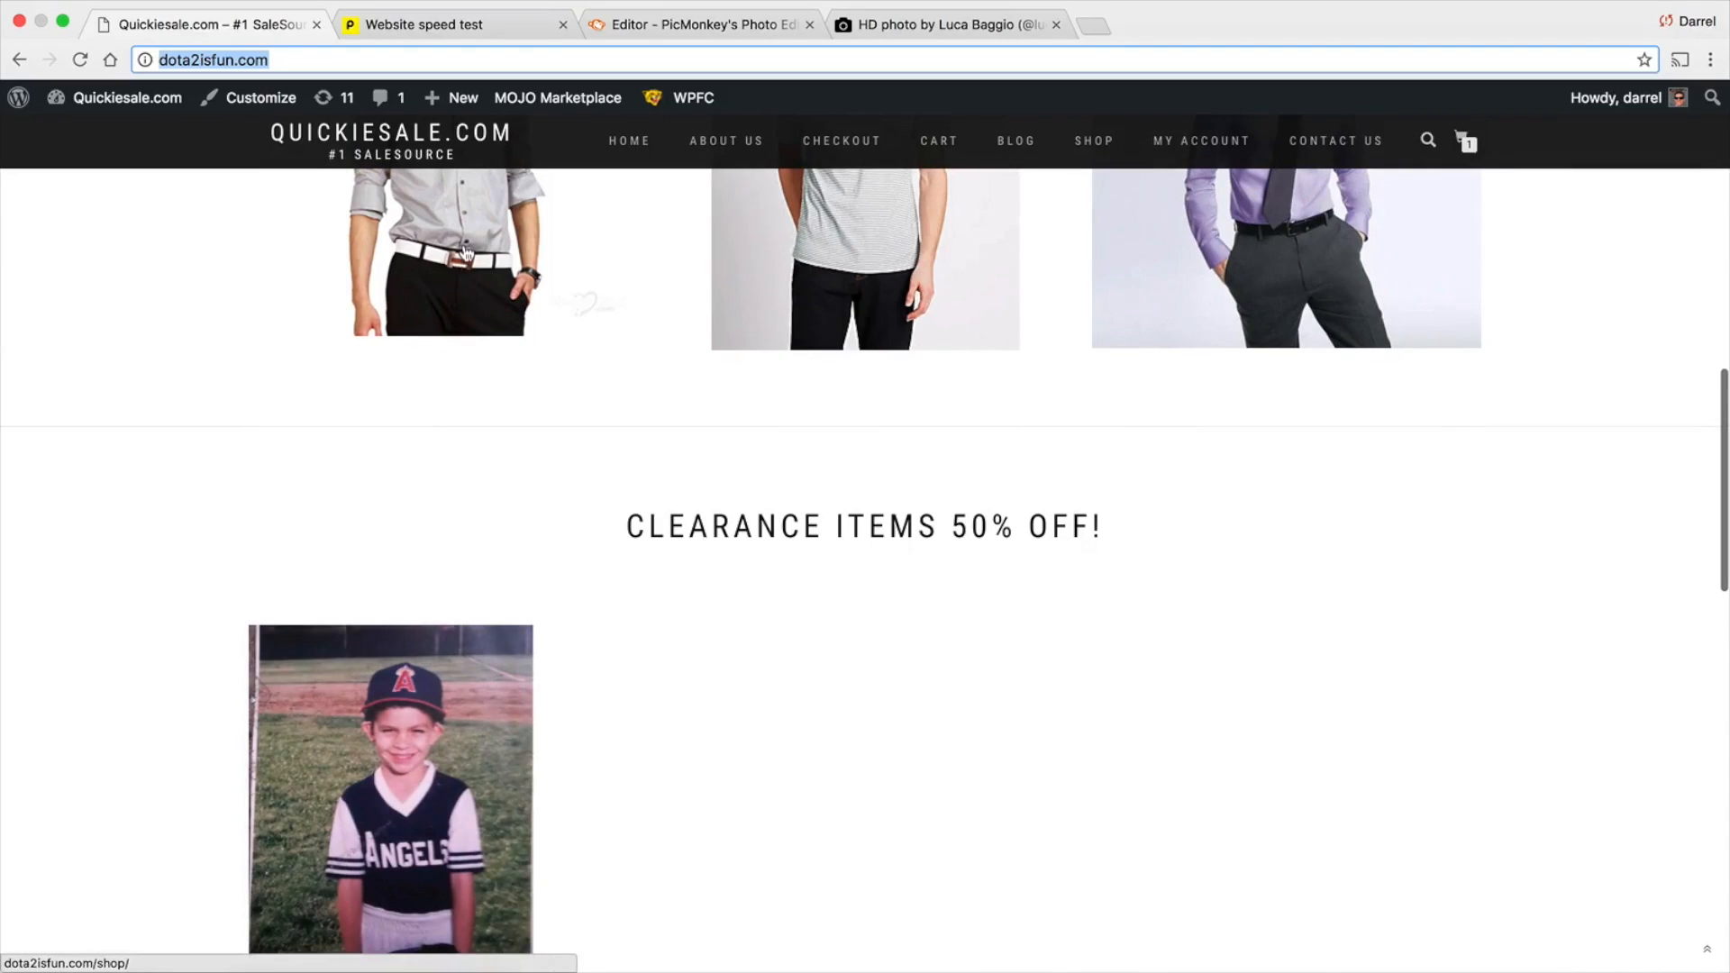
scroll(906, 293, "up", 10)
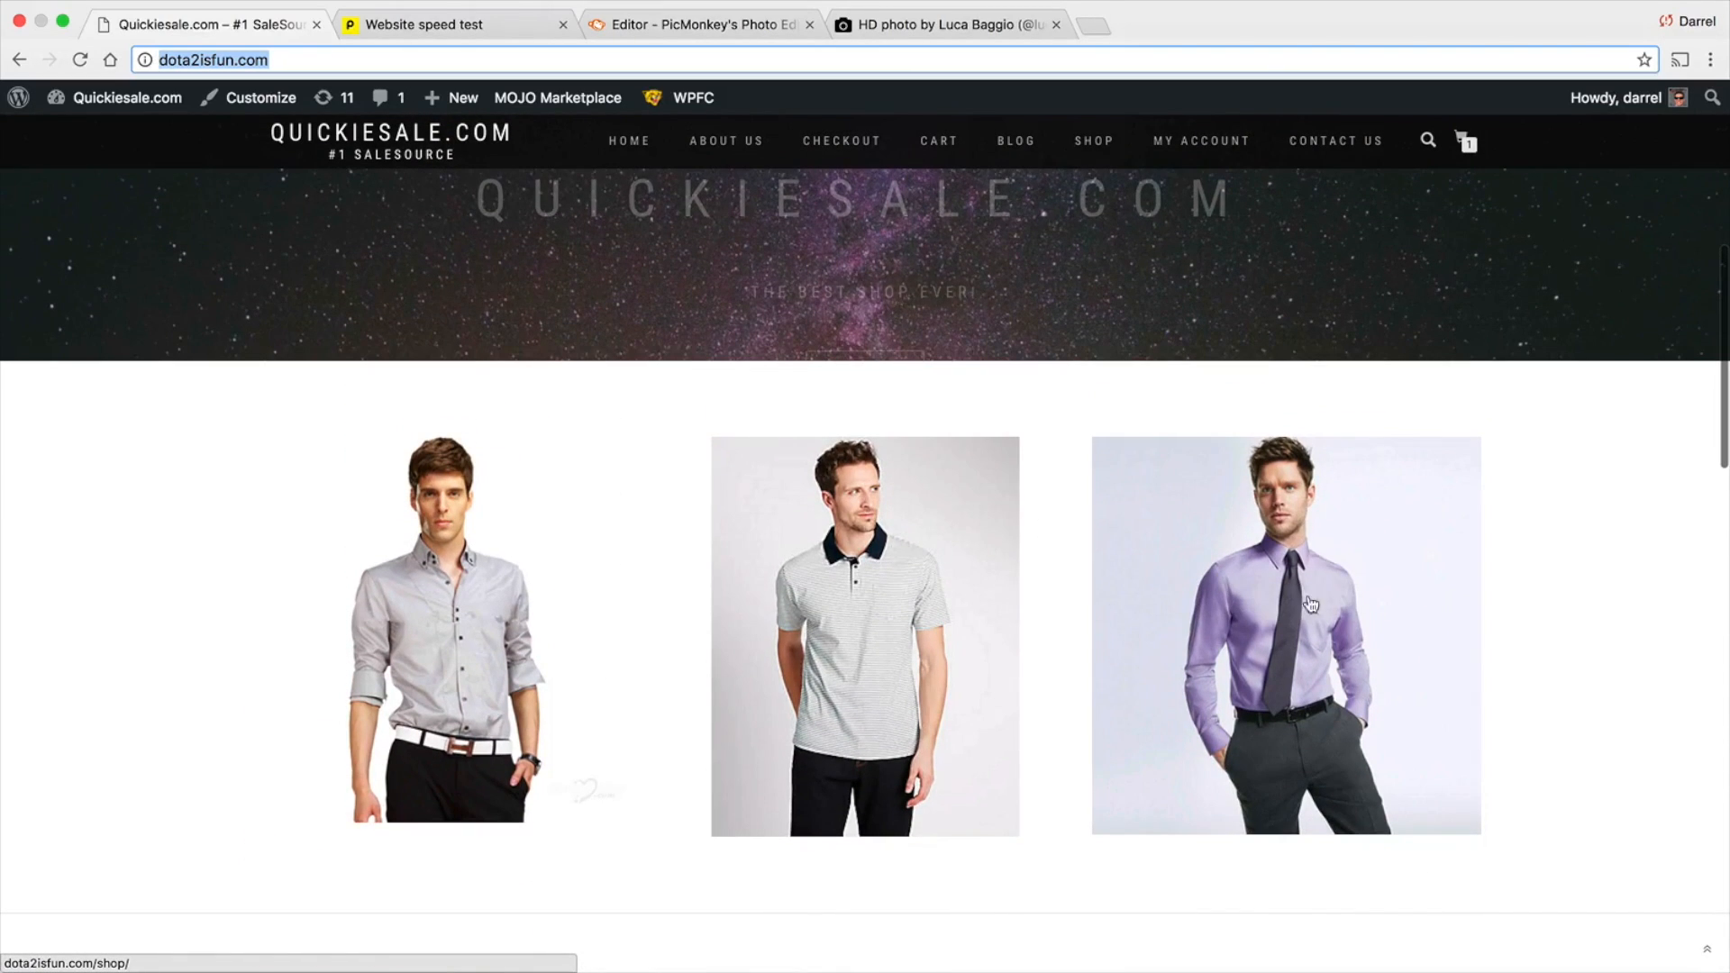
left_click(1075, 145)
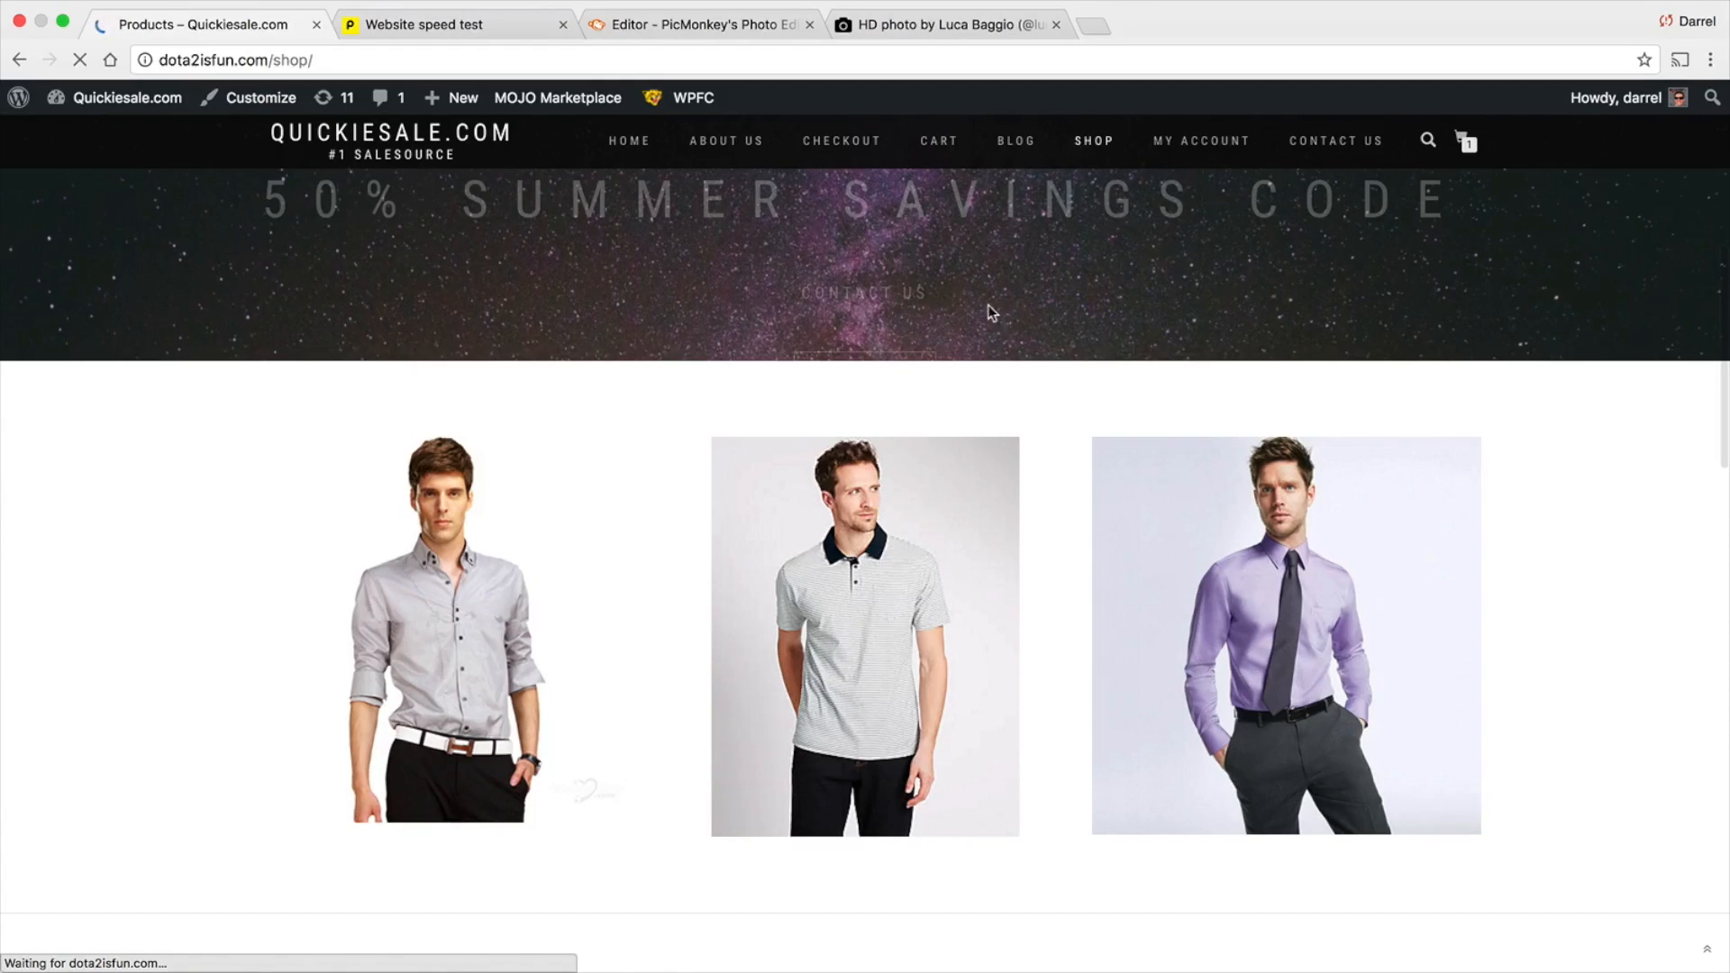
scroll(750, 650, "down", 4)
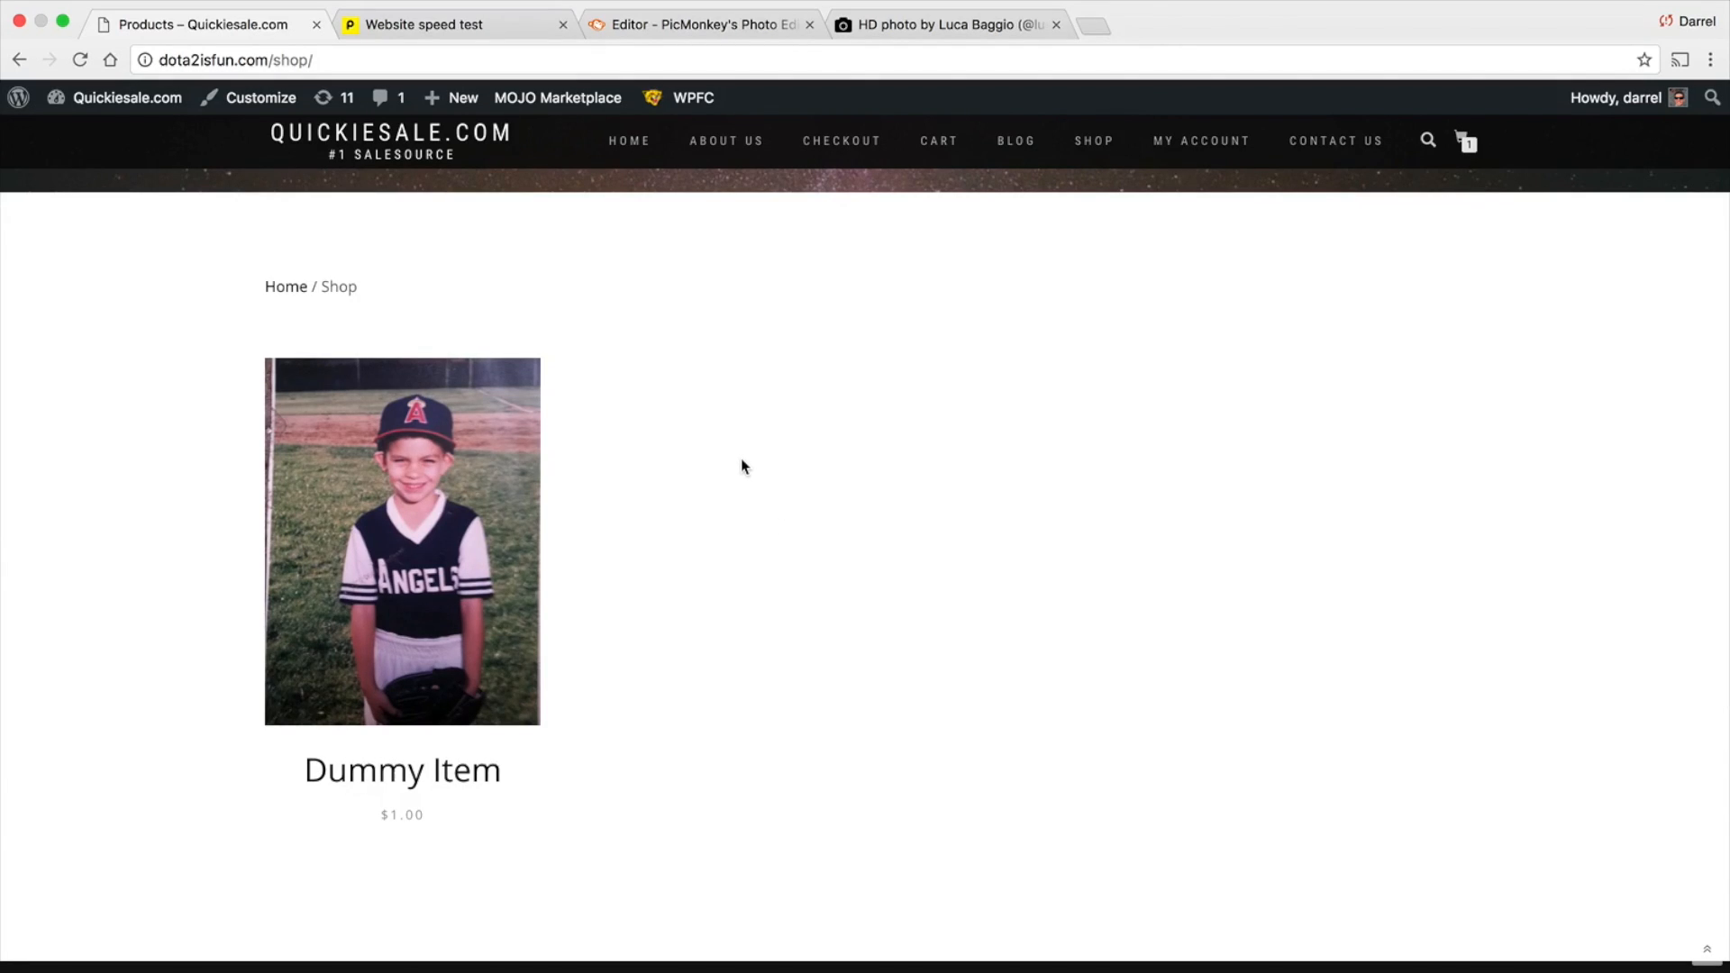
scroll(742, 460, "up", 4)
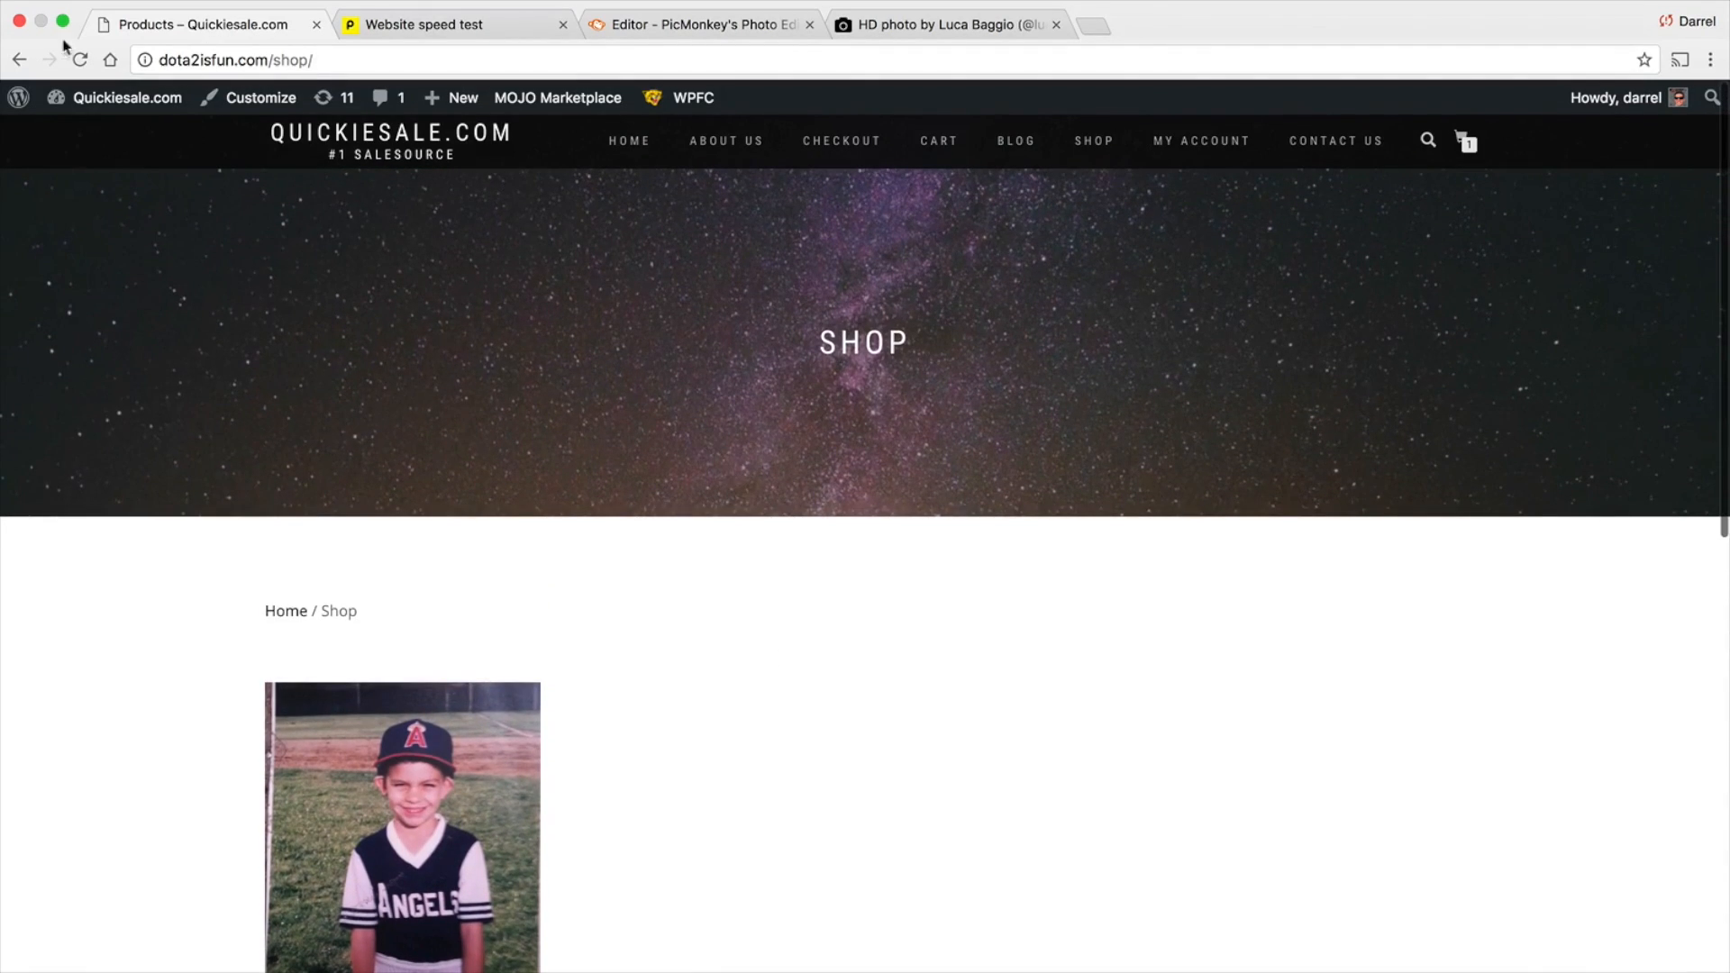
left_click(27, 63)
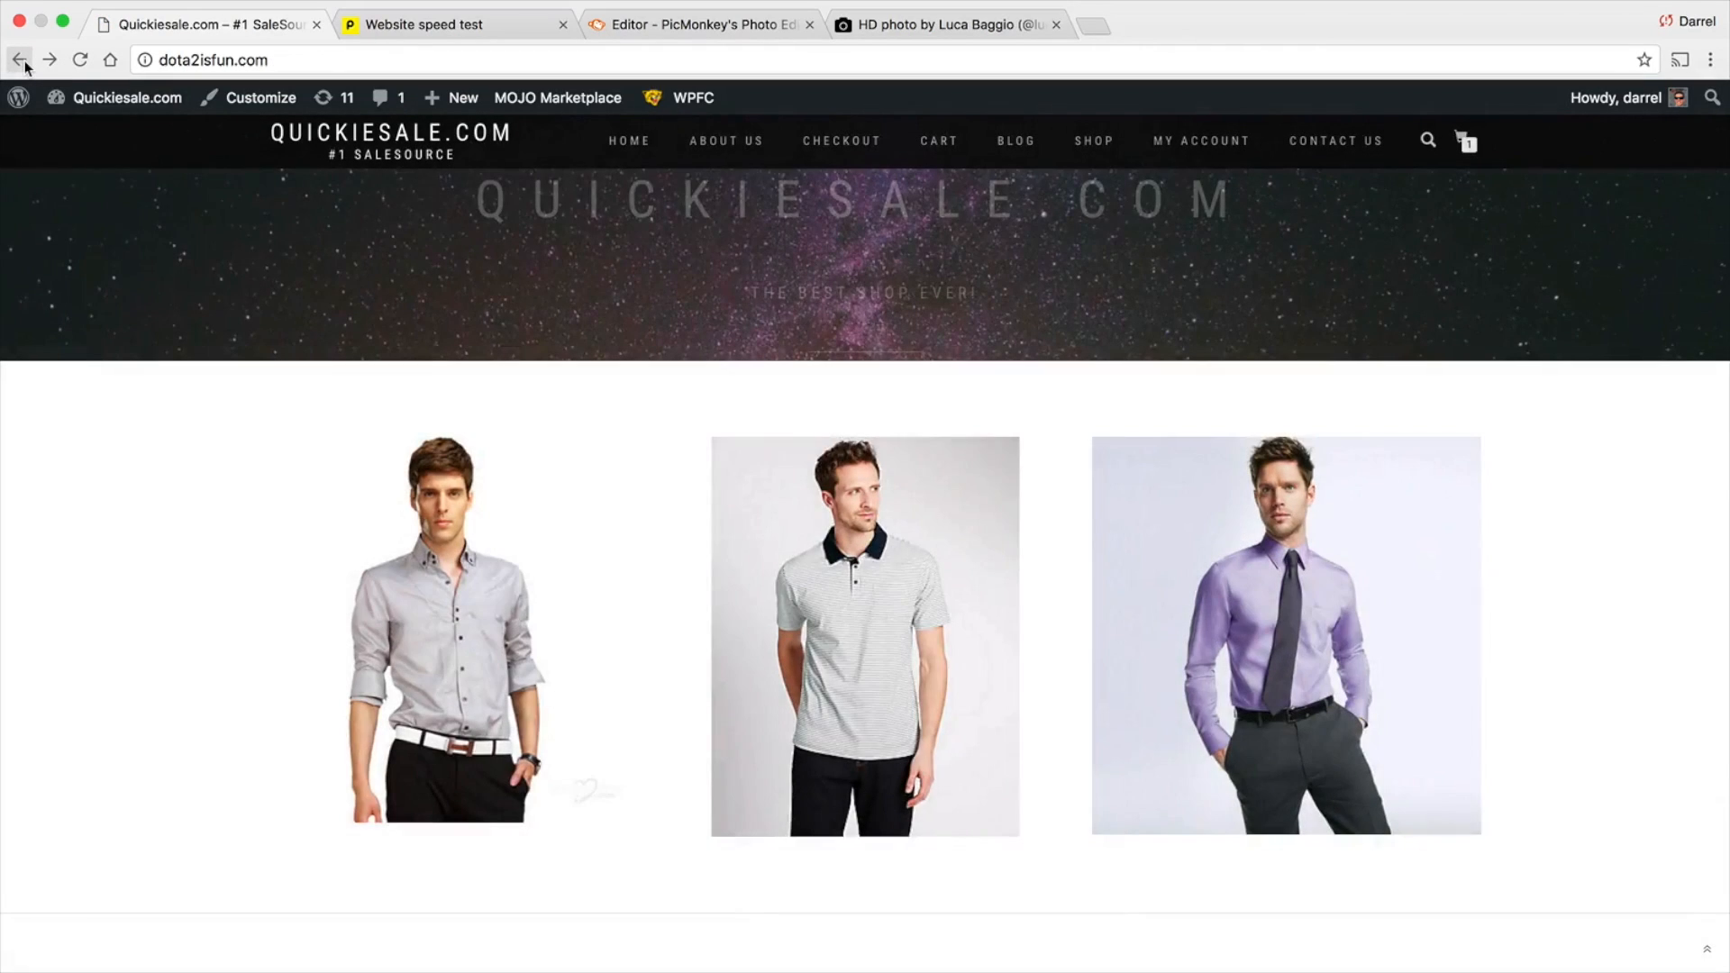
scroll(564, 407, "up", 4)
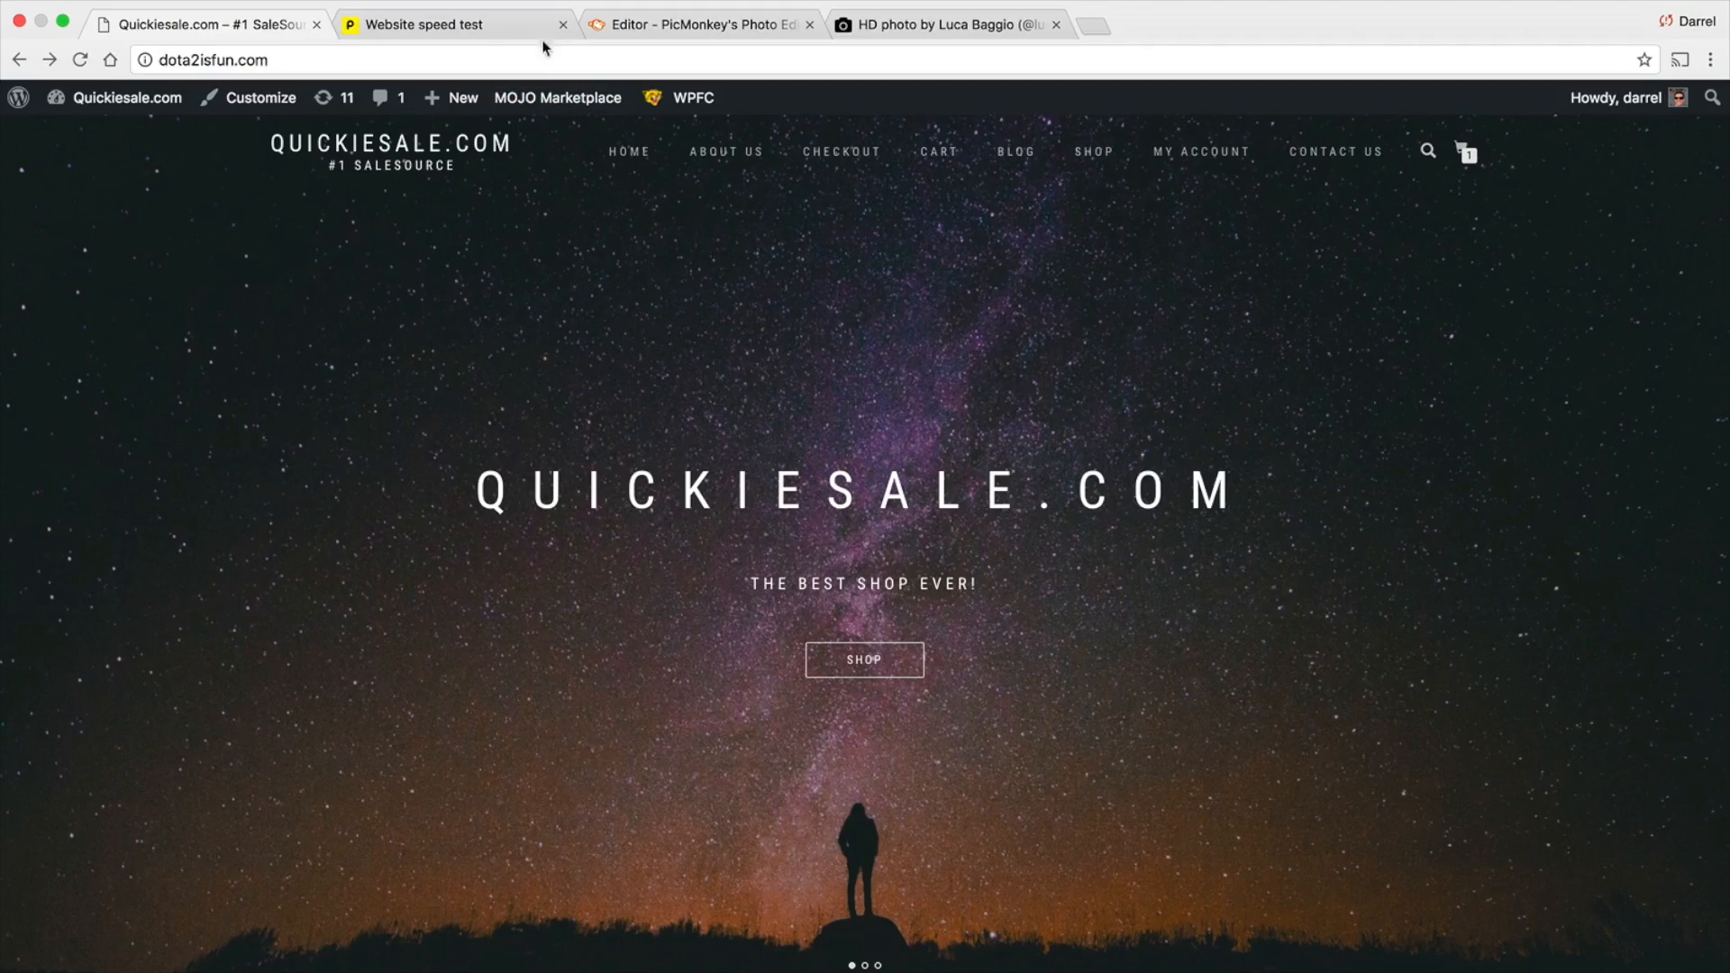
Review the page size and load time in the Pingdom test summary, comparing with the site's homepage
left_click(494, 24)
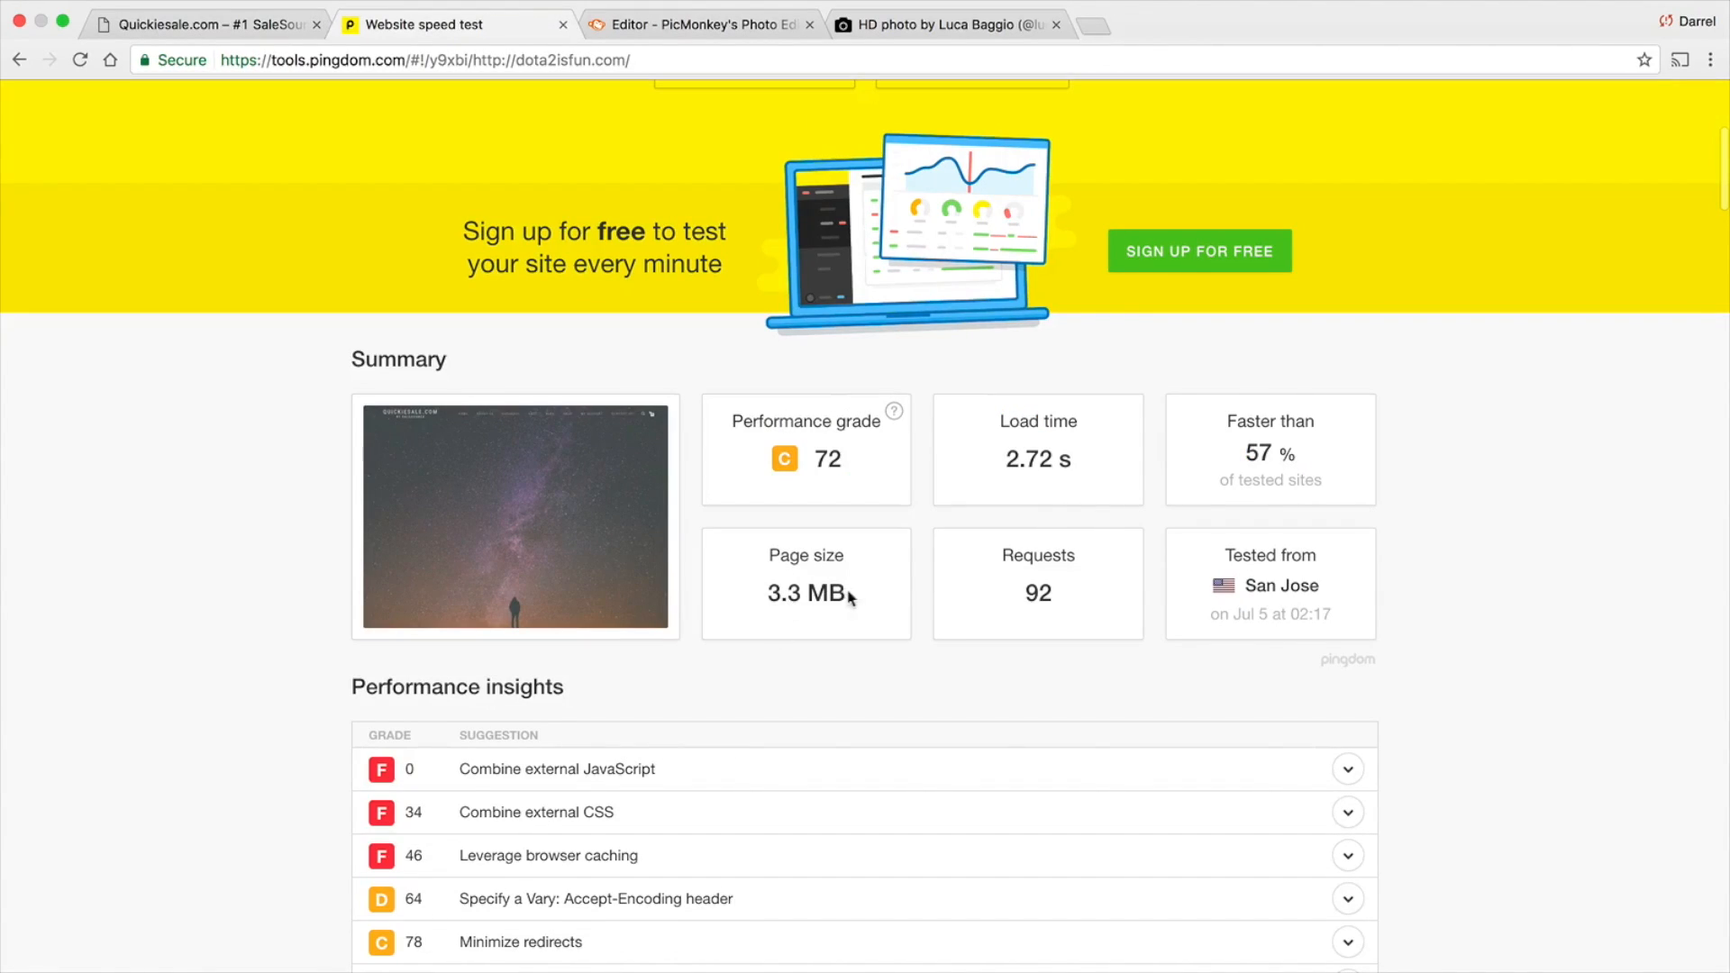
left_click_drag(849, 595, 776, 586)
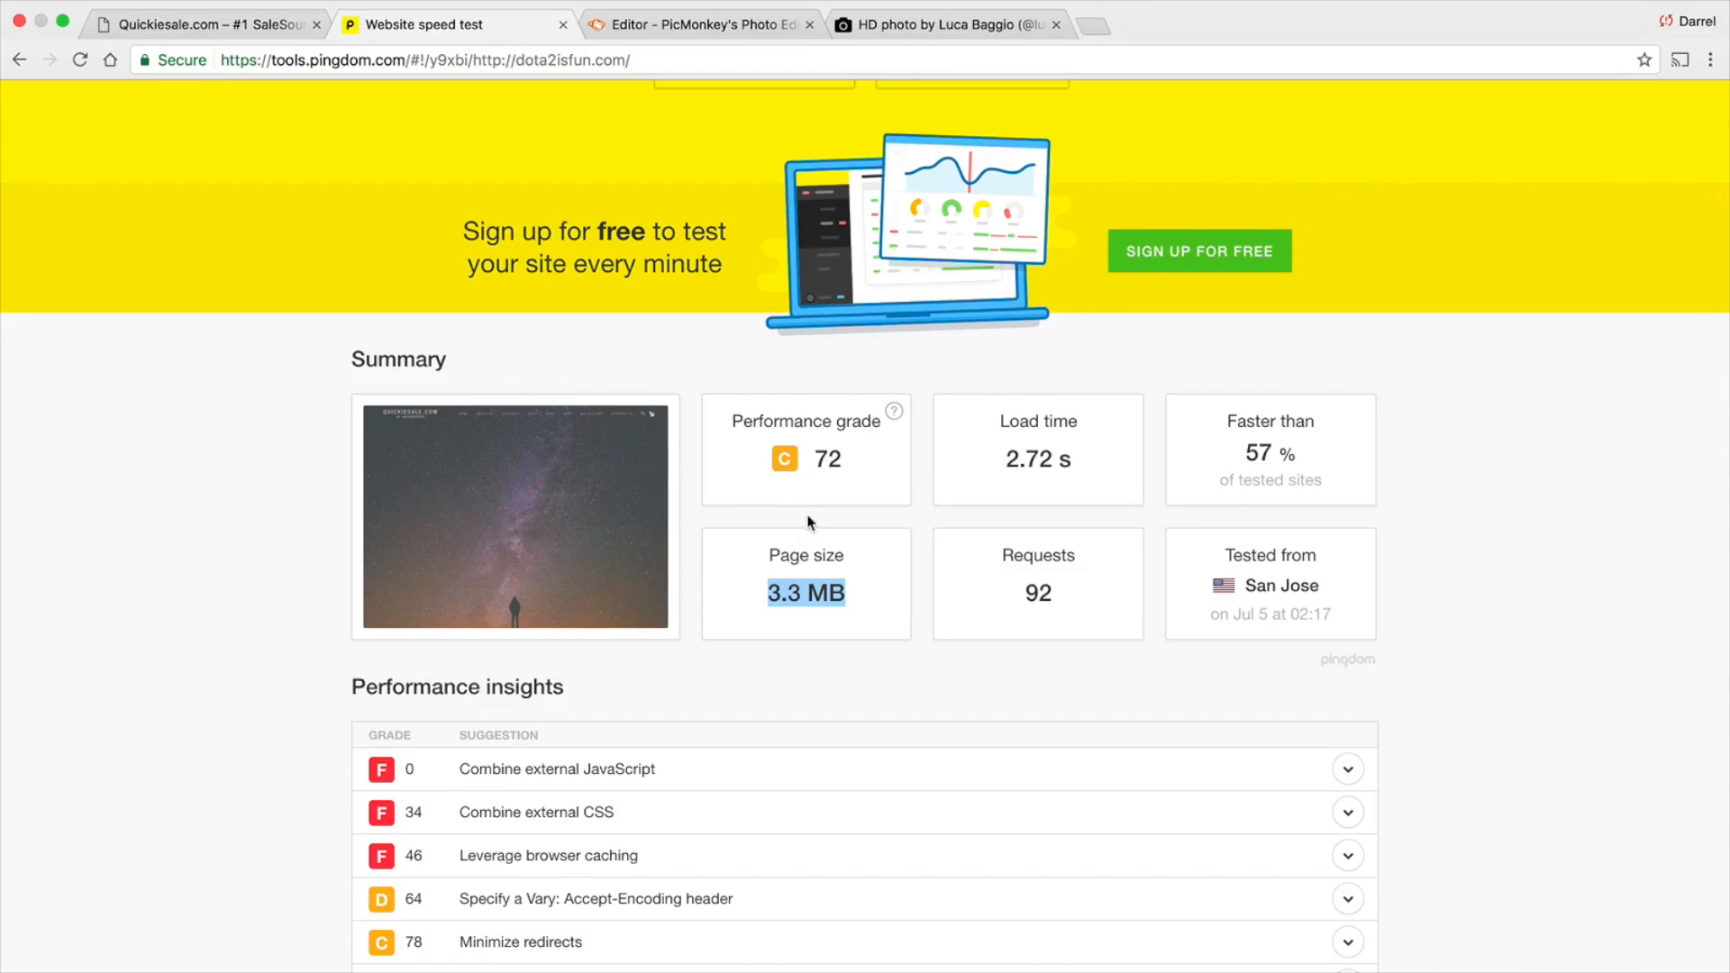
left_click(257, 28)
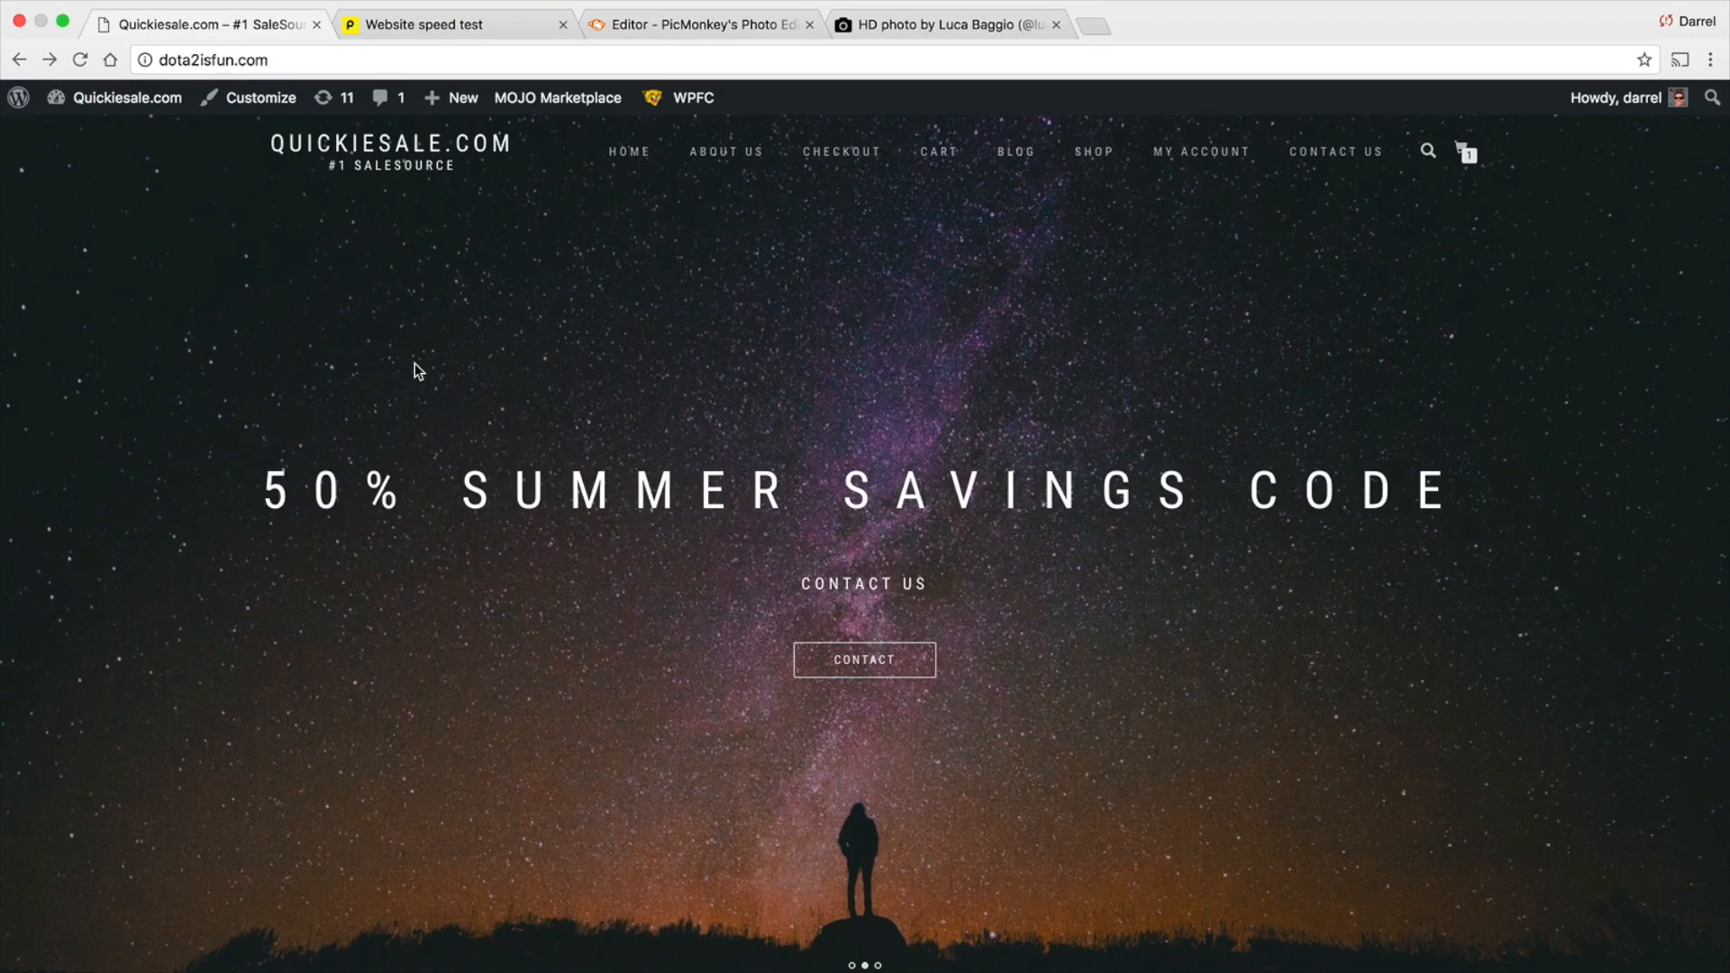
left_click(418, 25)
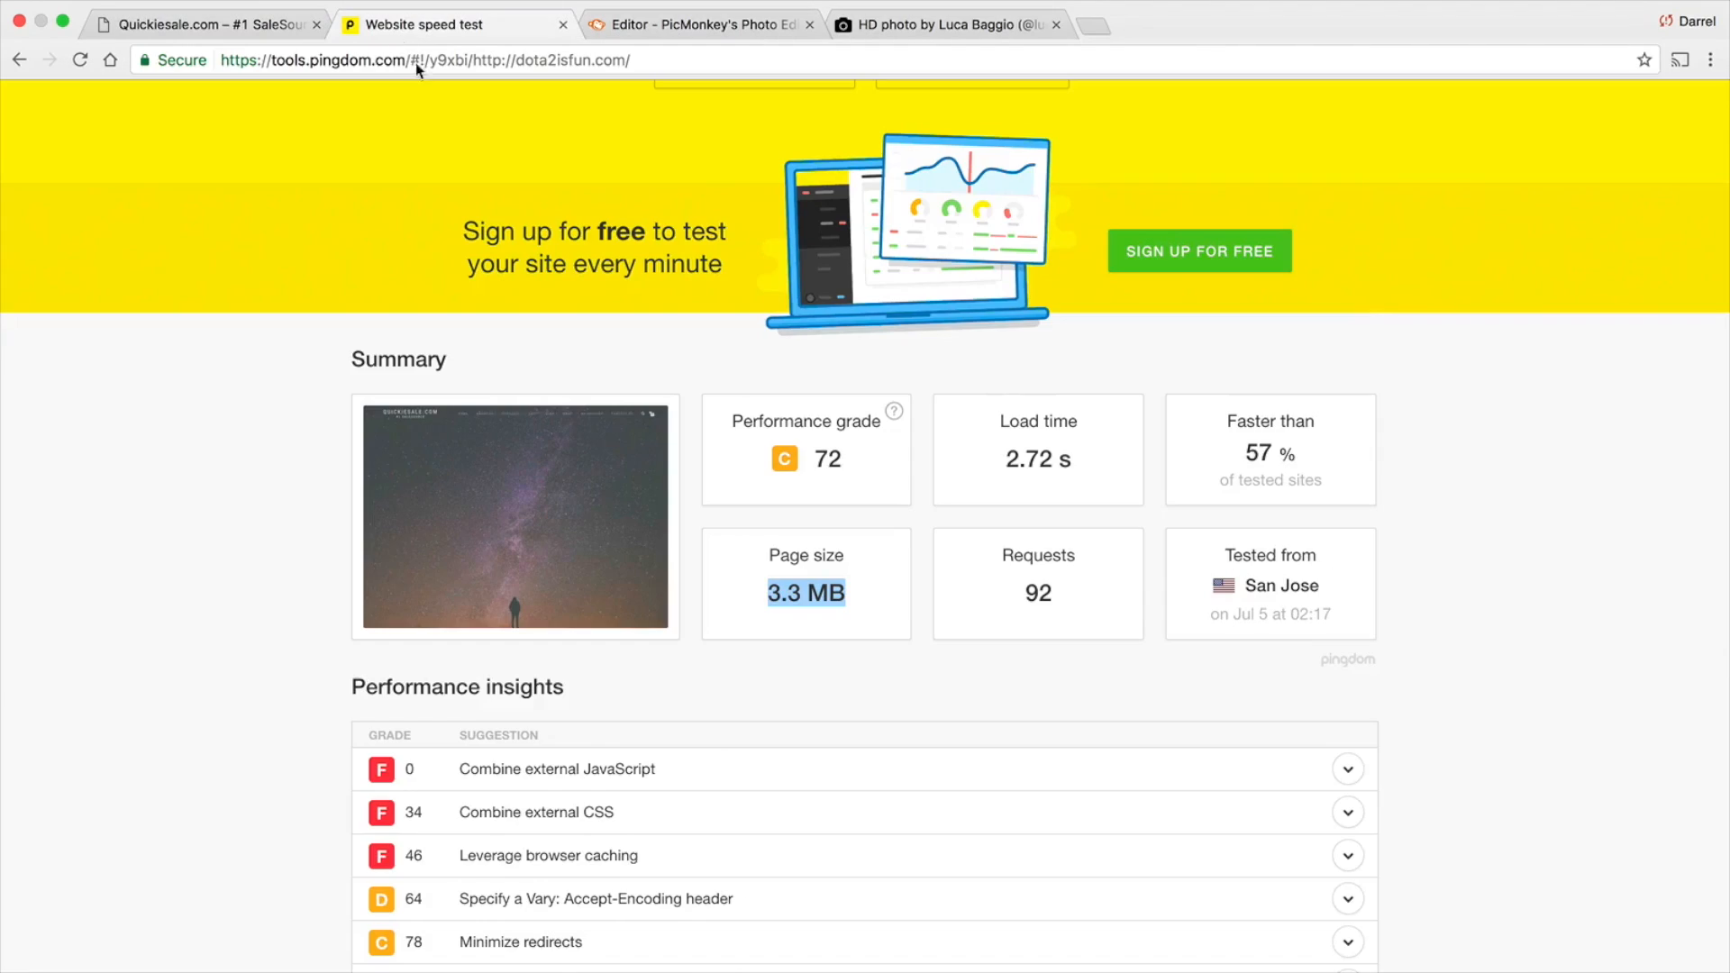
scroll(1243, 306, "up", 1)
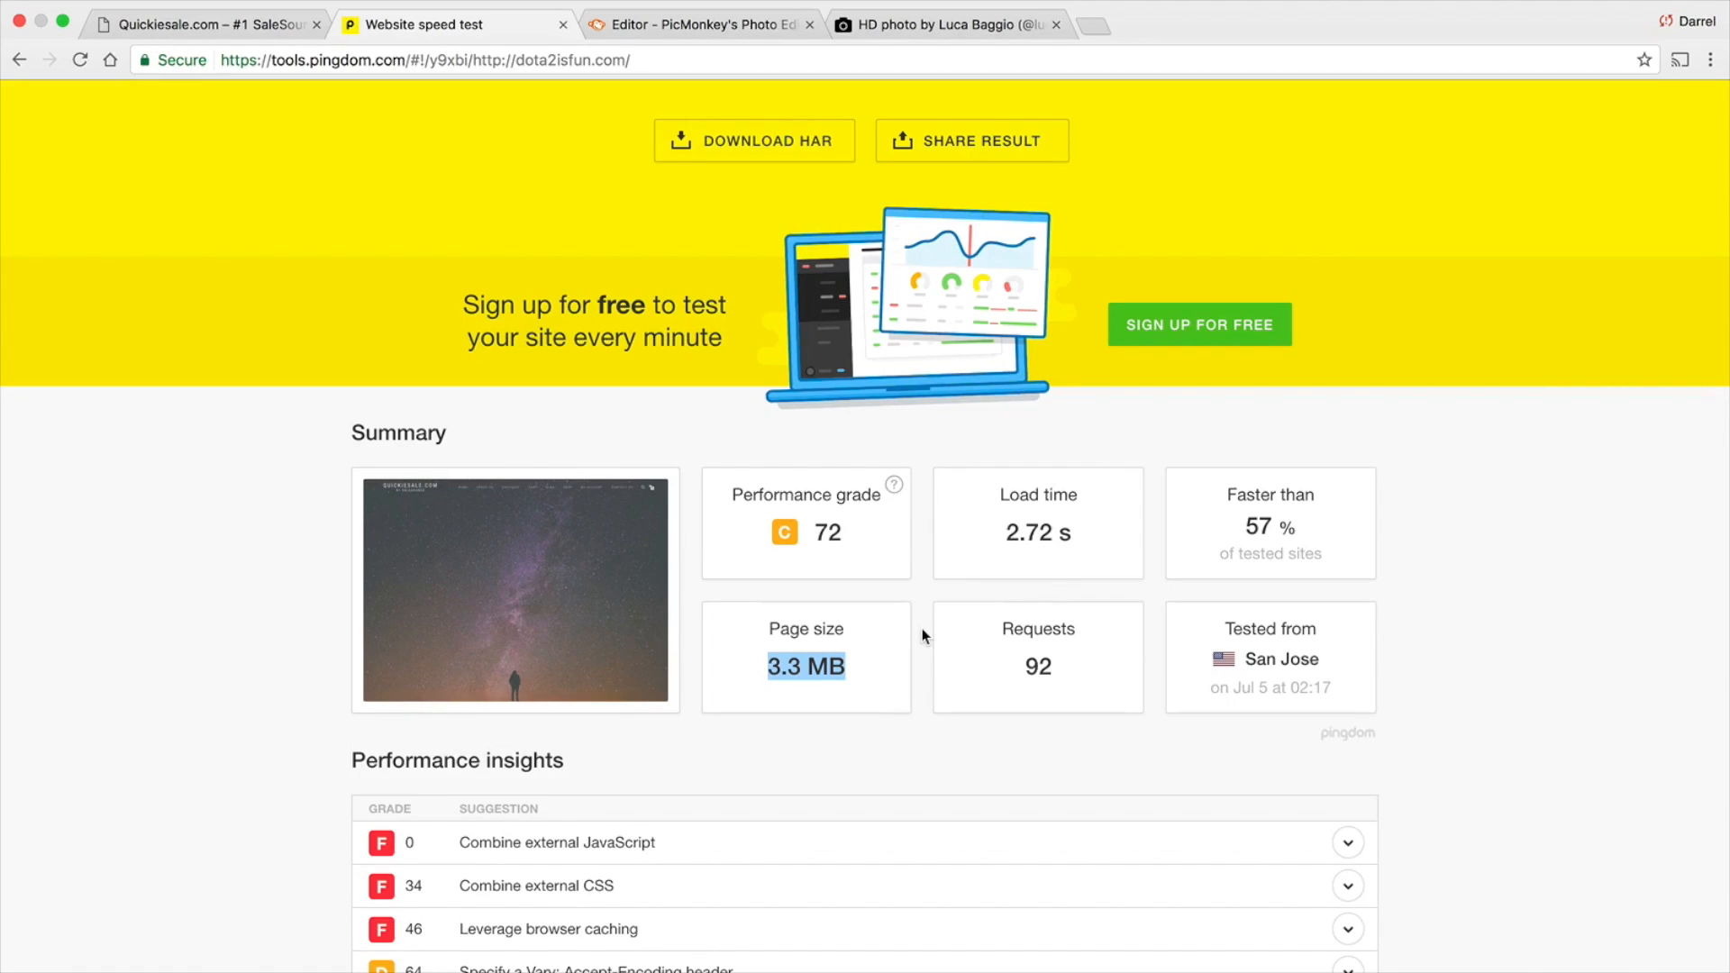
scroll(918, 629, "up", 1)
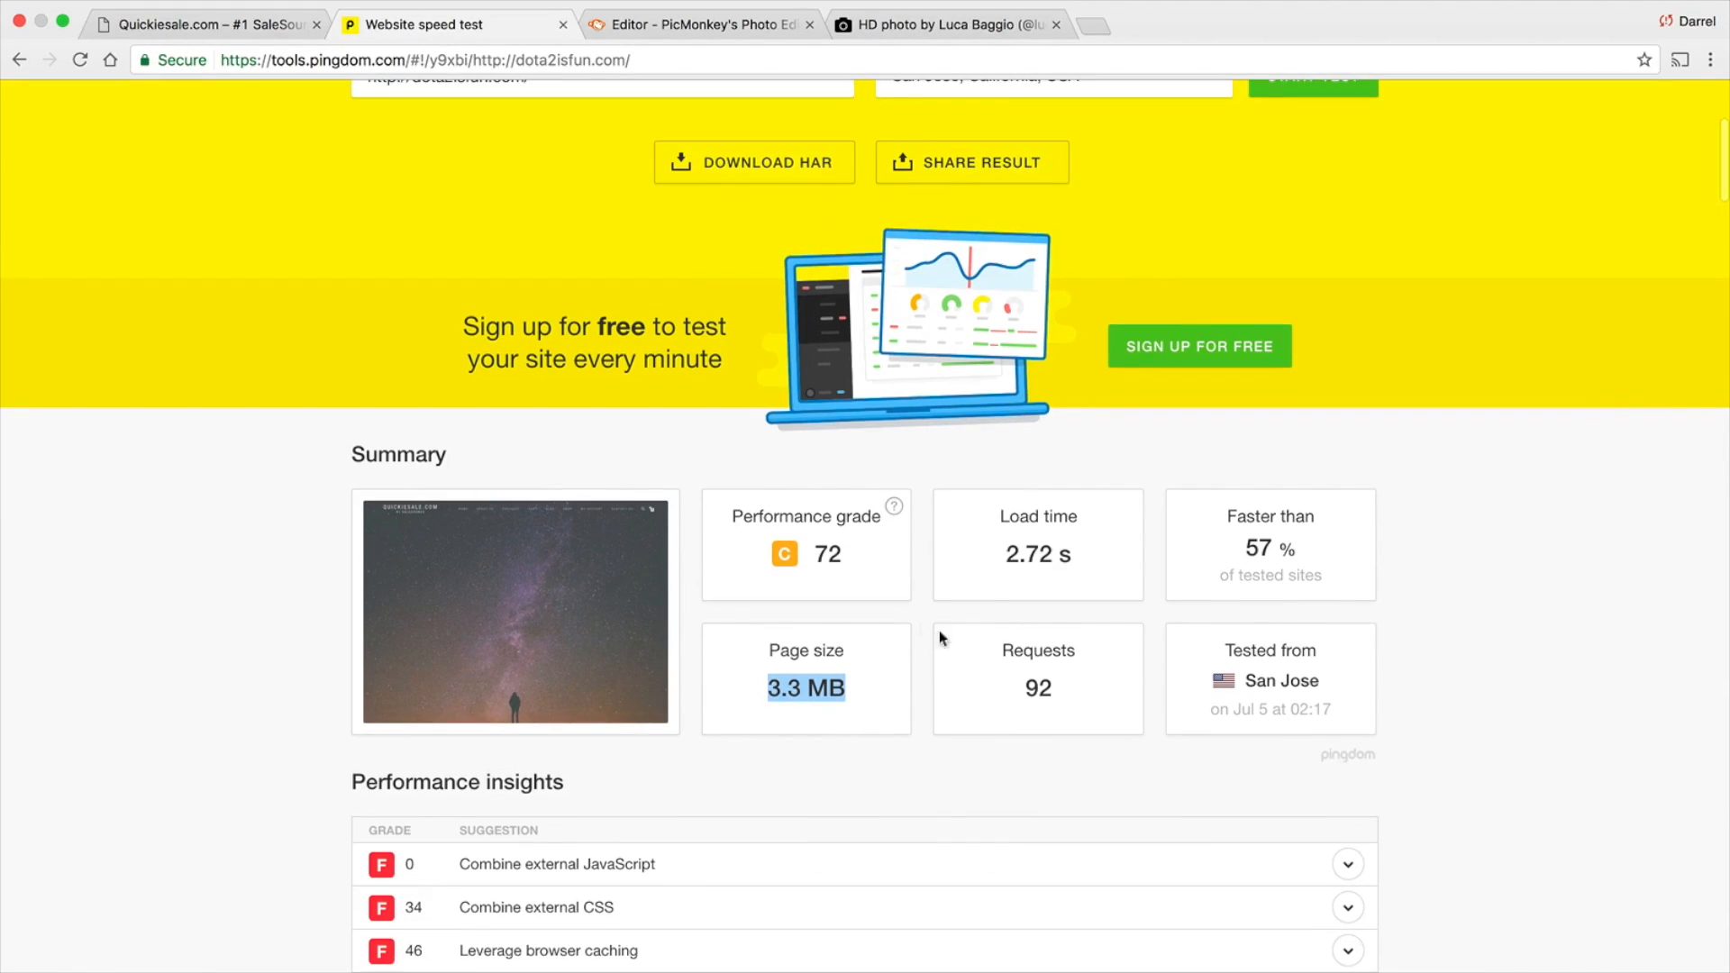
scroll(1051, 595, "up", 2)
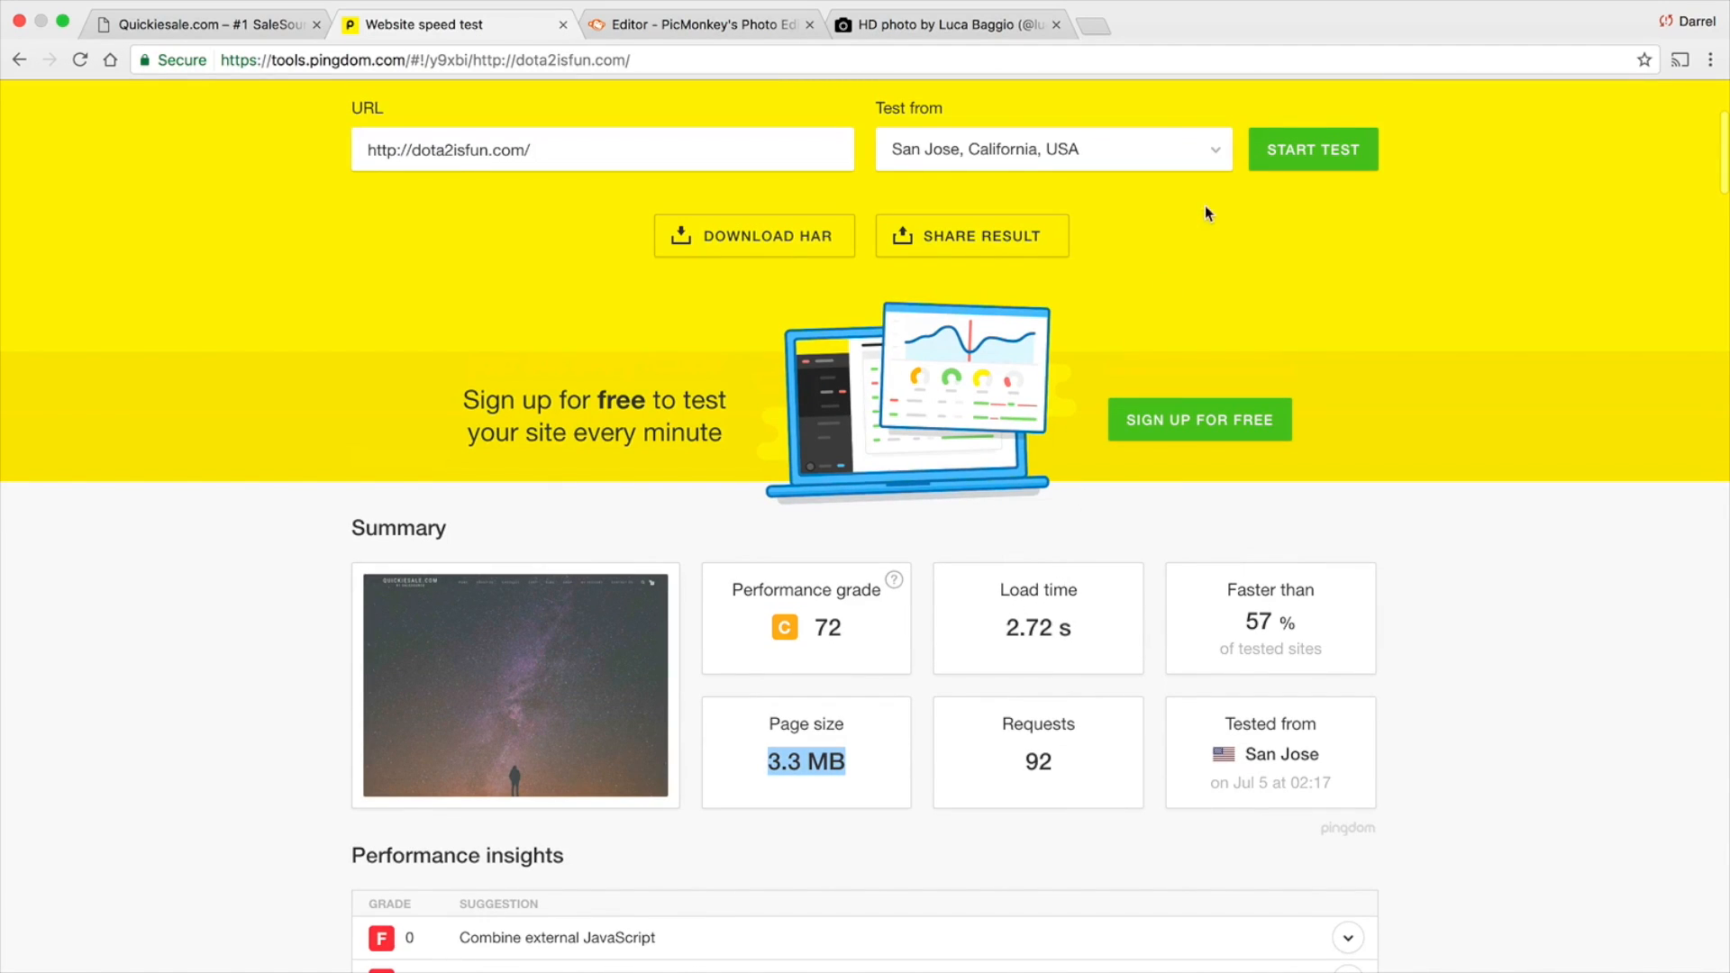
left_click_drag(1090, 629, 988, 620)
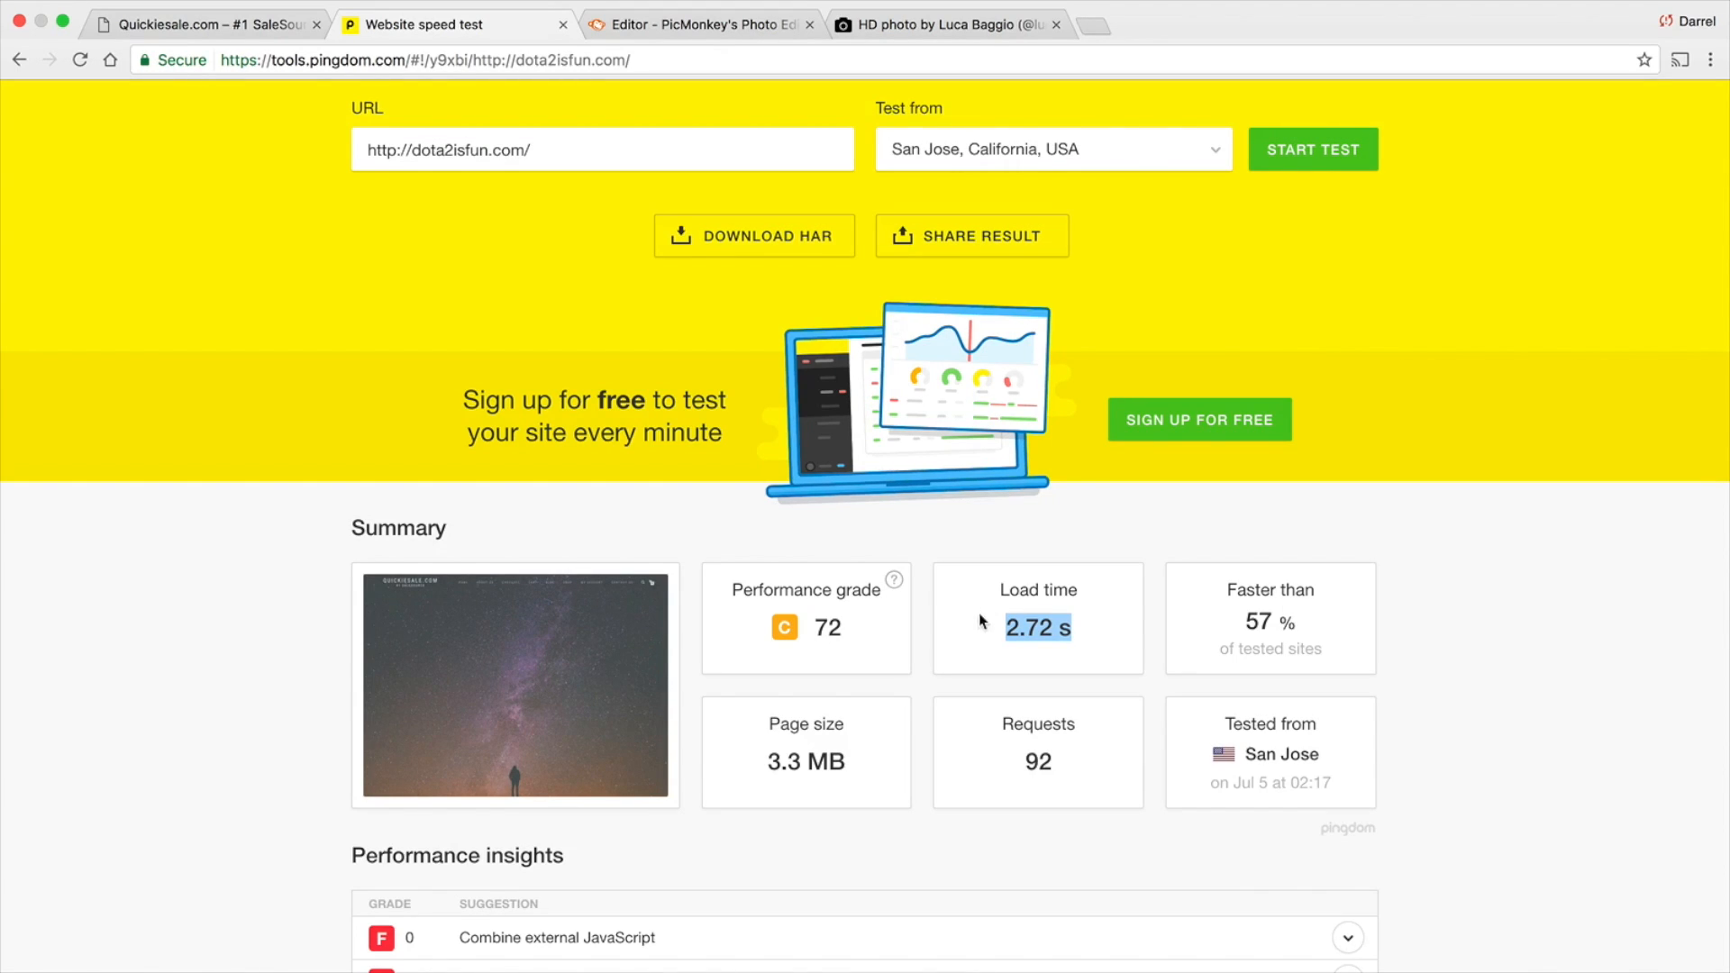
Open the WordPress admin dashboard of the Quickiesale.com site
left_click(225, 27)
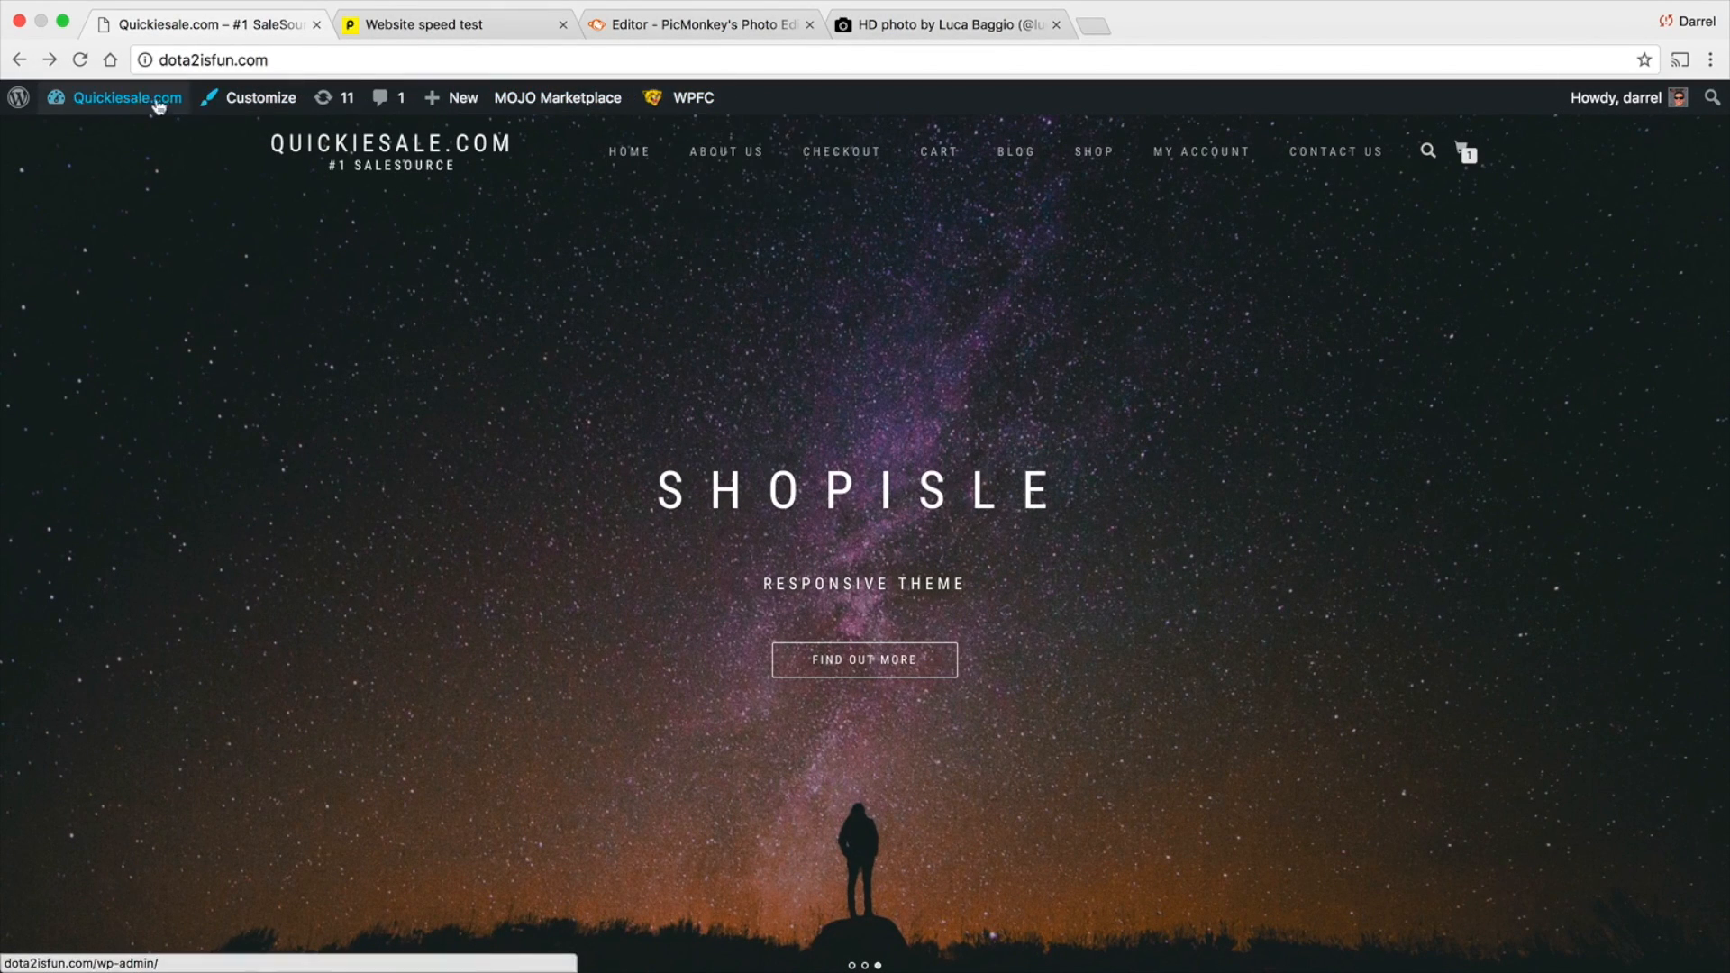
mouse_move(121, 105)
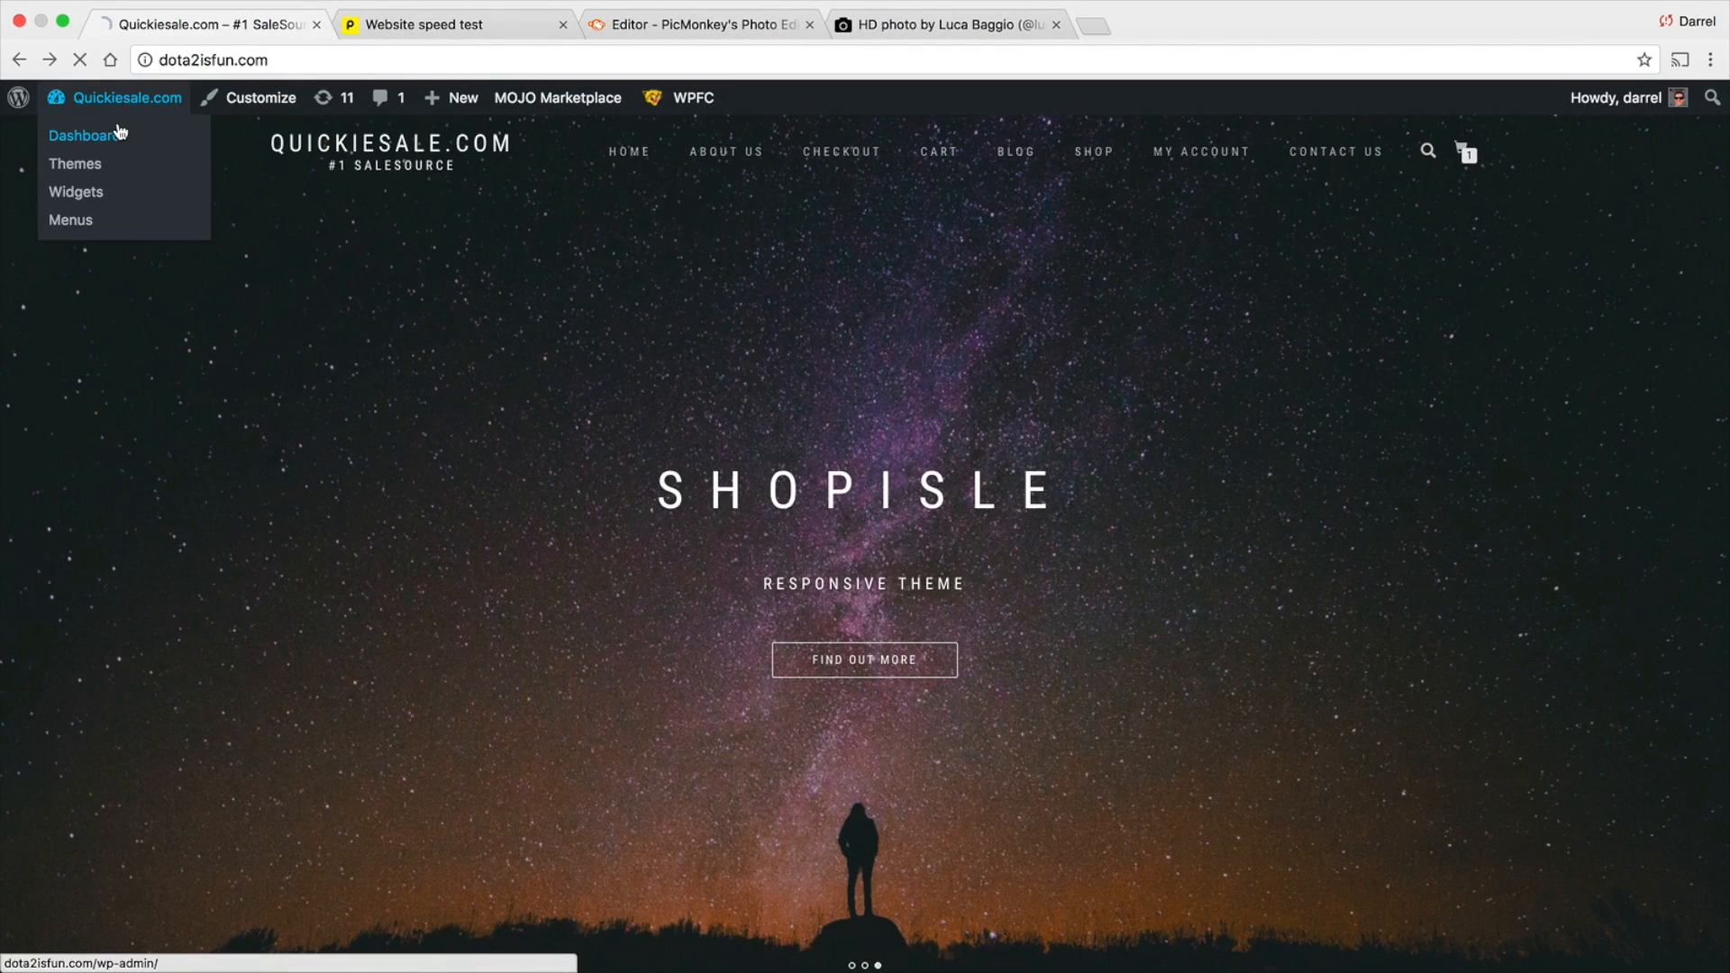
left_click(120, 133)
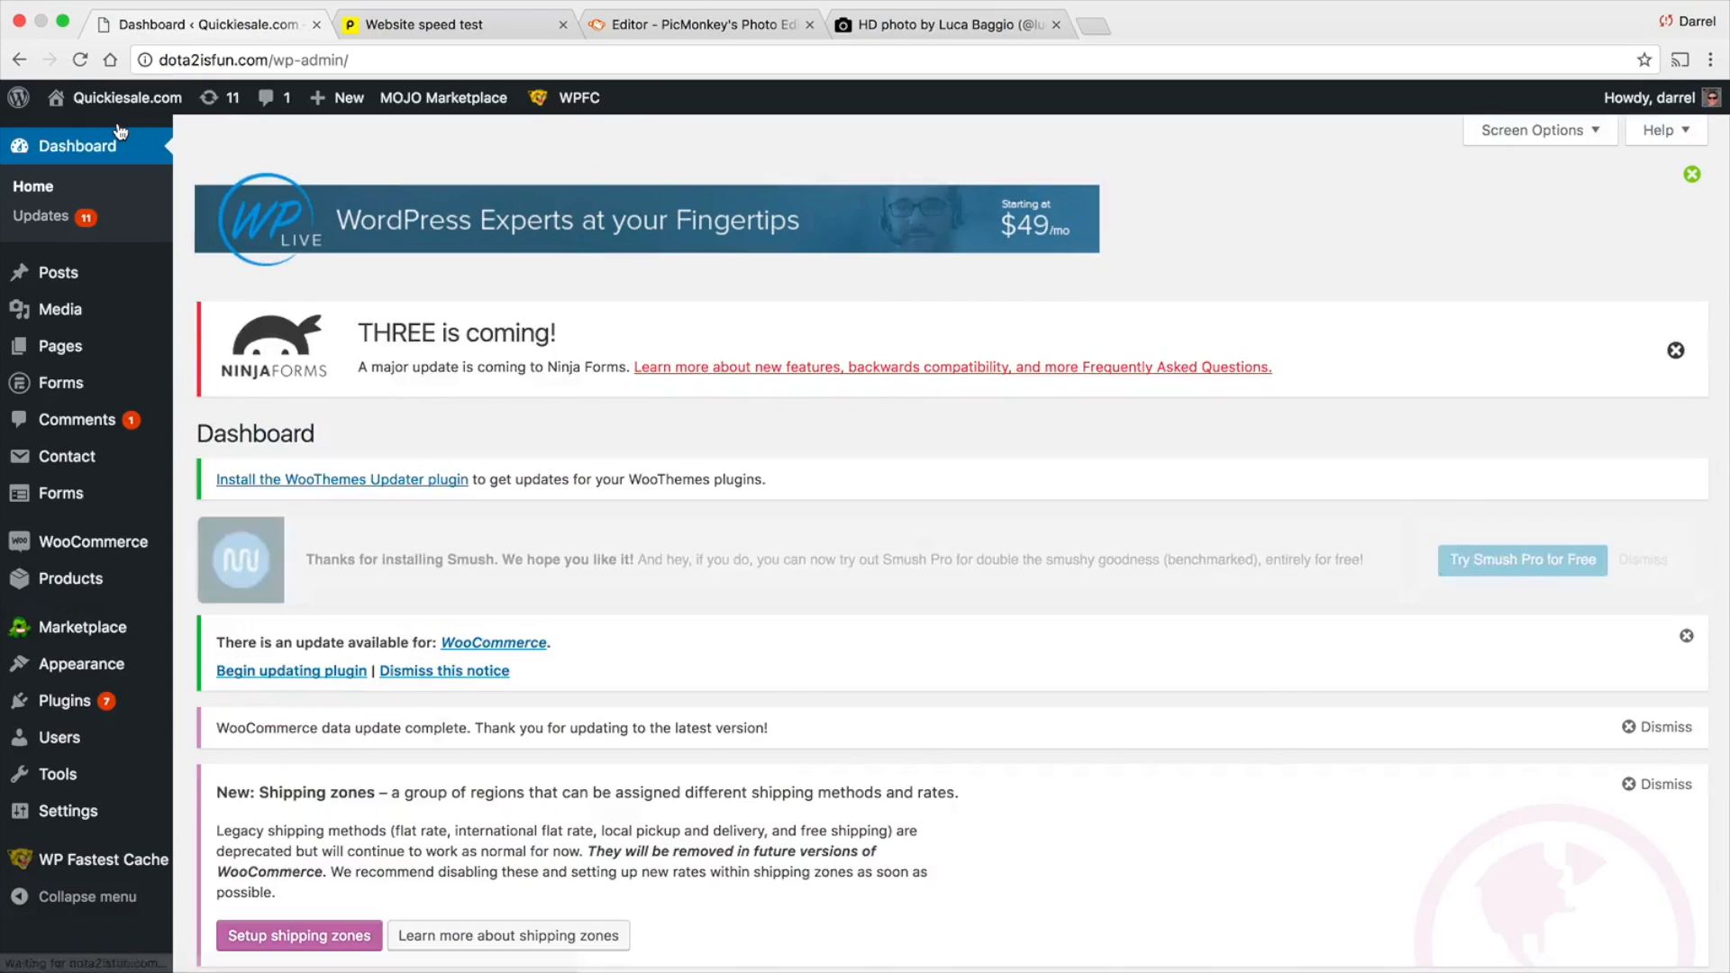
scroll(1137, 263, "down", 4)
scroll(375, 533, "up", 1)
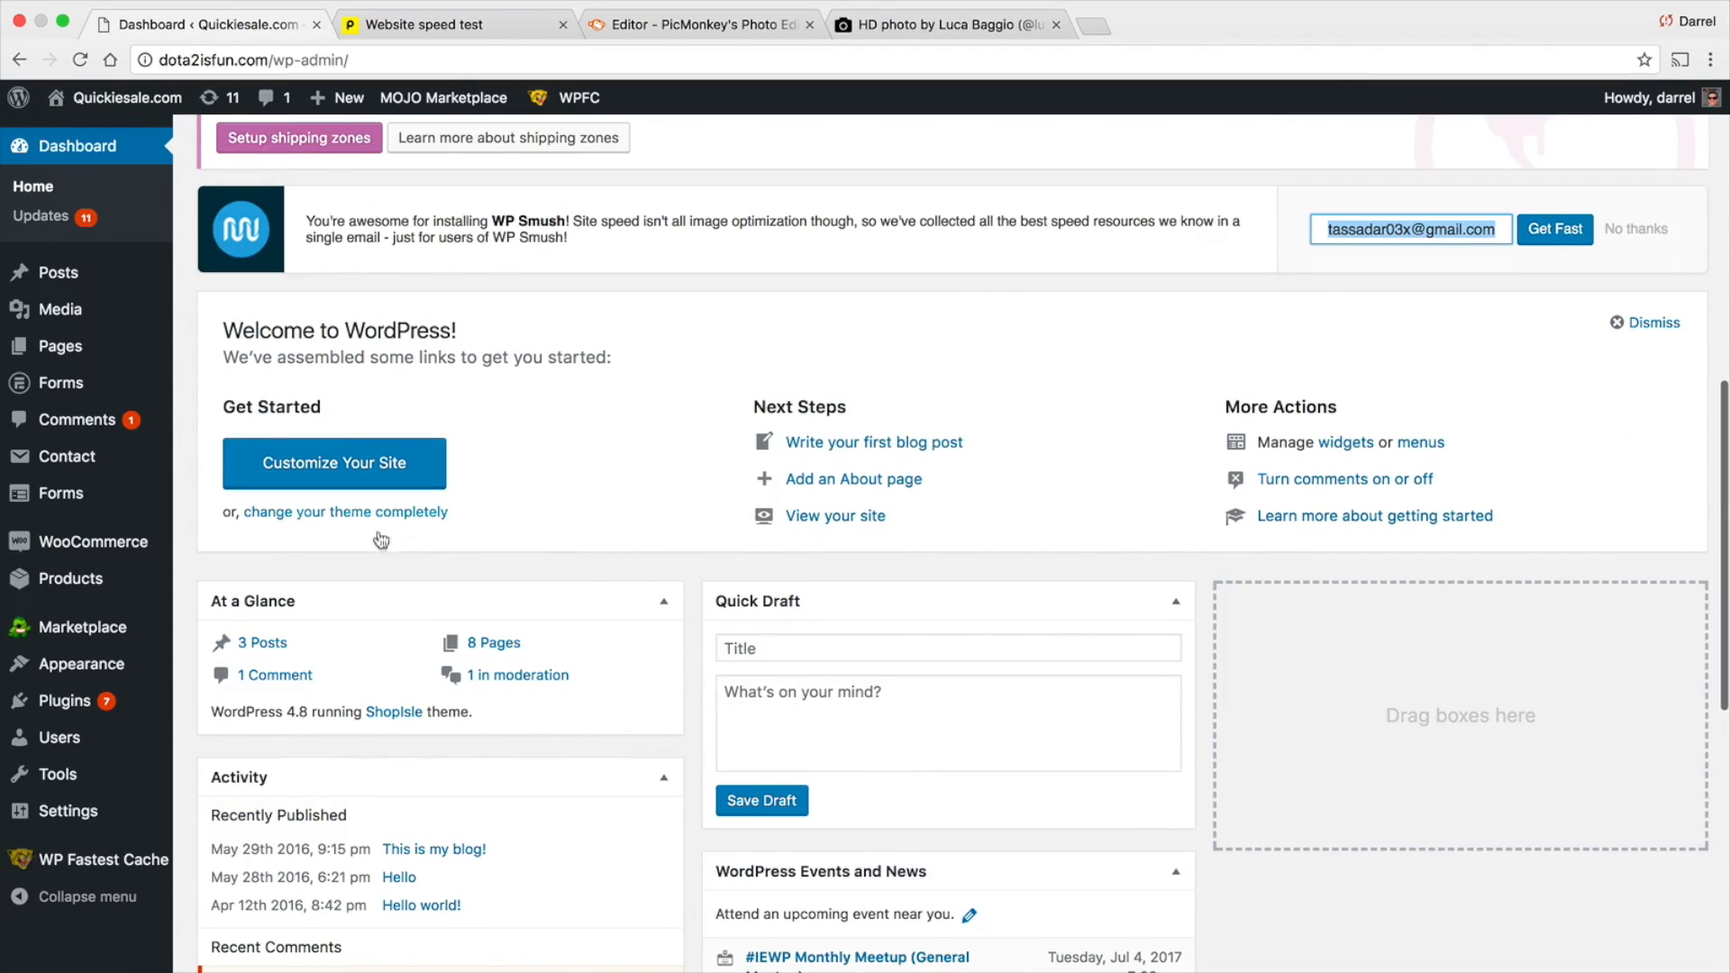
Search for "cache" among the new plugins available to add to the site
mouse_move(84, 695)
left_click(222, 734)
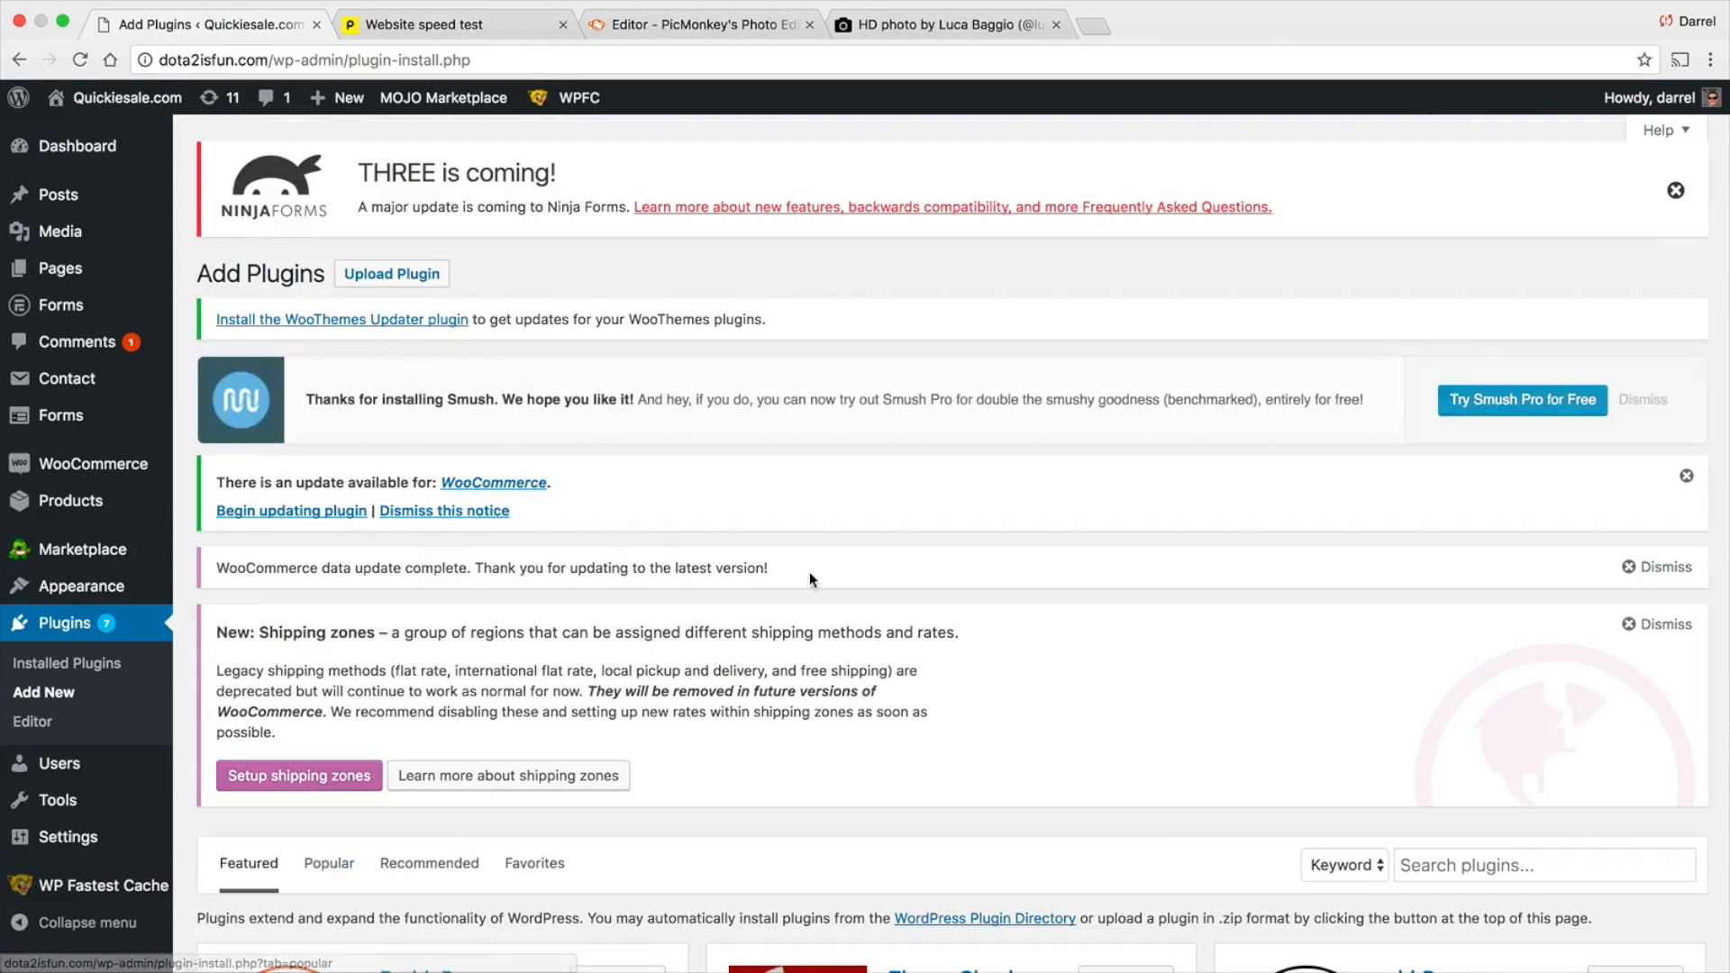
scroll(1431, 709, "down", 1)
left_click(1460, 782)
type("cache")
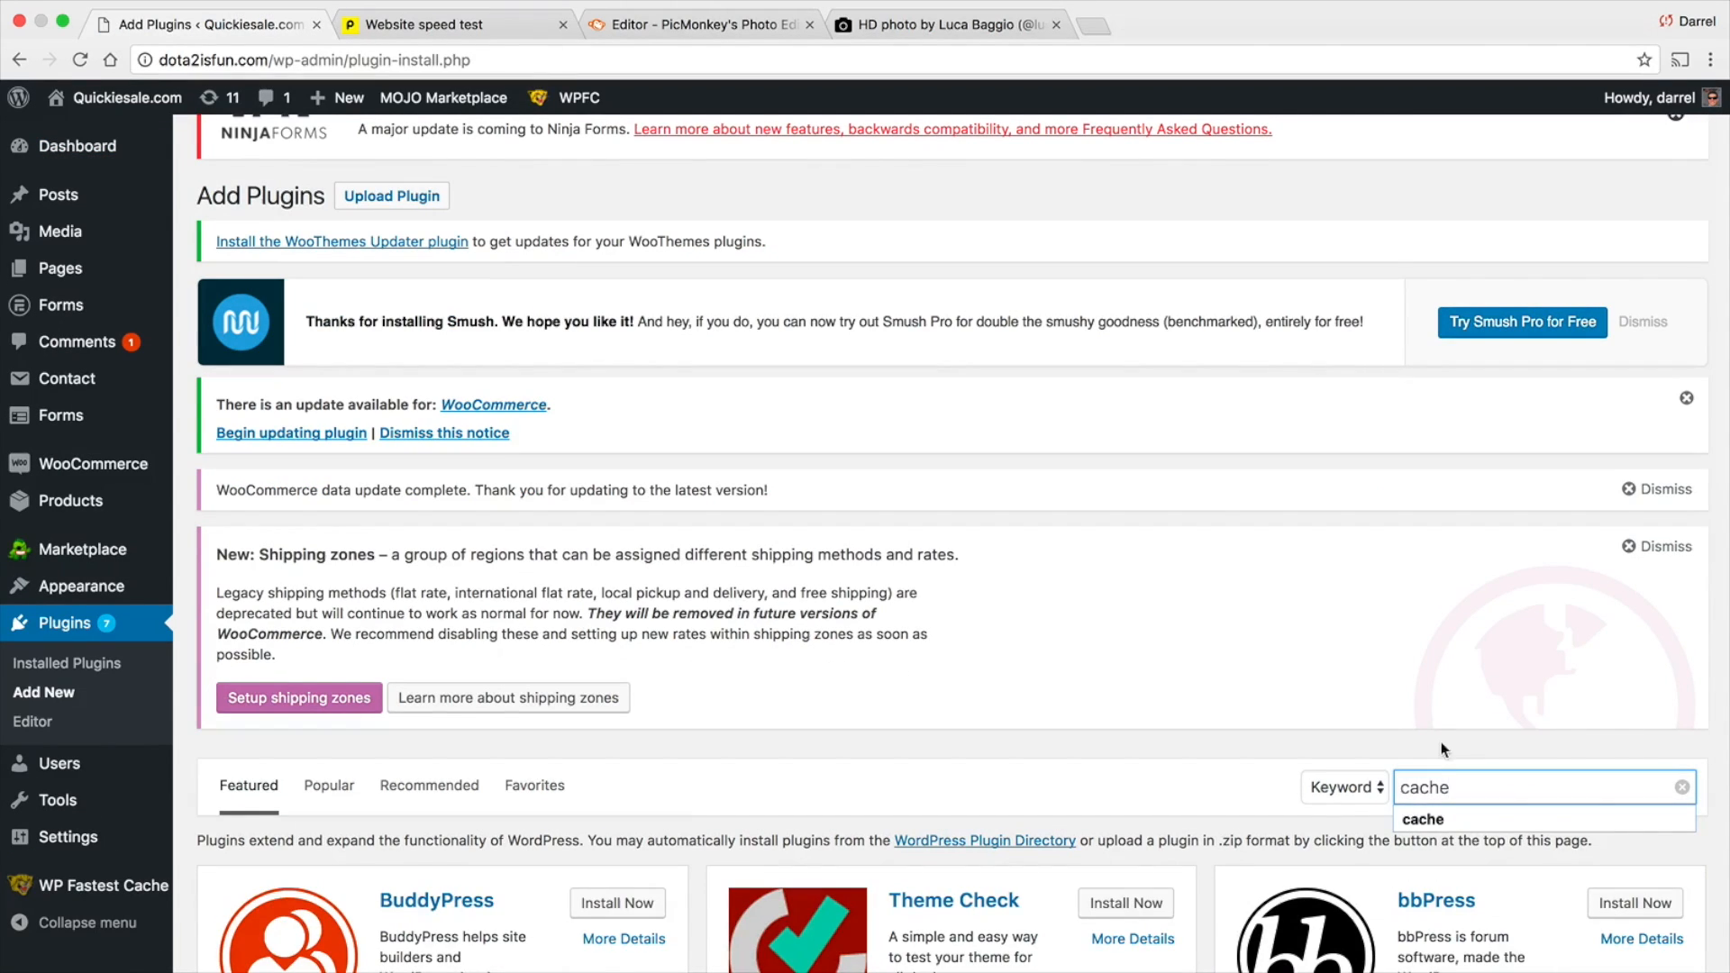
key("Return")
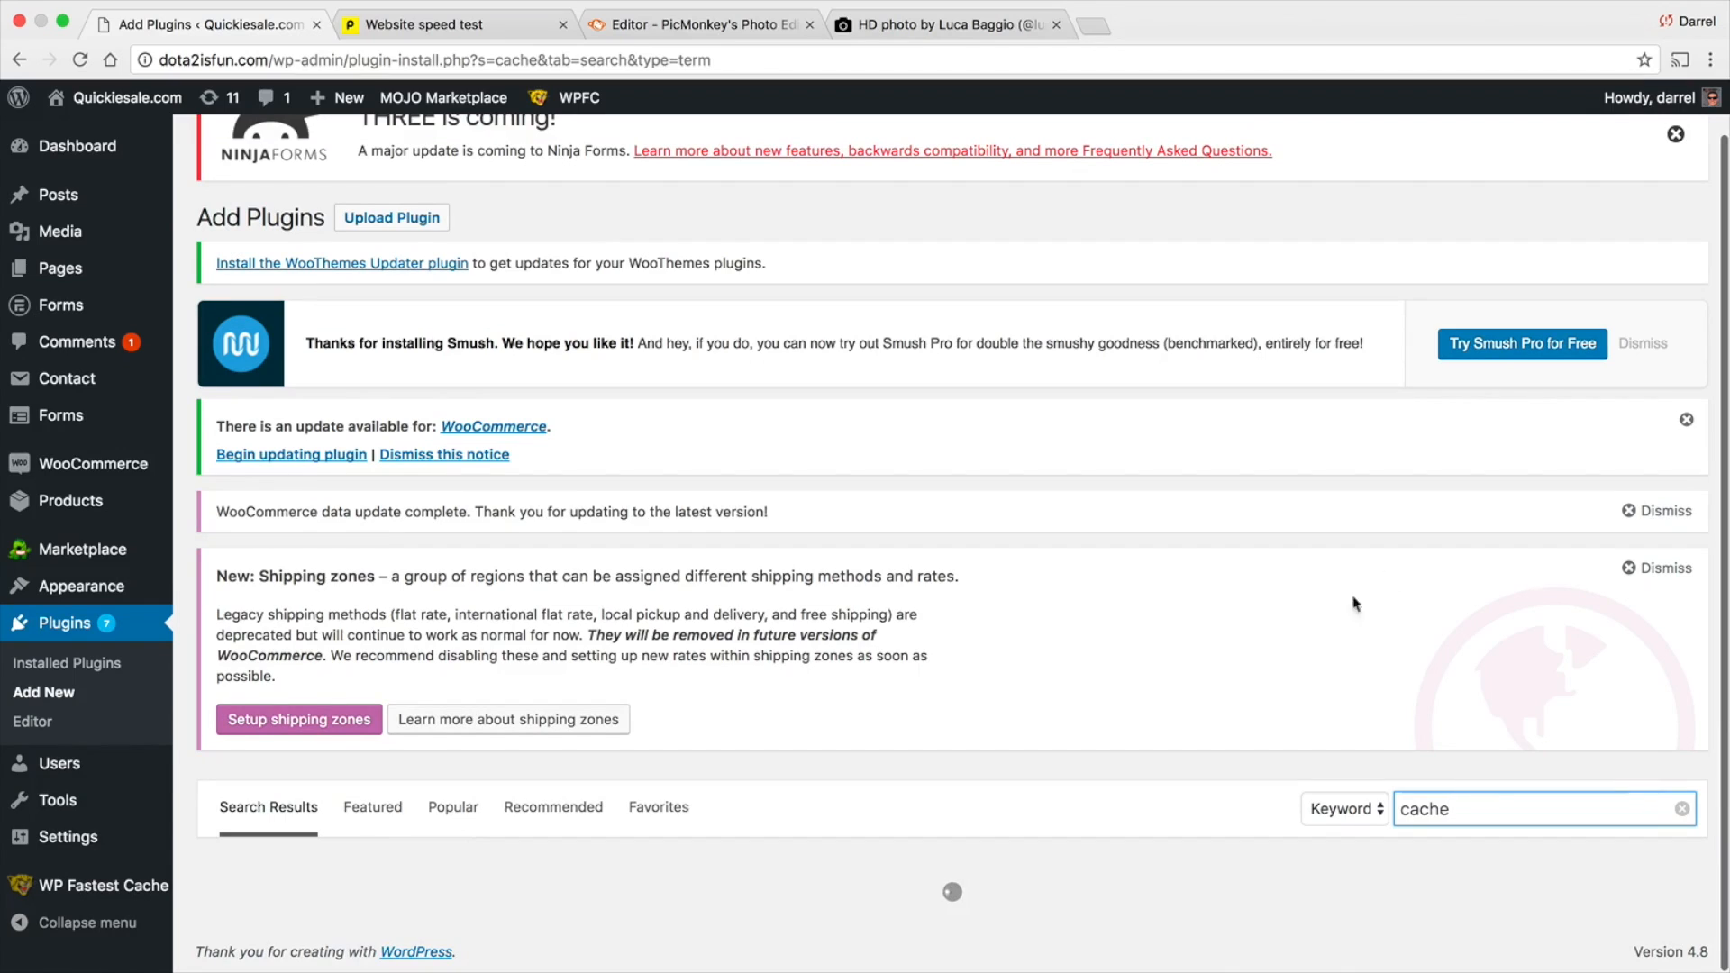
scroll(1097, 540, "down", 5)
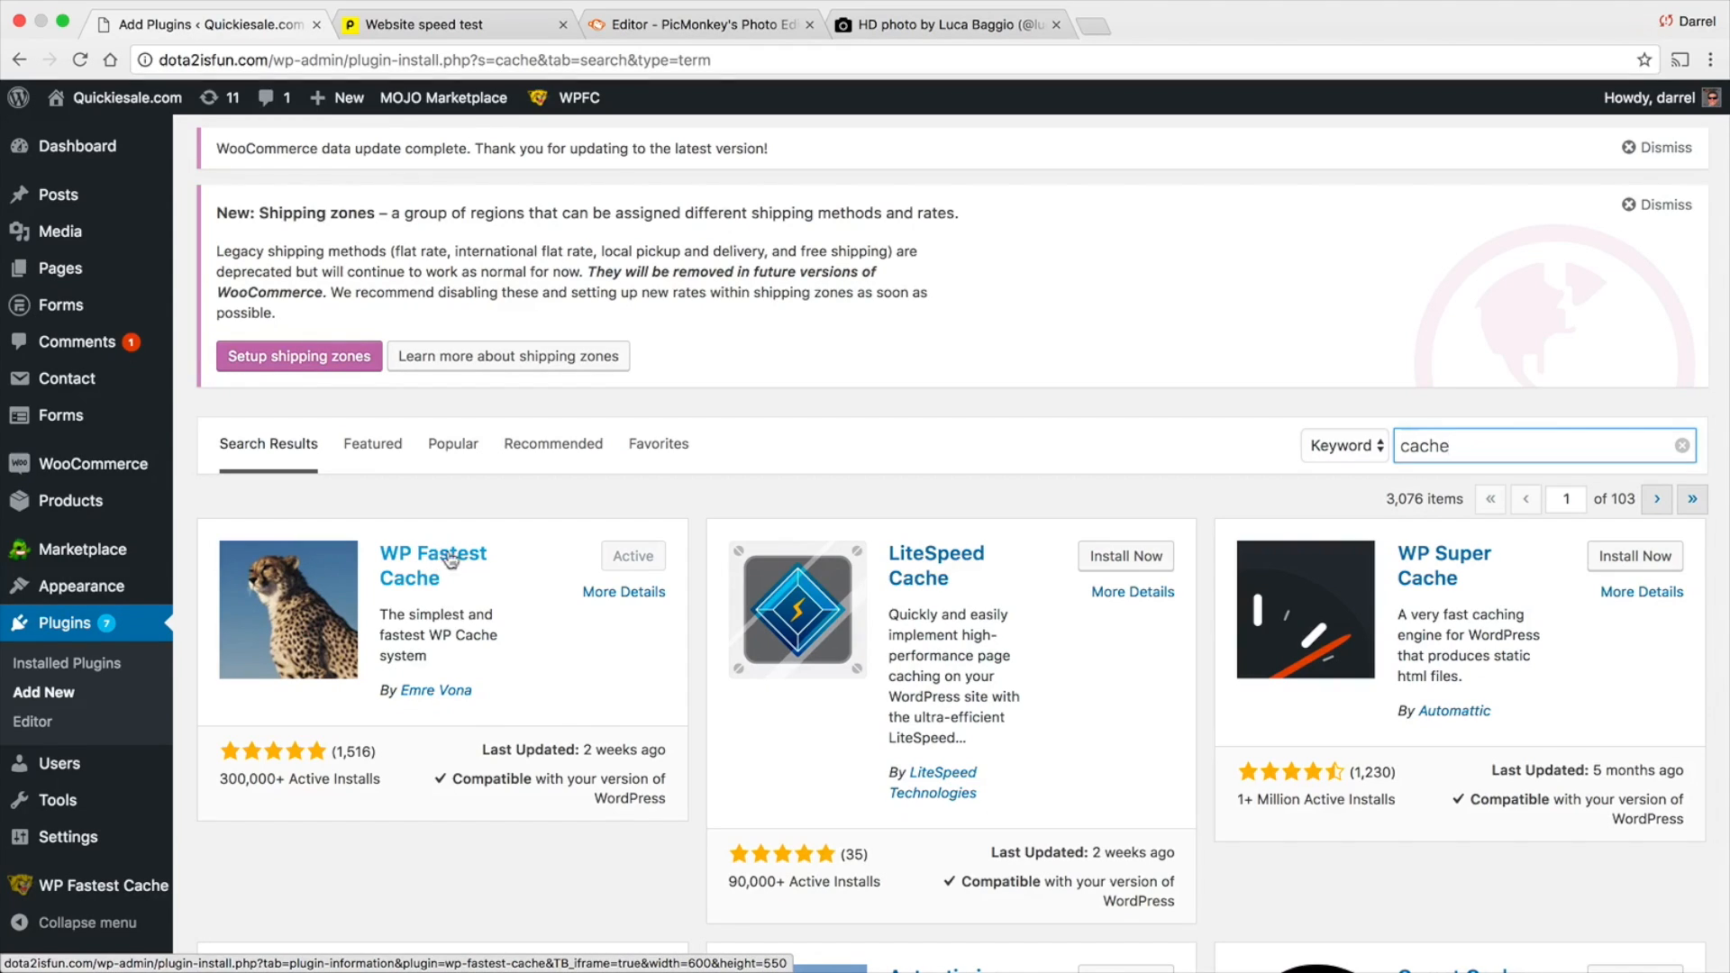
Examine the rating count and active installs of the WP Fastest Cache plugin in the search results
left_click(391, 759)
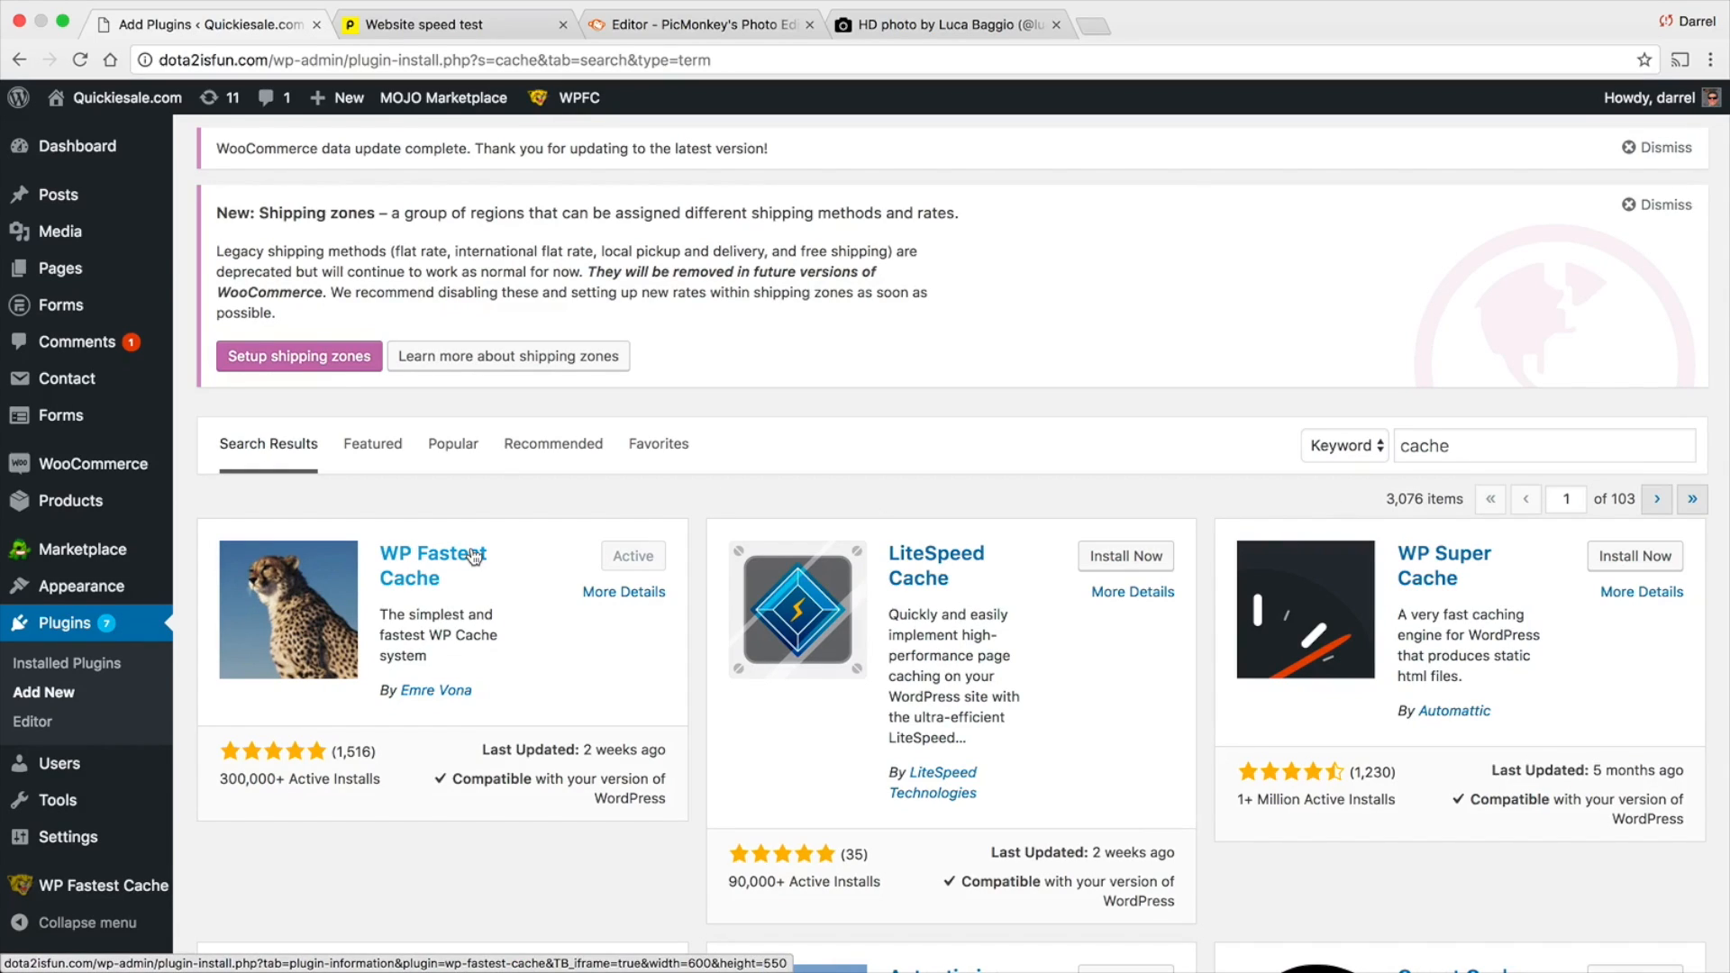
left_click_drag(328, 753, 354, 753)
left_click(387, 752)
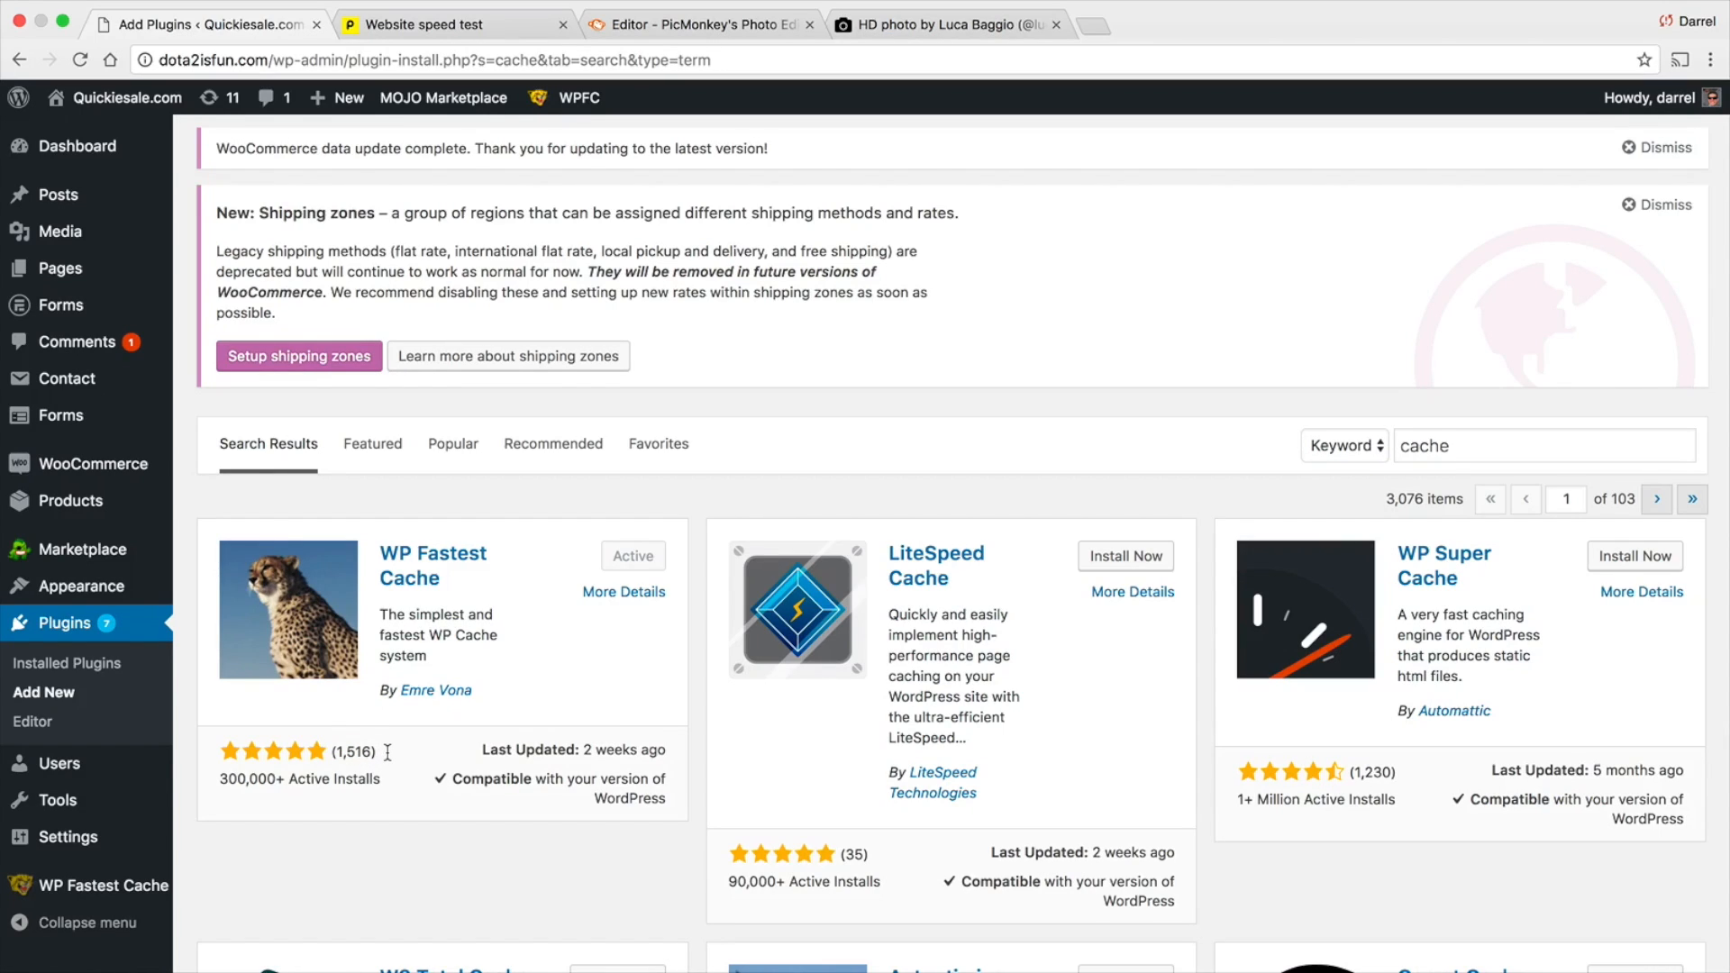
left_click_drag(329, 753, 267, 783)
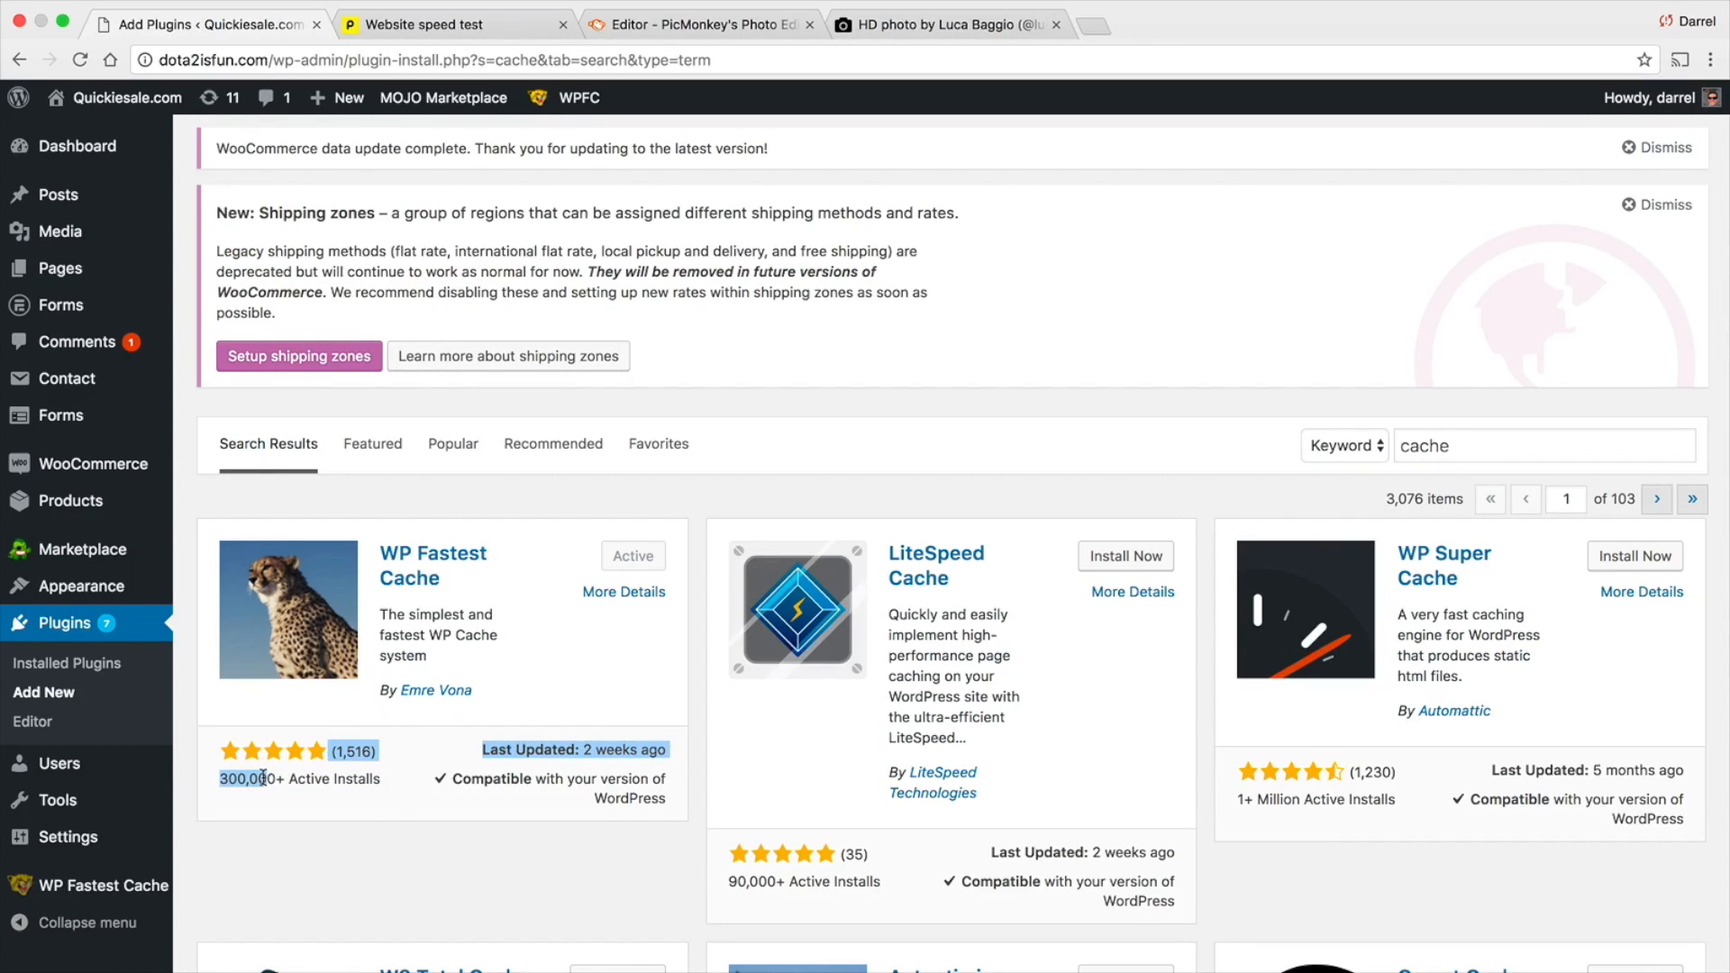
left_click(309, 838)
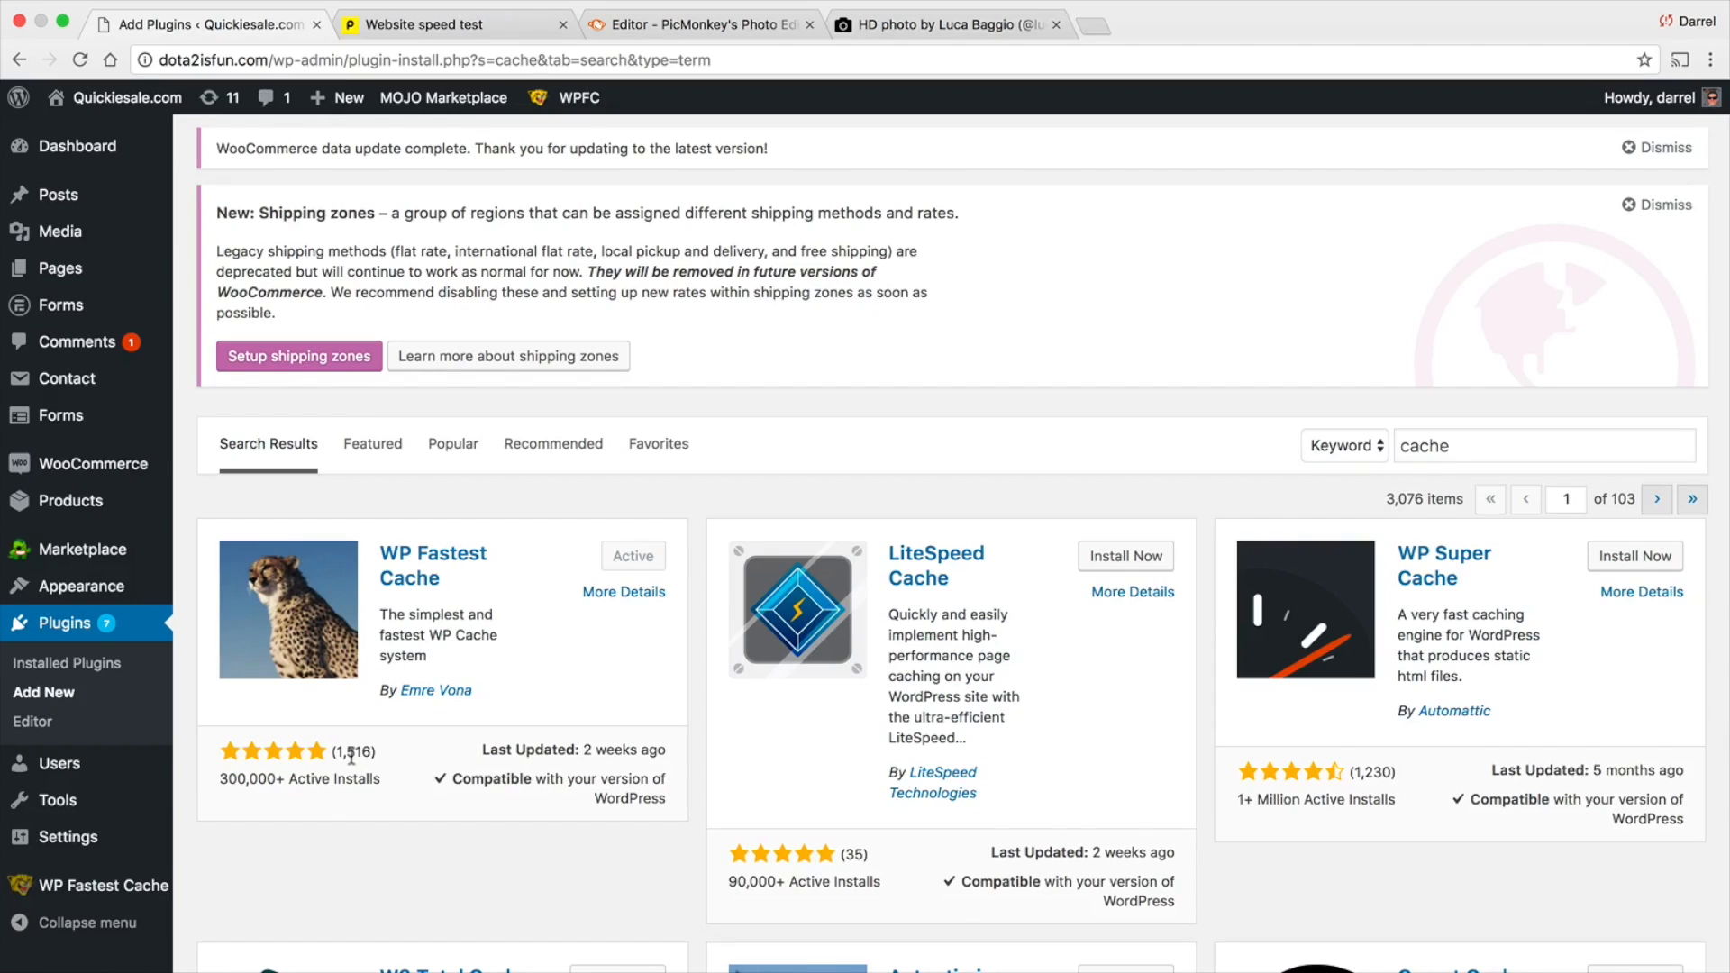
Open the WP Fastest Cache settings and enable the Logged-in Users and Mobile options that withhold the cached version
left_click(135, 887)
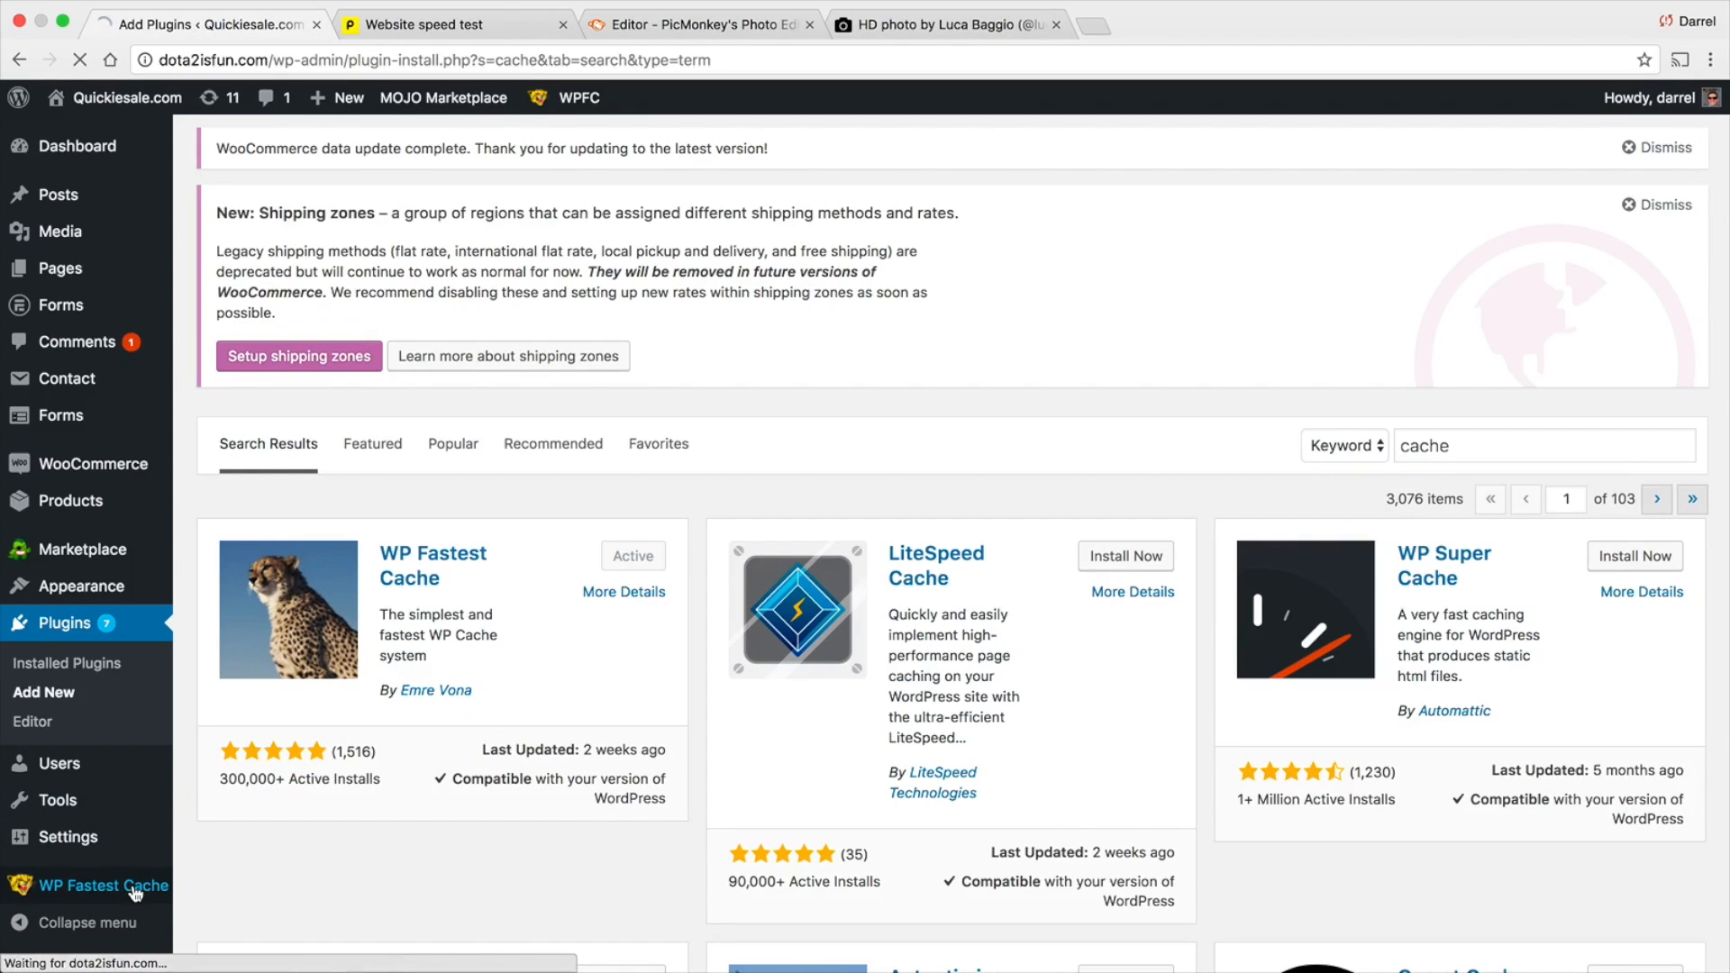
scroll(396, 738, "down", 5)
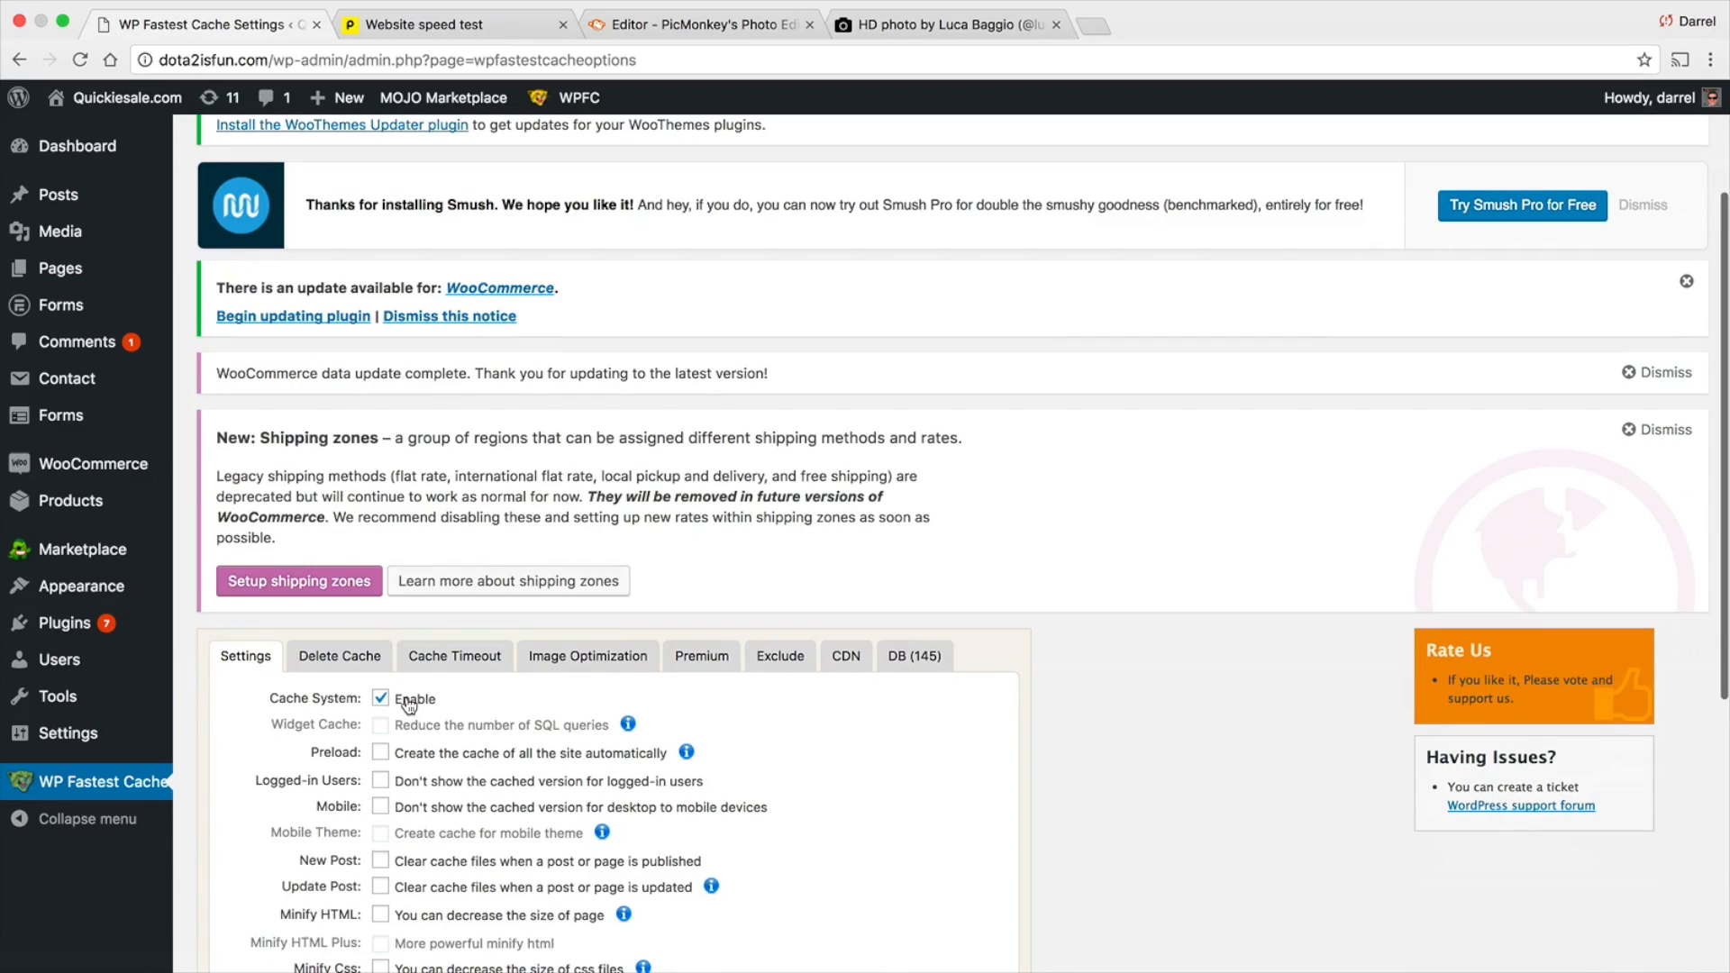
scroll(410, 702, "down", 2)
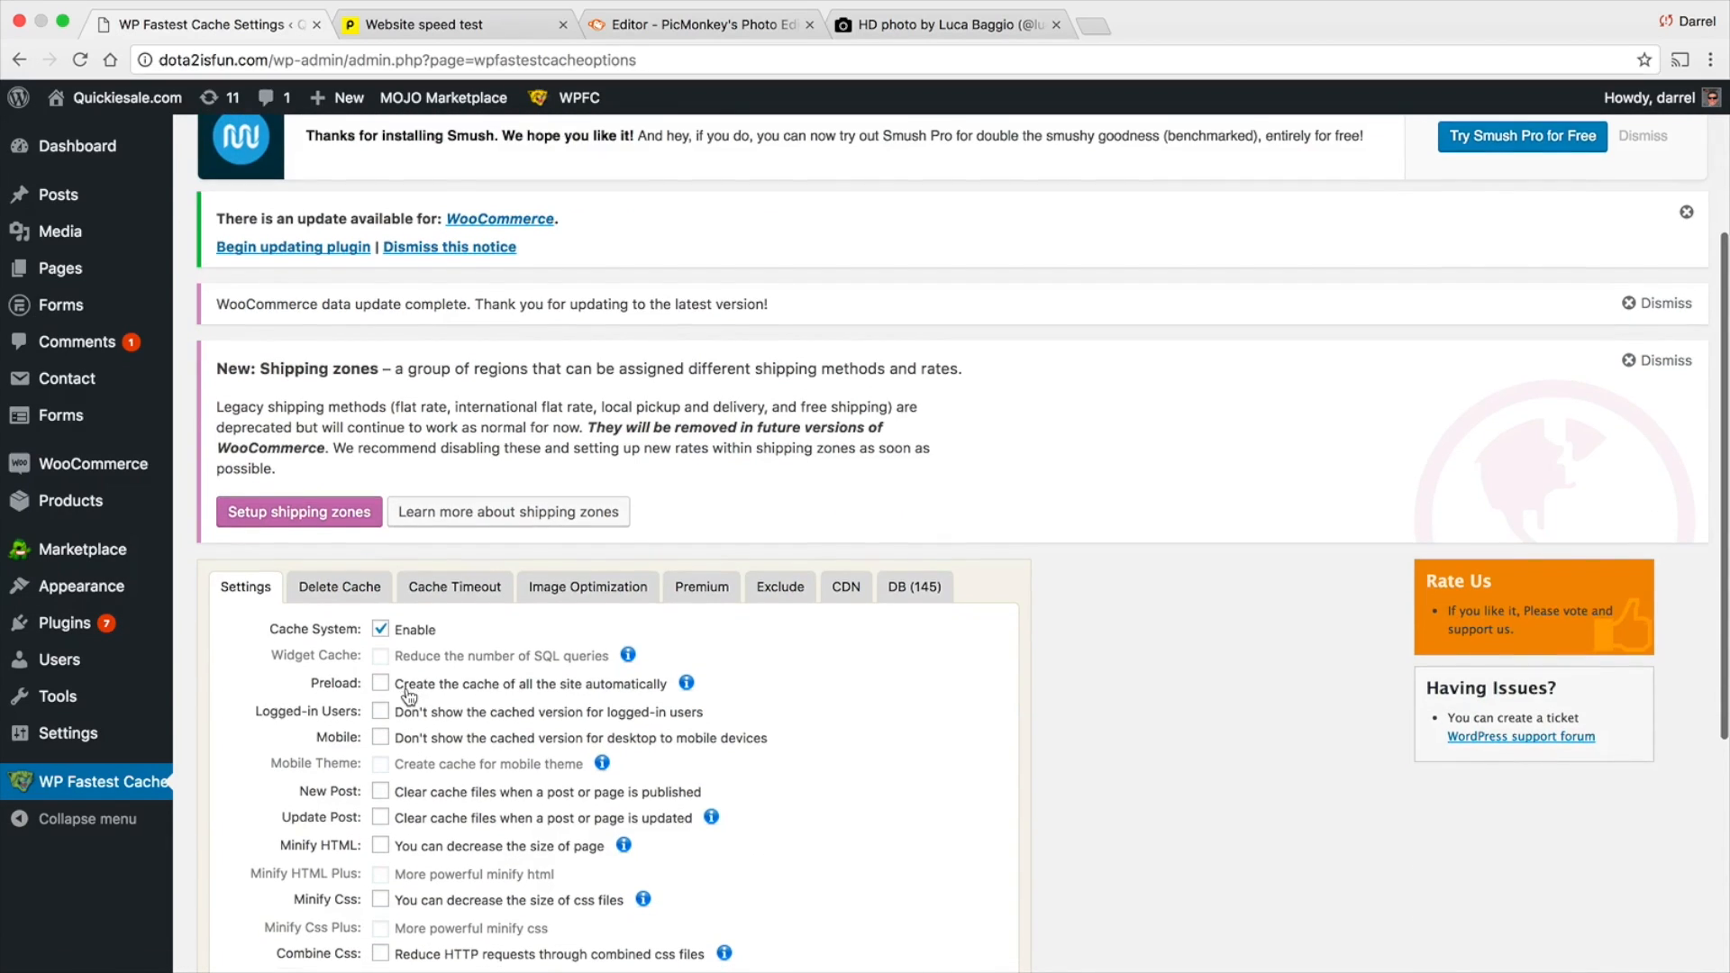
scroll(408, 694, "down", 4)
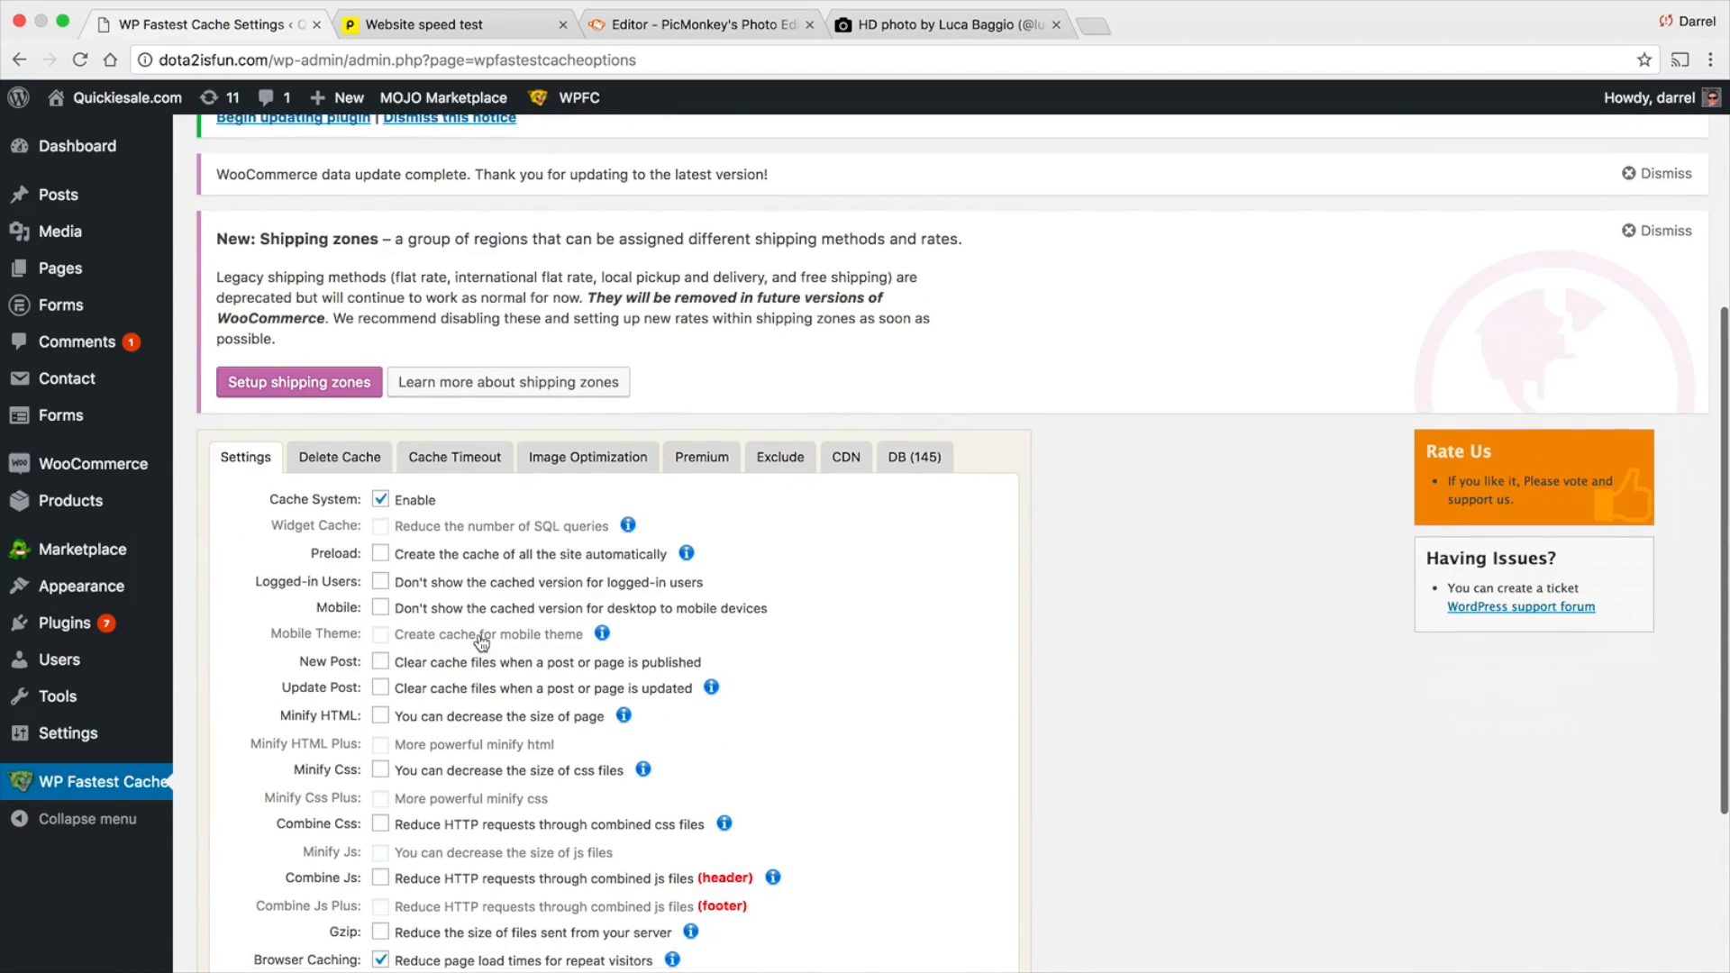
scroll(482, 642, "down", 2)
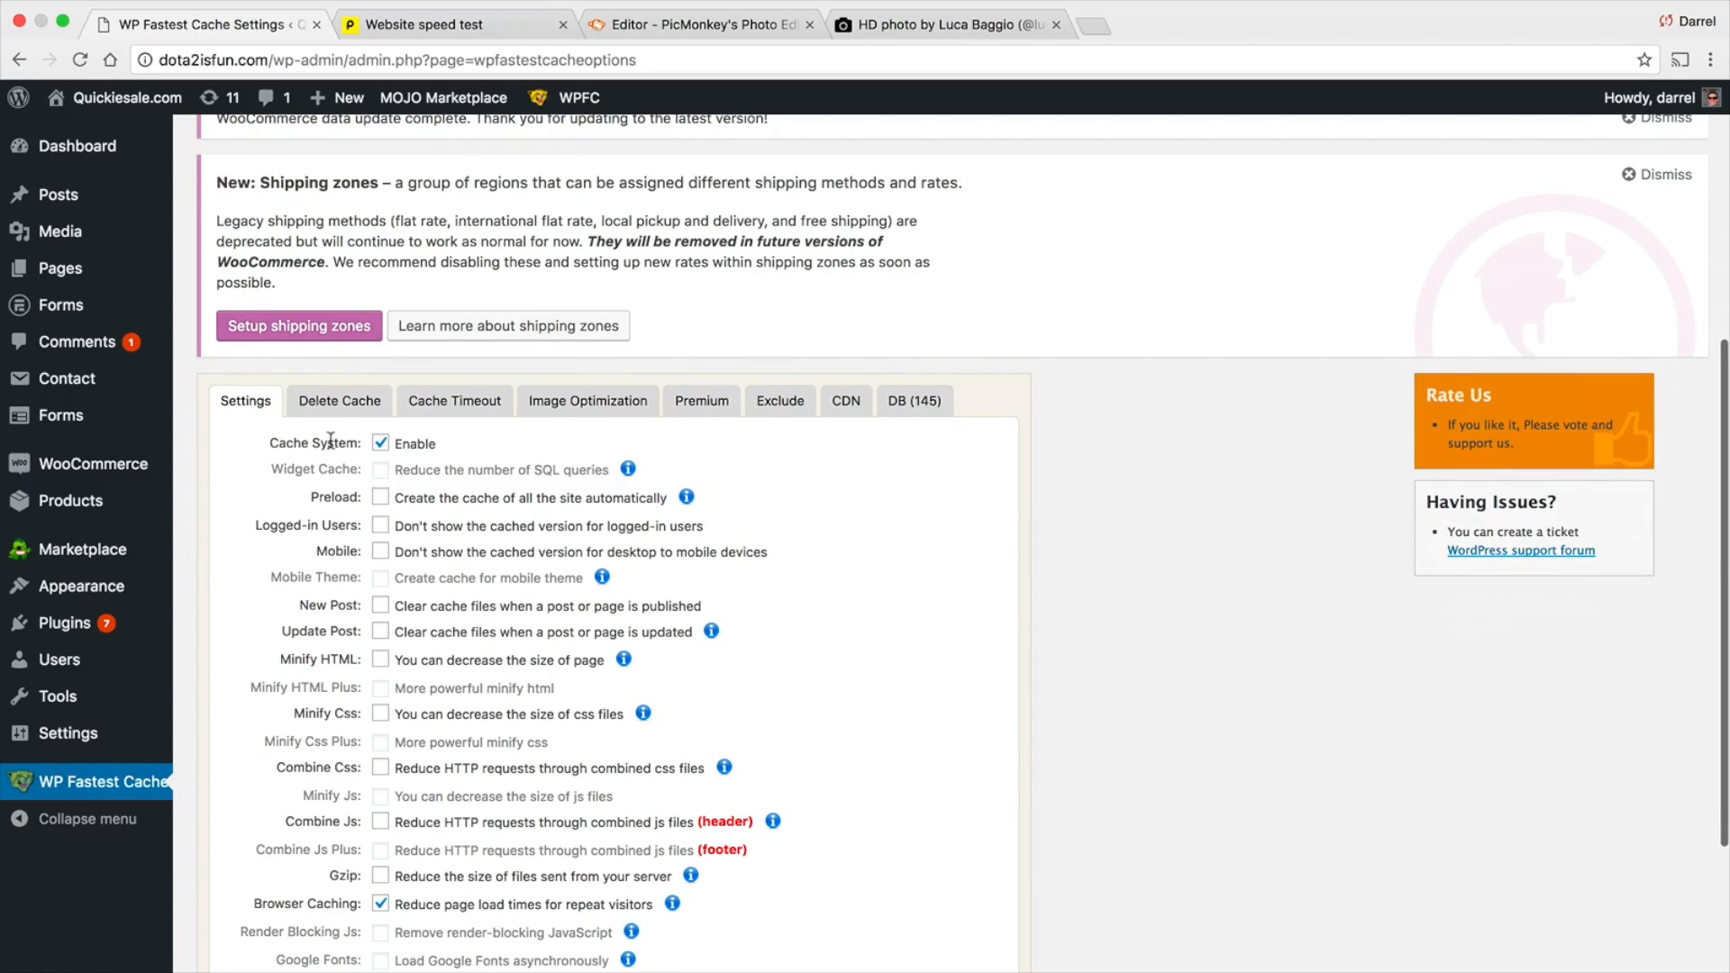
left_click(380, 526)
left_click(381, 551)
Enable New Post with Clear All Cache, Update Post with clearing the cache of the post/page, categories, tags and homepage, and Minify HTML
left_click(380, 604)
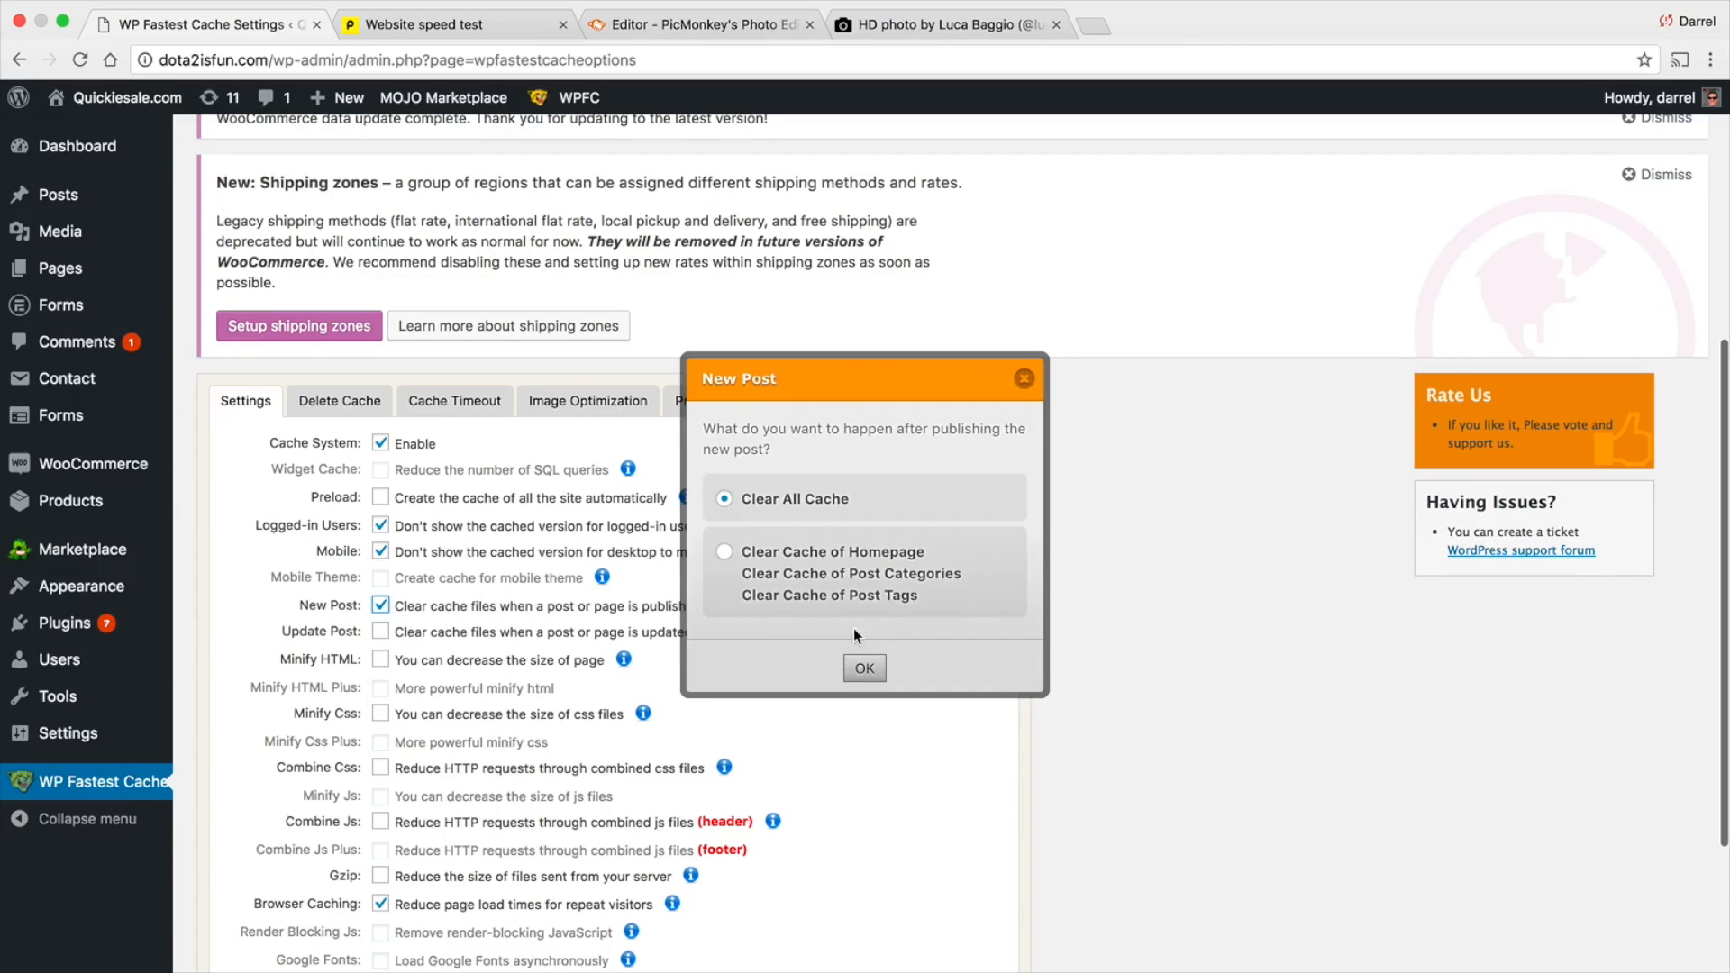
left_click(864, 667)
left_click(380, 630)
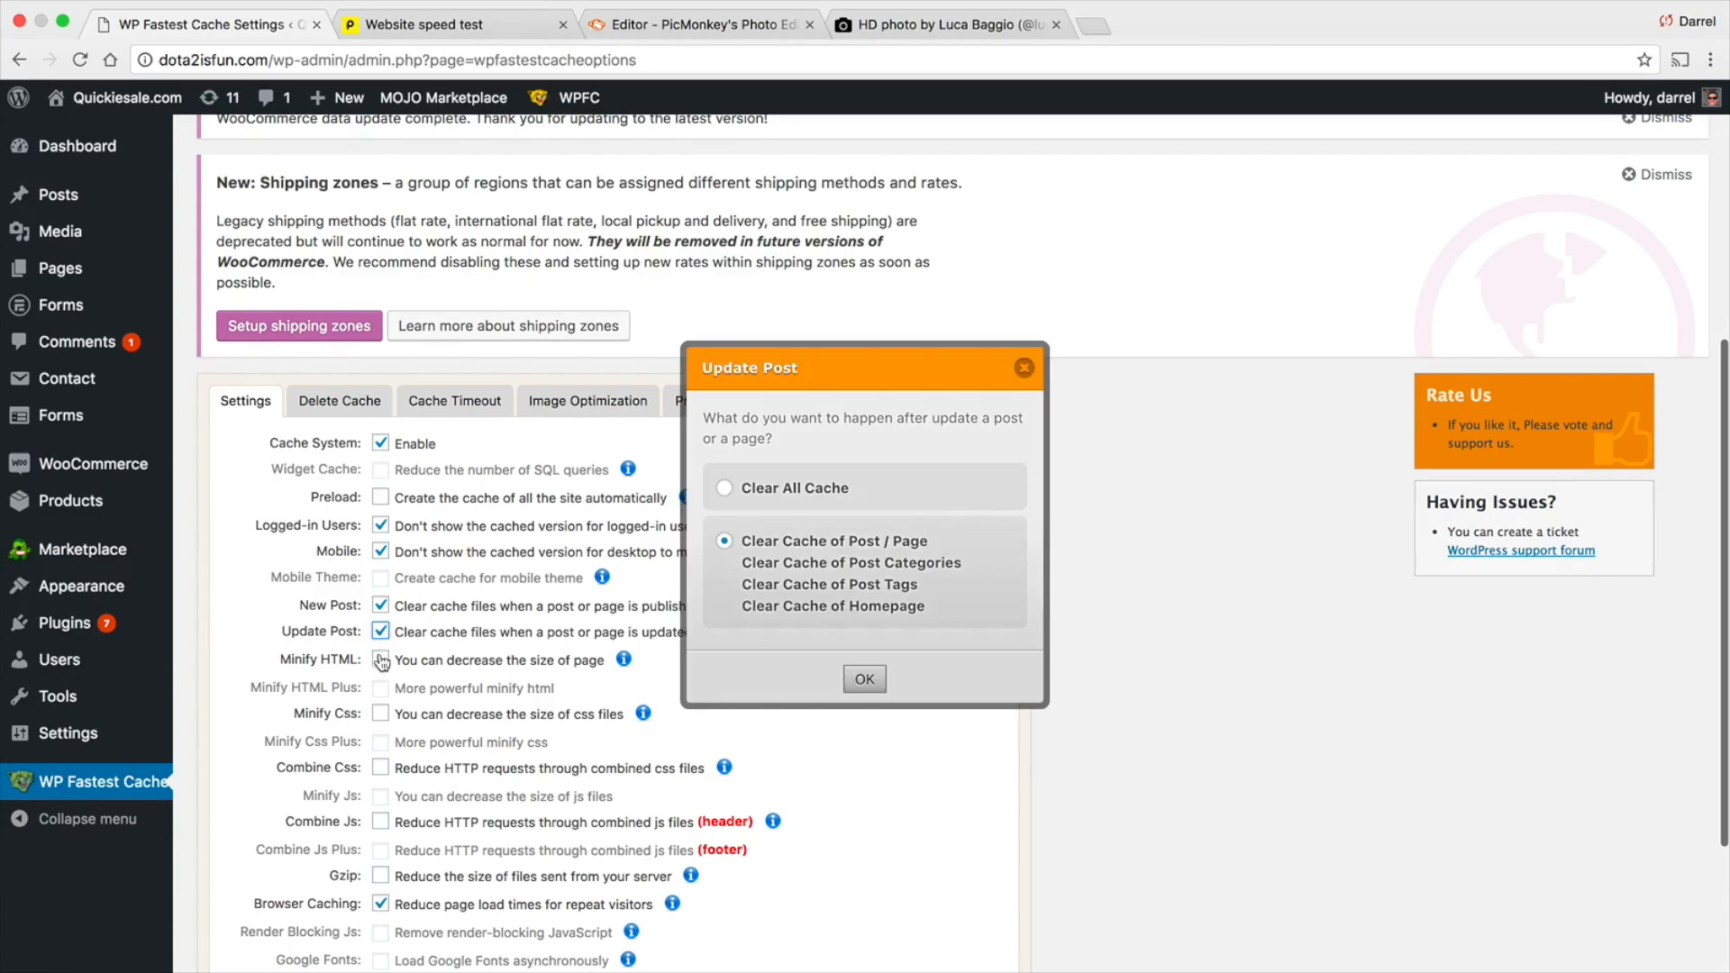
left_click(380, 659)
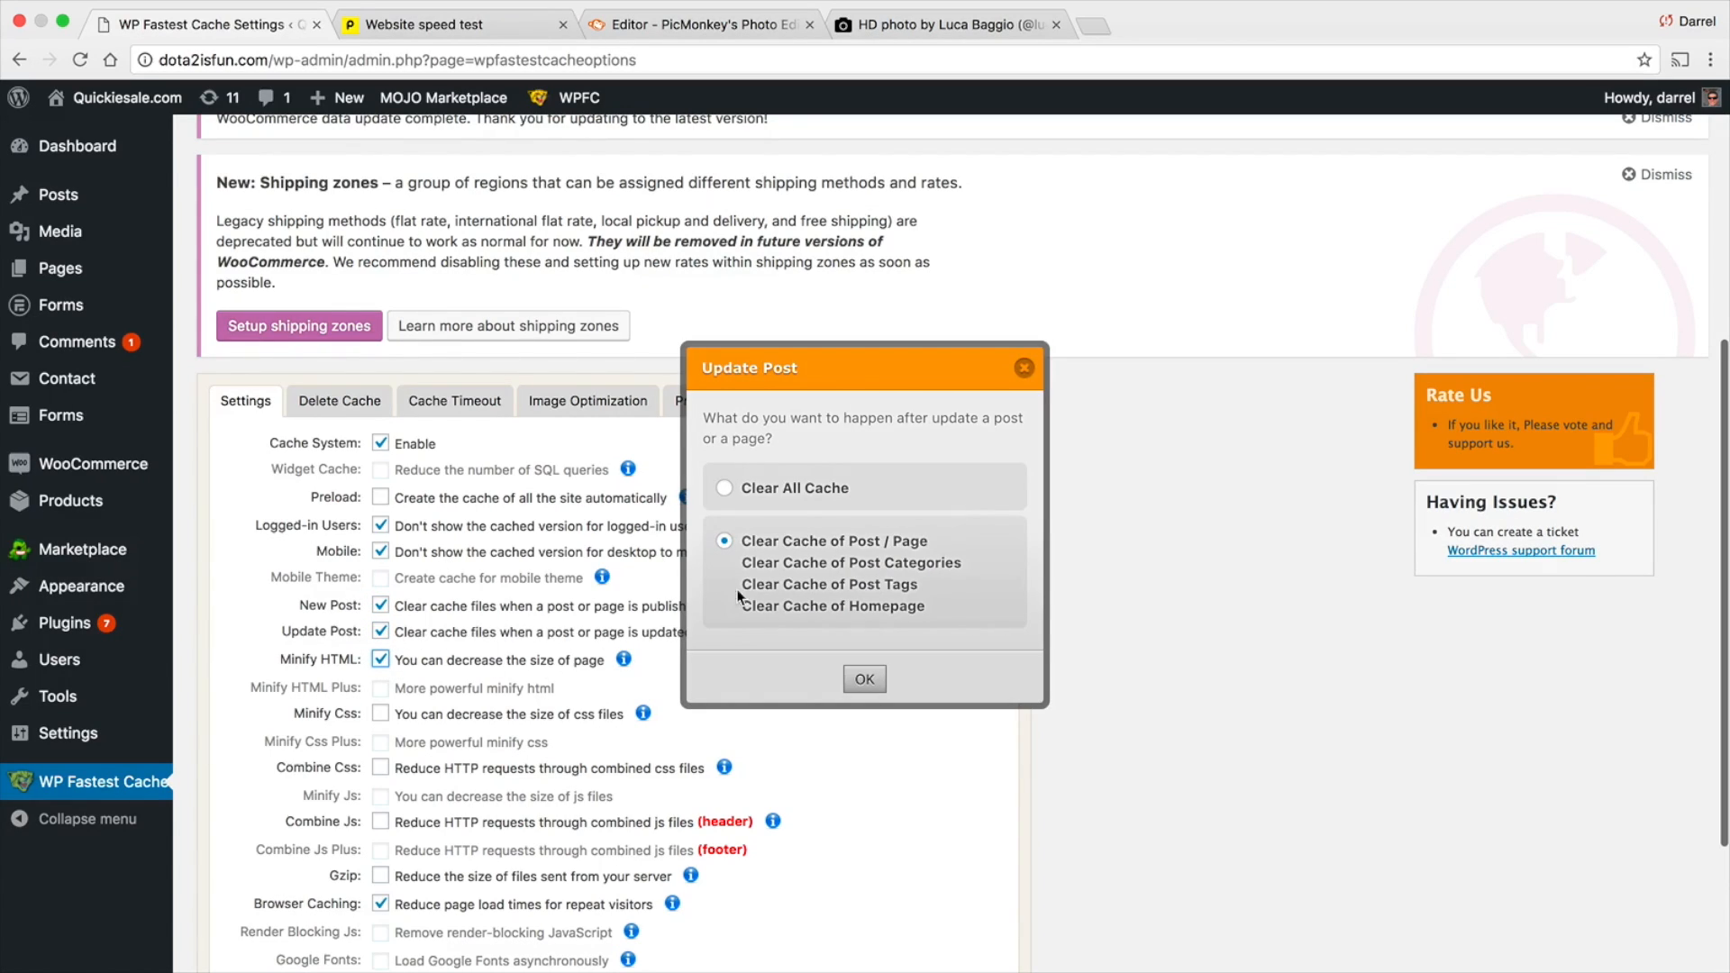
left_click(863, 678)
Enable Minify Css, Combine Css, Combine Js (header) and Gzip, and save the WP Fastest Cache options
scroll(790, 552, "down", 2)
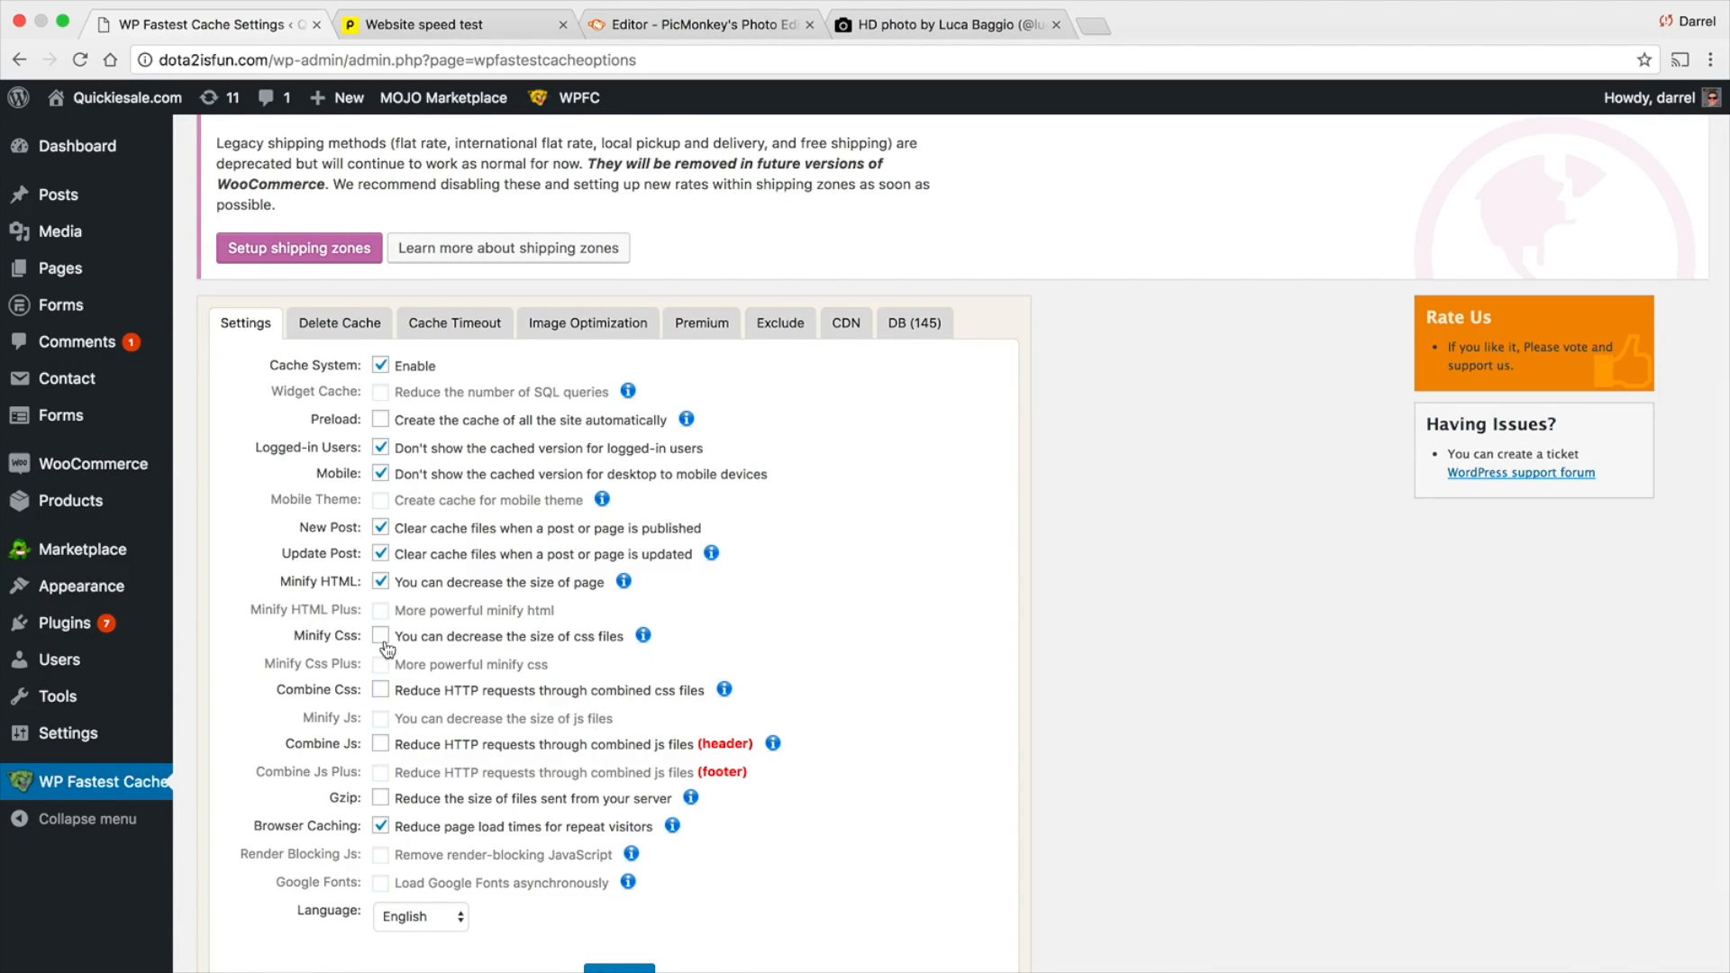
scroll(680, 613, "down", 2)
left_click(381, 575)
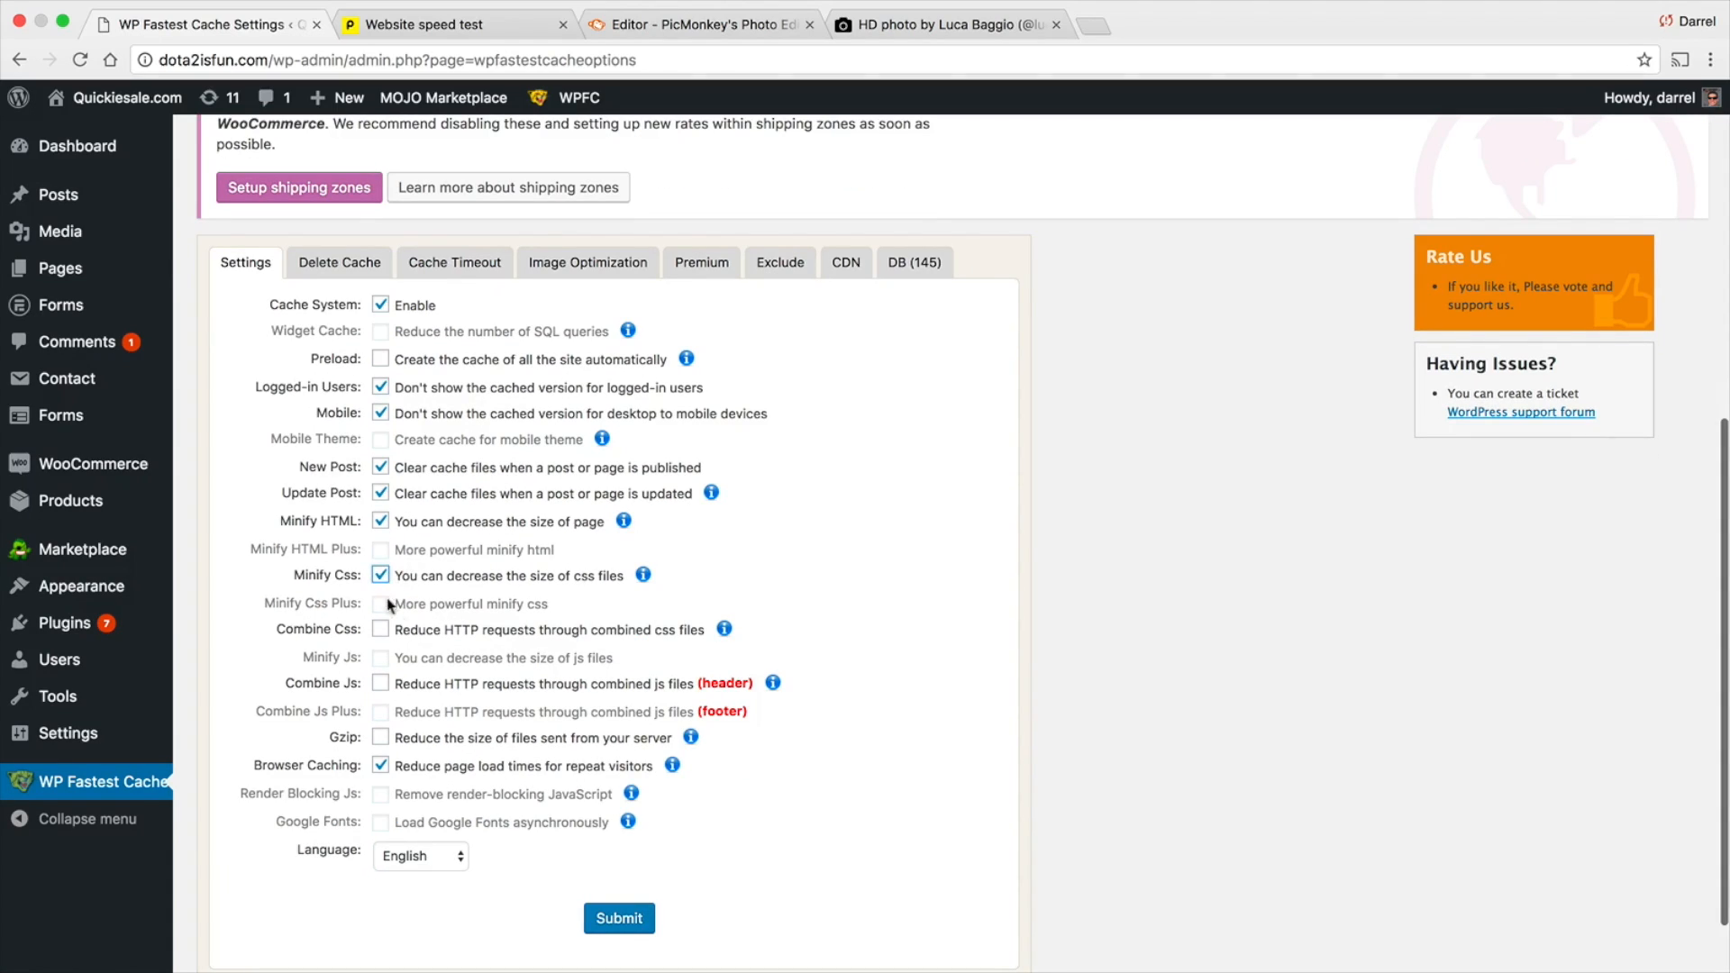
left_click(382, 630)
left_click(382, 686)
left_click(381, 737)
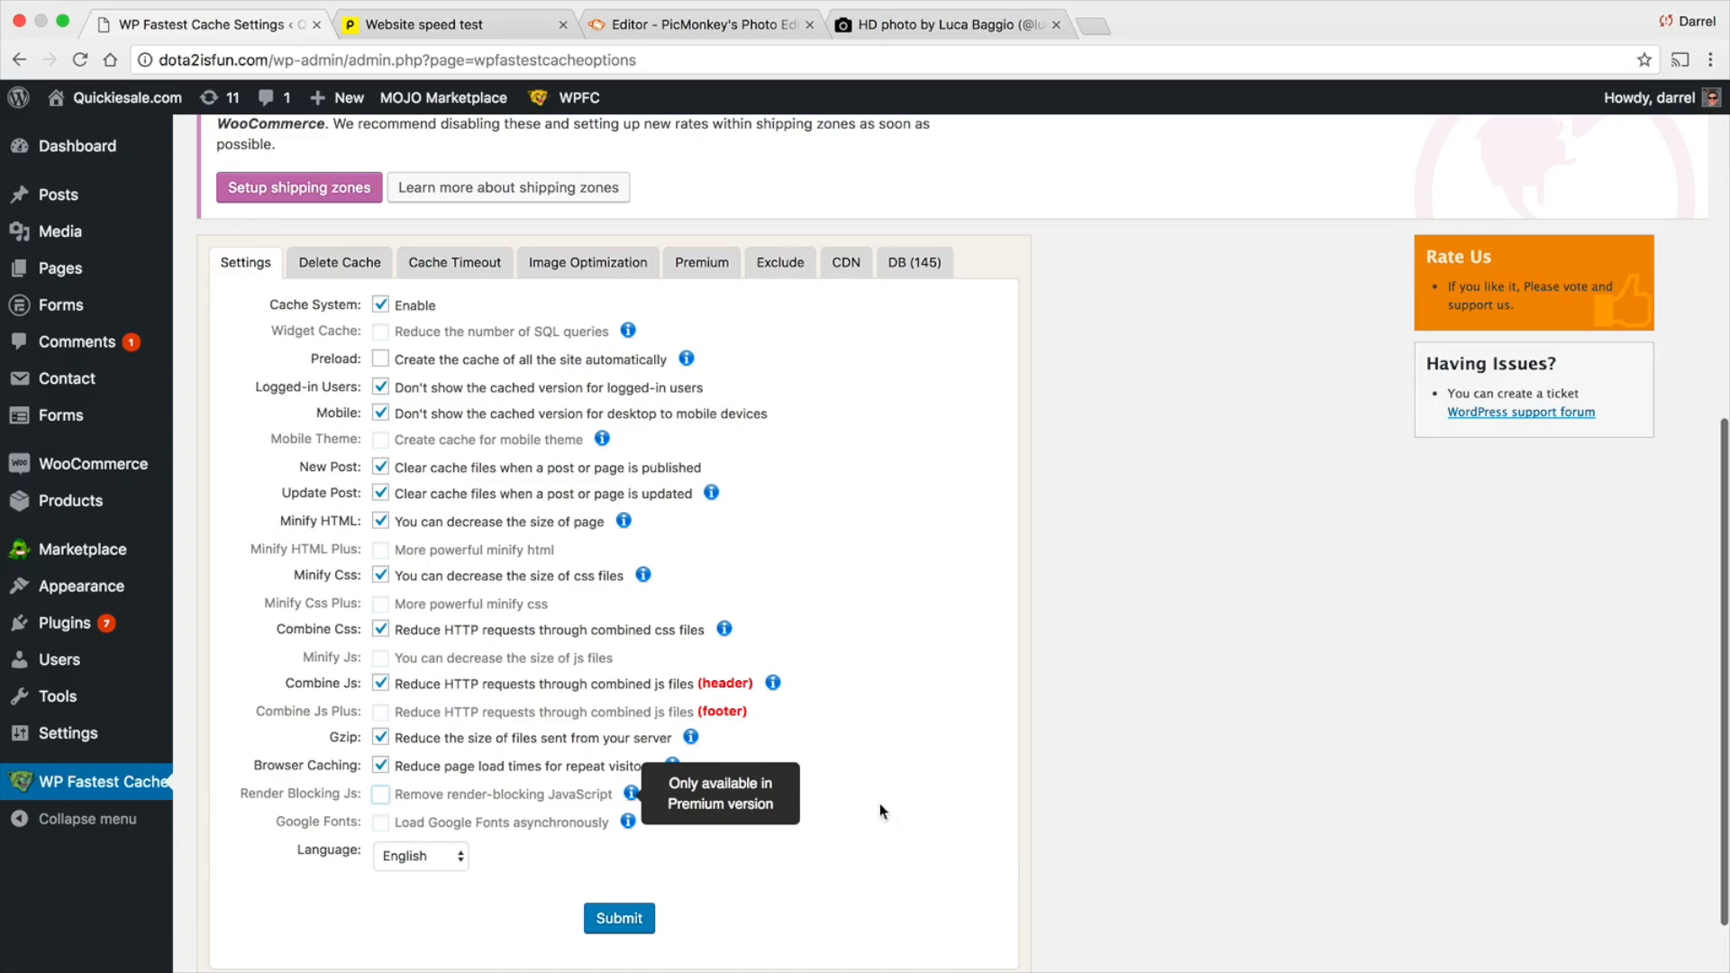
left_click(632, 918)
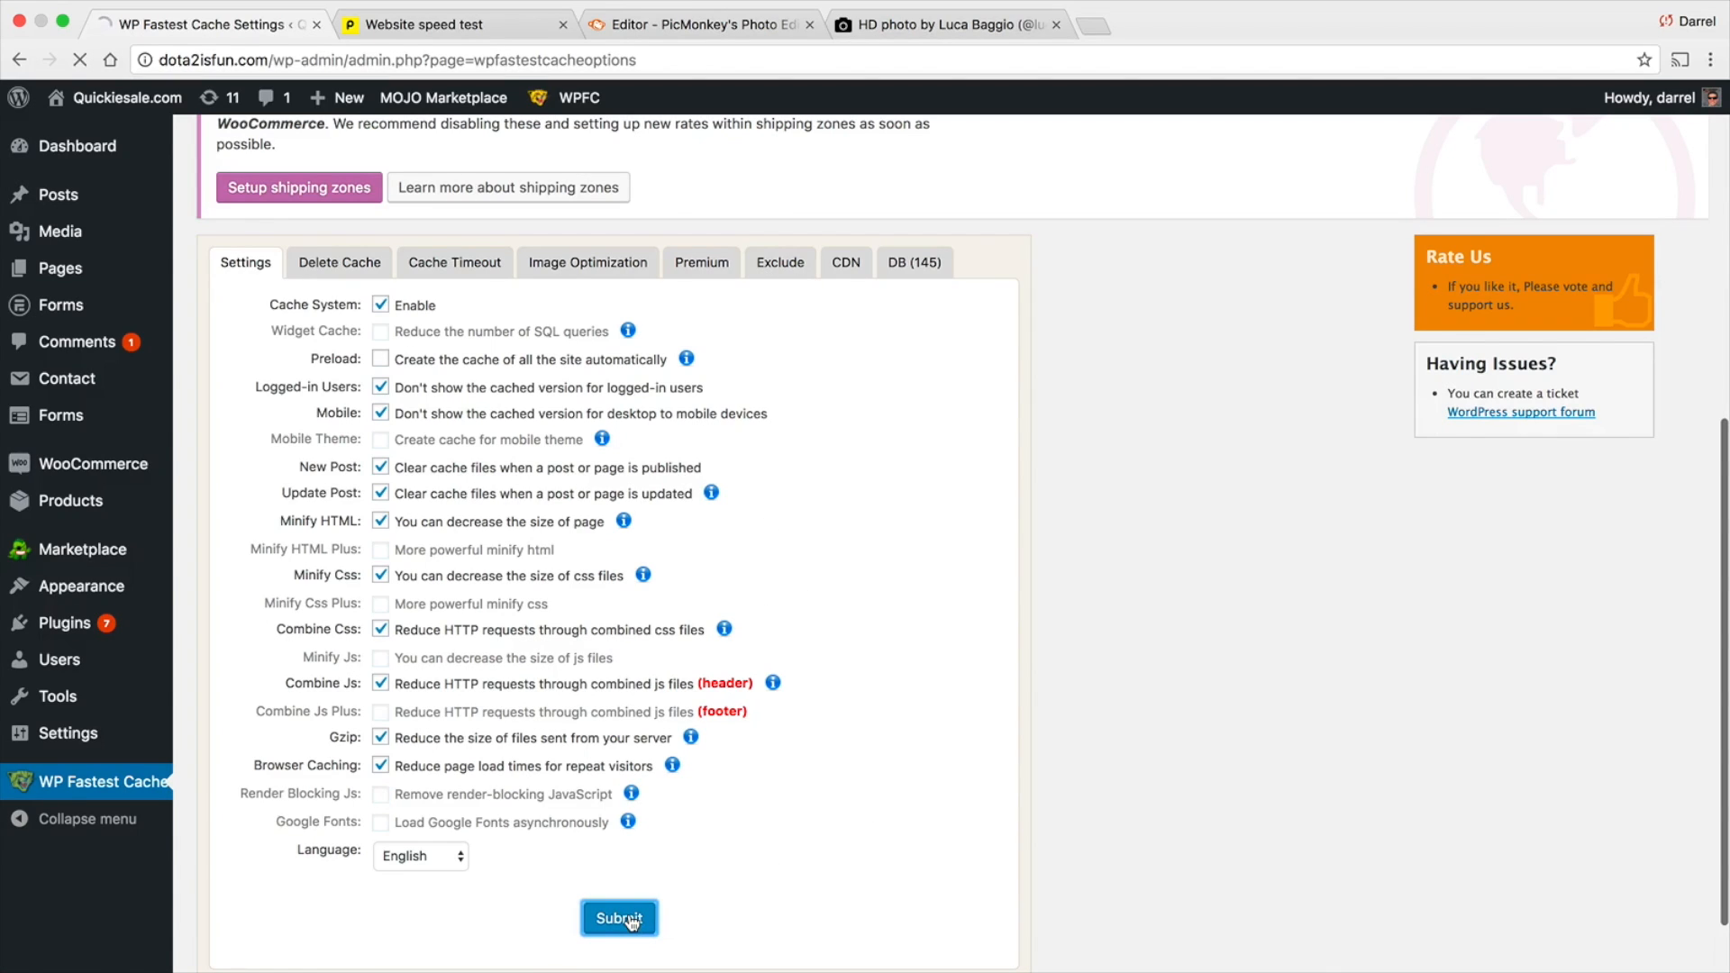
Look through the plugin's Delete Cache, Cache Timeout, Image Optimization, Premium, Exclude and CDN sections
scroll(662, 663, "down", 3)
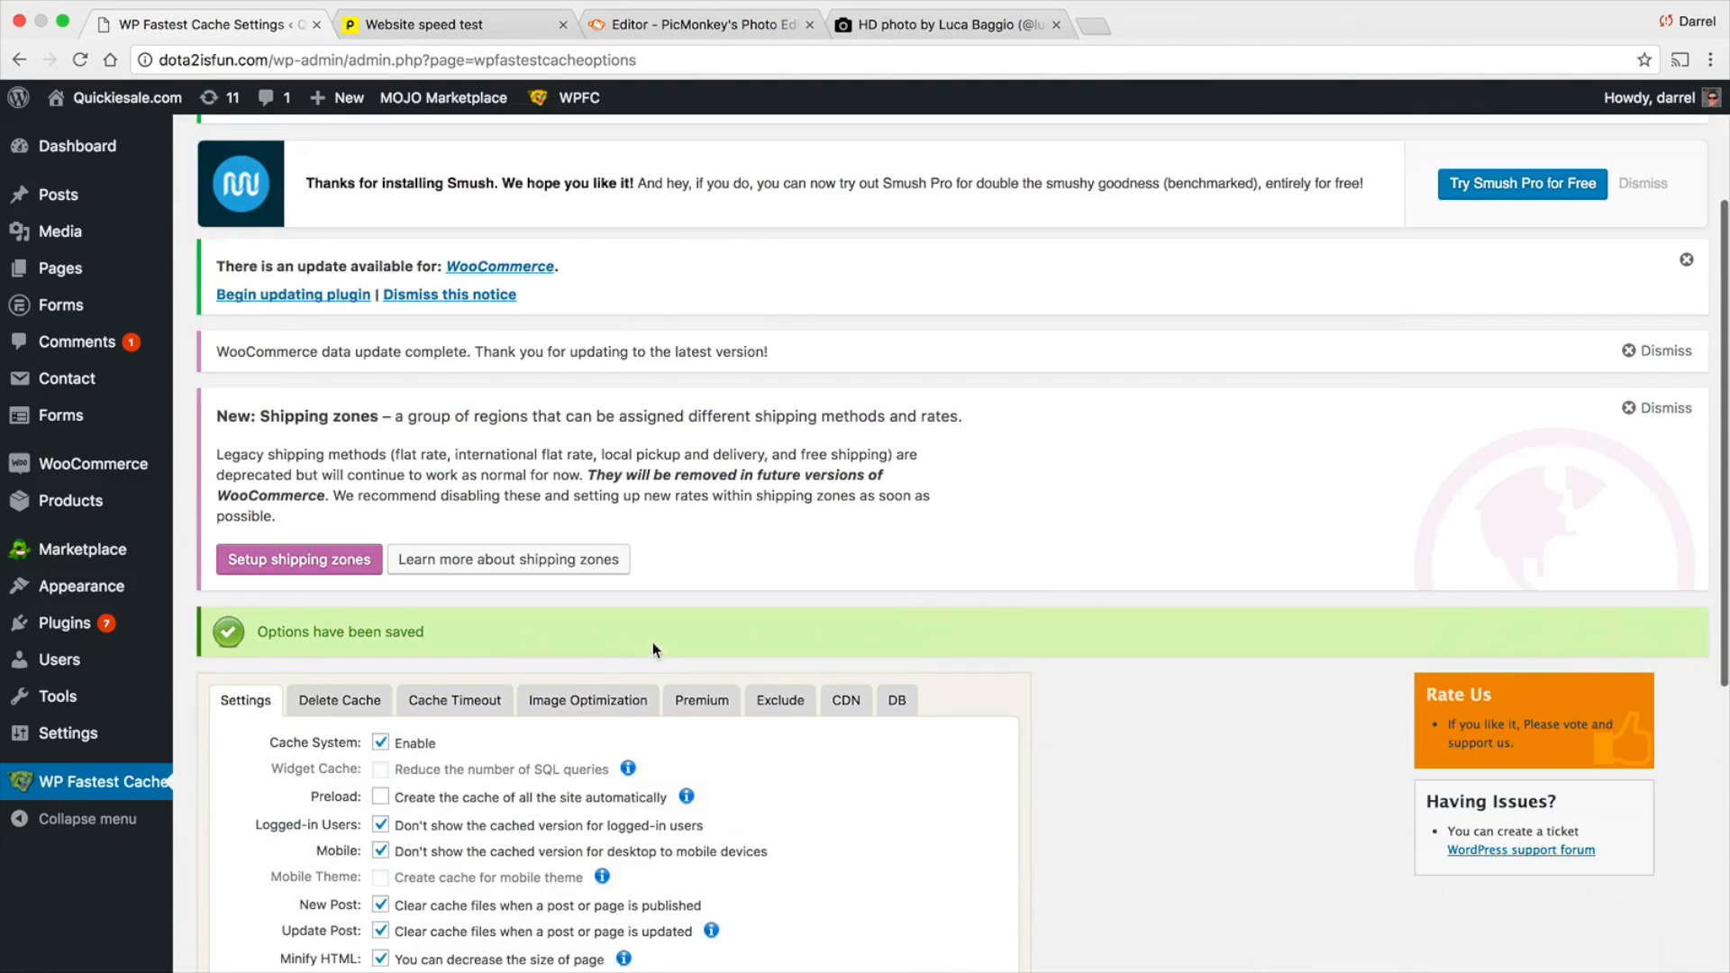
left_click(343, 642)
scroll(387, 612, "down", 3)
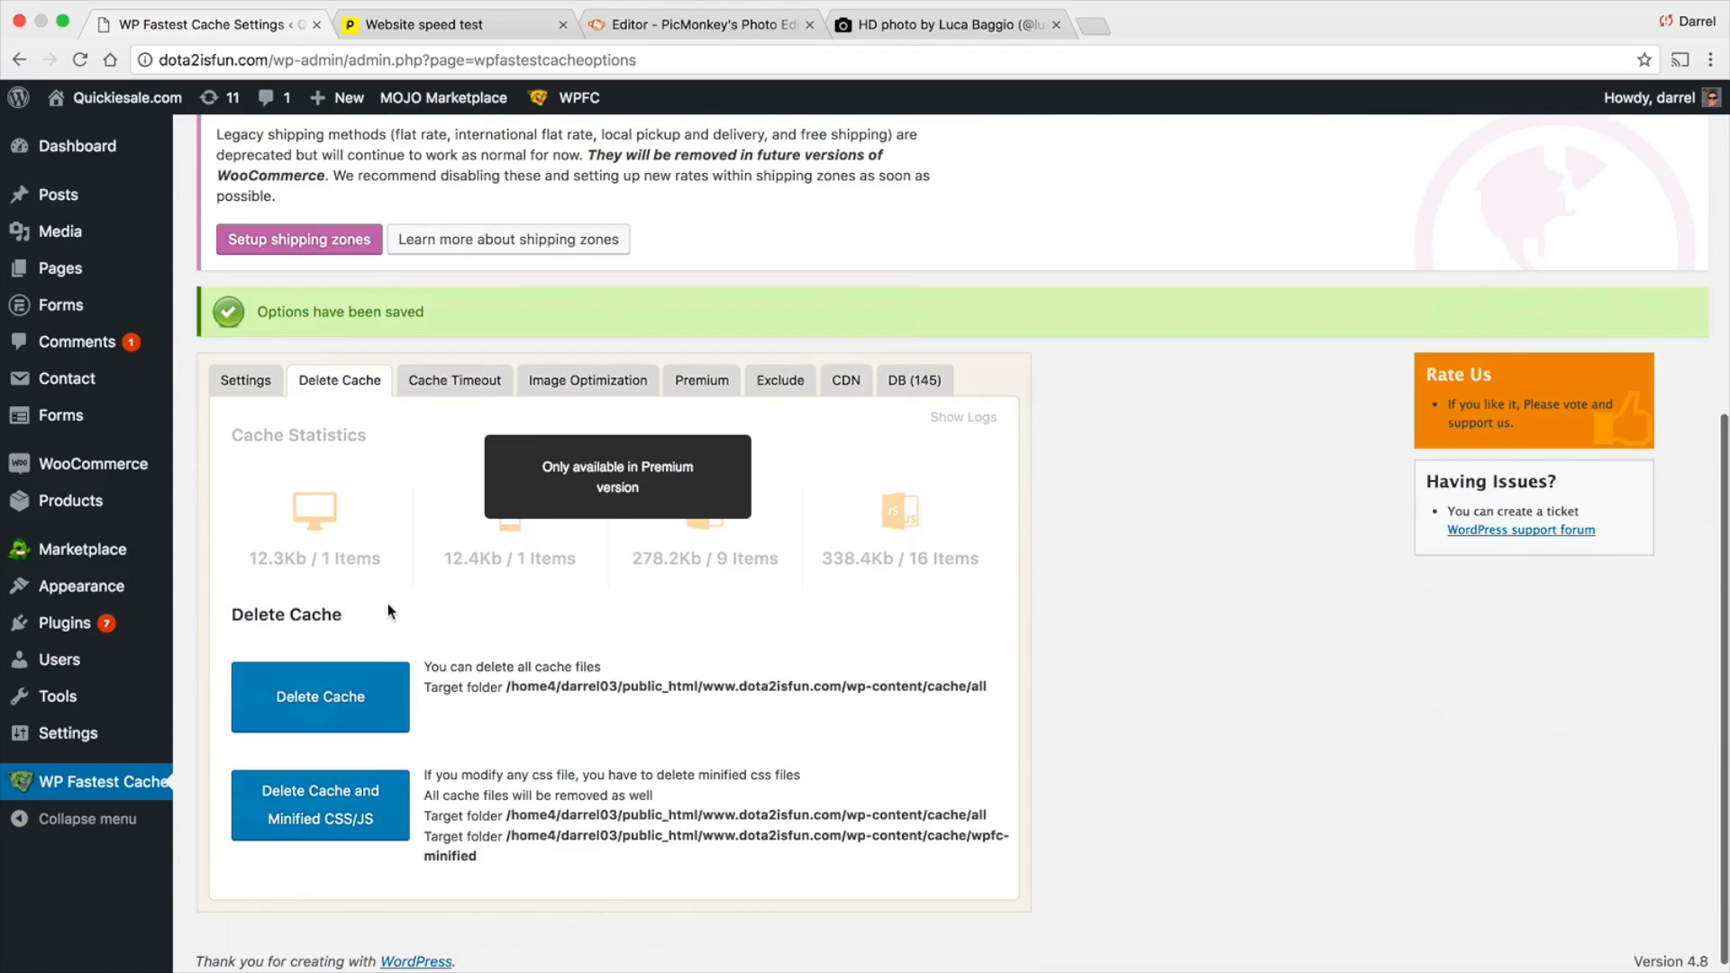
left_click(458, 382)
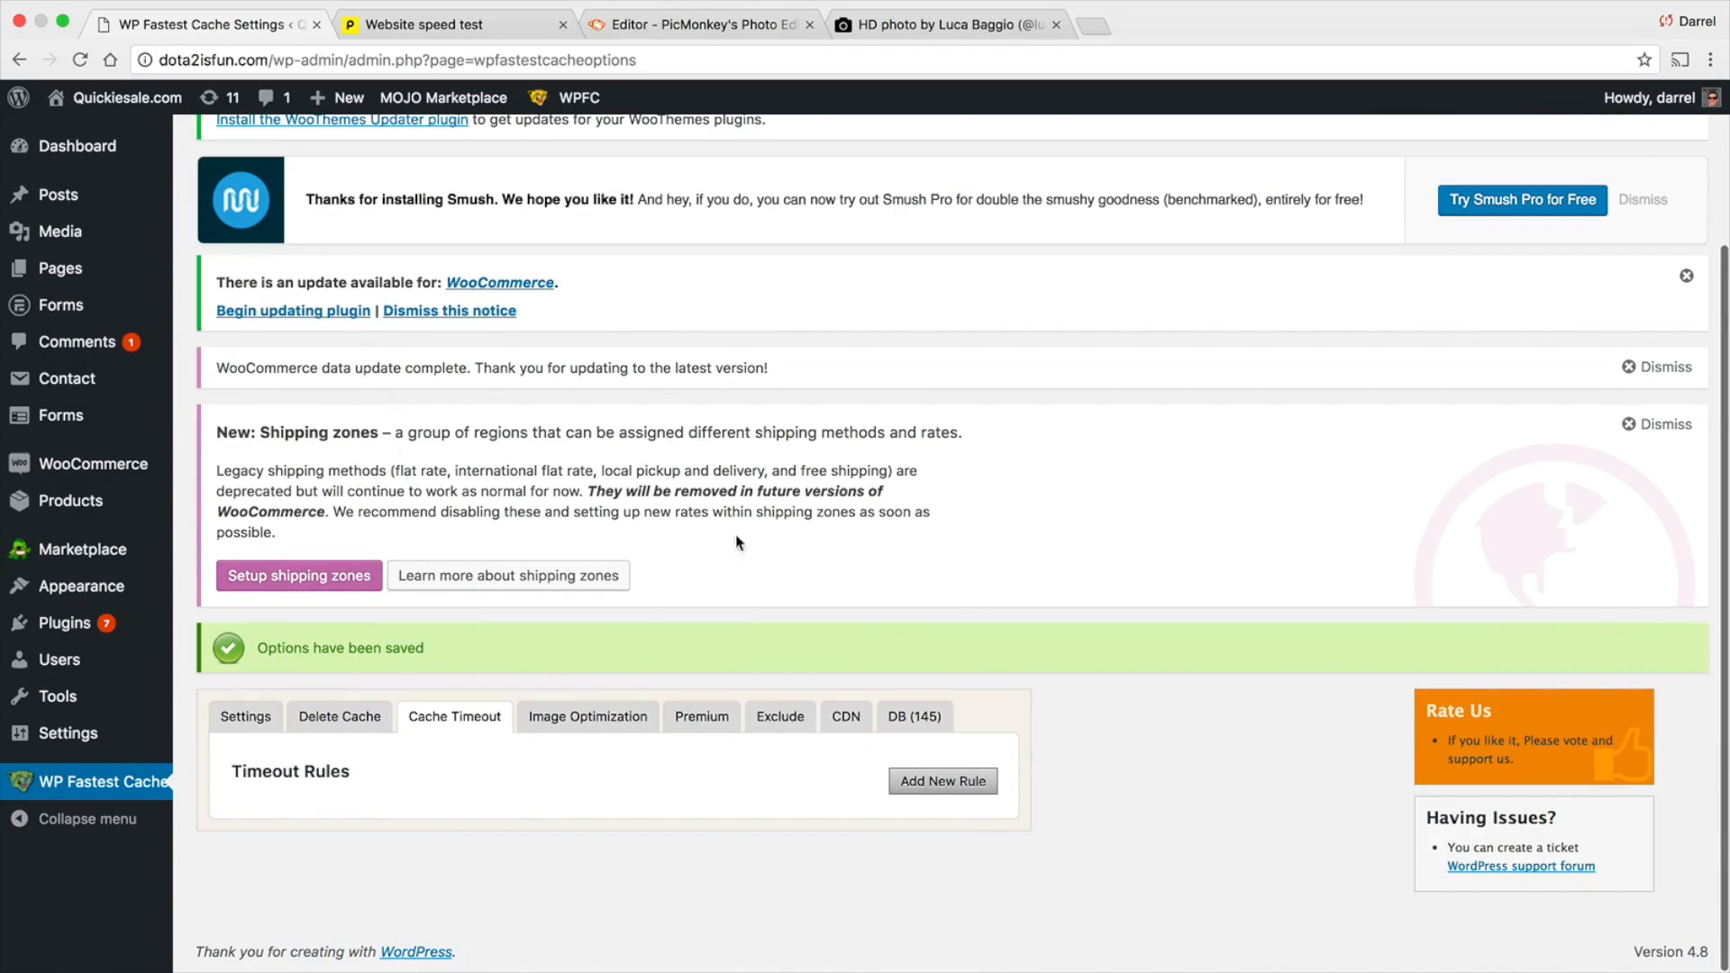
left_click(594, 715)
scroll(720, 629, "down", 2)
left_click(714, 559)
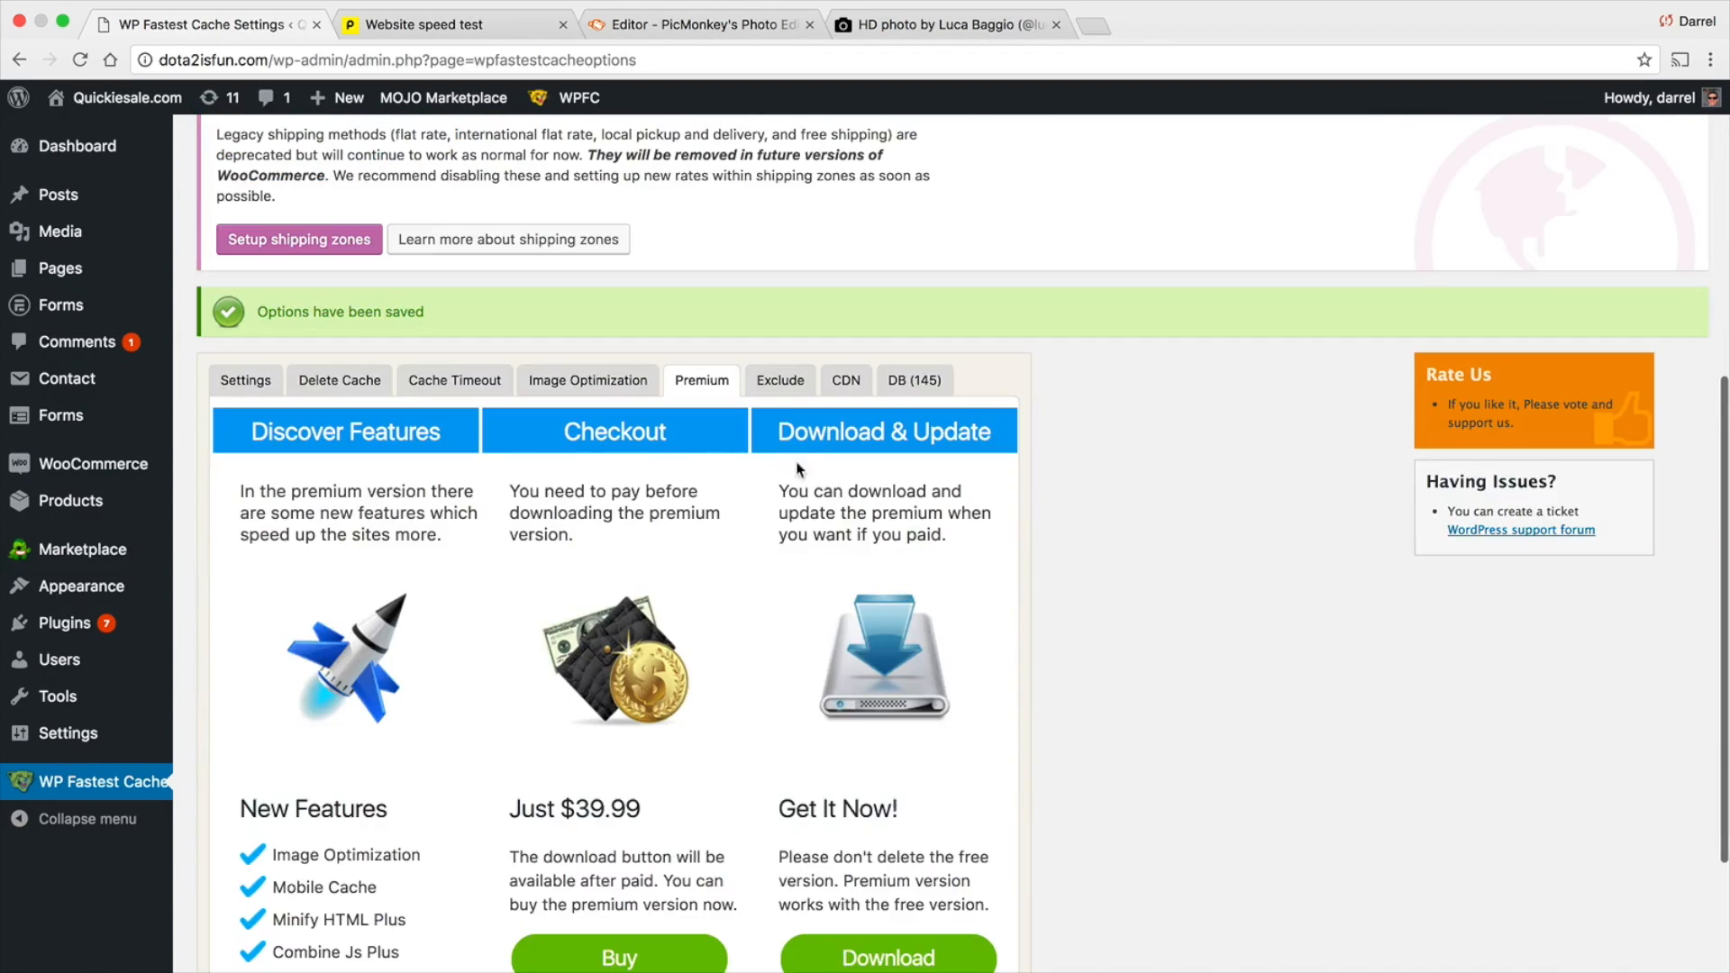
left_click(788, 376)
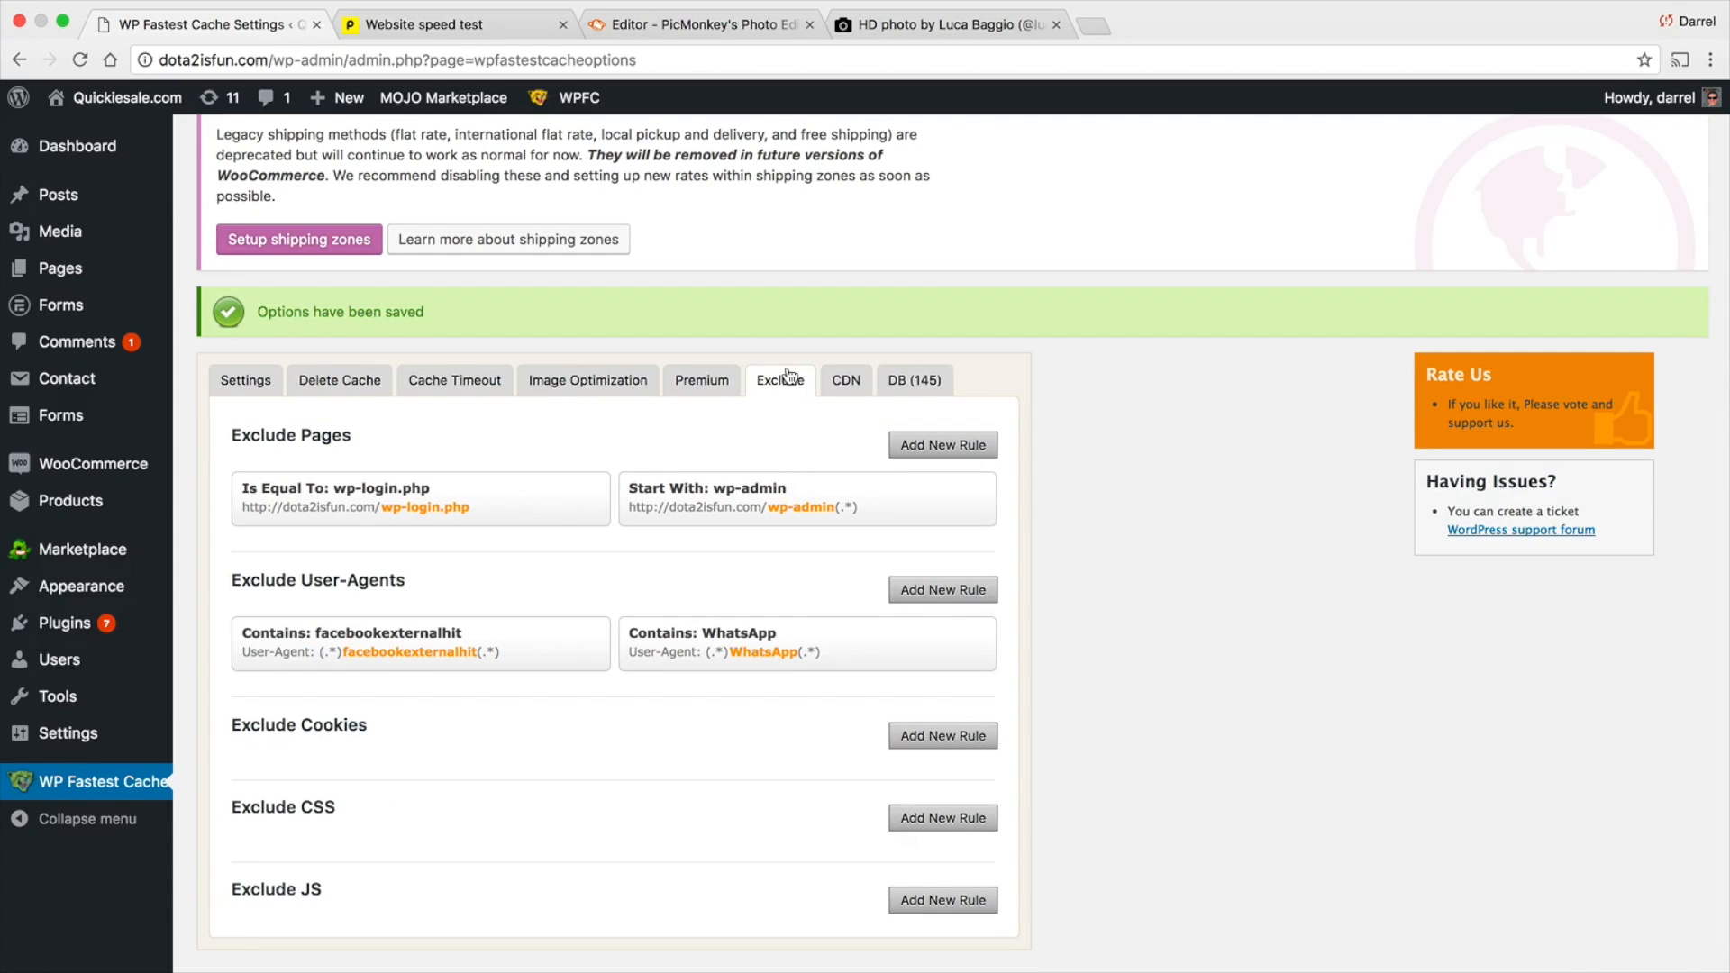
left_click(847, 380)
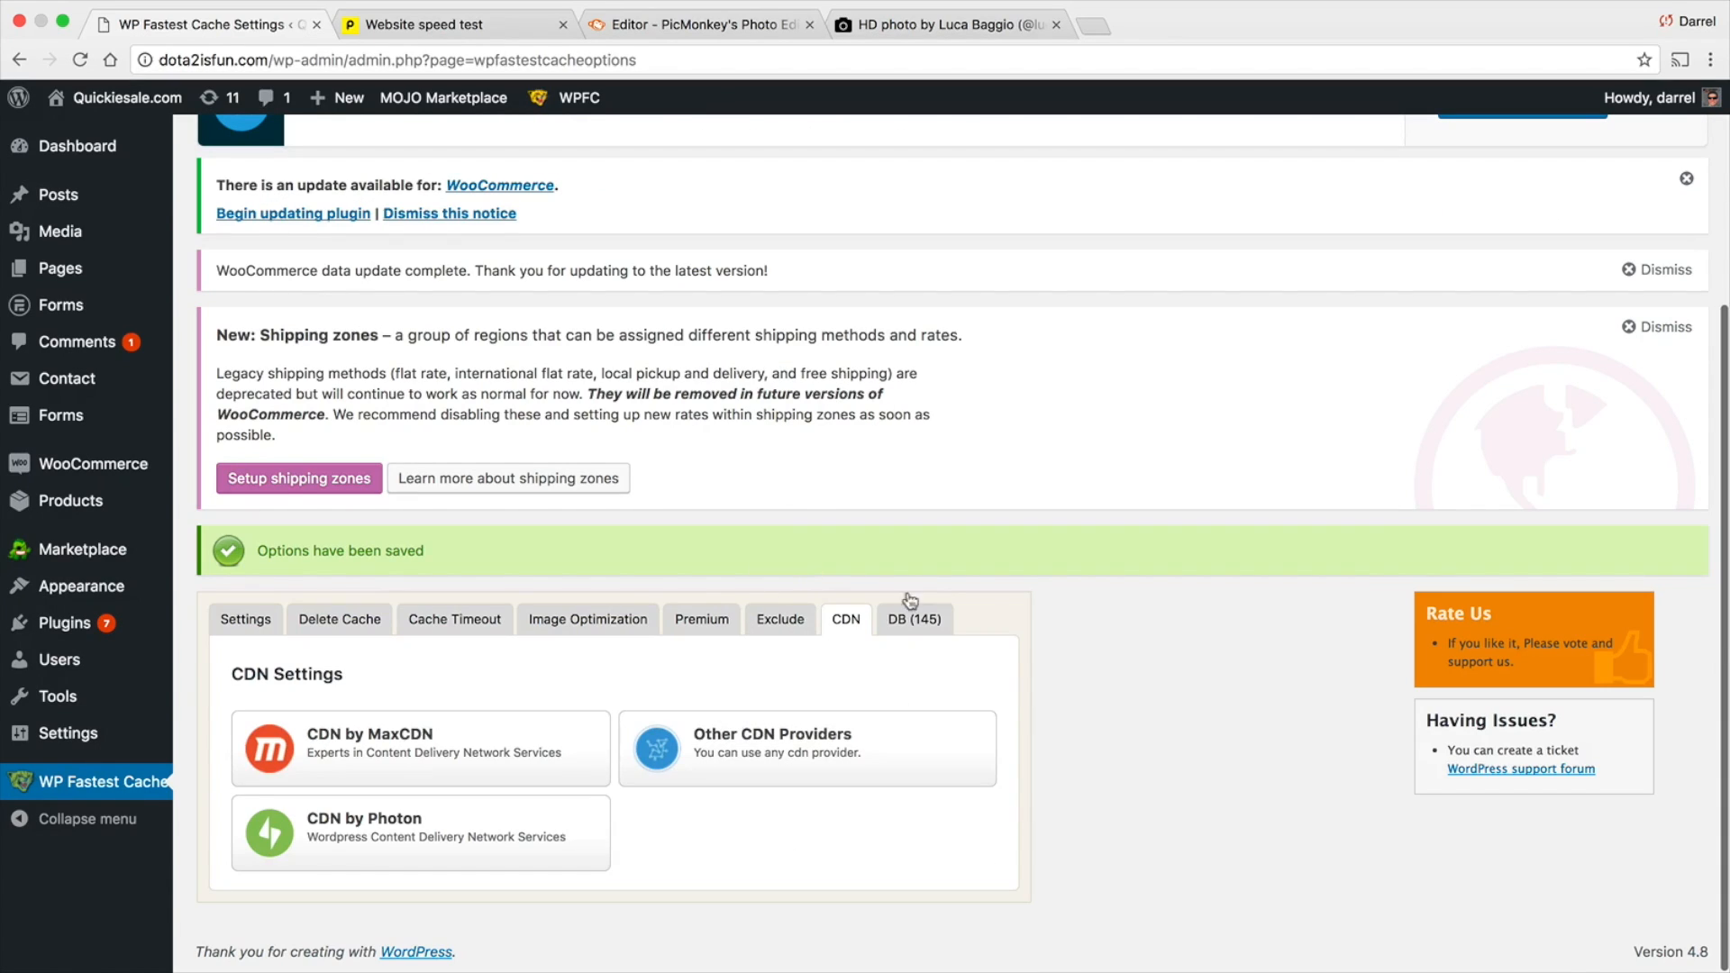
left_click(645, 620)
scroll(645, 620, "down", 1)
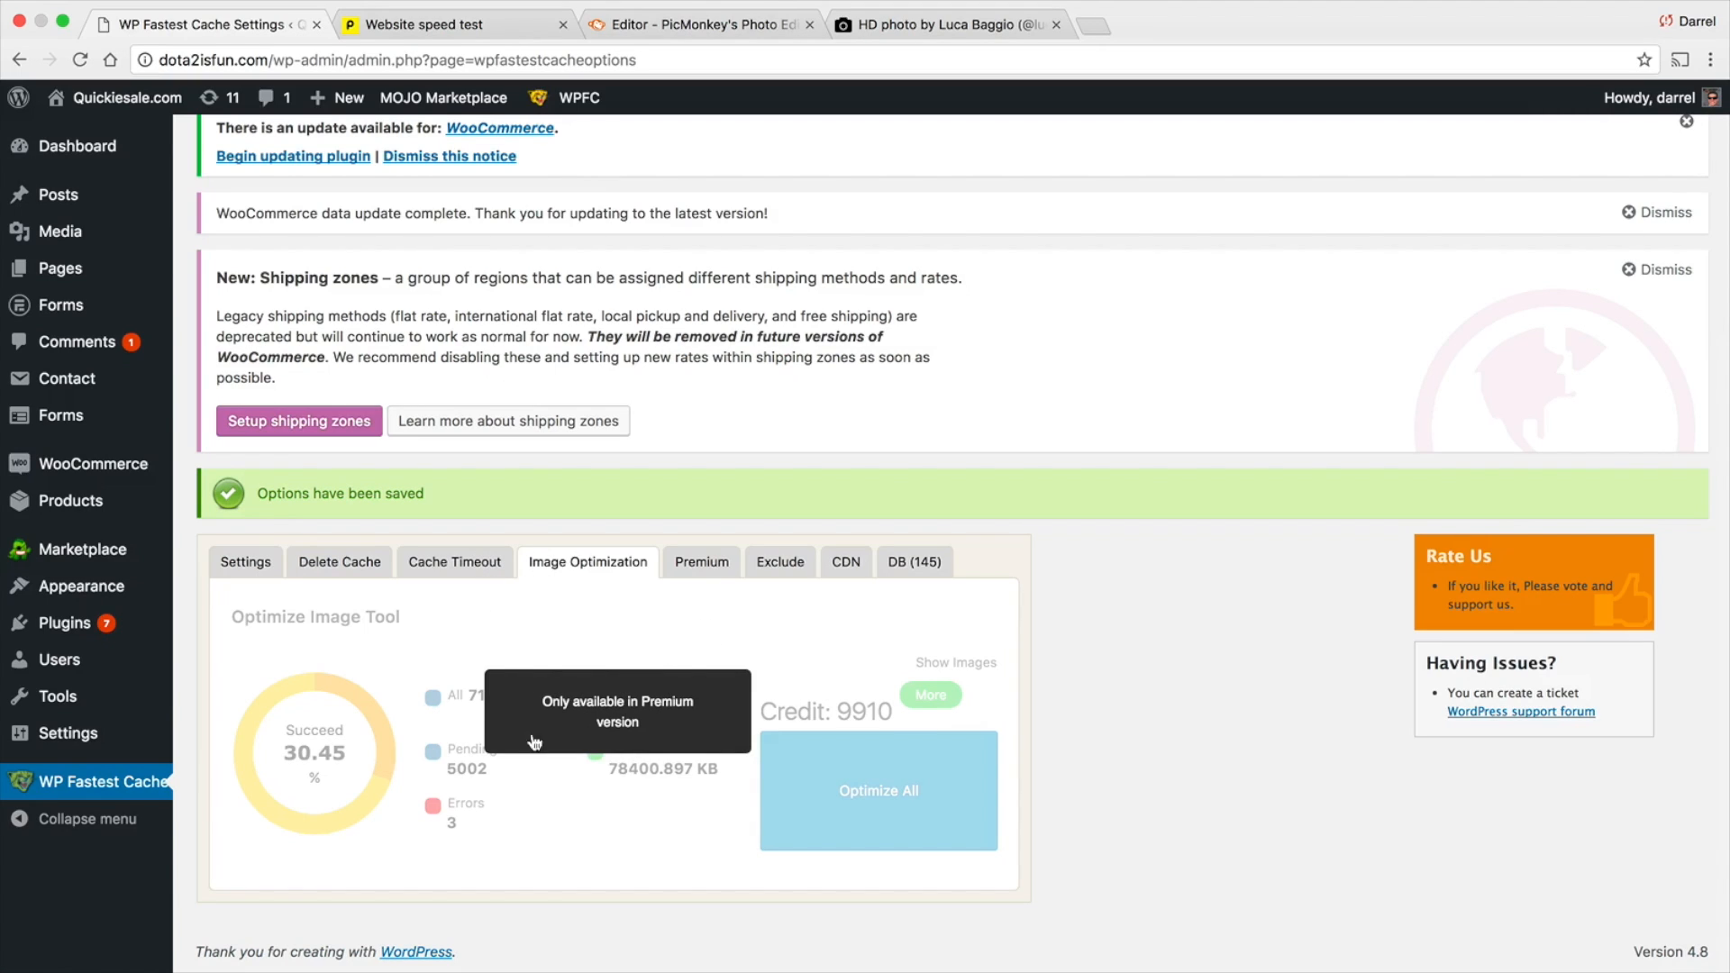
Return to the main WP Fastest Cache settings and save them again
left_click(243, 560)
scroll(544, 539, "down", 5)
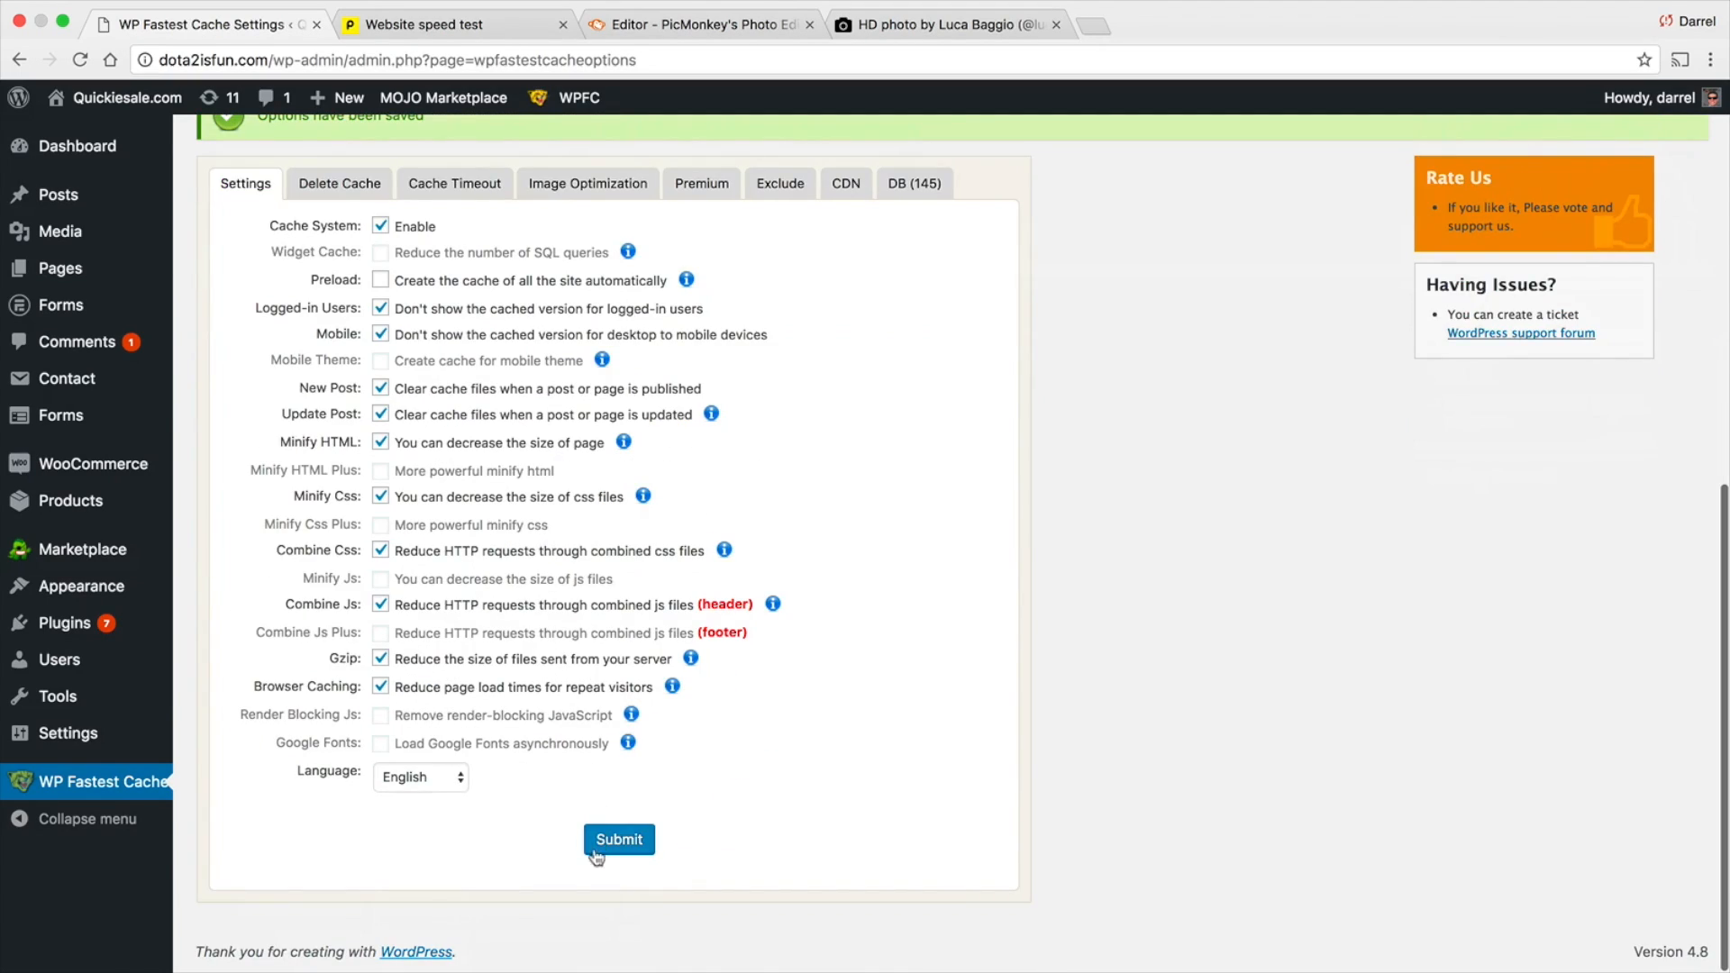
left_click(622, 839)
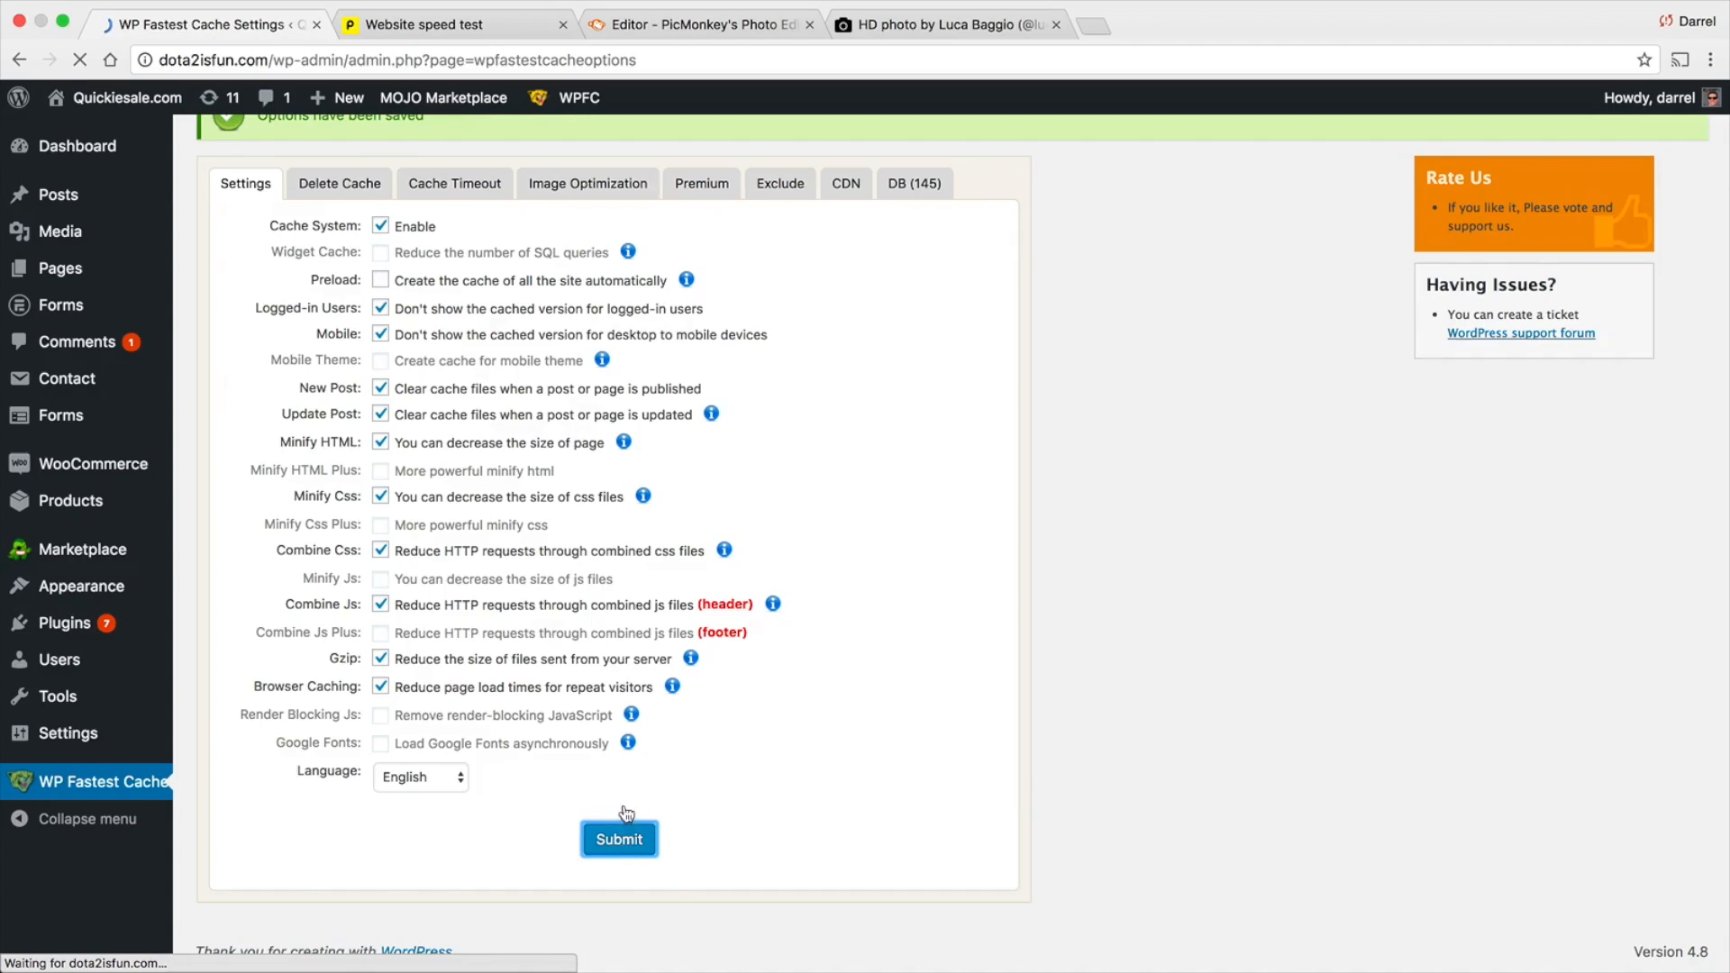
Delete all of the site's cache files, including the minified CSS/JS files
scroll(622, 768, "down", 5)
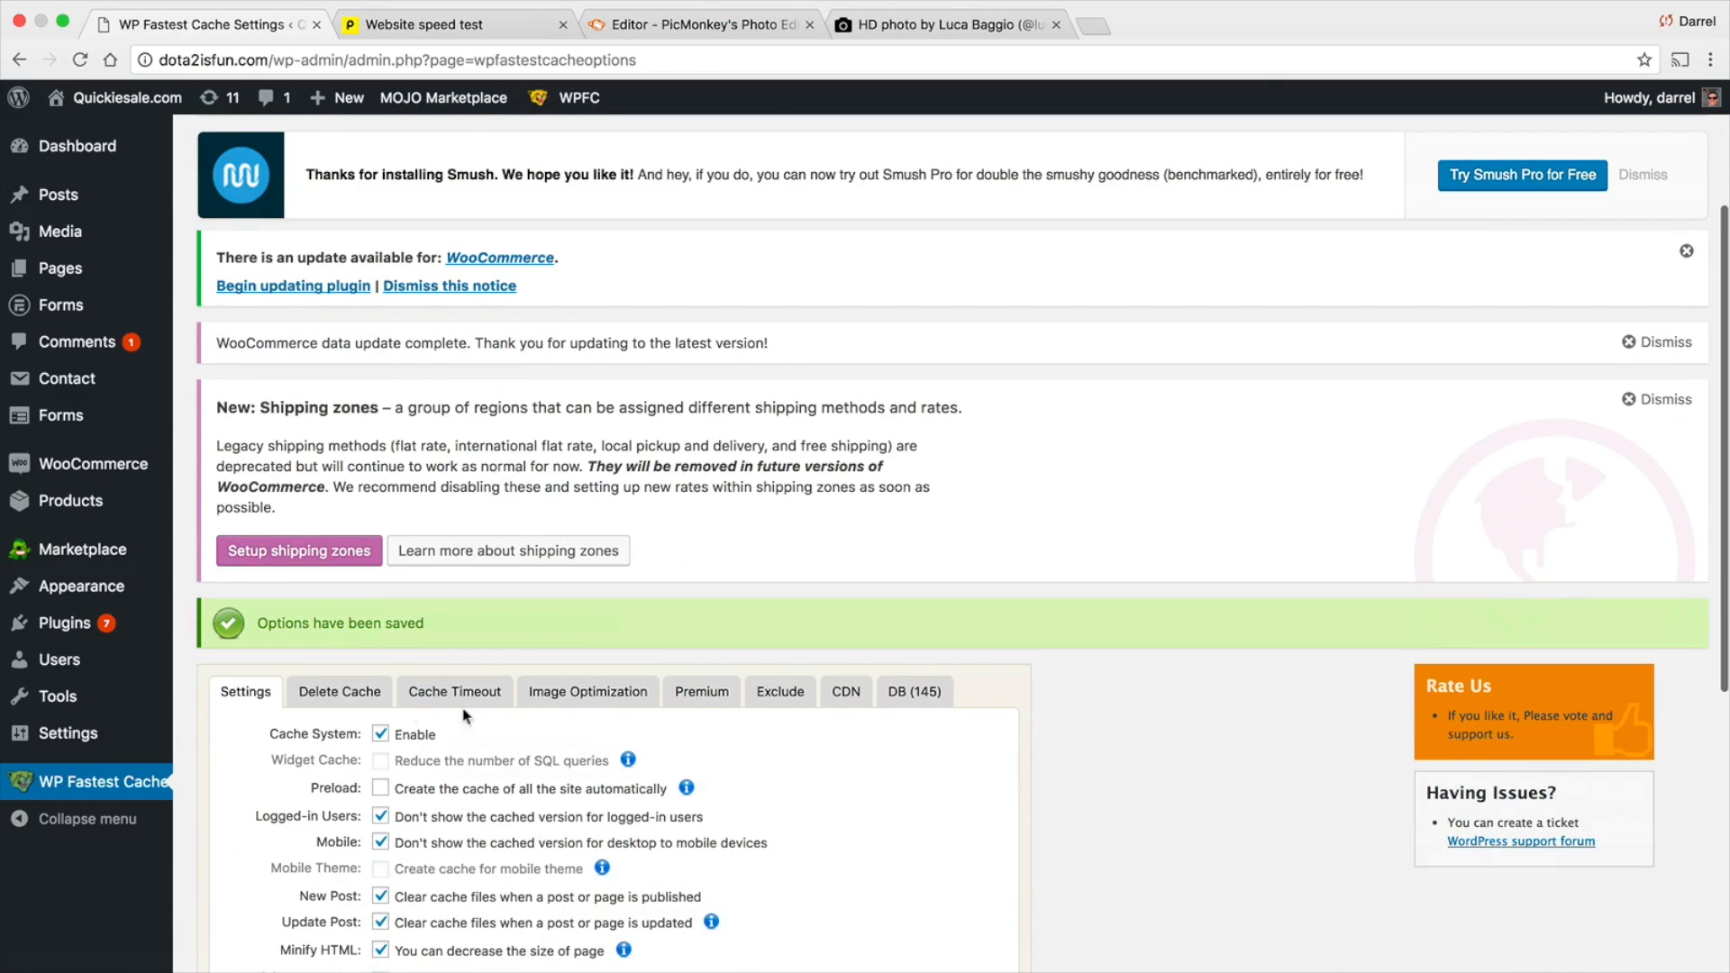
left_click(340, 691)
scroll(528, 673, "down", 2)
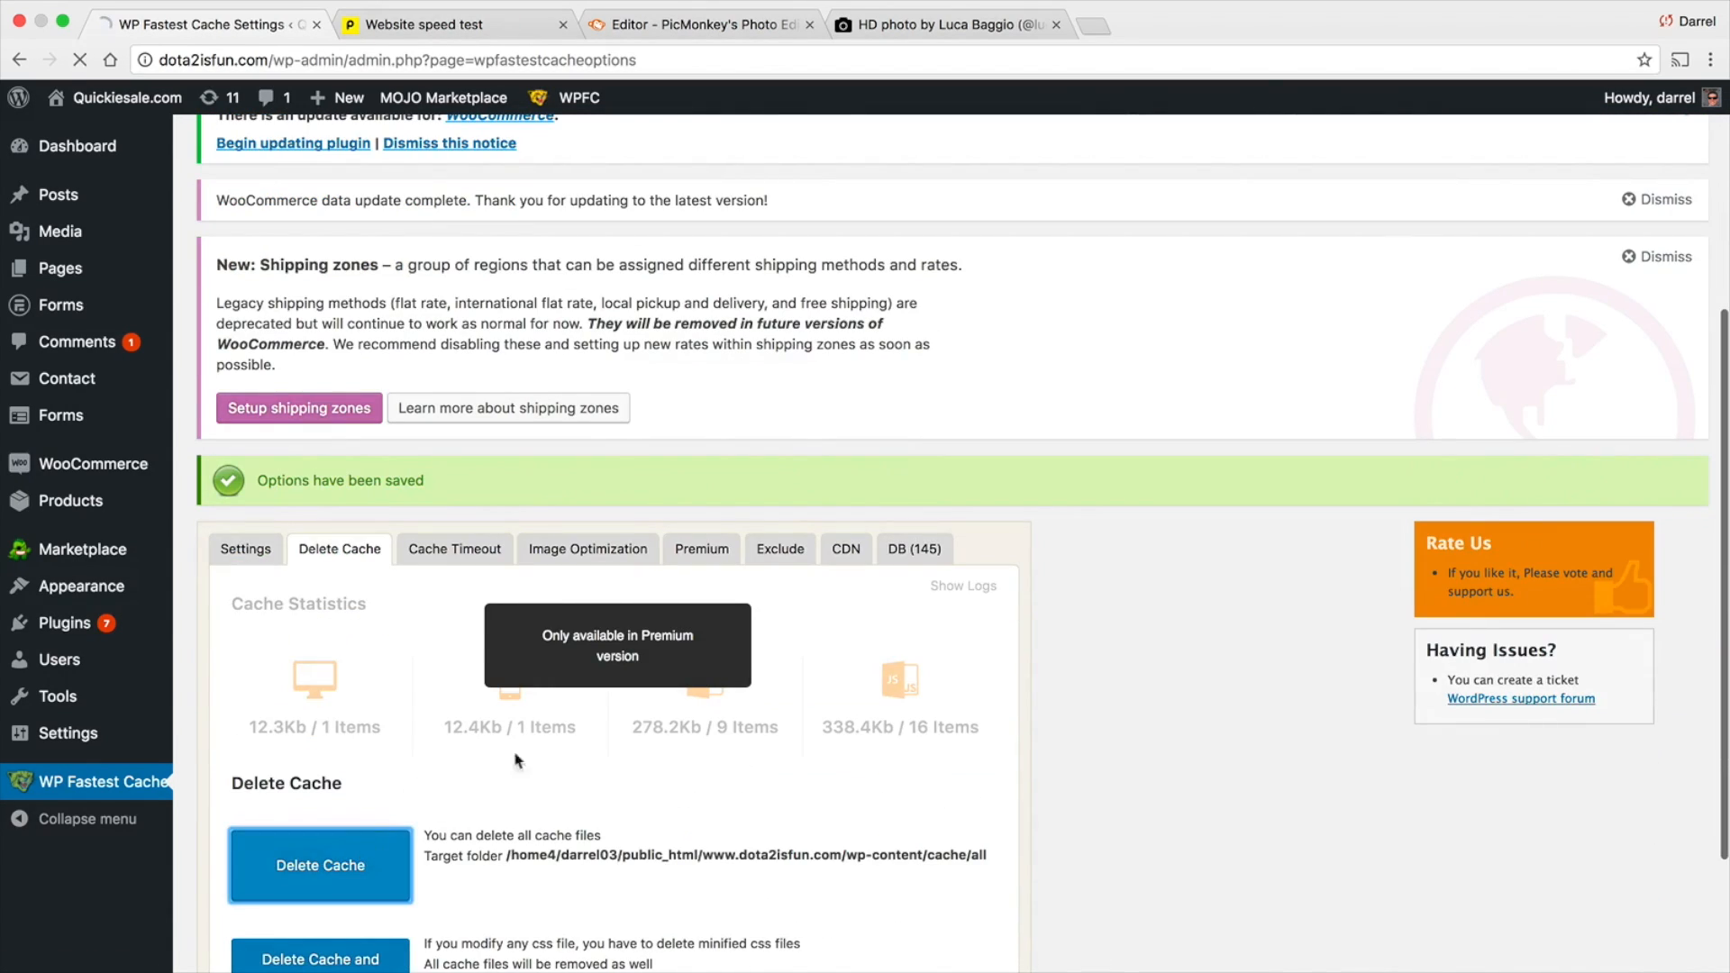
scroll(618, 678, "down", 3)
scroll(615, 680, "down", 8)
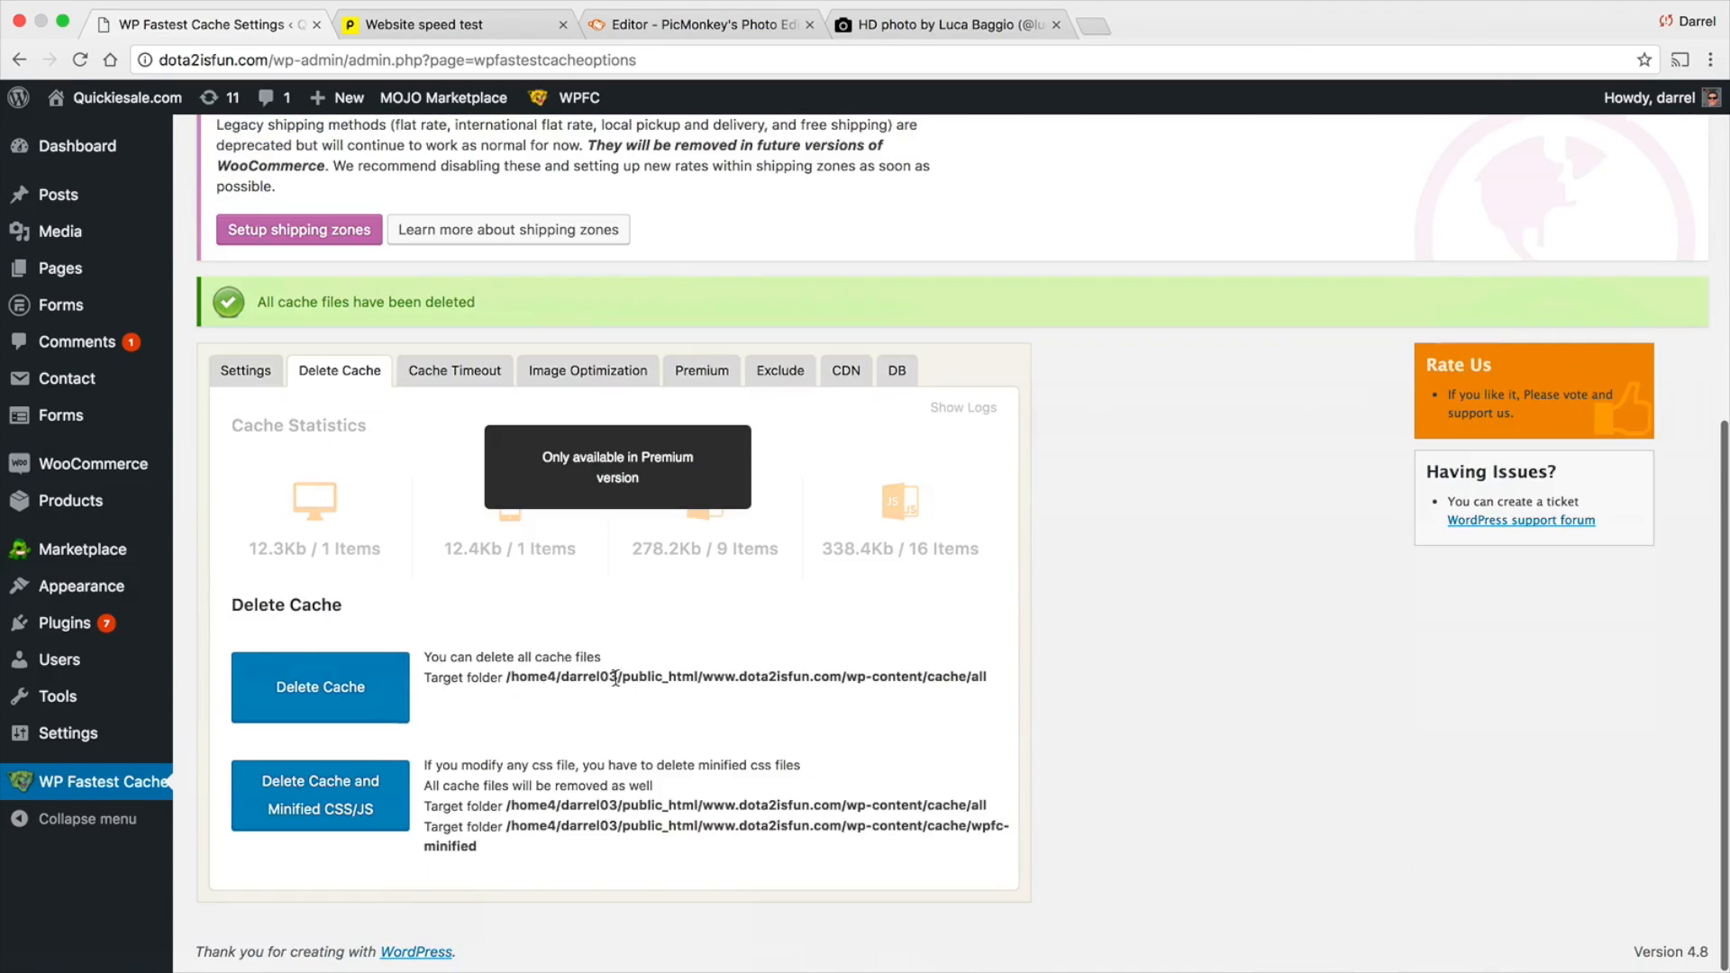
left_click(333, 796)
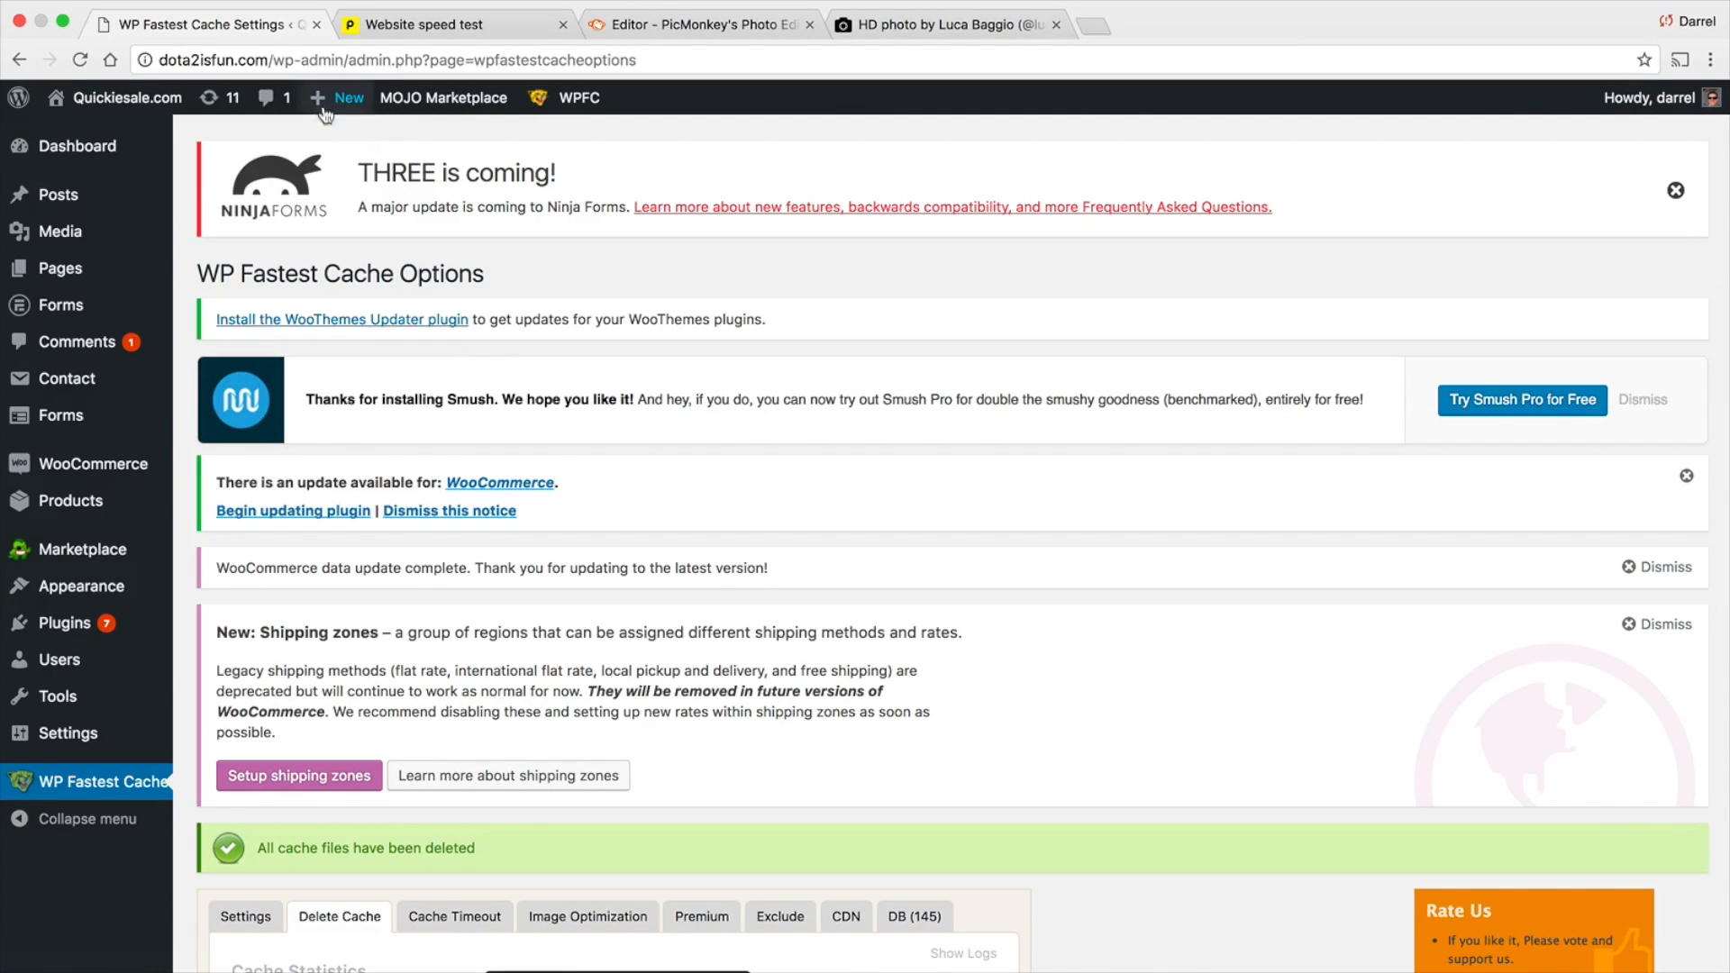
Copy the site's domain from the page address and visit the Quickiesale.com homepage
left_click_drag(268, 61, 139, 57)
right_click(195, 58)
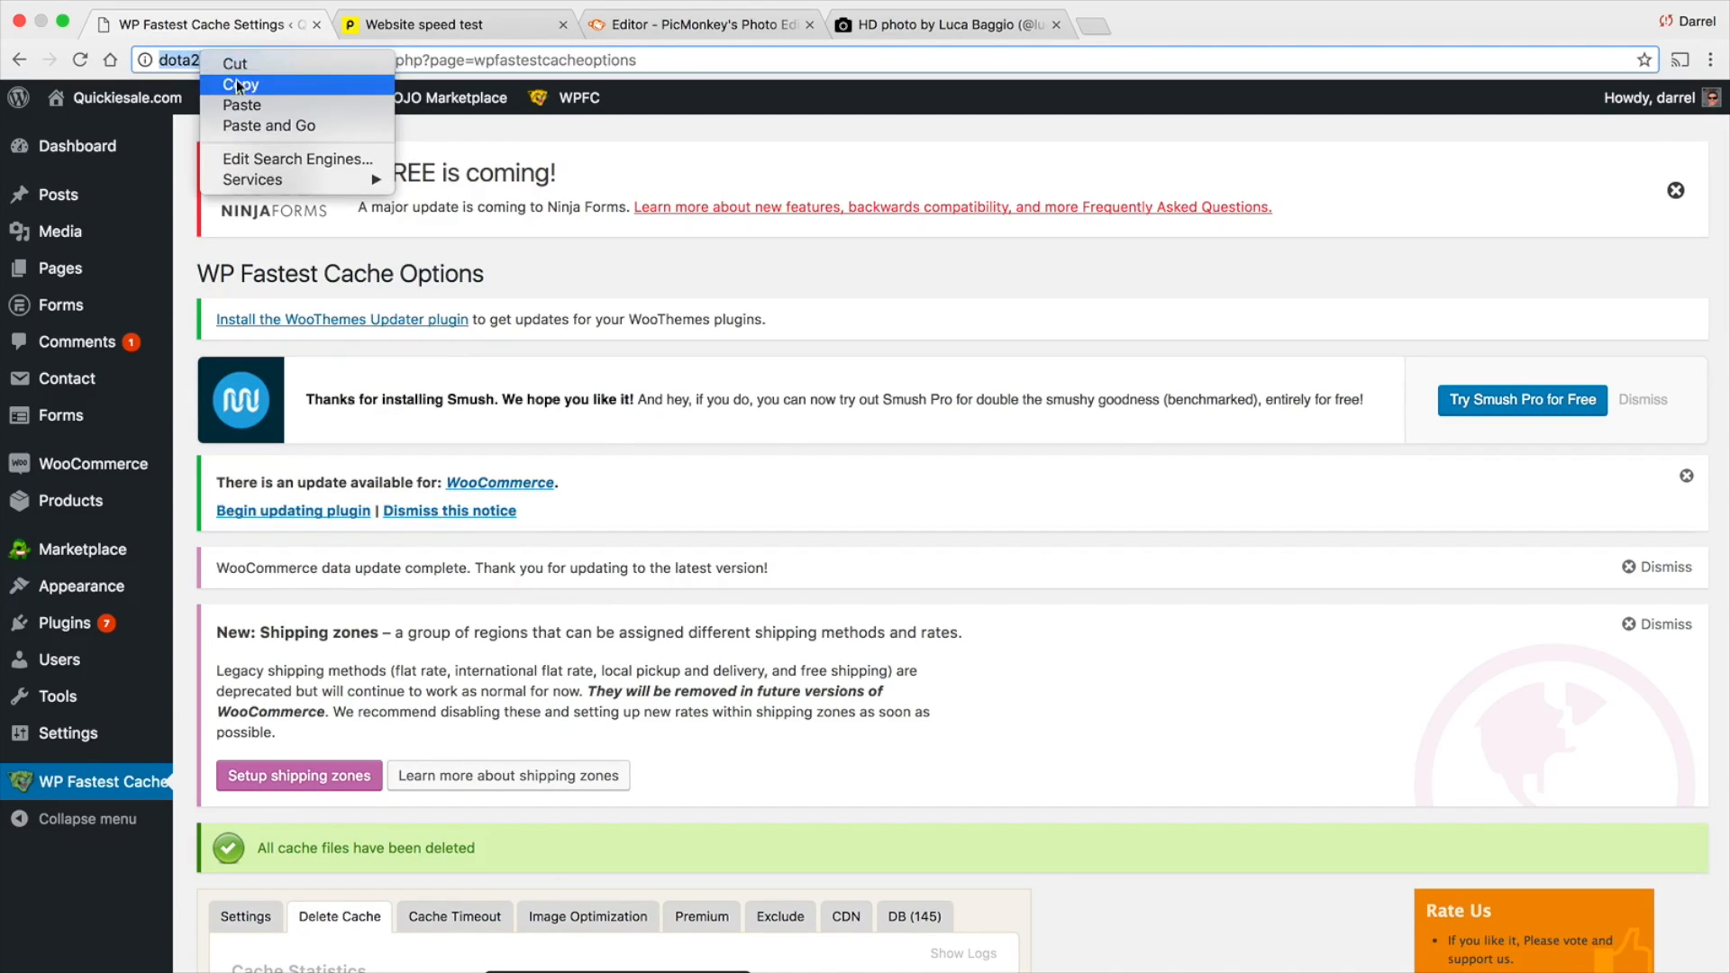
left_click(237, 79)
mouse_move(127, 98)
left_click(127, 137)
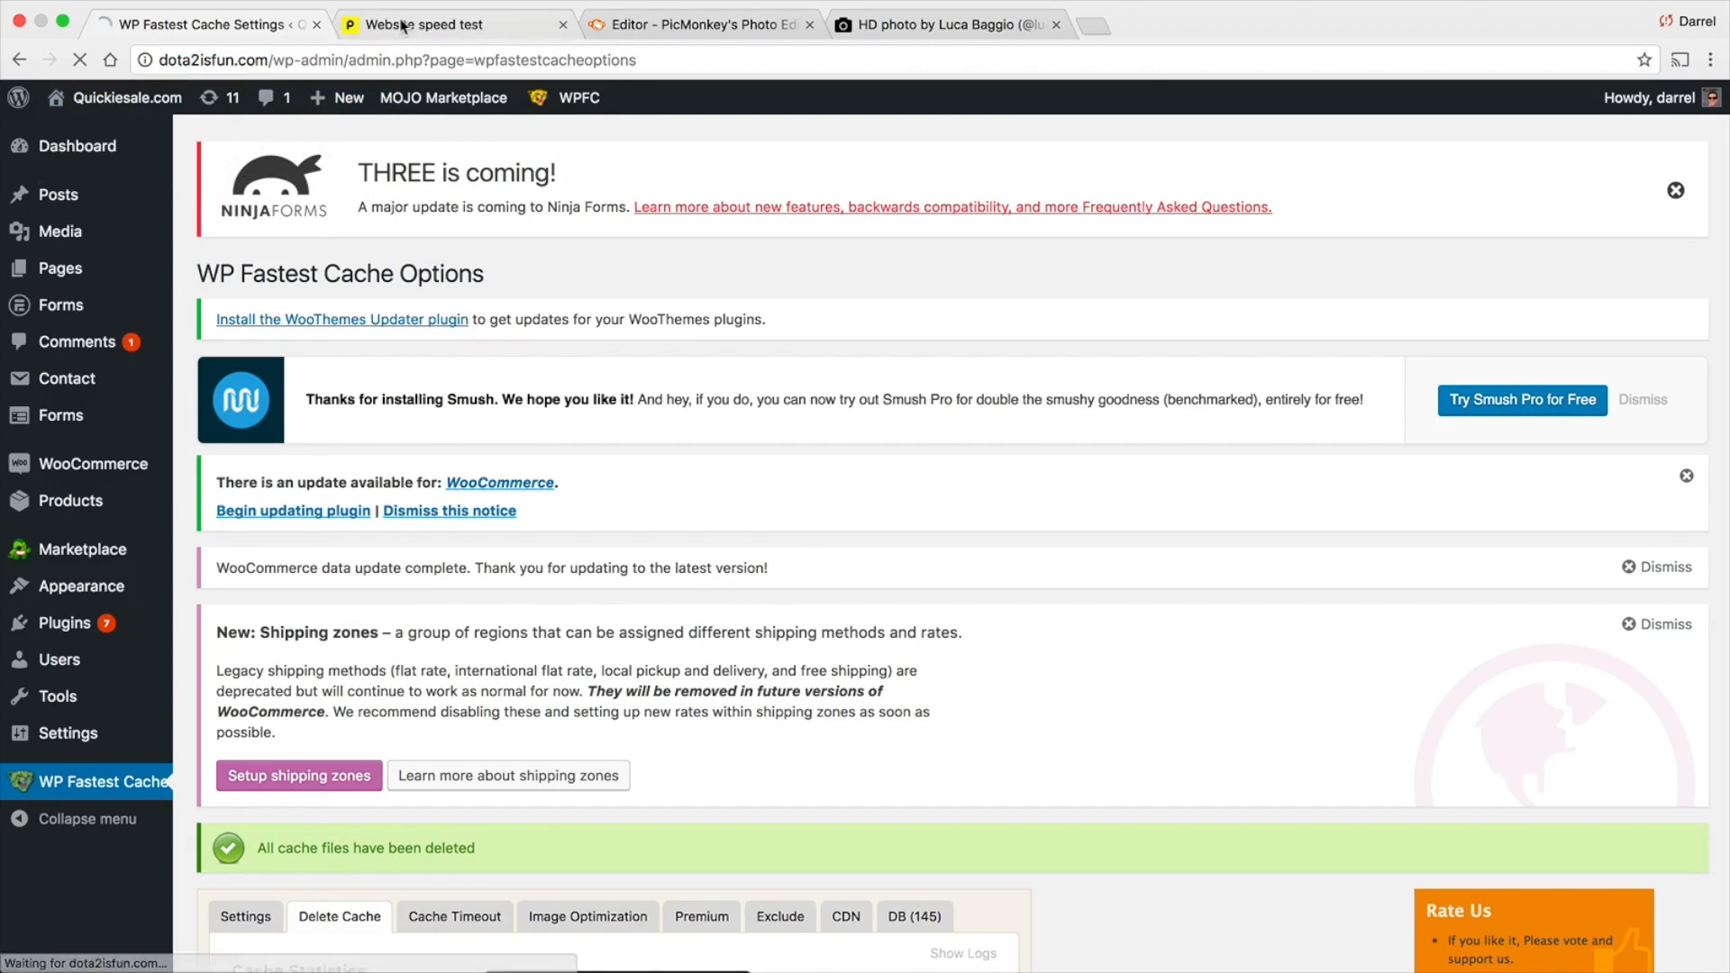
left_click(455, 25)
scroll(573, 466, "up", 3)
left_click(572, 467)
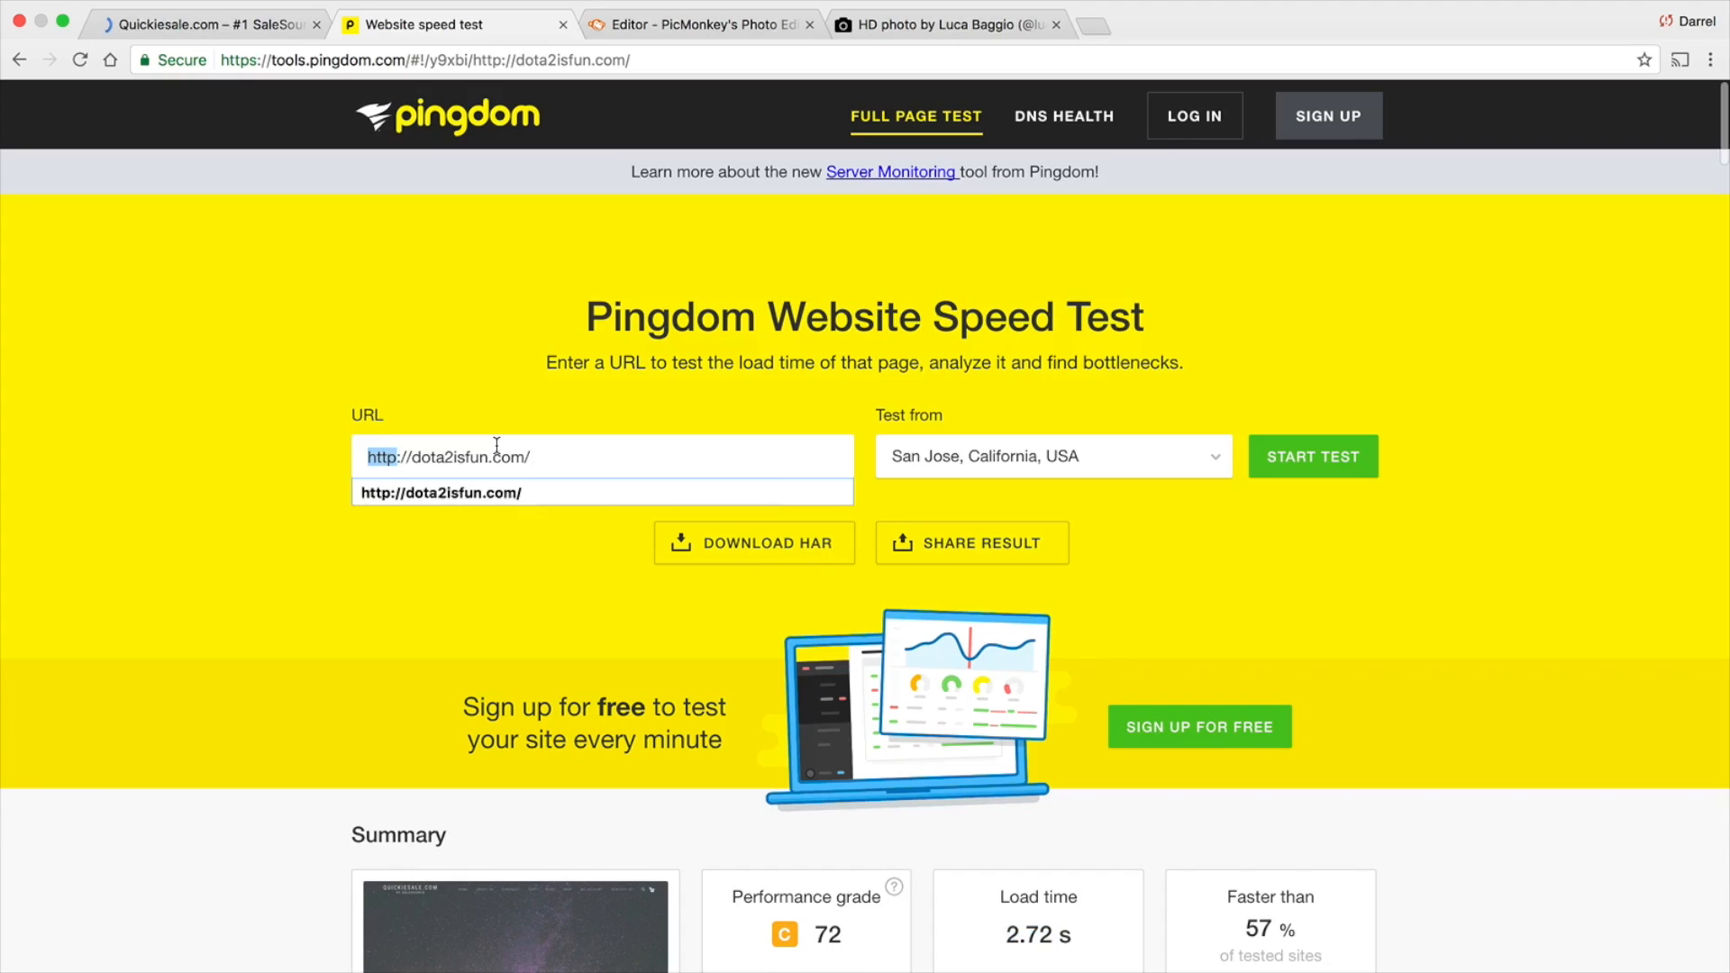
right_click(498, 450)
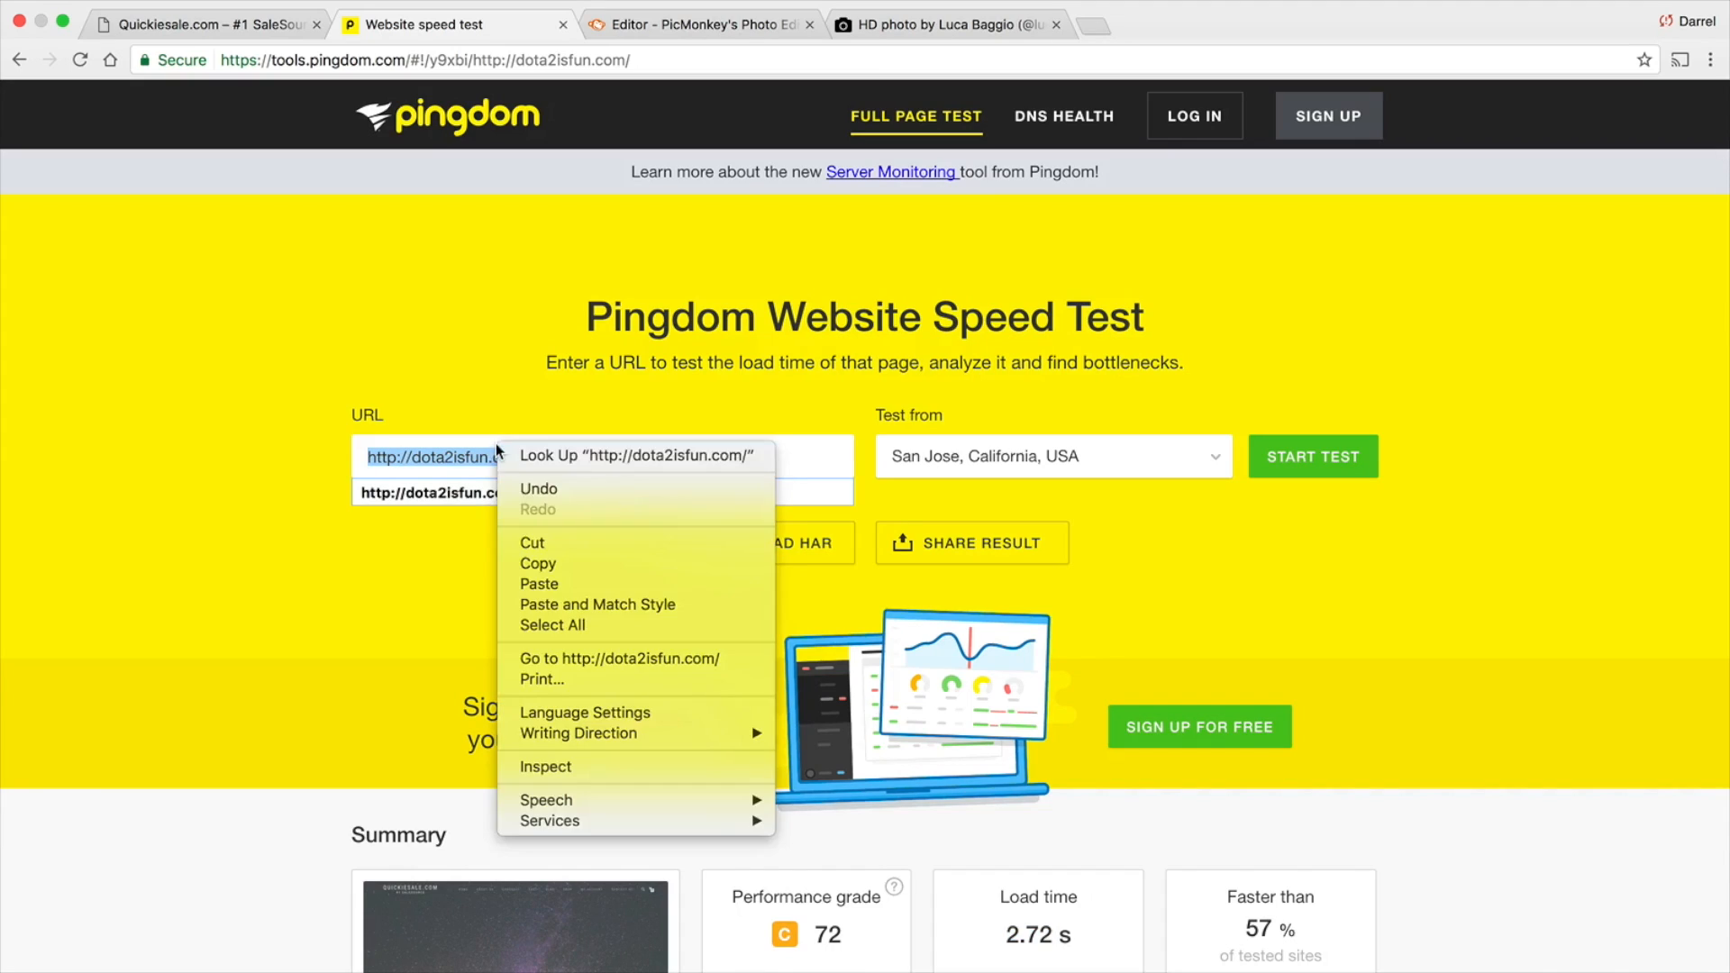
left_click(568, 581)
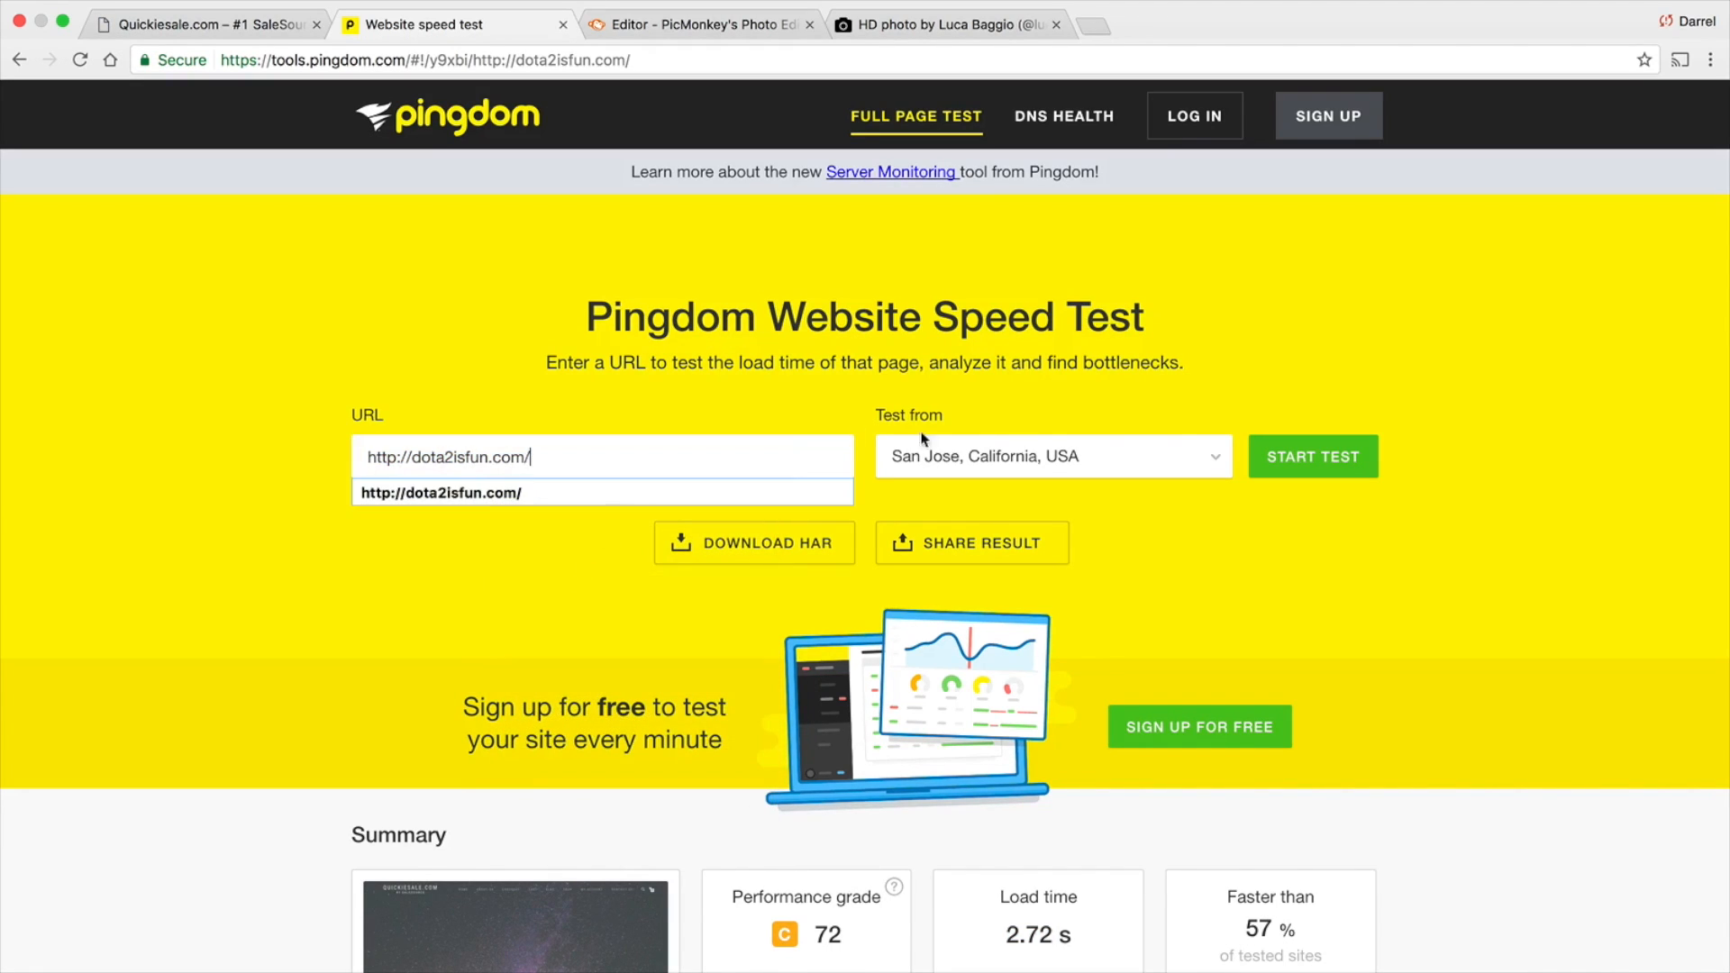
left_click(1311, 464)
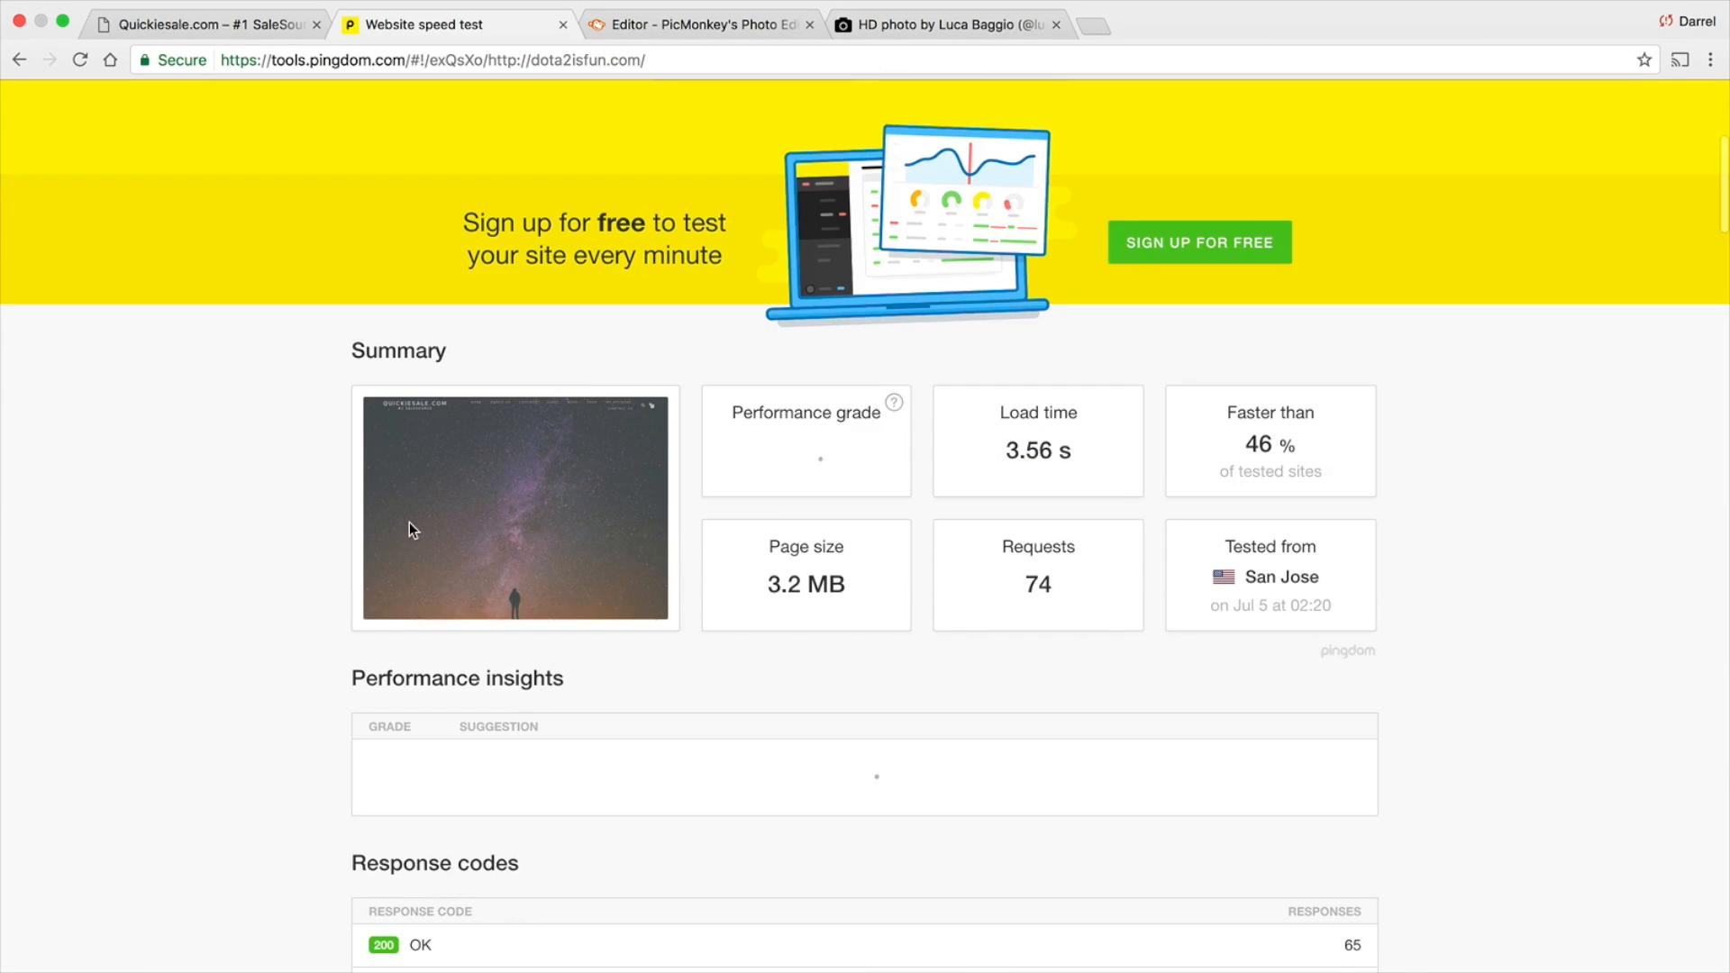
Review the response codes, the content size and requests by type, and the load time in the Pingdom results
scroll(409, 505, "down", 7)
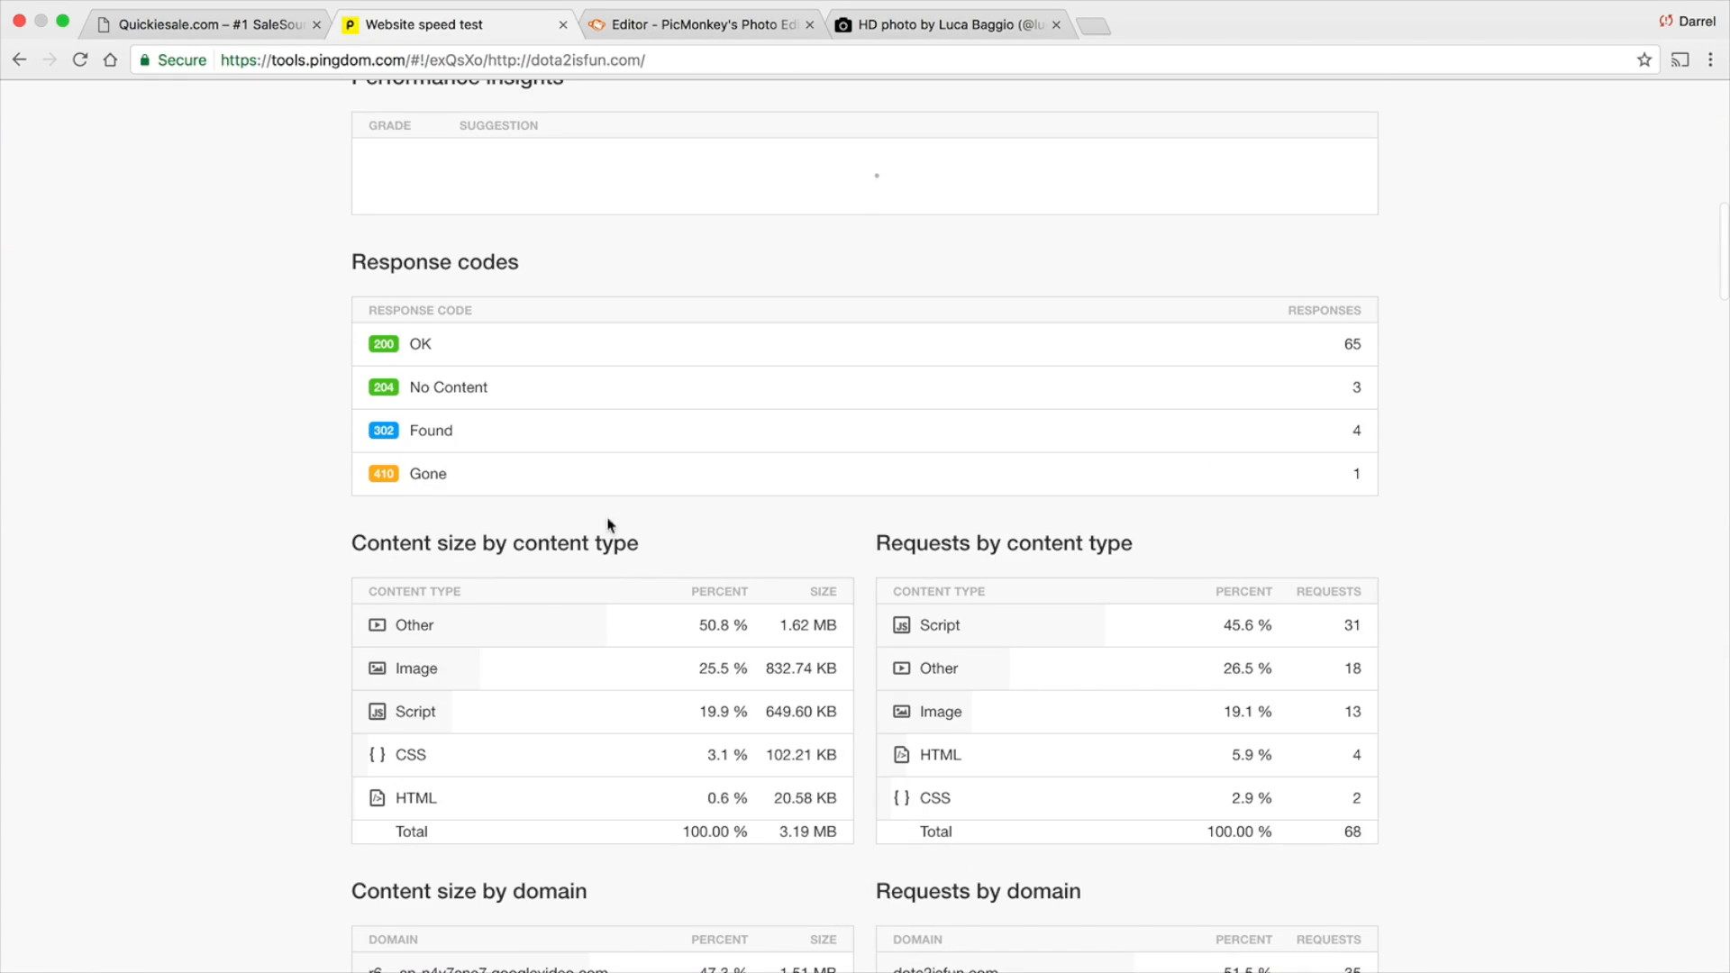
scroll(1126, 671, "down", 2)
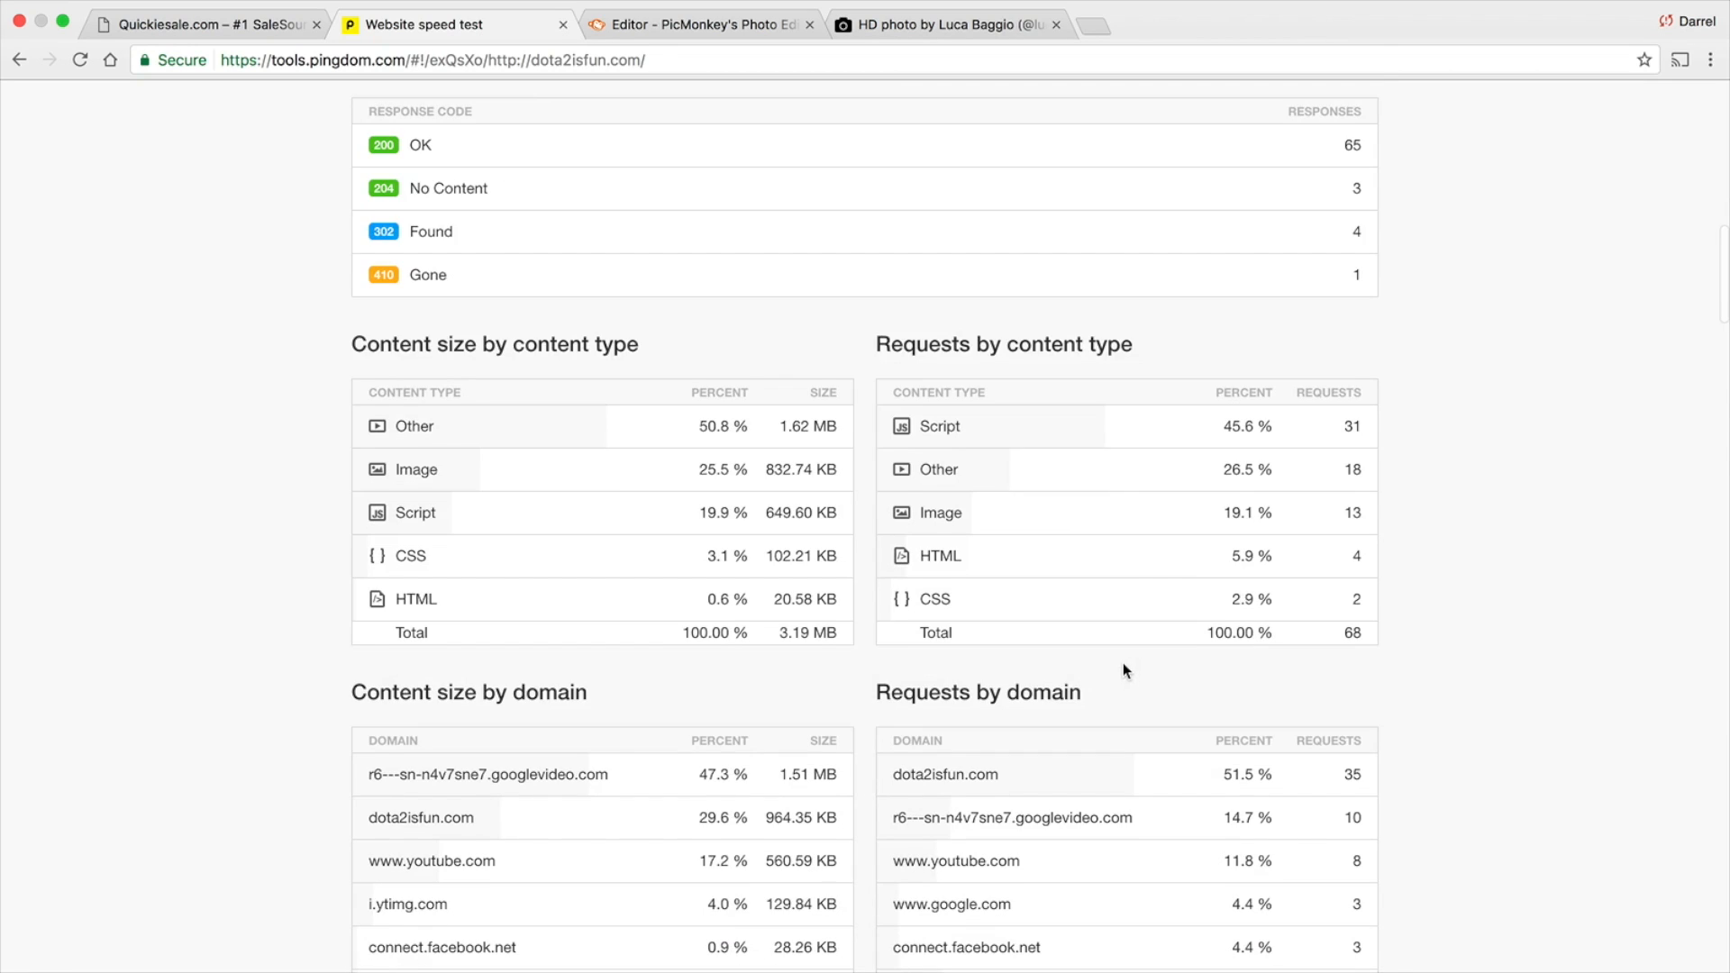
scroll(1096, 650, "up", 10)
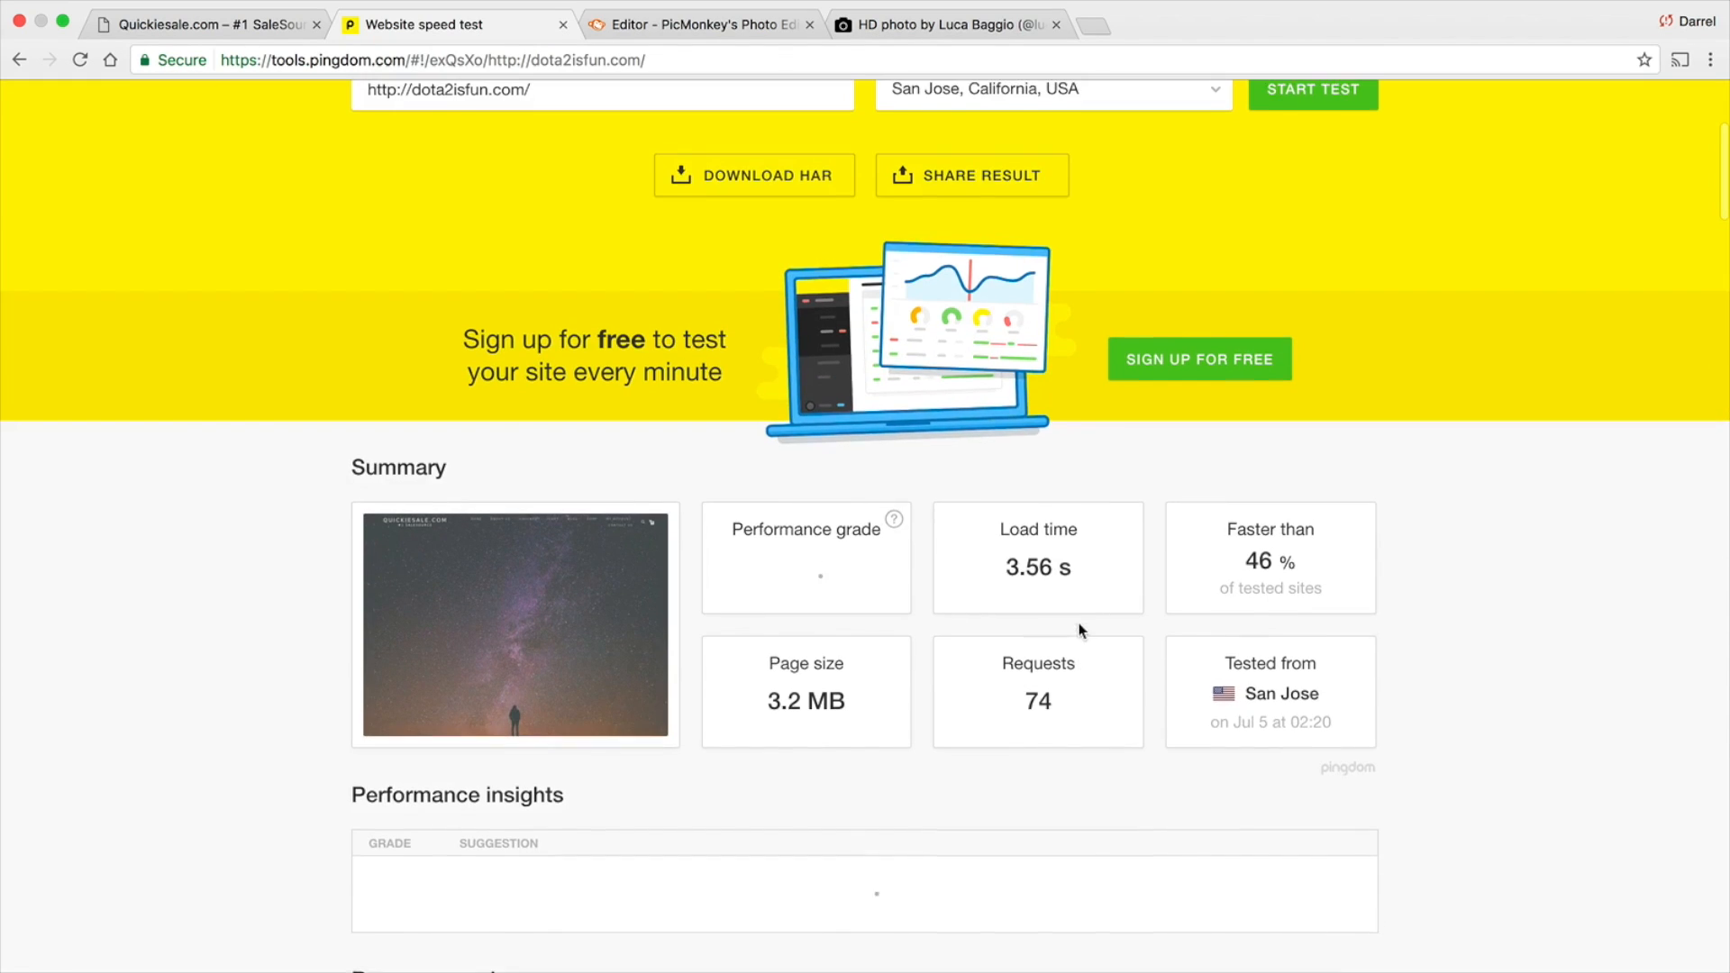
scroll(1079, 623, "up", 1)
left_click(1324, 147)
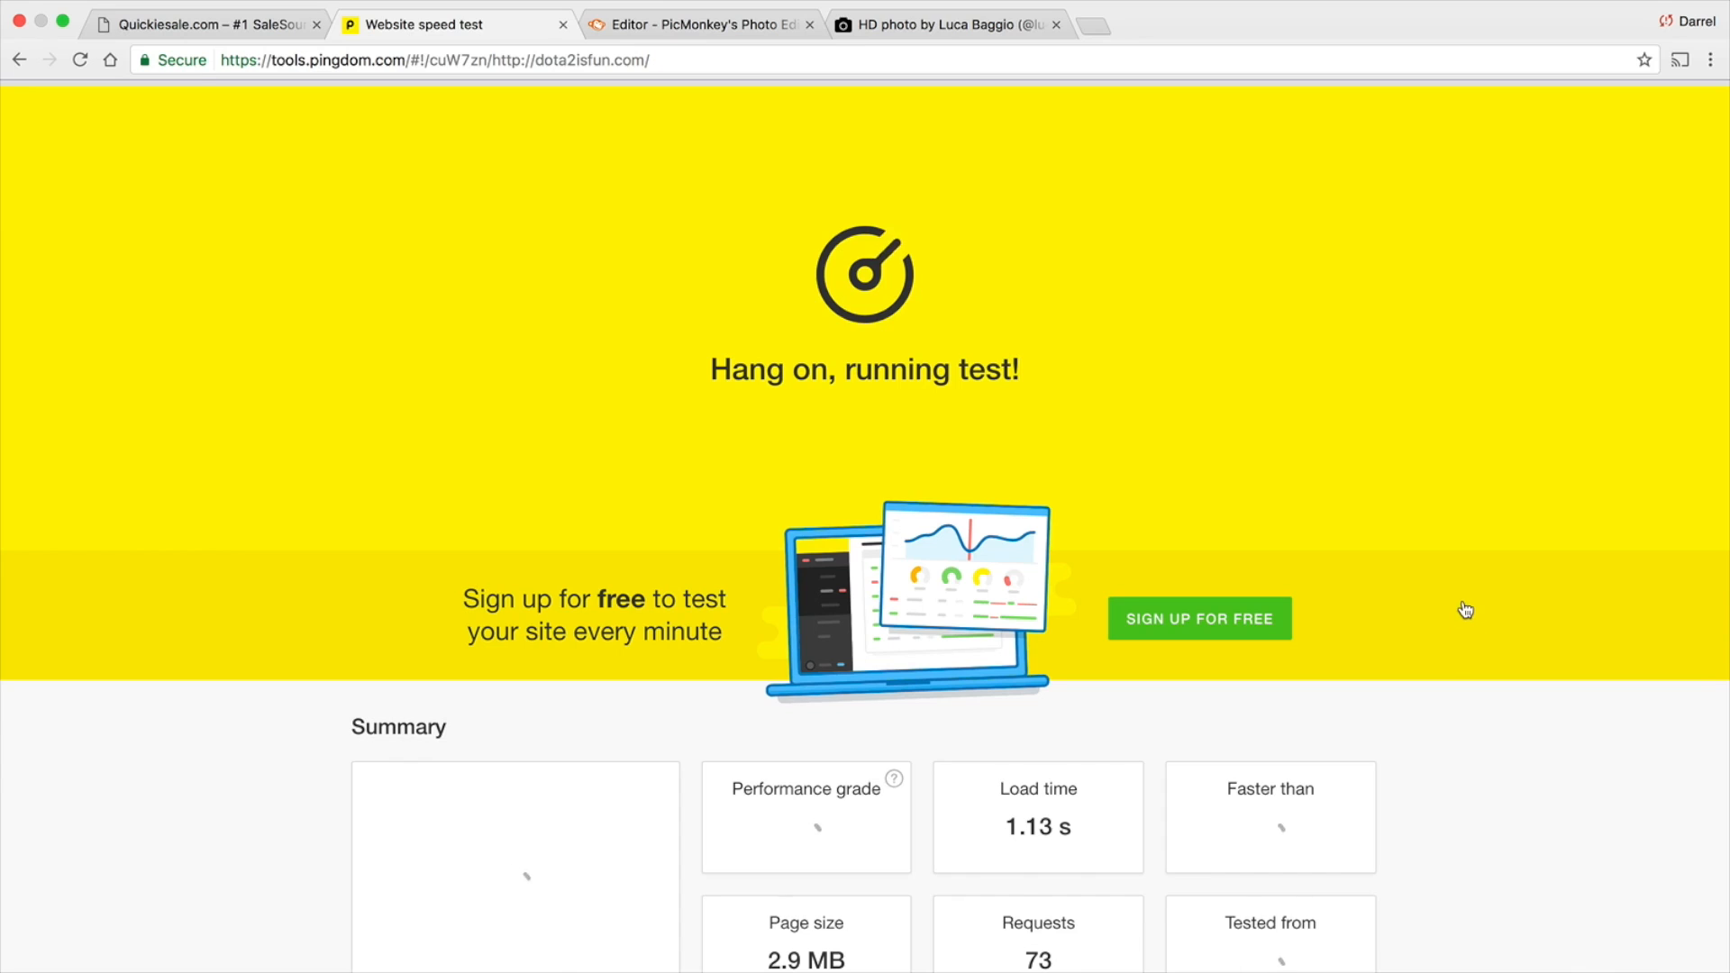
scroll(1406, 570, "down", 3)
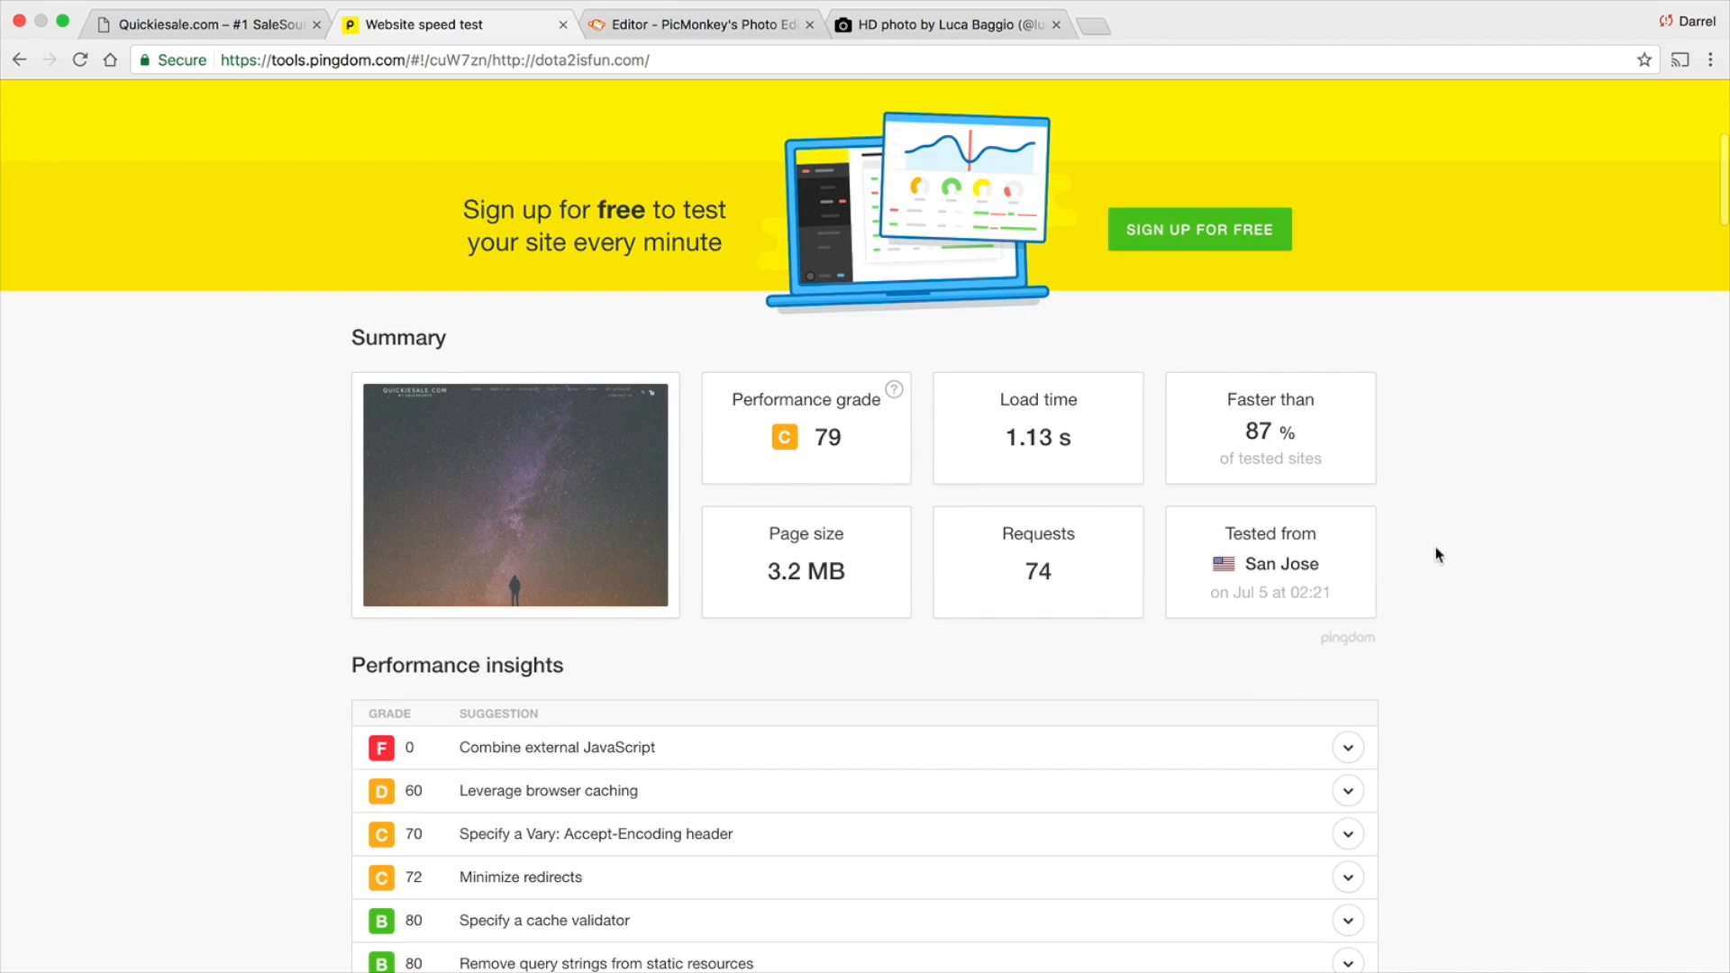
Check the load time in the Pingdom summary and view the slider on the Quickiesale.com homepage
left_click_drag(1086, 444, 982, 450)
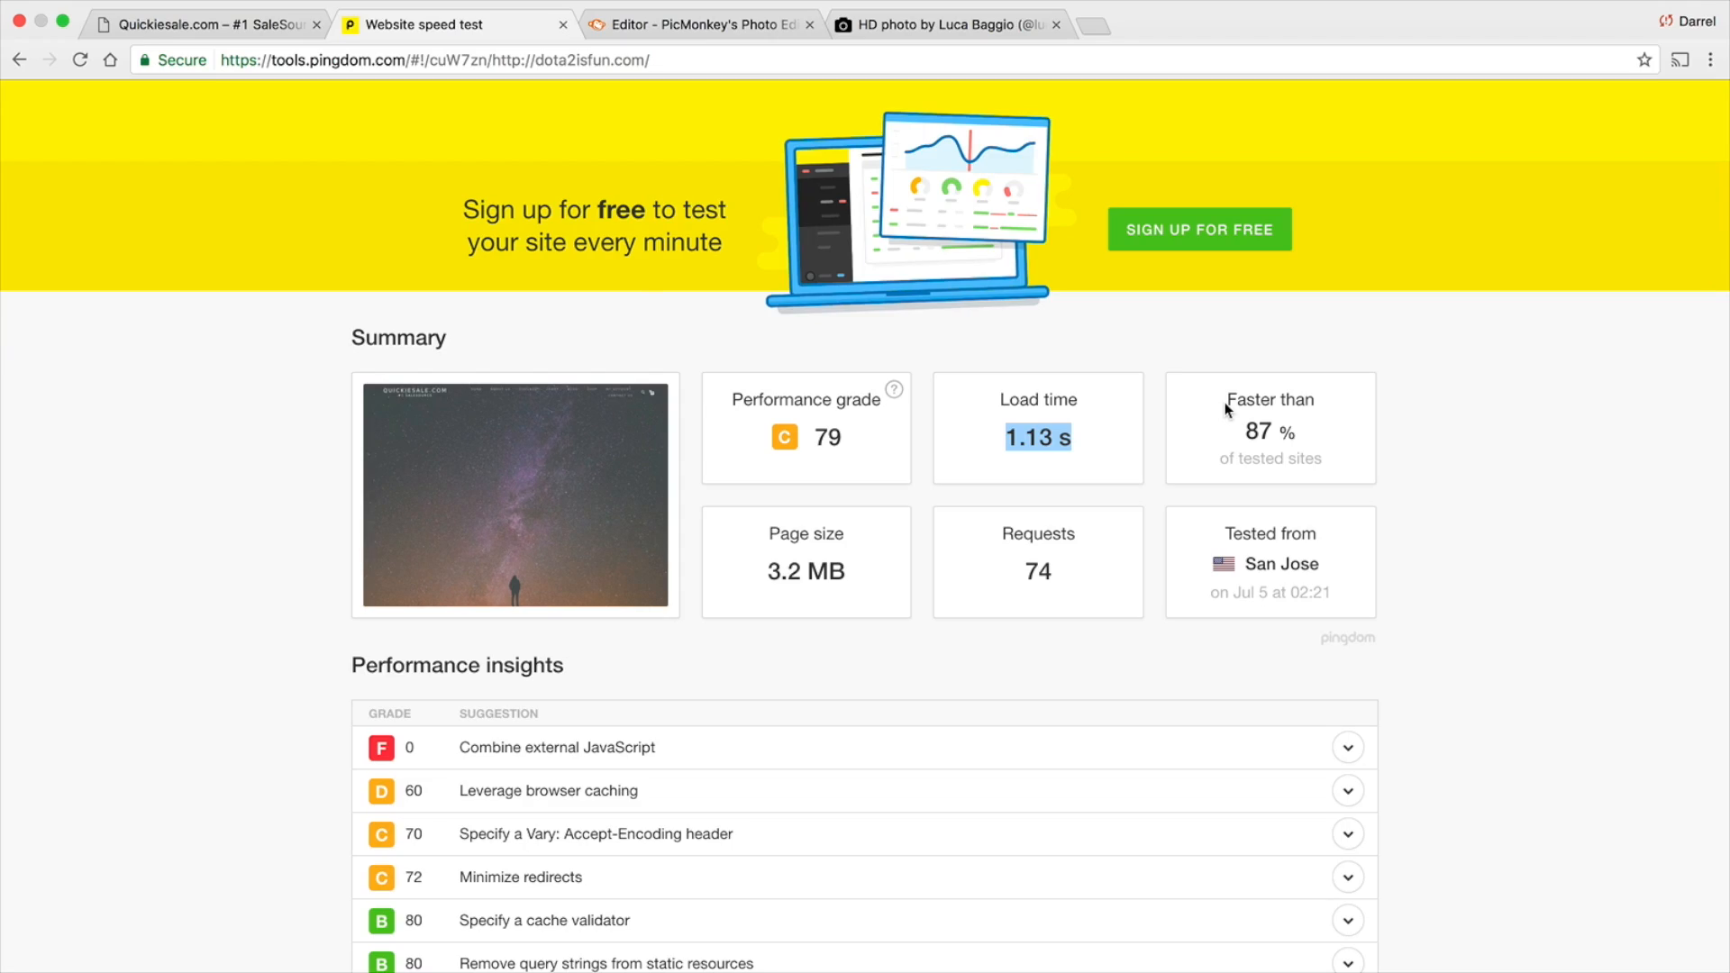
left_click(133, 27)
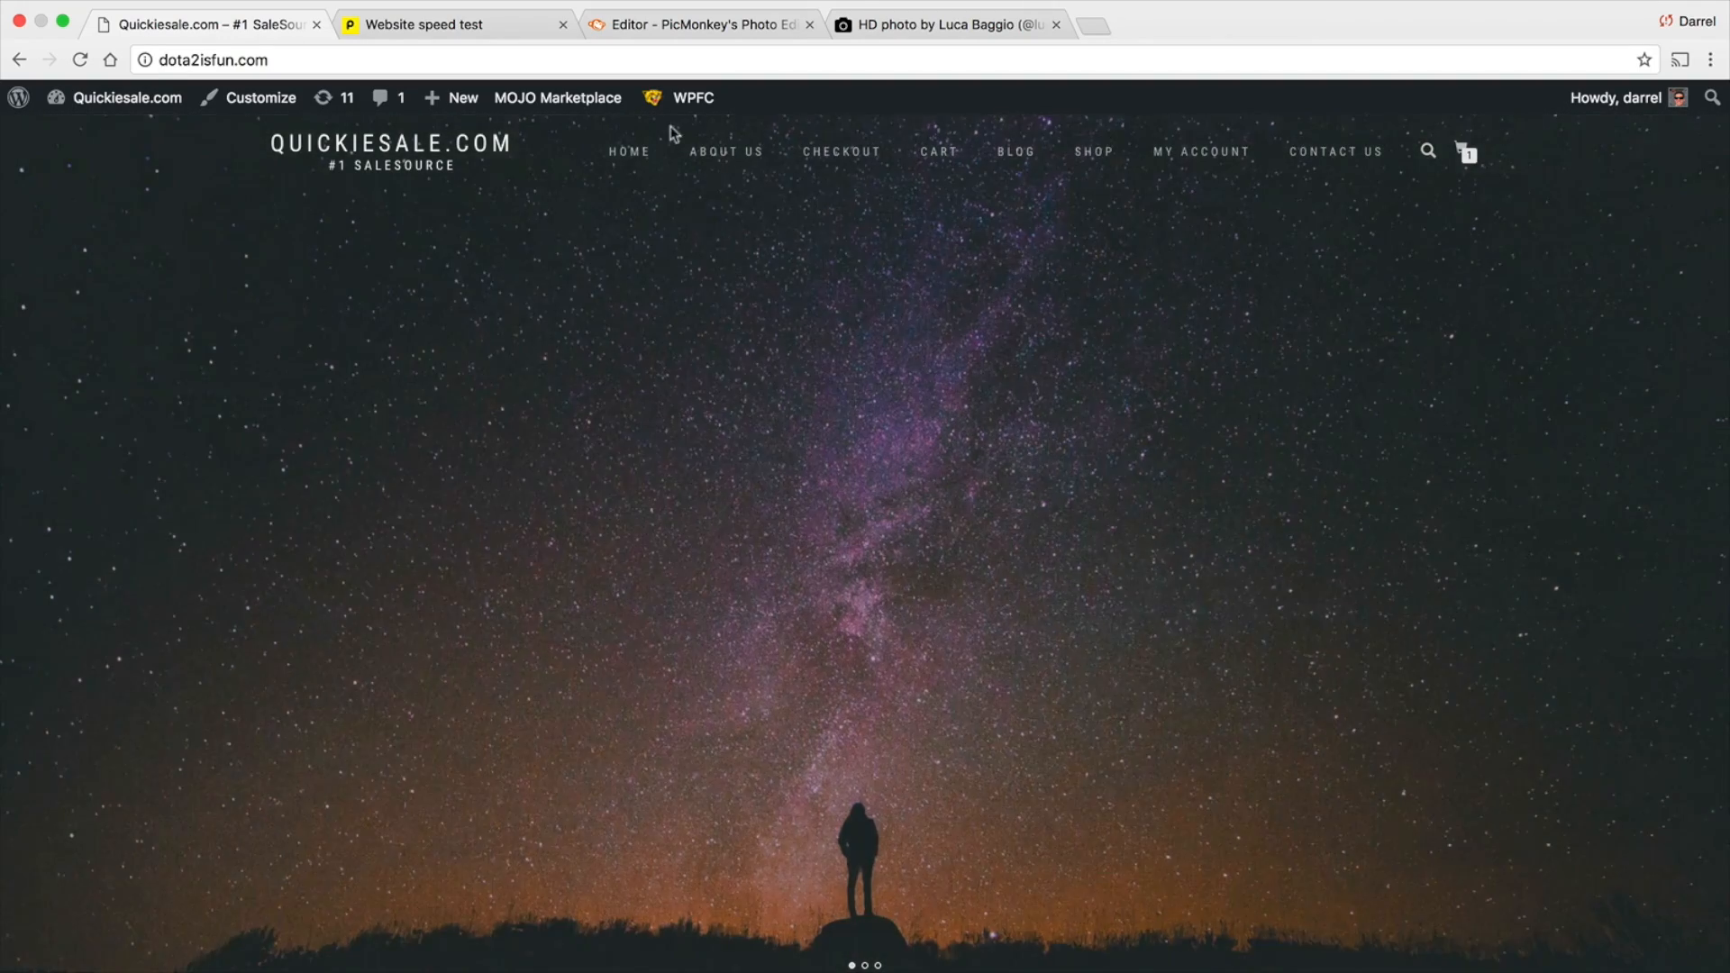
mouse_move(681, 102)
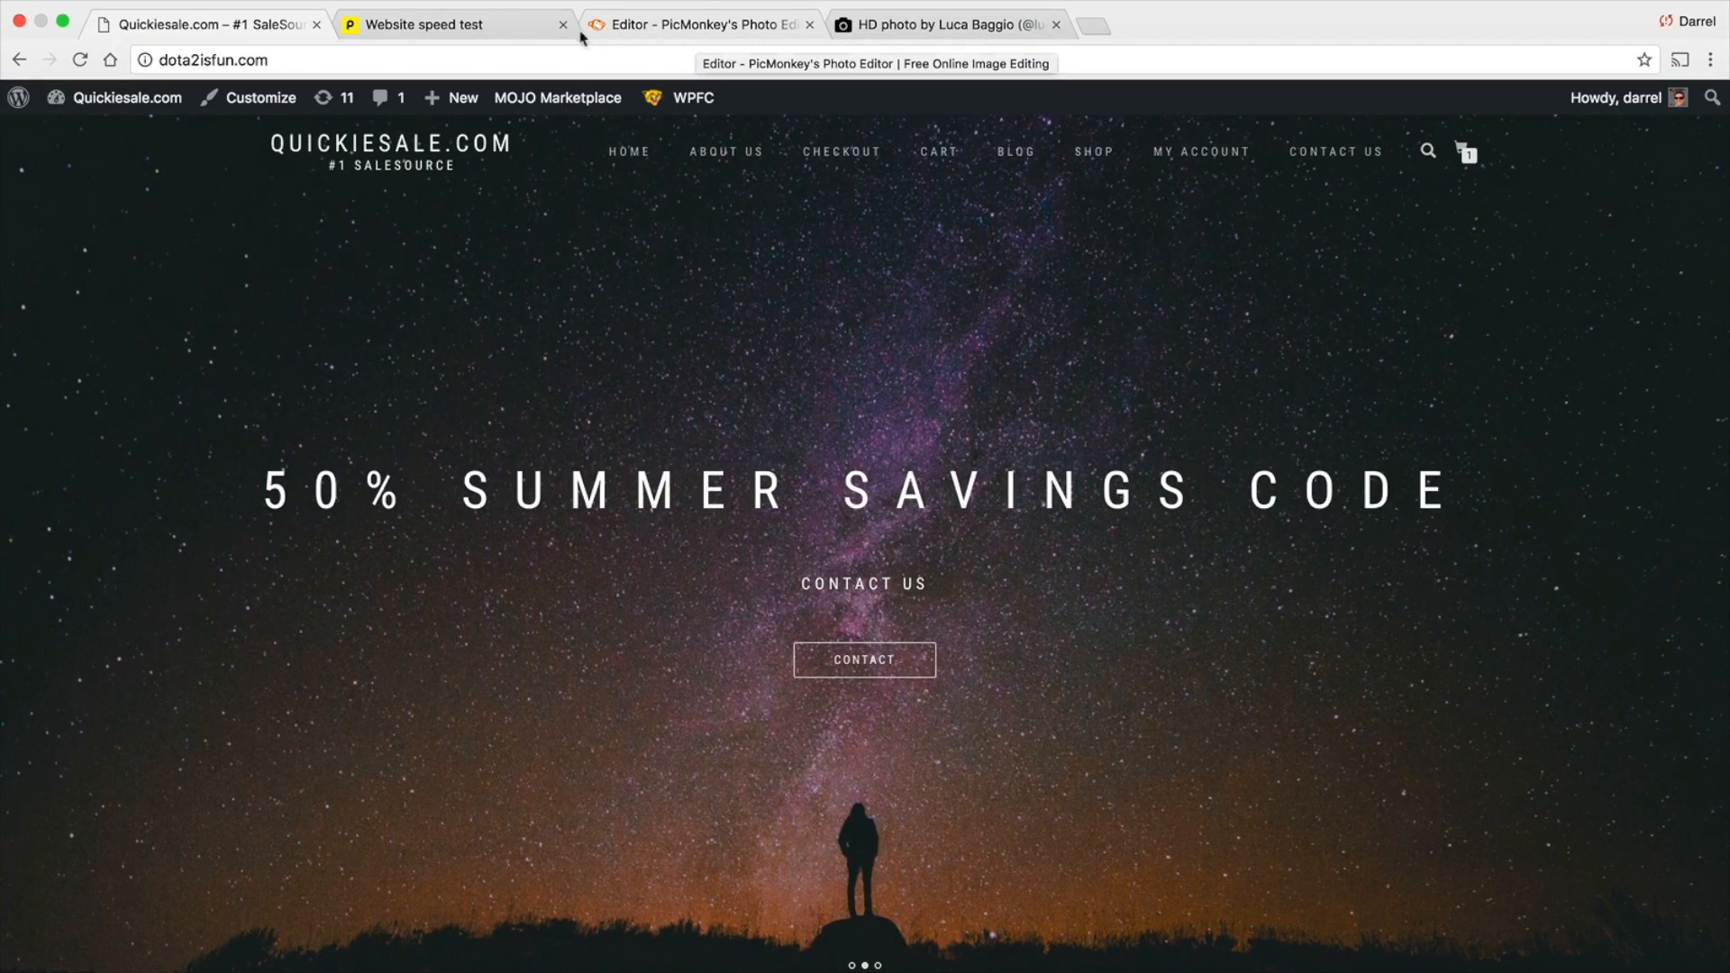
left_click(500, 31)
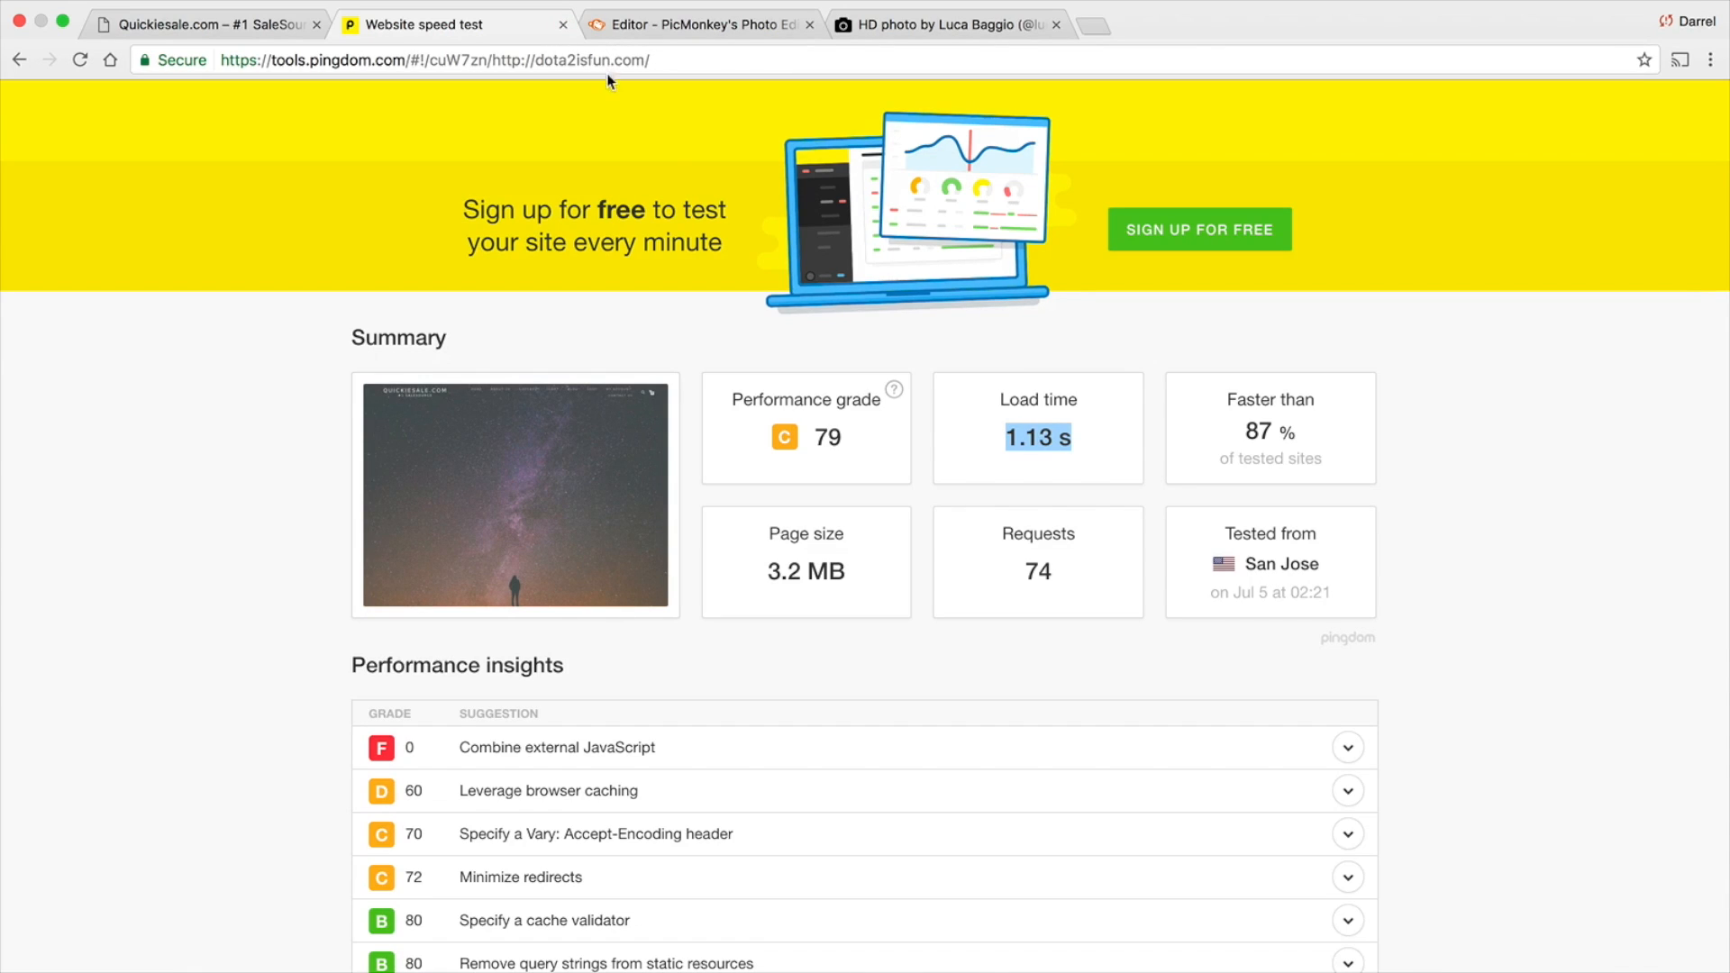
scroll(562, 441, "up", 2)
left_click(244, 30)
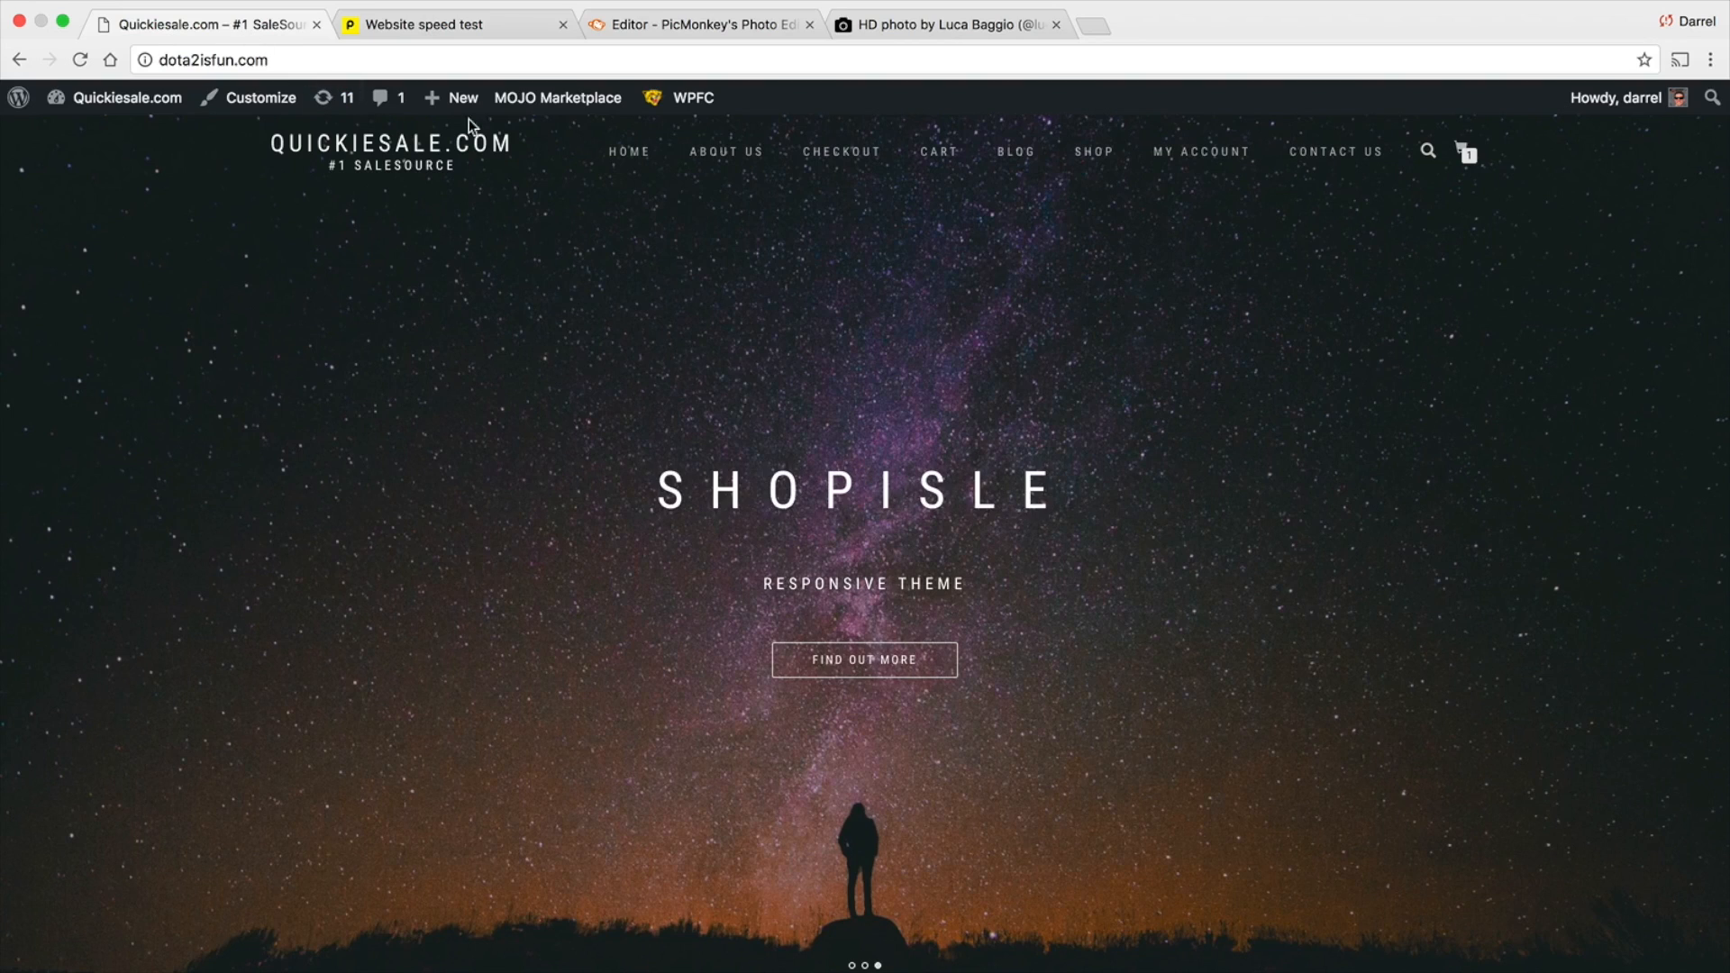
Switch to Unsplash, look through the photos in the sky collection, and return to the Quickiesale.com homepage
left_click(897, 24)
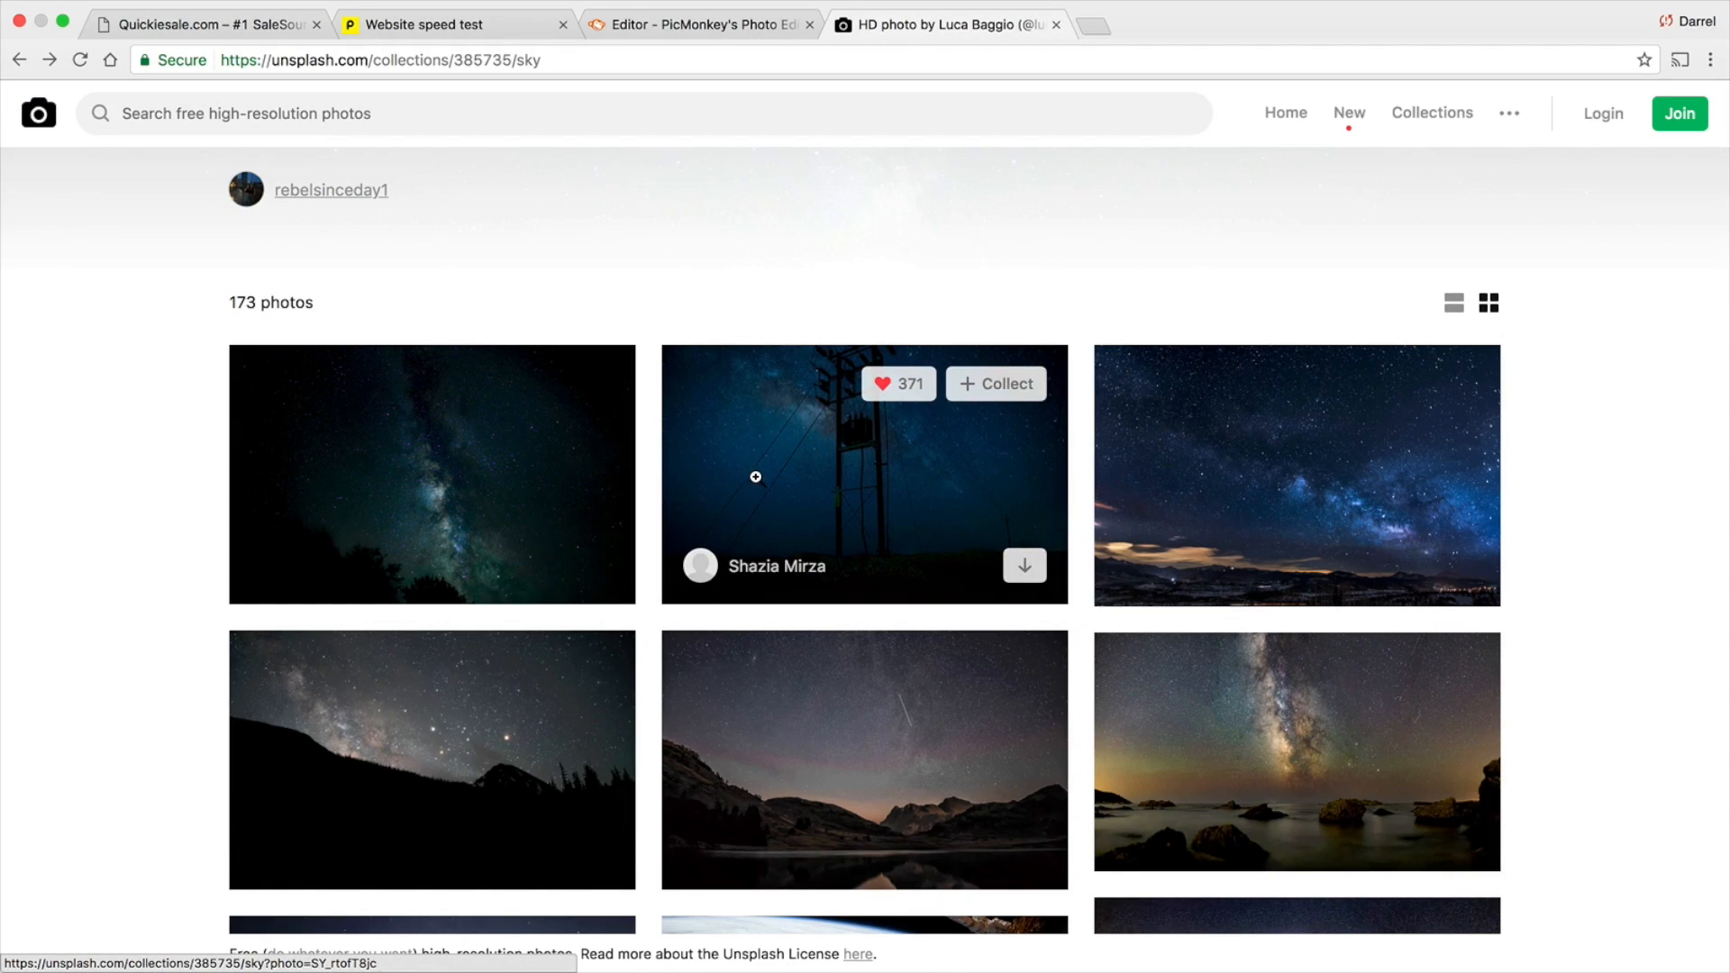
scroll(755, 476, "down", 3)
scroll(755, 465, "down", 1)
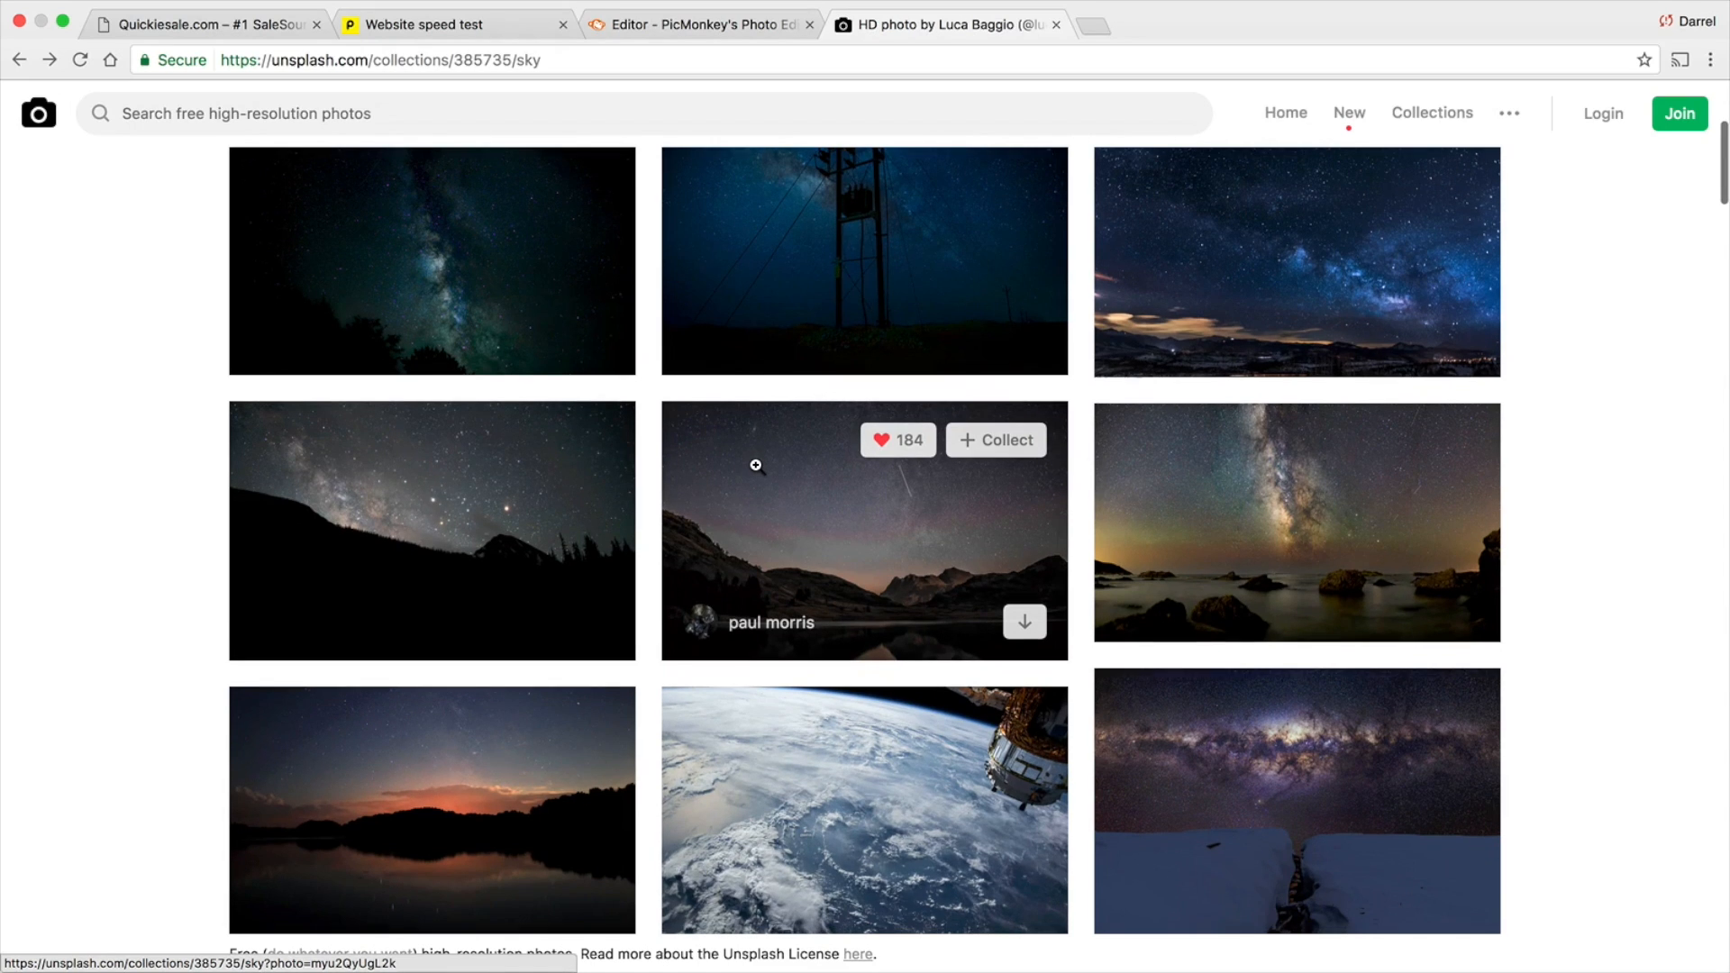
scroll(756, 465, "down", 3)
scroll(756, 465, "down", 4)
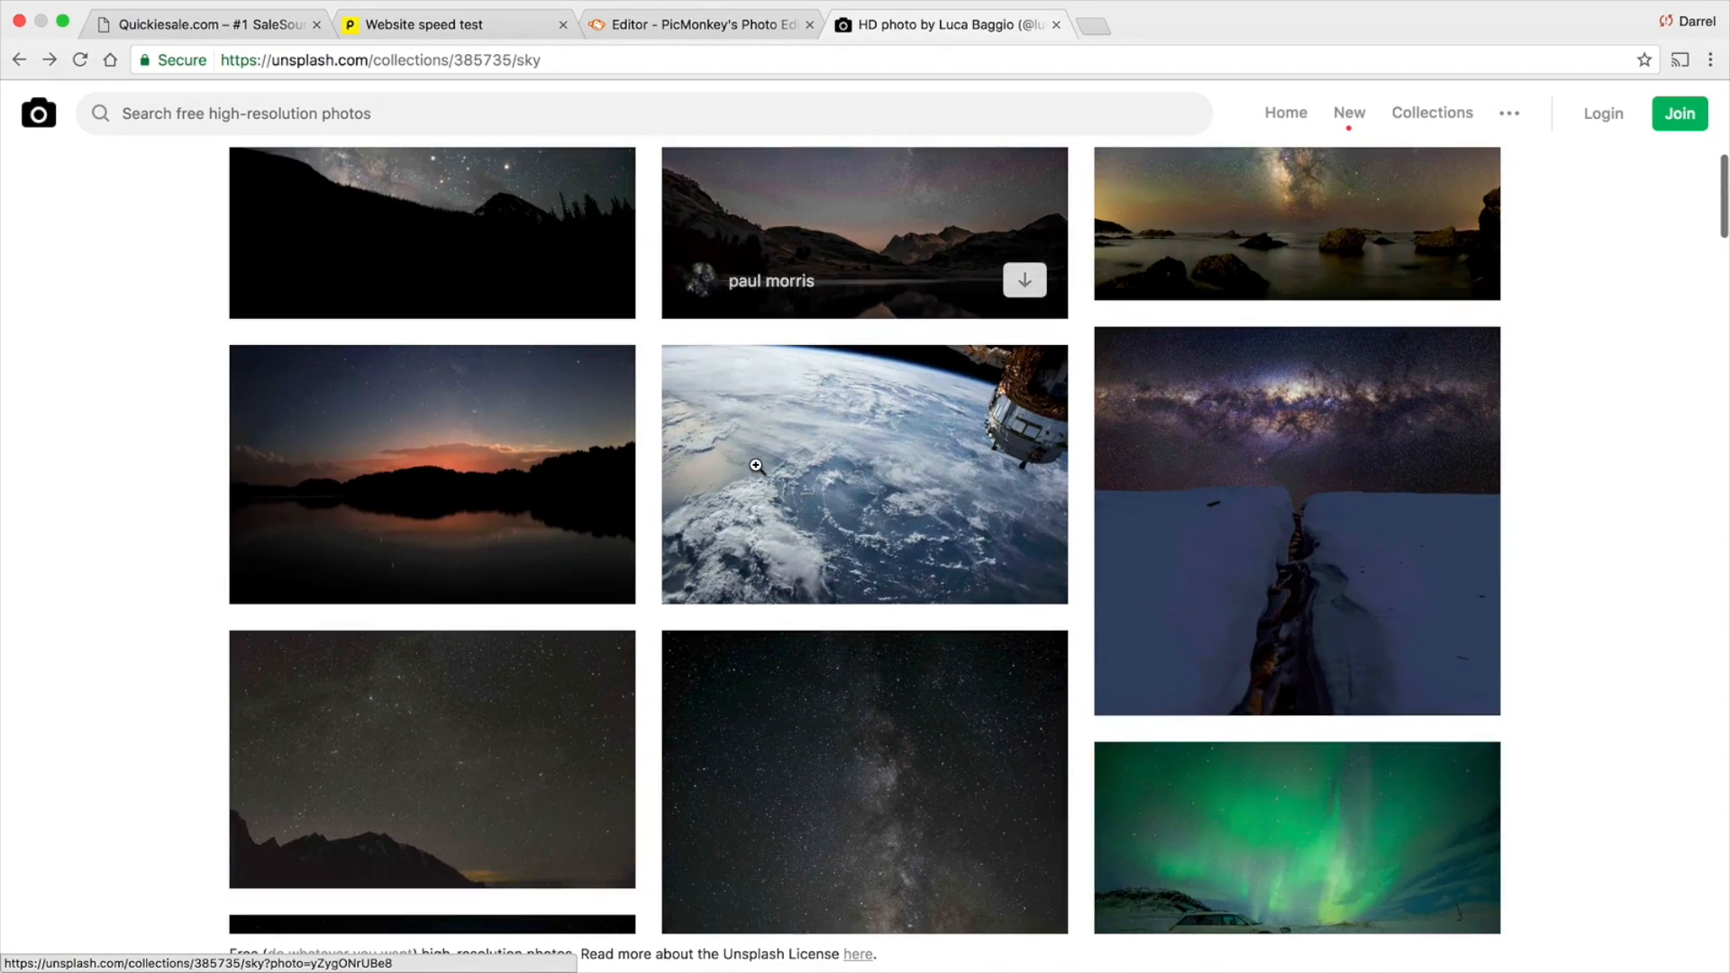
scroll(757, 468, "down", 3)
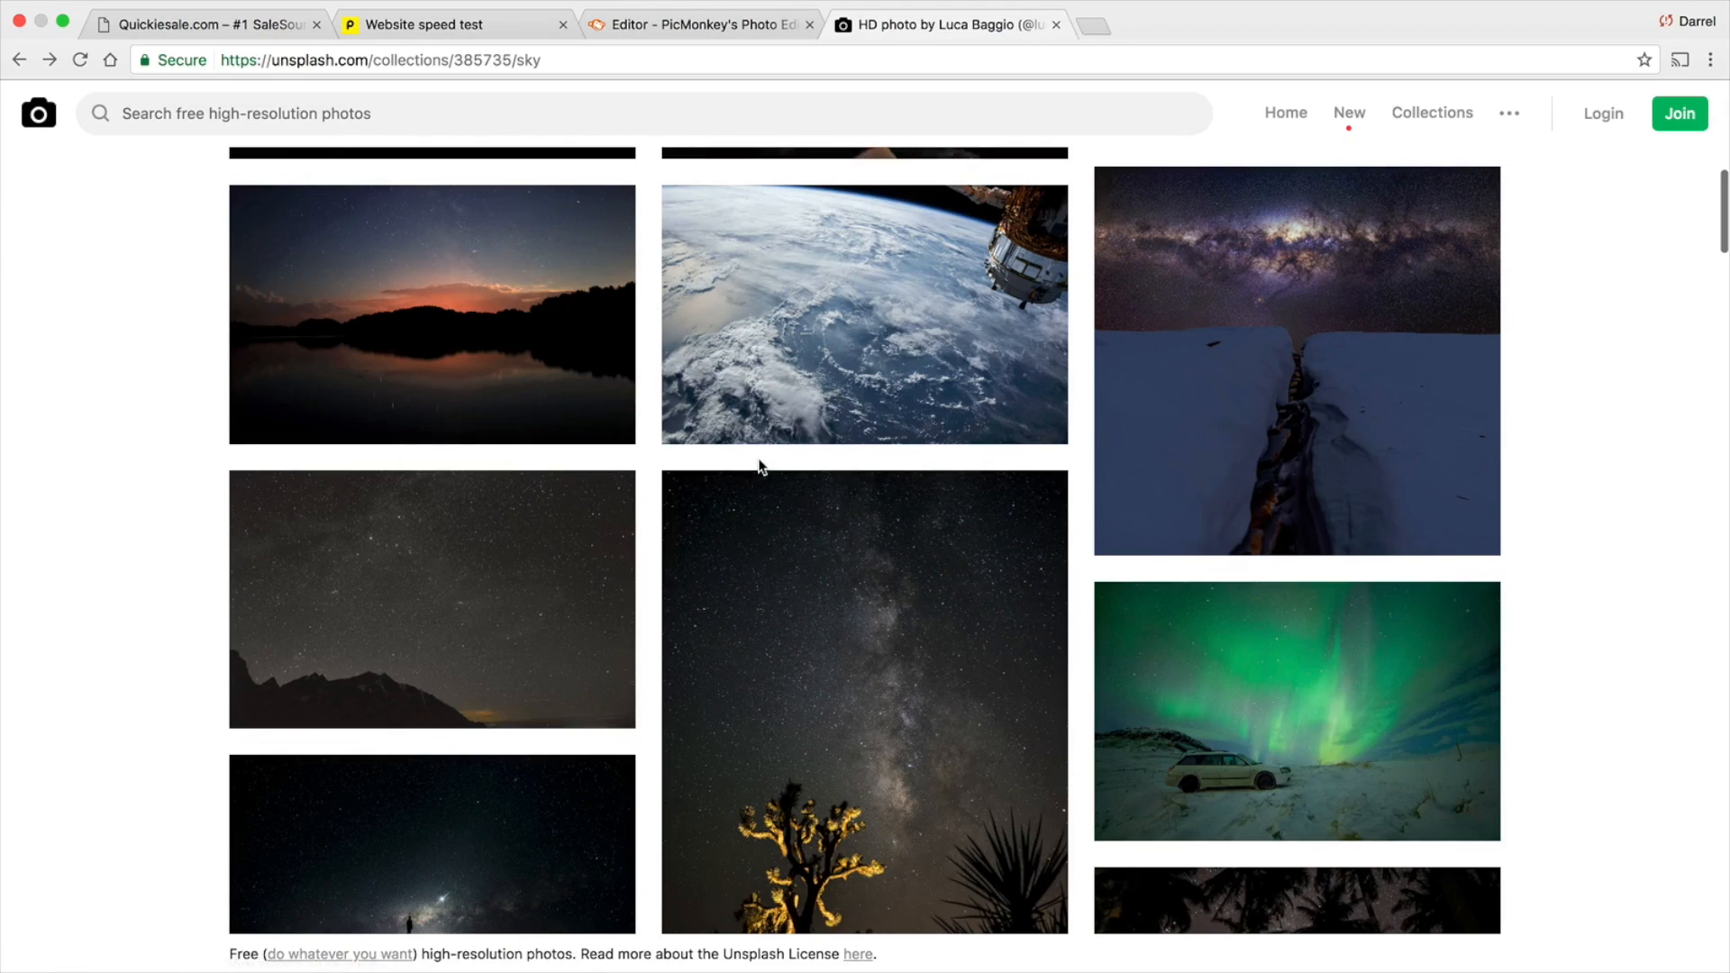
scroll(759, 465, "down", 2)
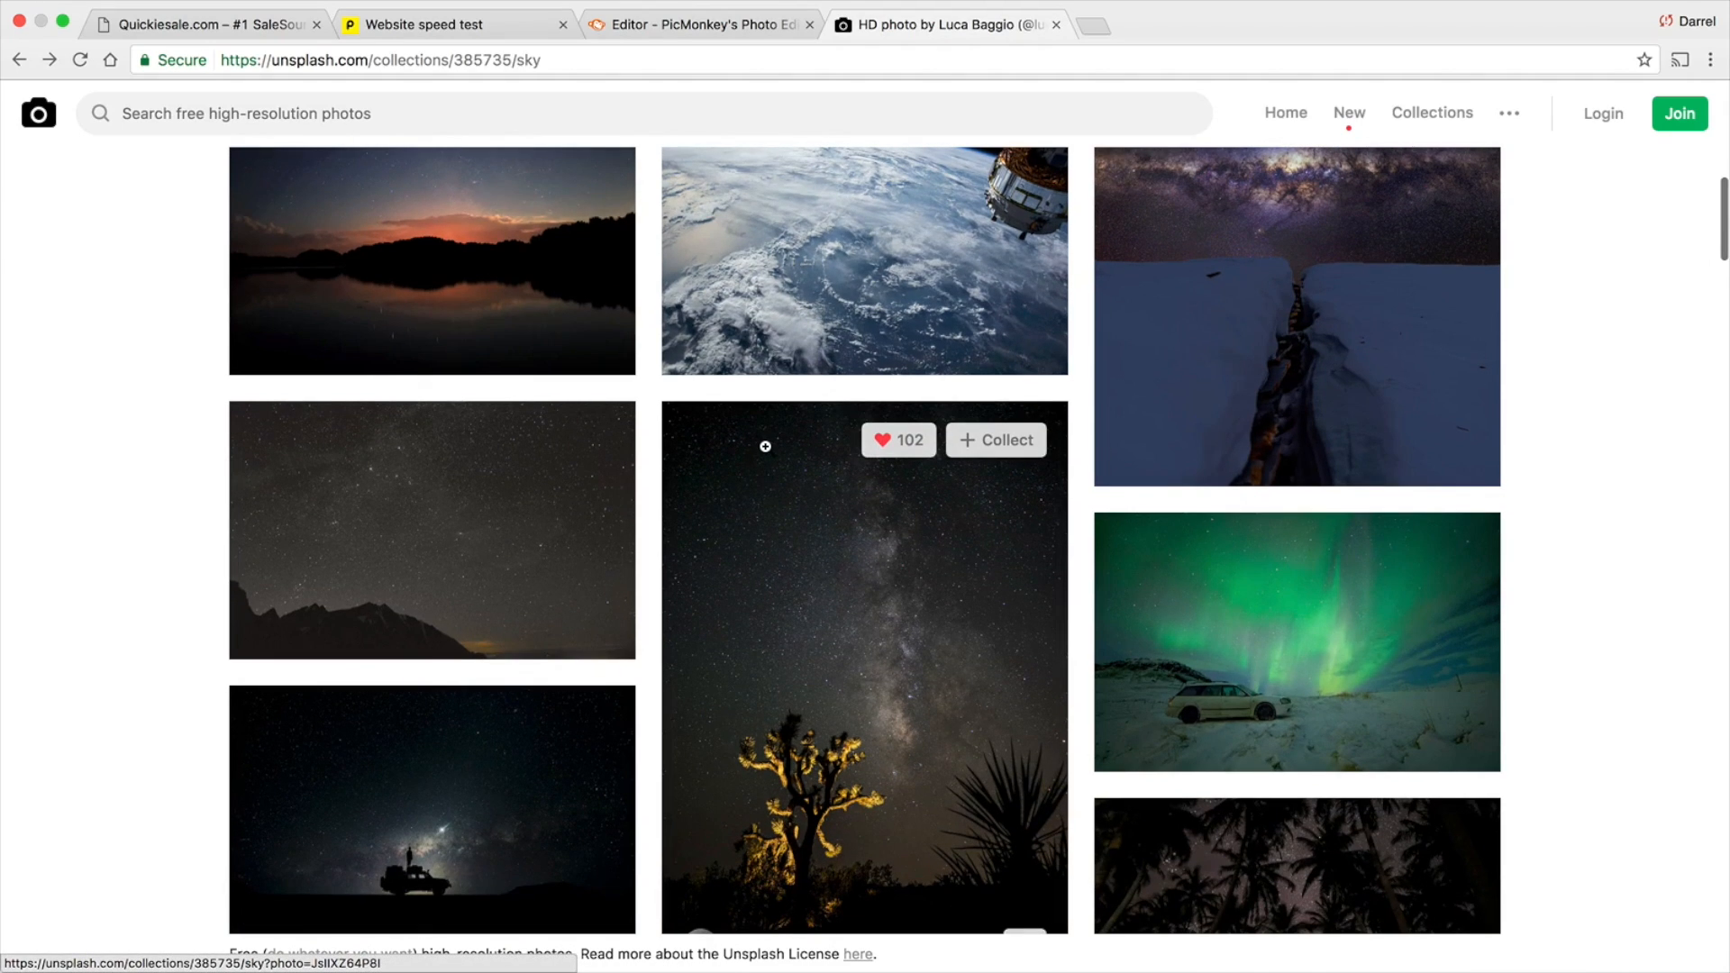
scroll(763, 446, "up", 3)
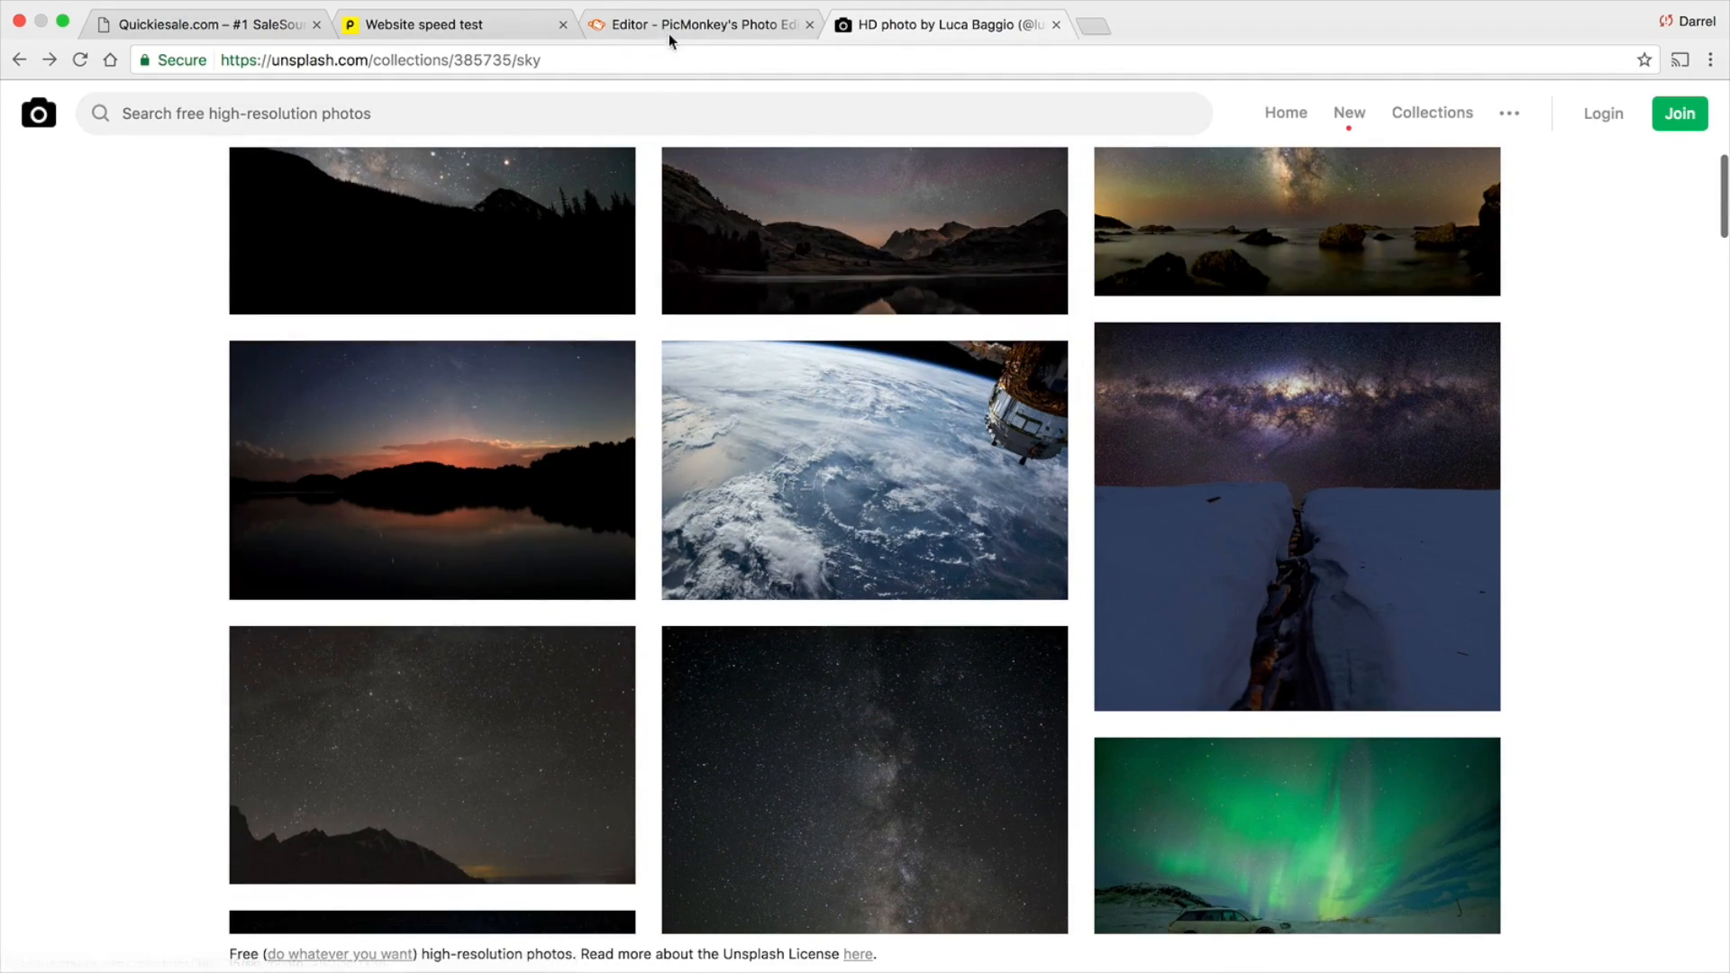
left_click(215, 27)
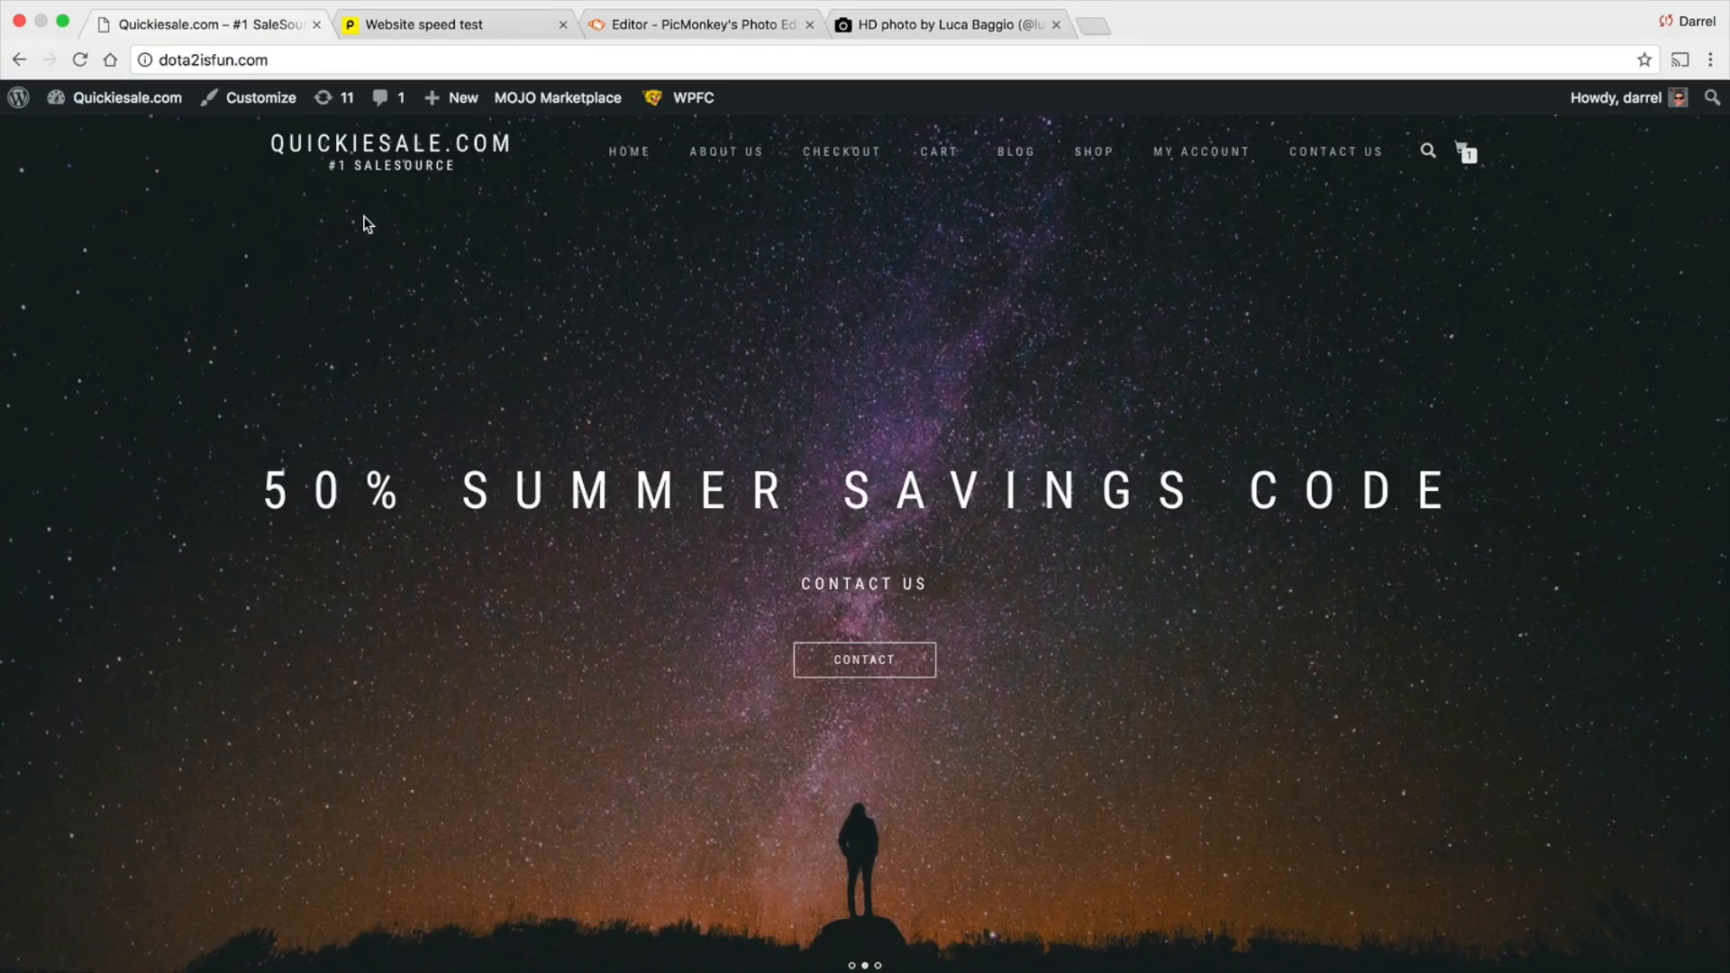